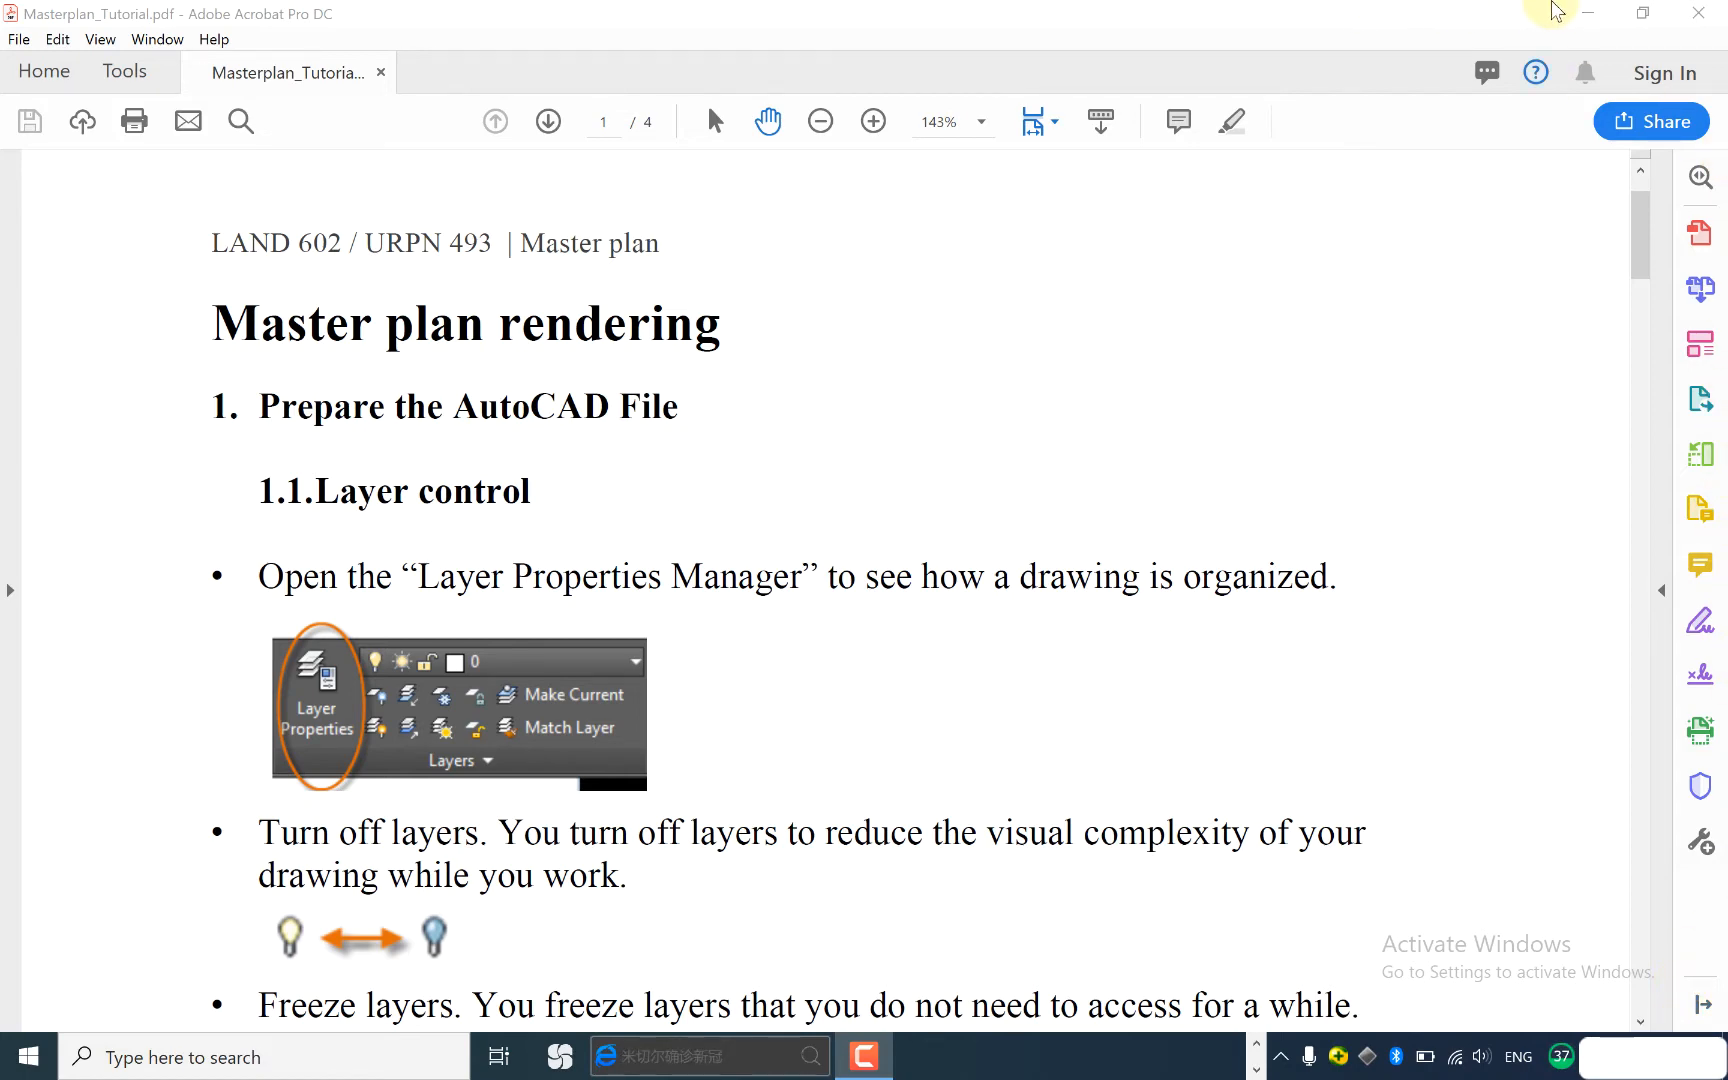
# Look through the Masterplan_materials folder, return to the Materplan rendering folder and view the Final product image
pyautogui.click(1588, 12)
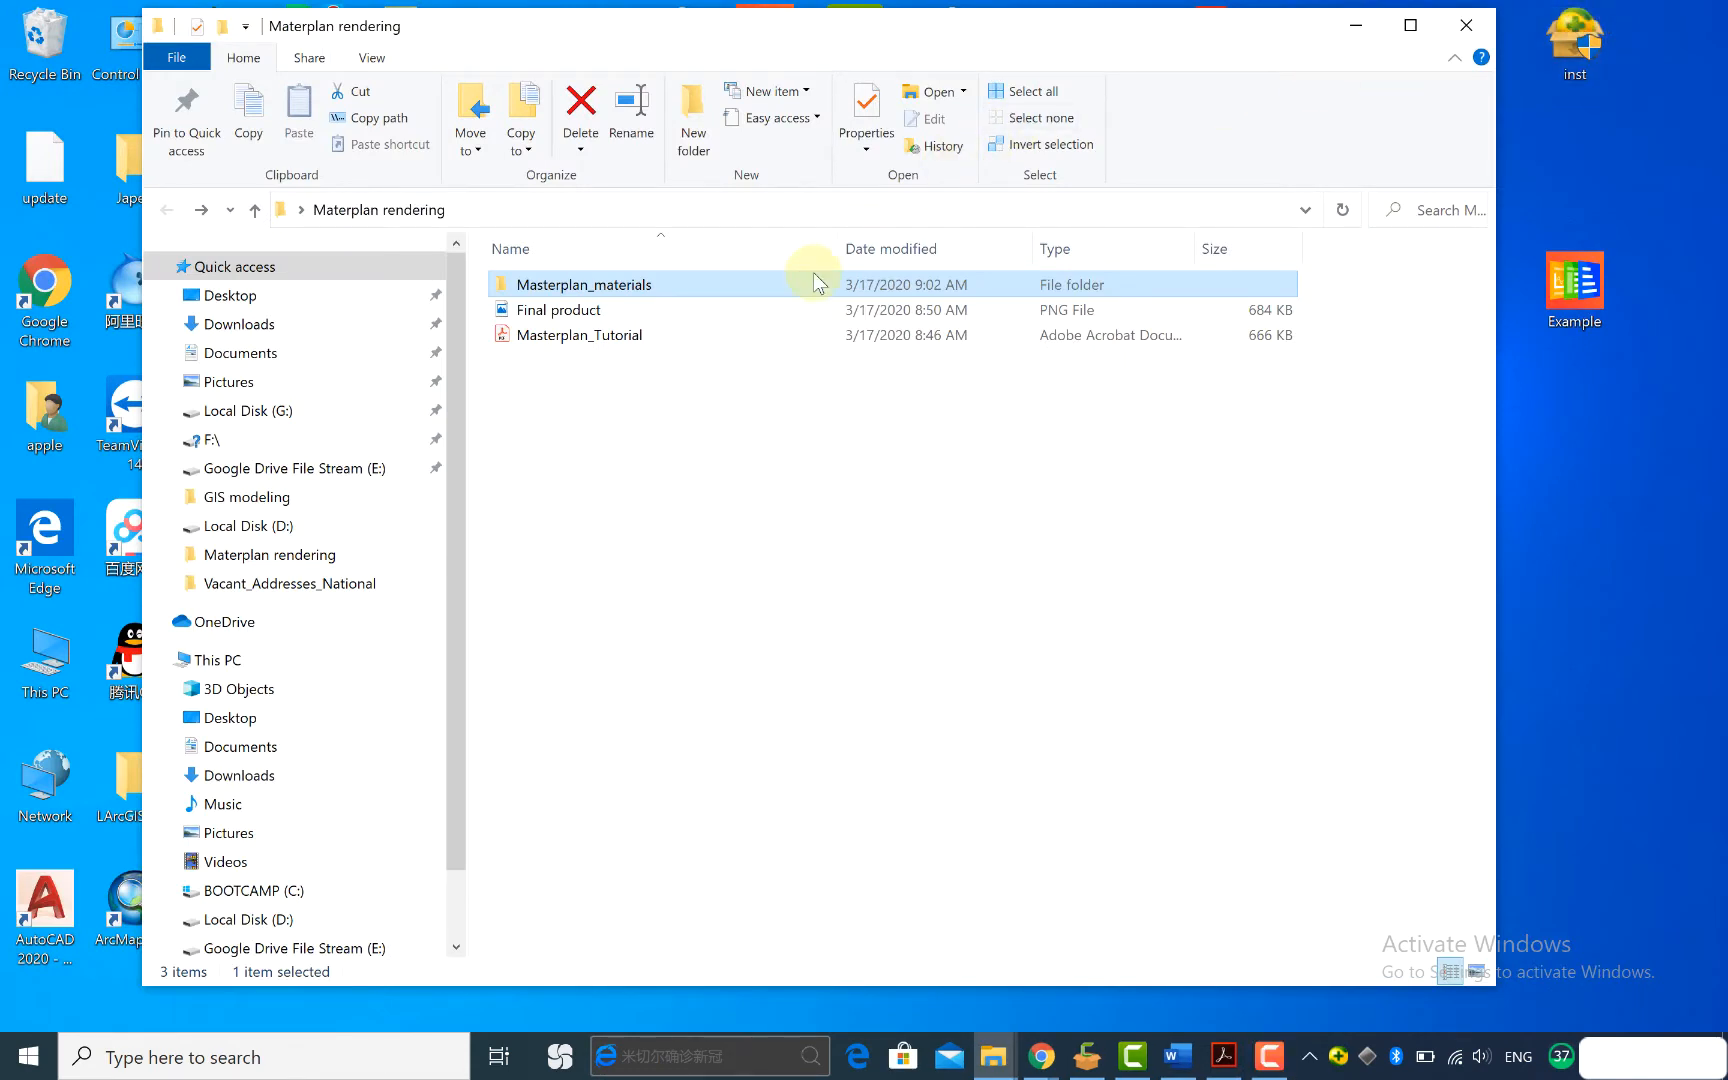
pyautogui.click(705, 286)
pyautogui.doubleClick(705, 286)
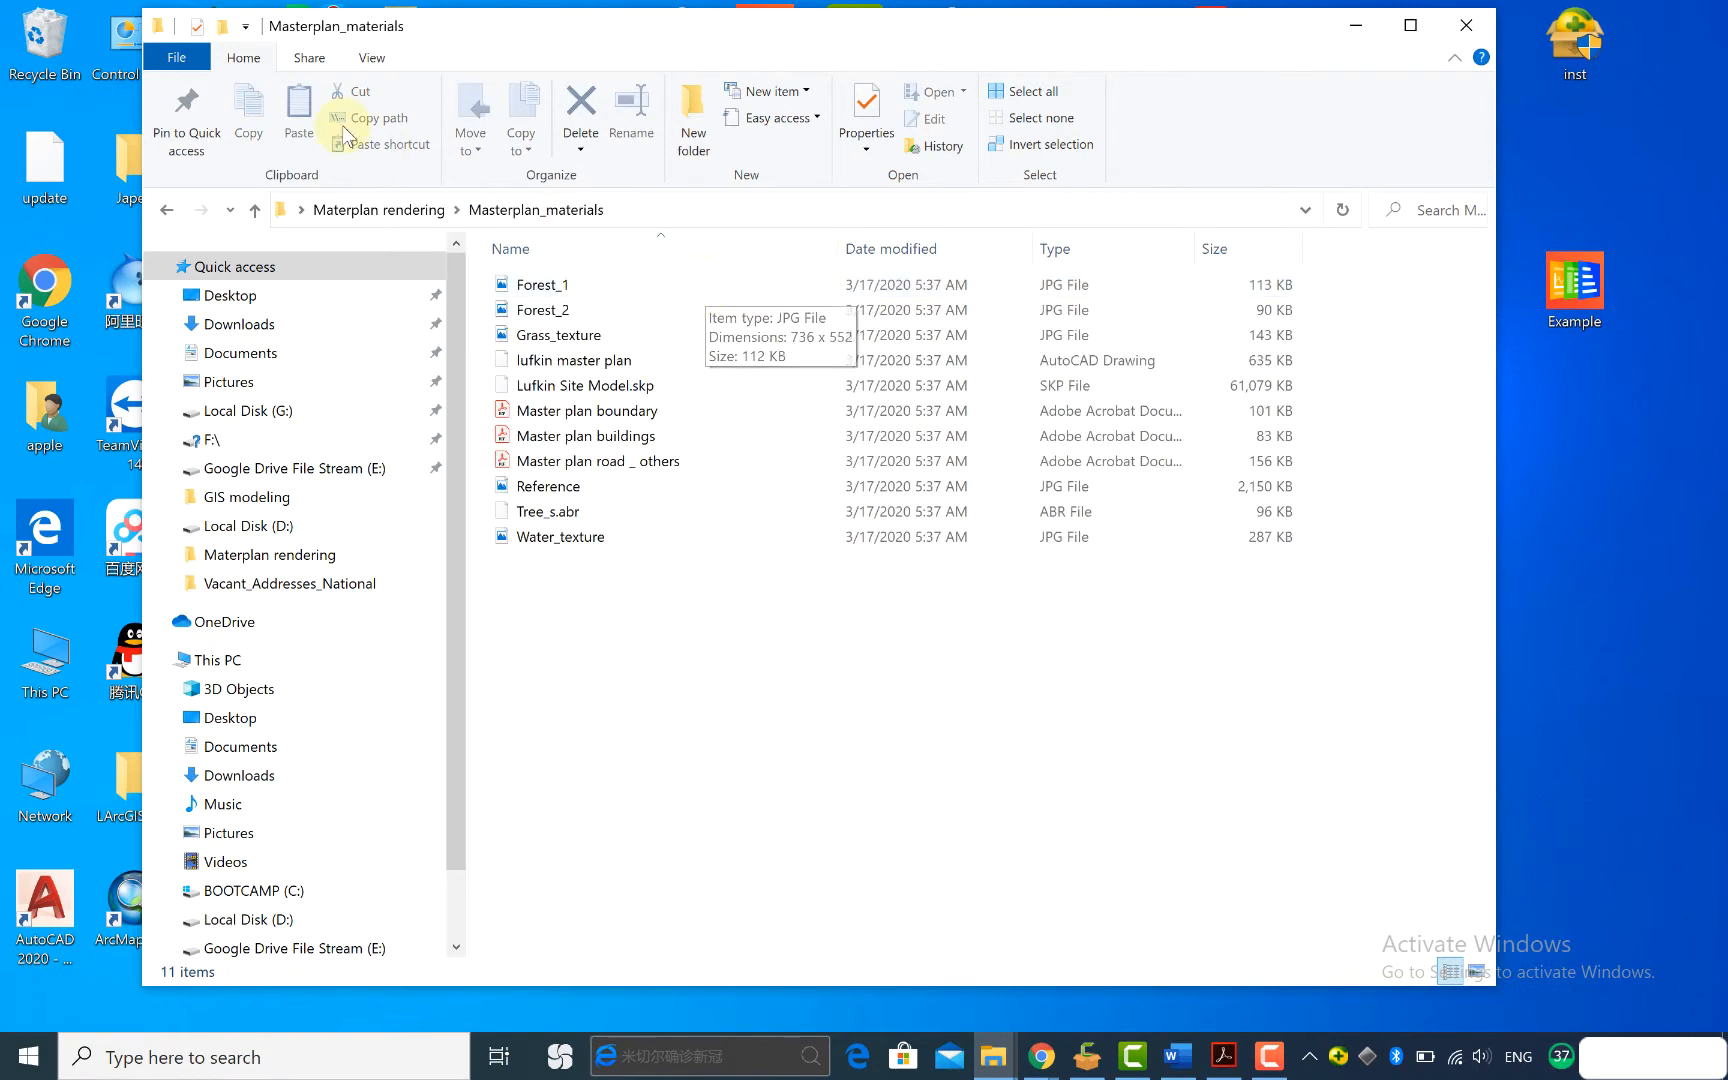
pyautogui.click(161, 211)
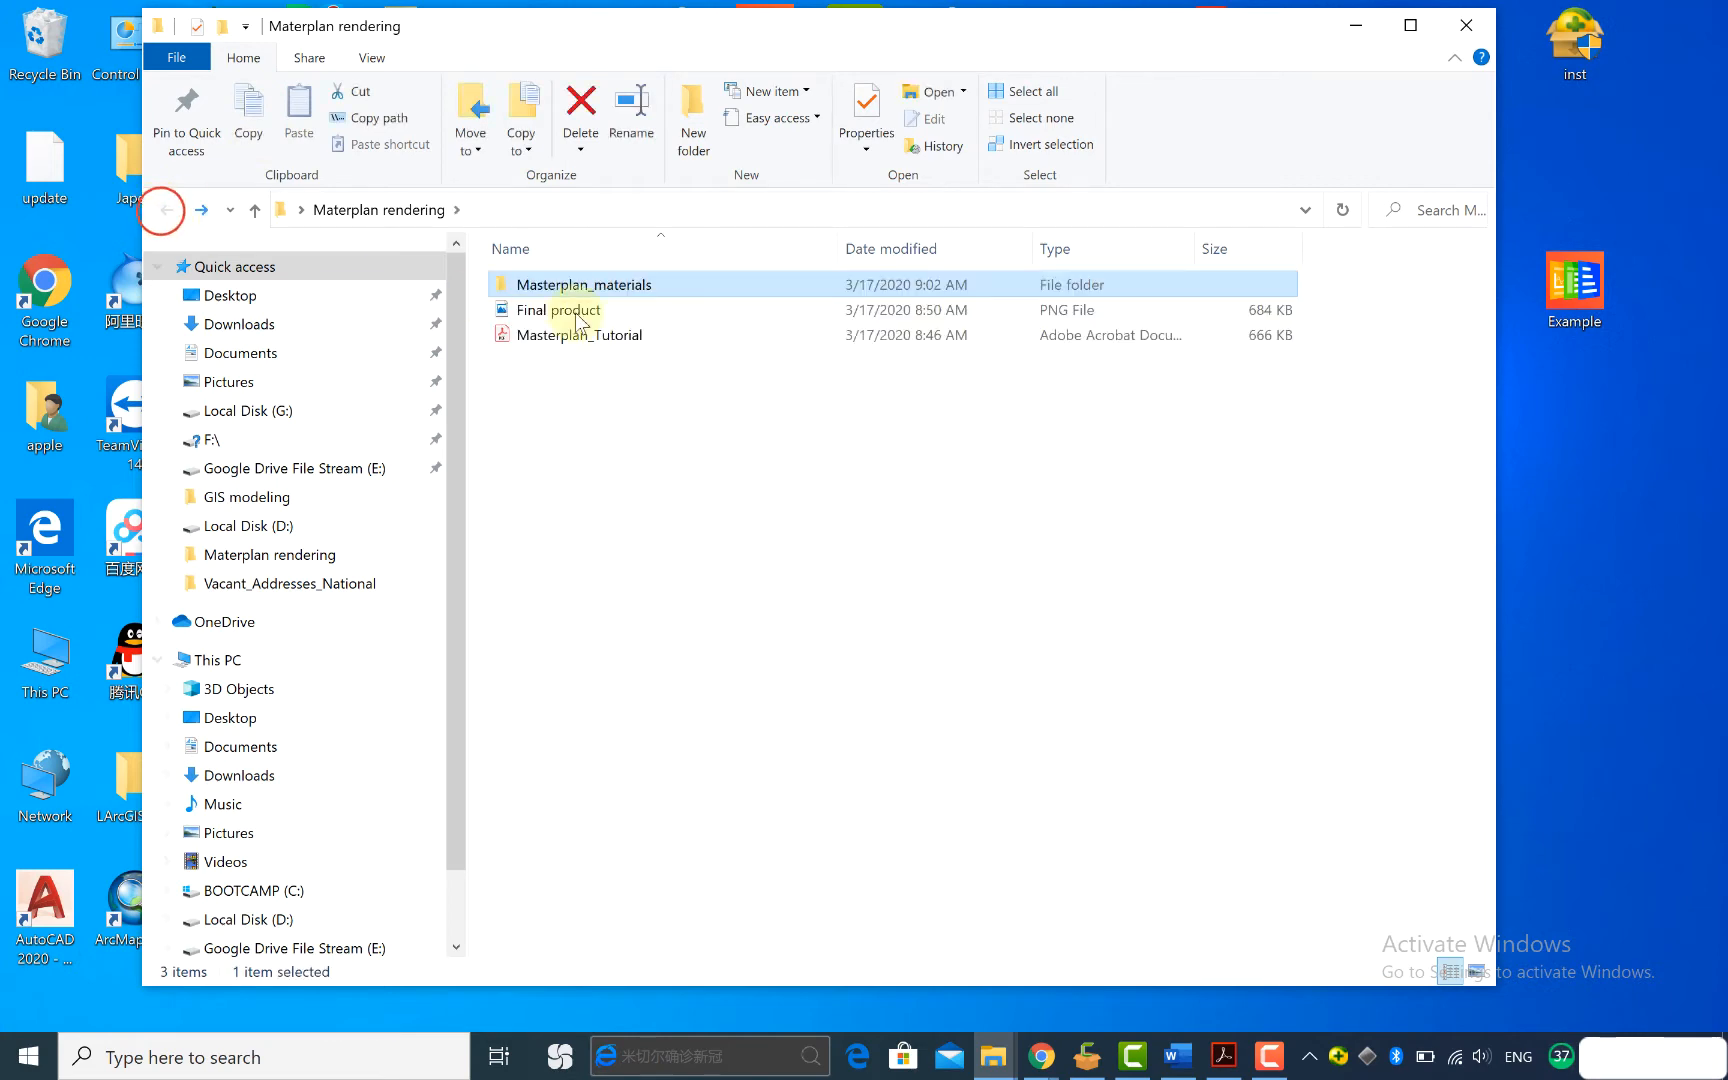
pyautogui.doubleClick(589, 312)
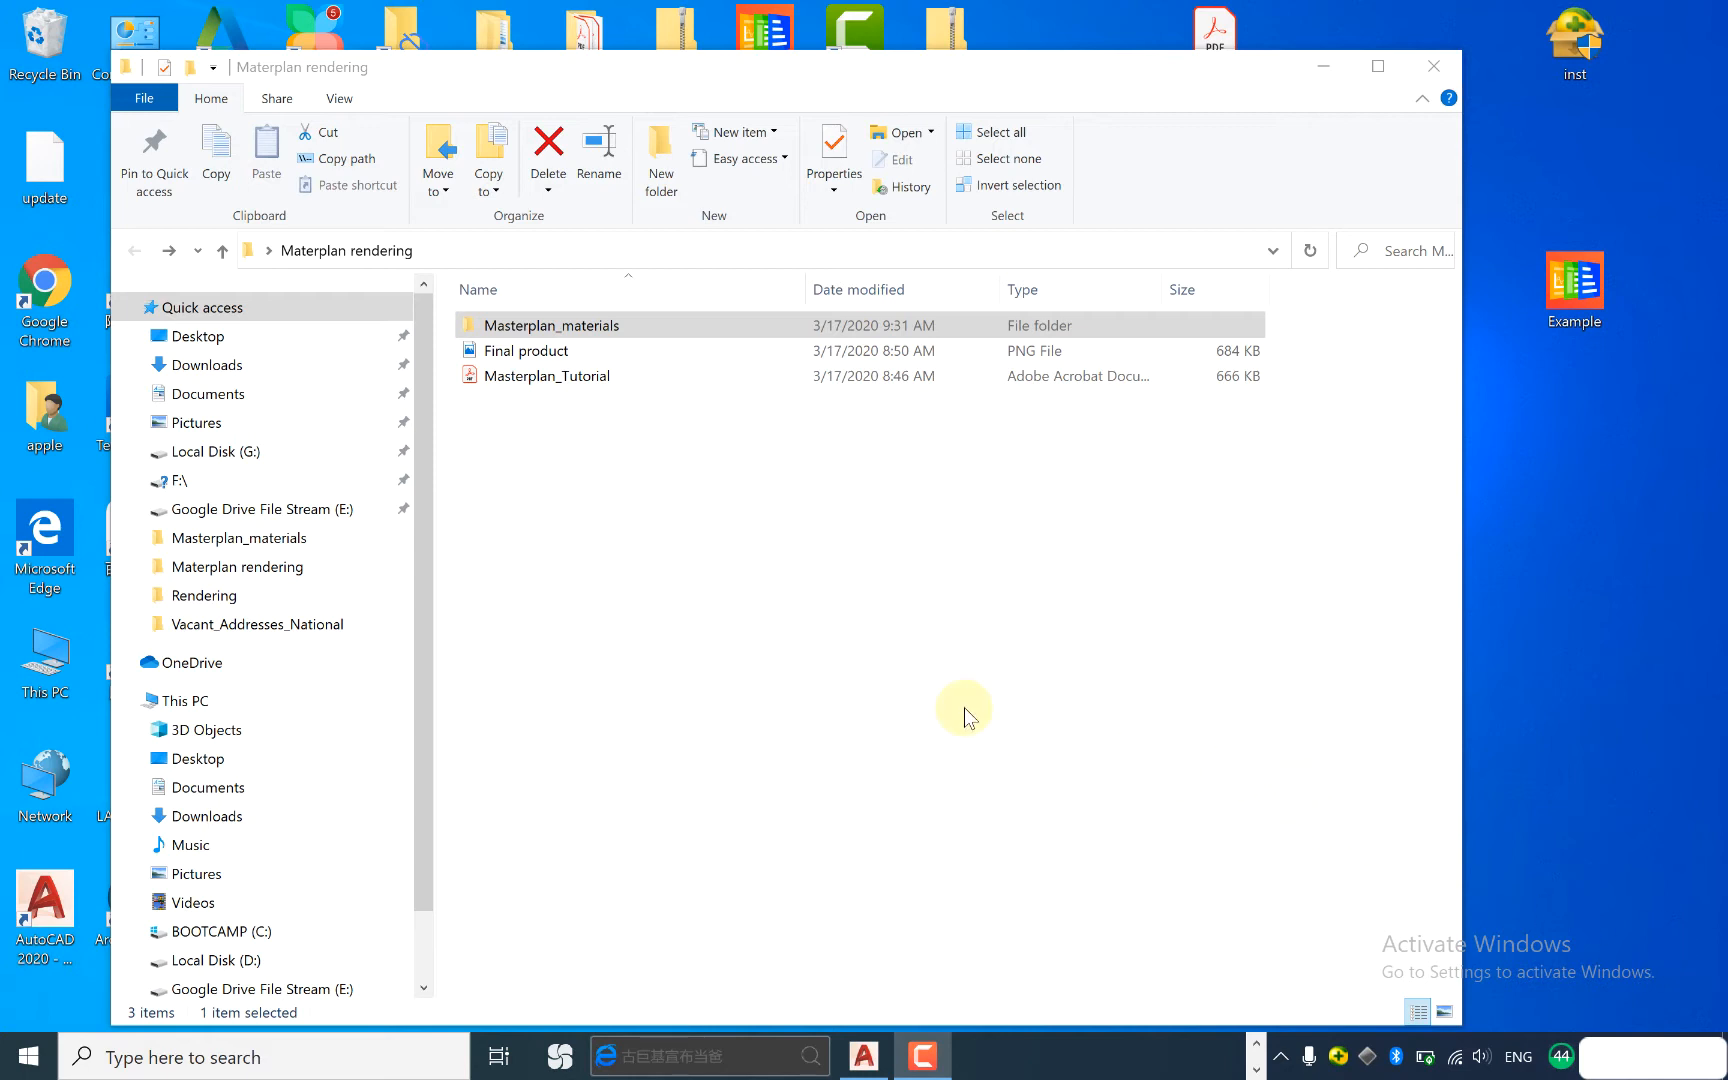
# Open the lufkin master plan drawing from the Masterplan_materials folder in AutoCAD
pyautogui.click(612, 330)
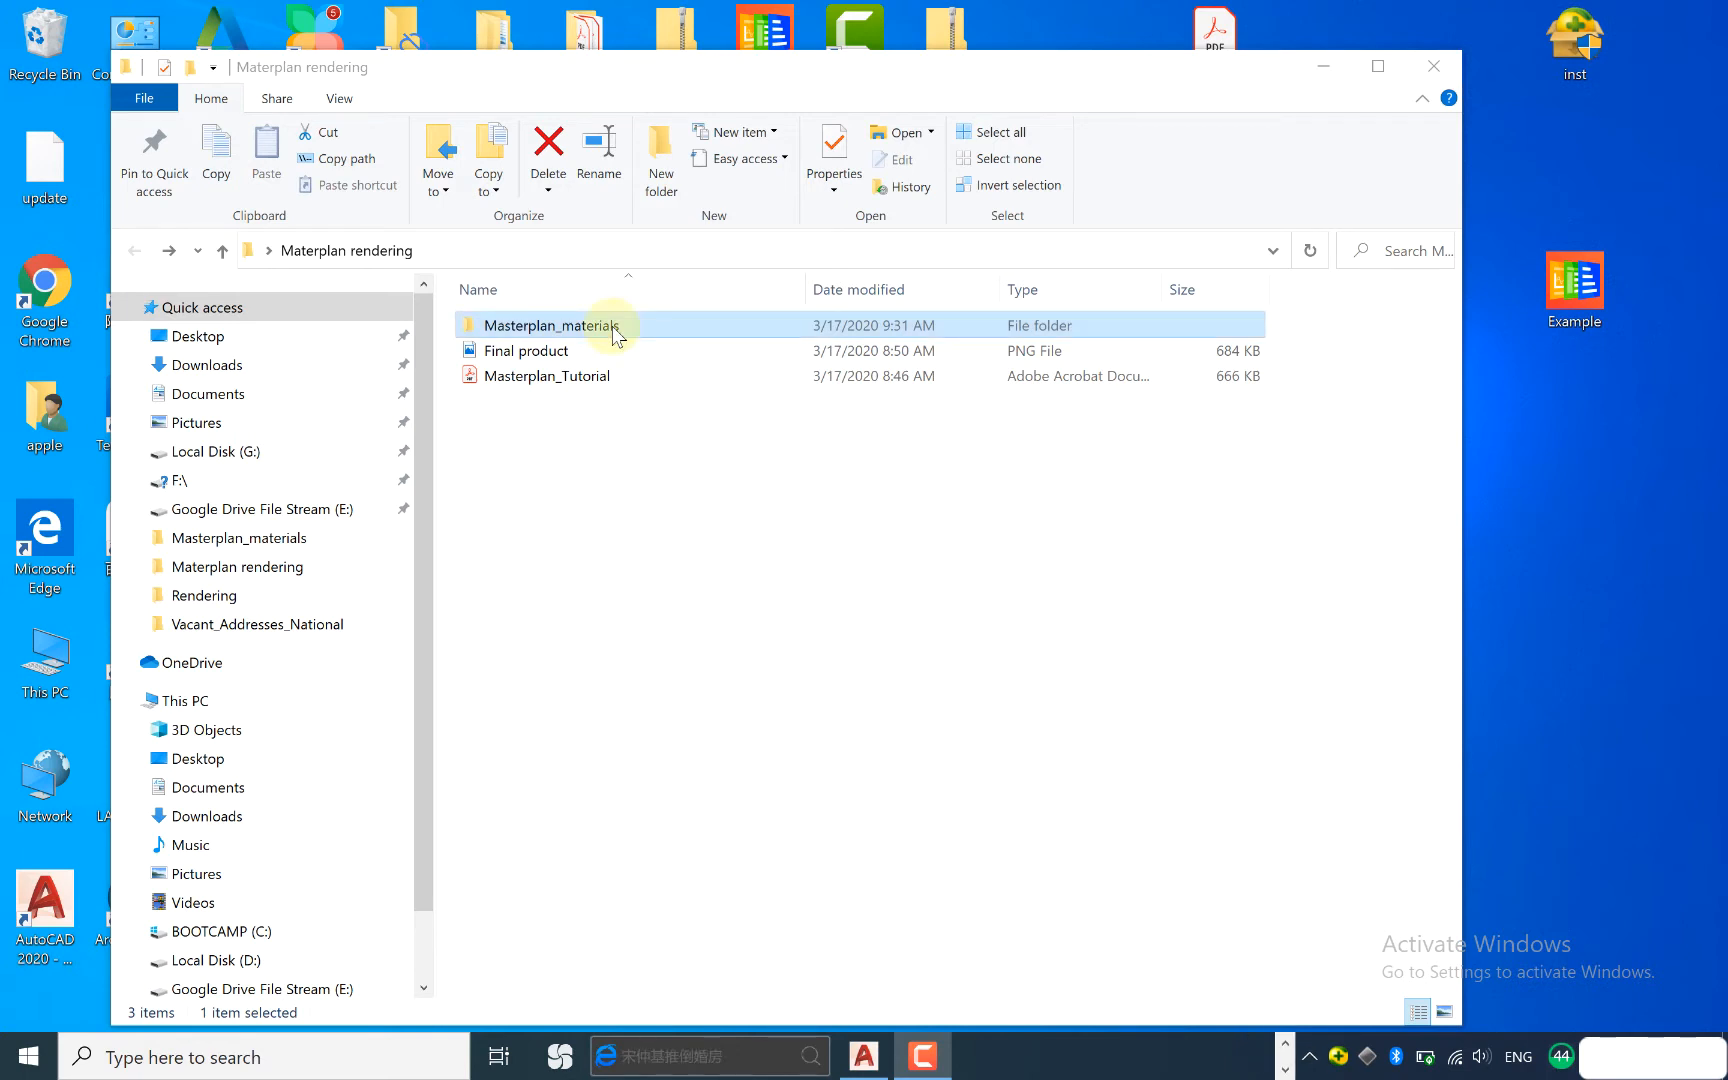
pyautogui.doubleClick(612, 328)
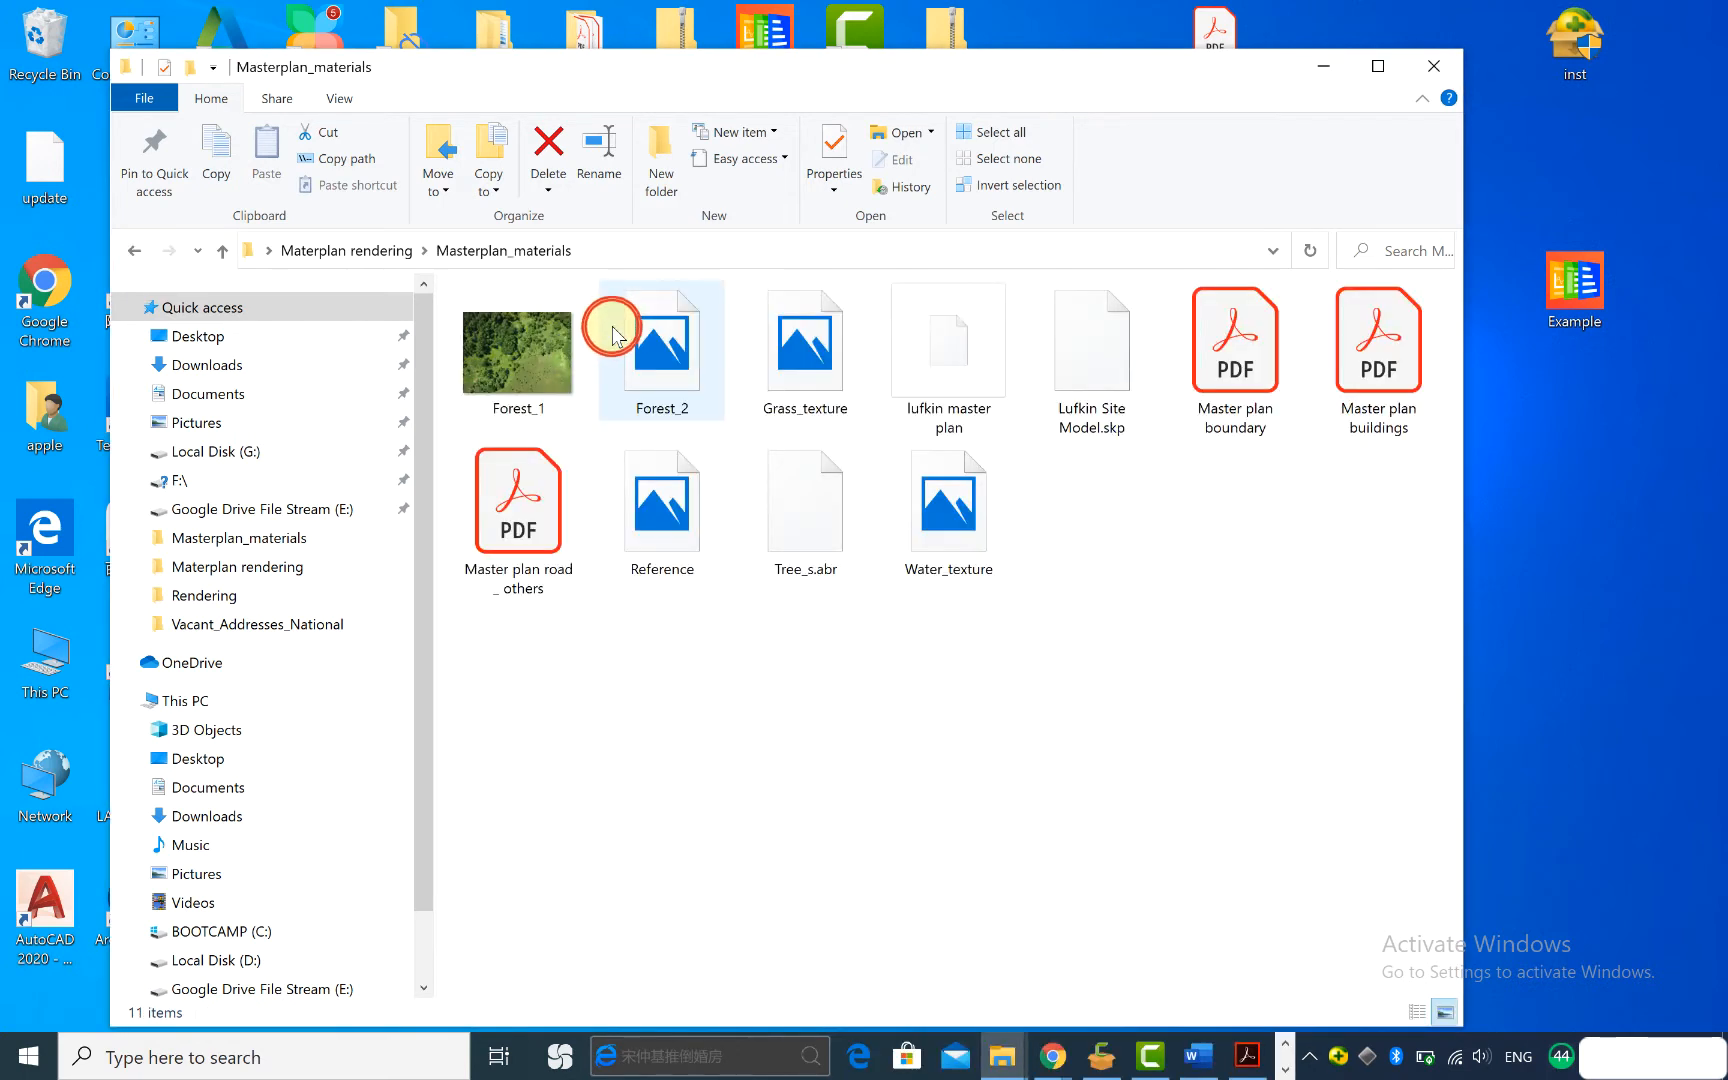
pyautogui.moveTo(612, 333); pyautogui.dragTo(1116, 503)
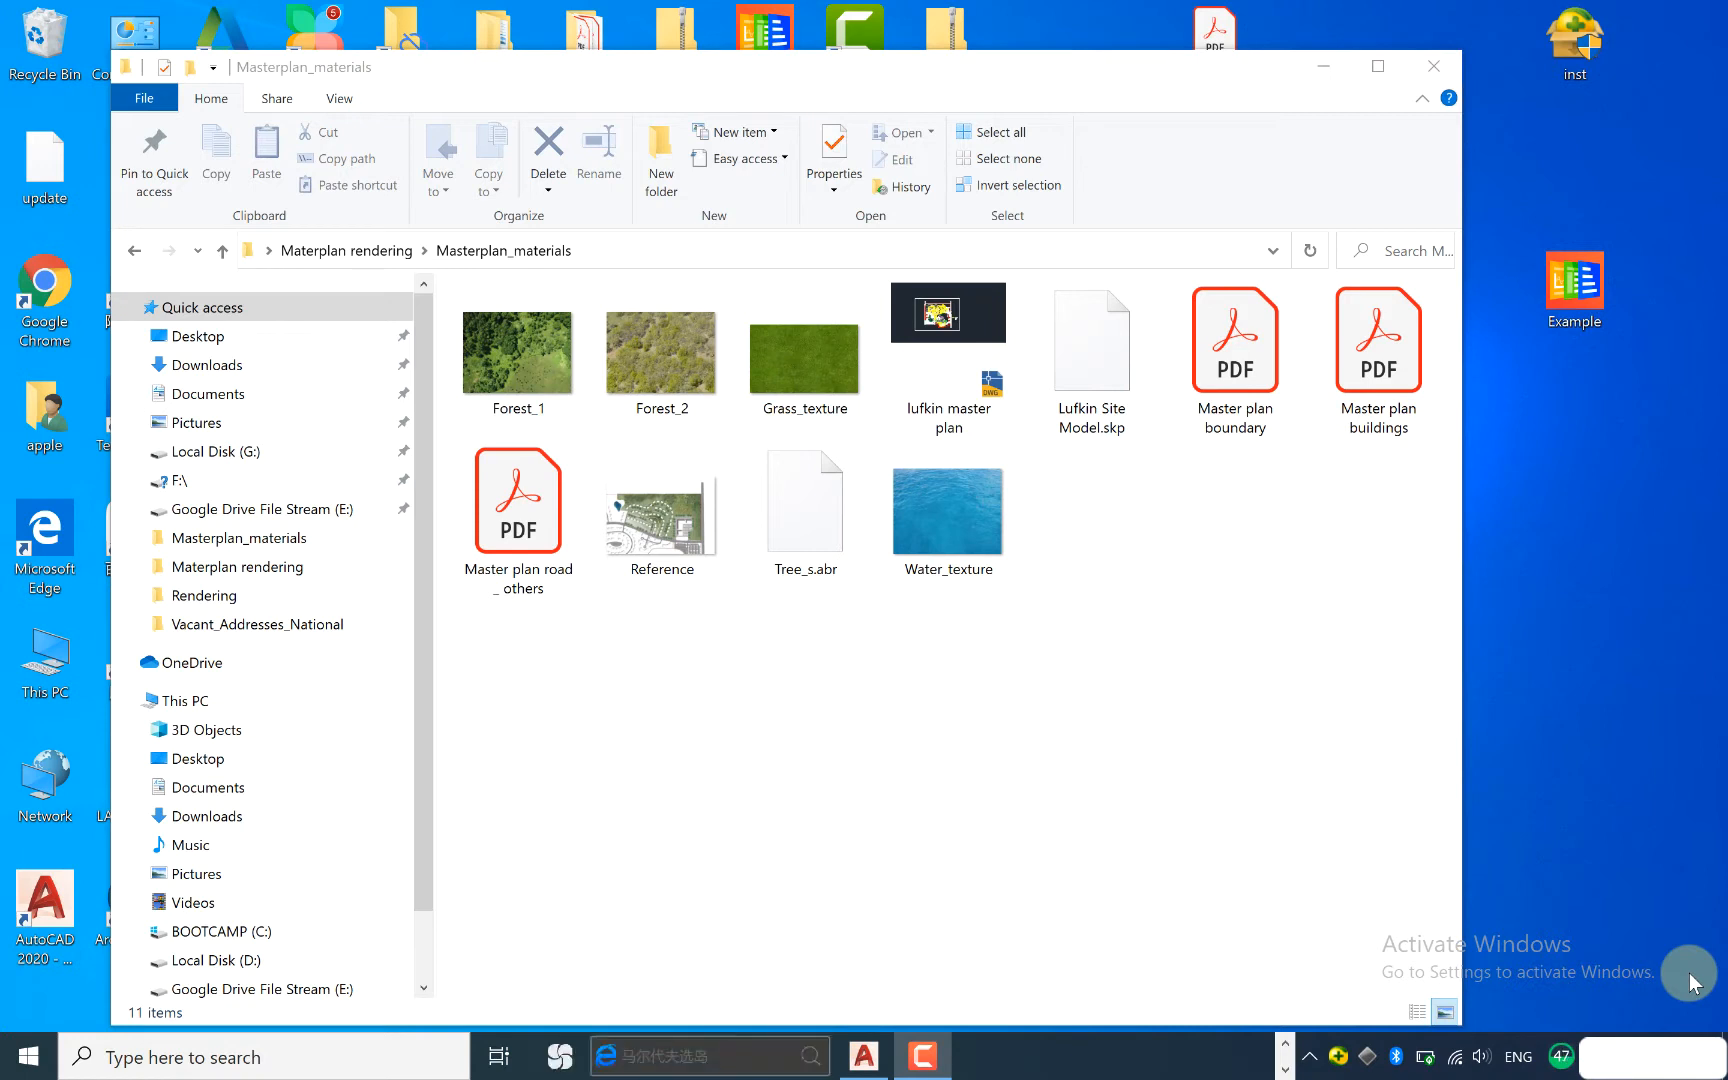
pyautogui.doubleClick(978, 360)
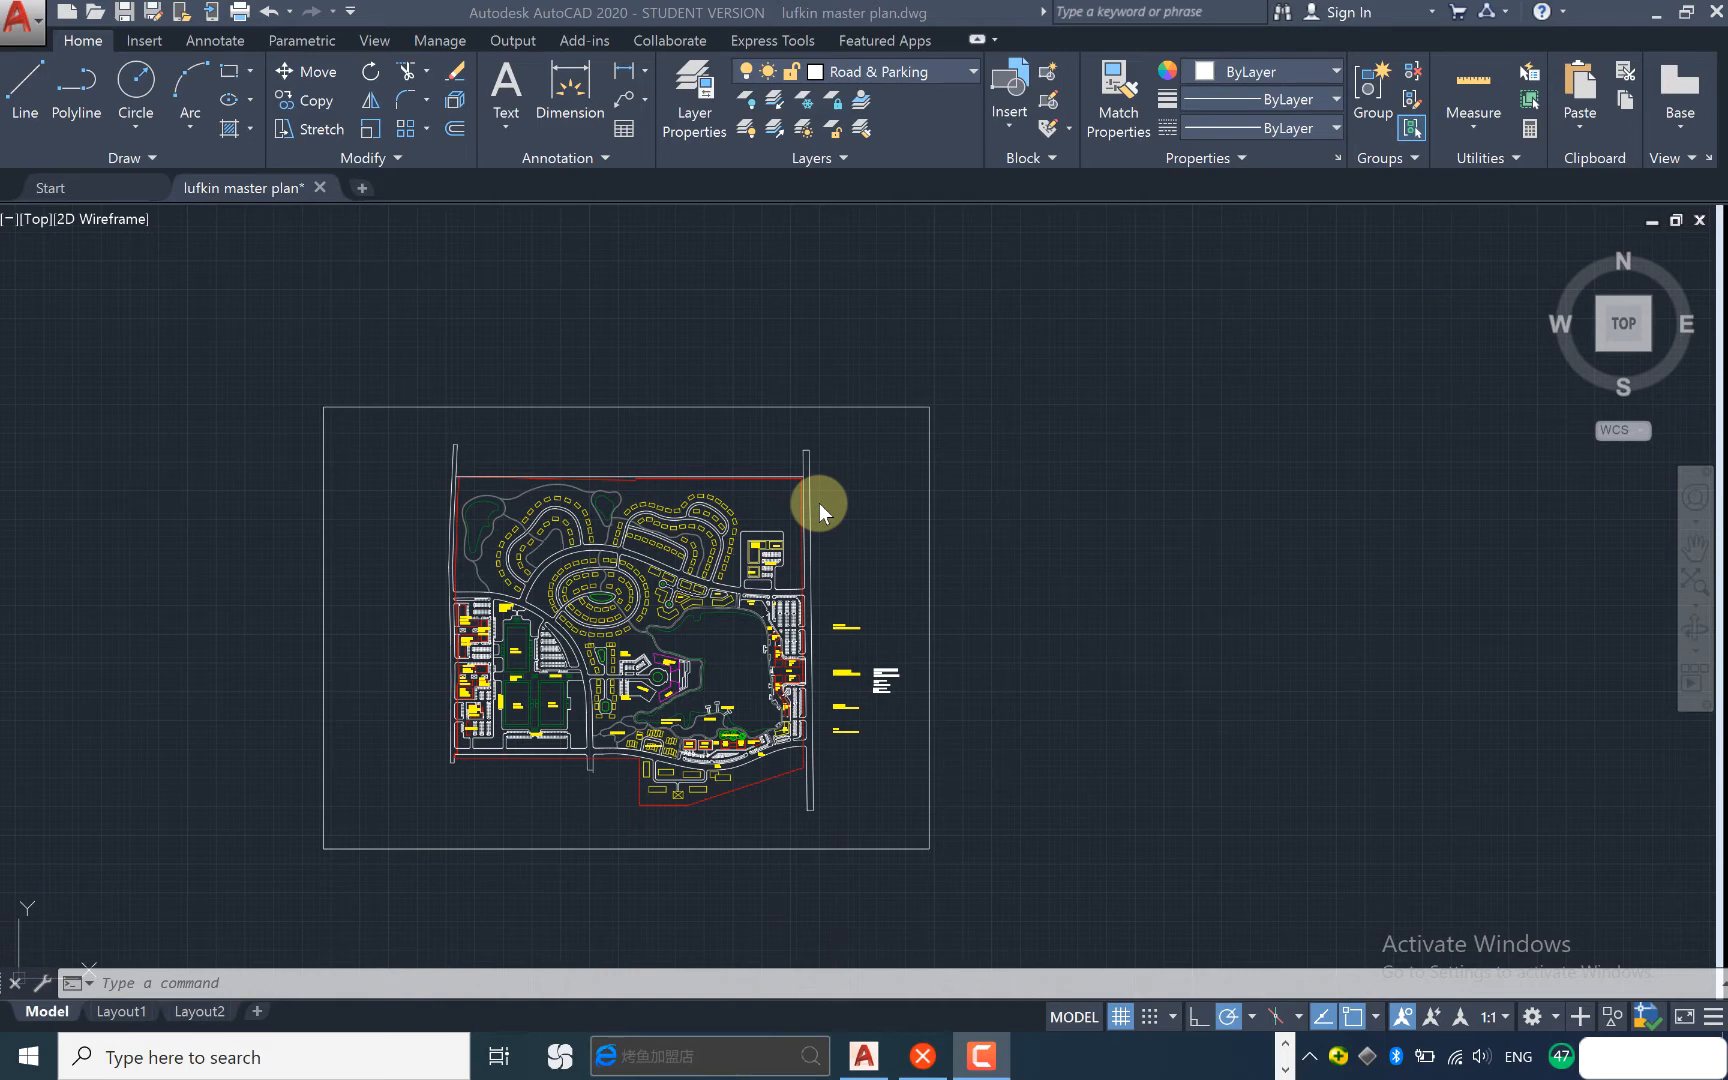
# Open the Layer Properties Manager, turn off the Buildings layer and lock the Green Infrastructure layer
pyautogui.click(694, 95)
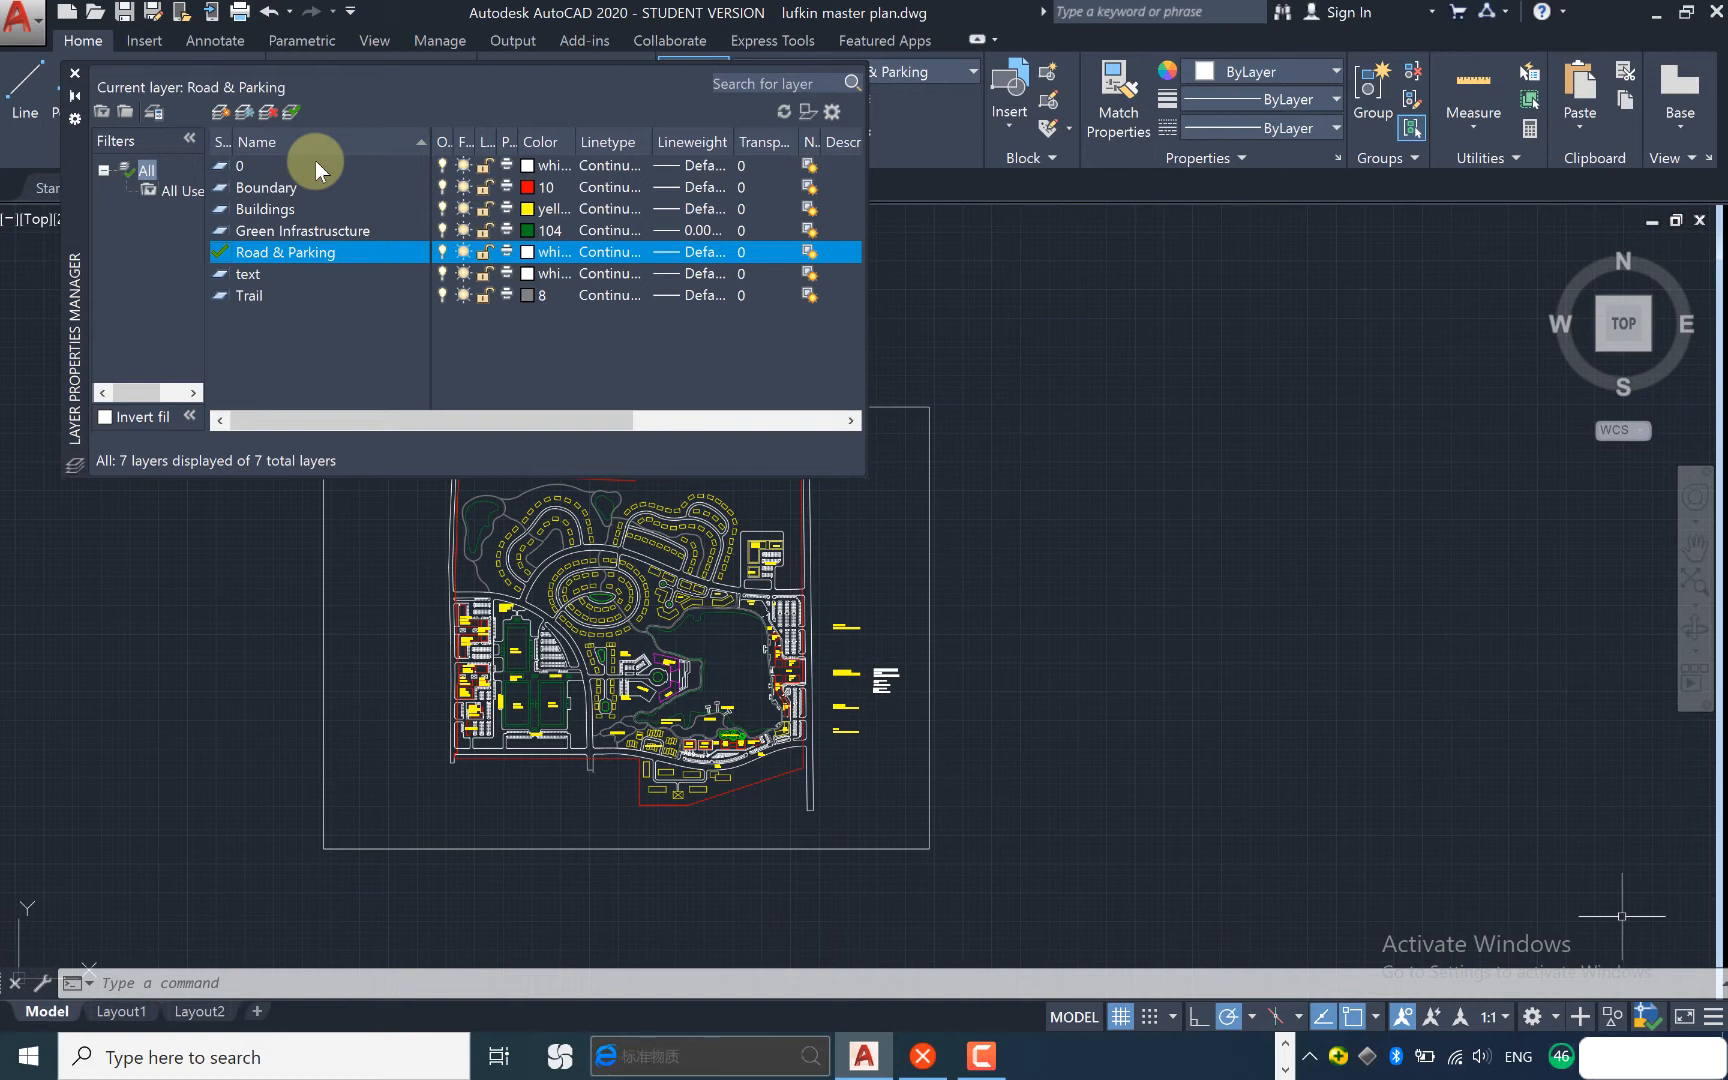
pyautogui.click(442, 208)
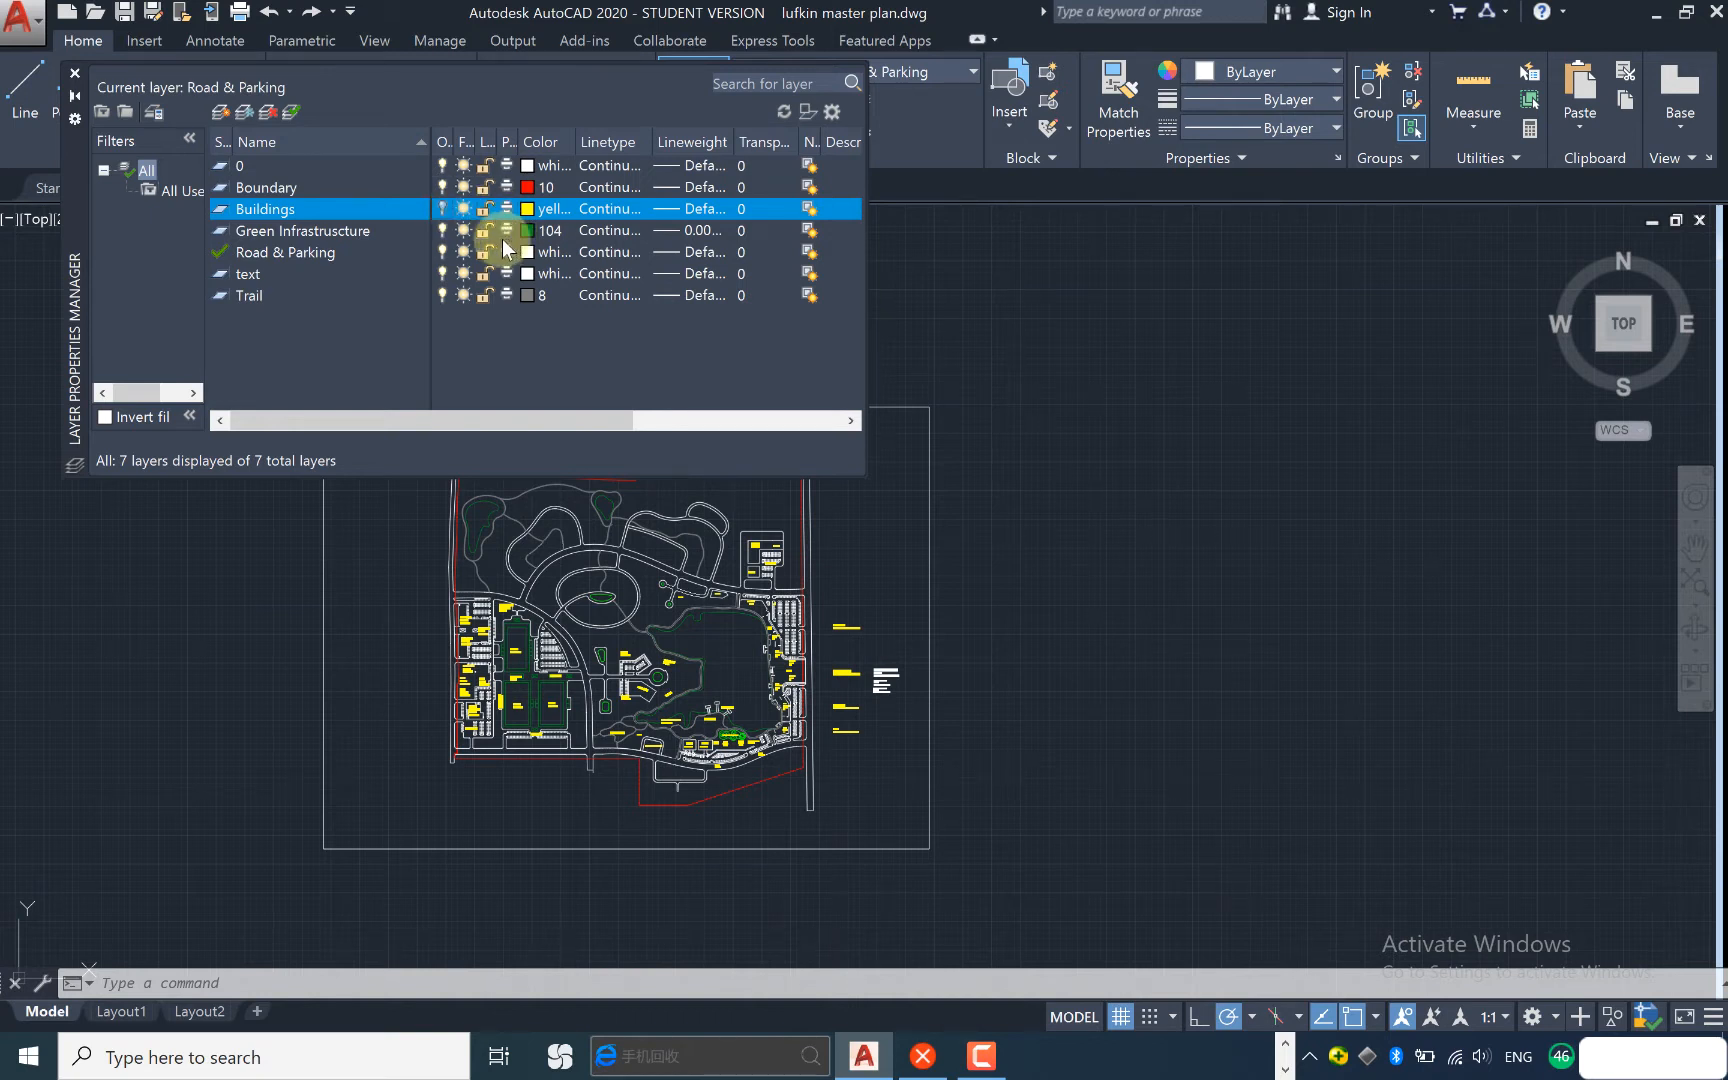
pyautogui.click(481, 230)
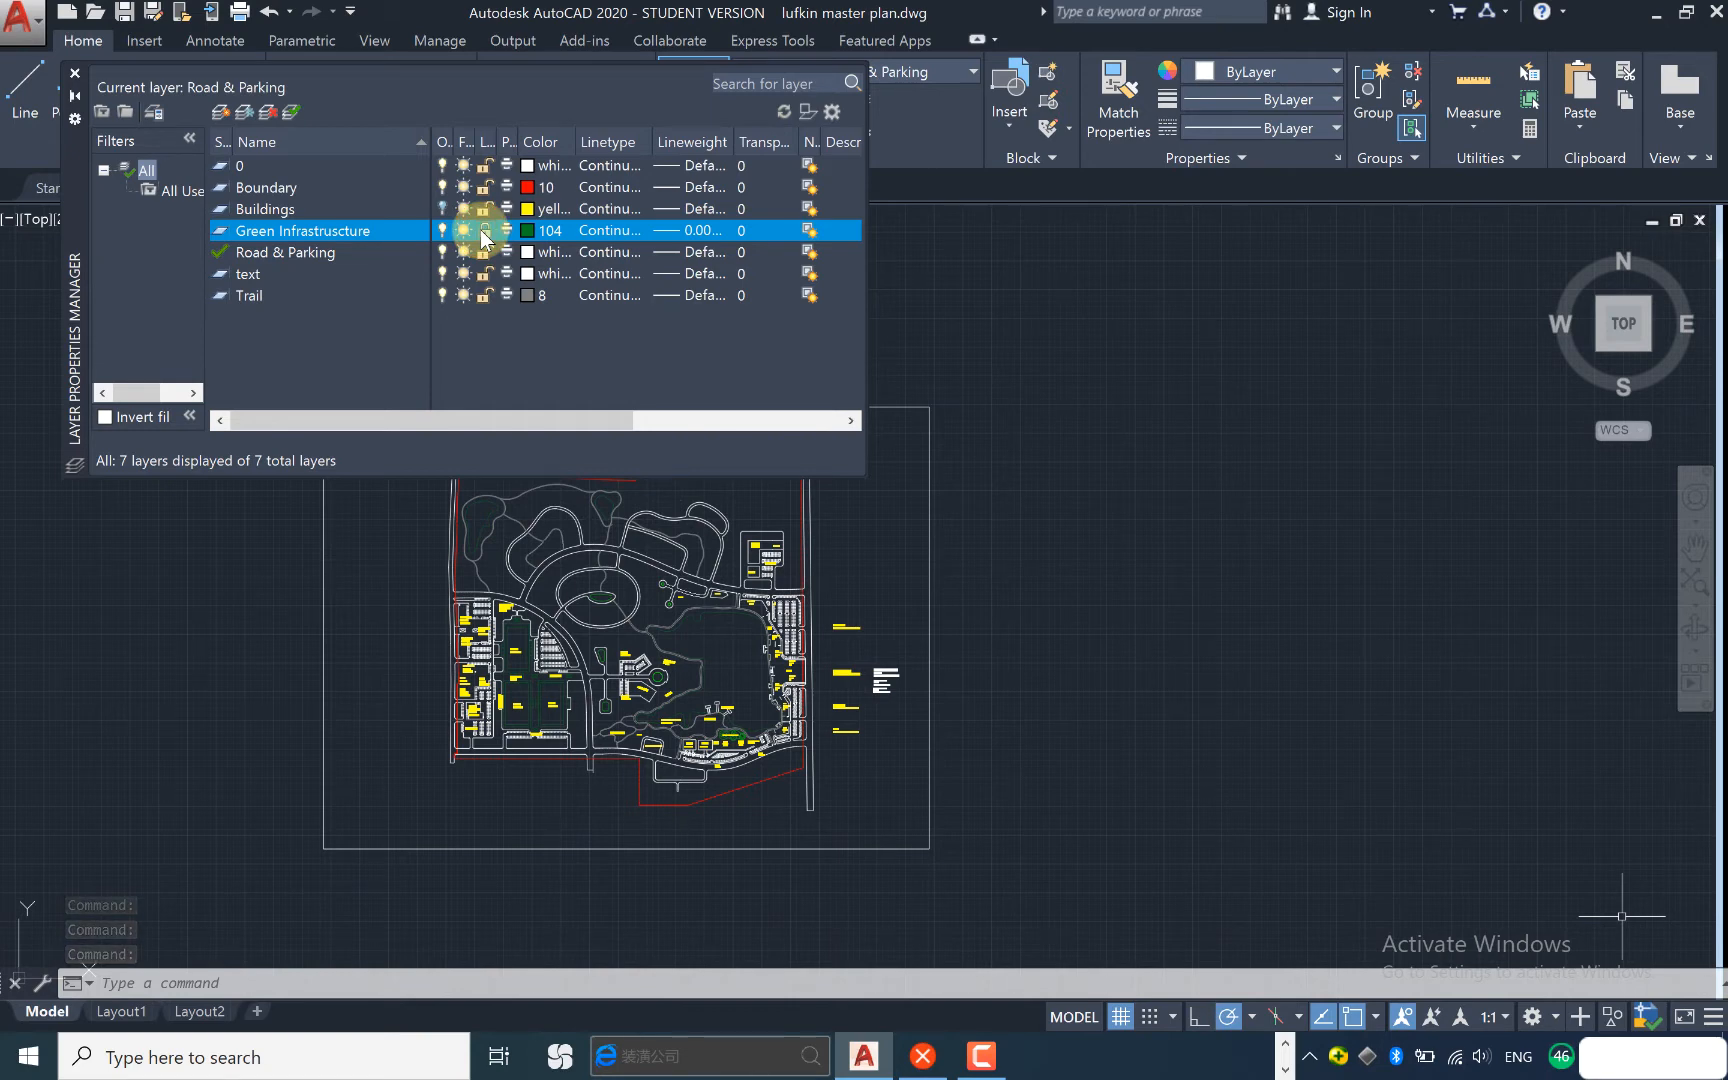
pyautogui.click(484, 230)
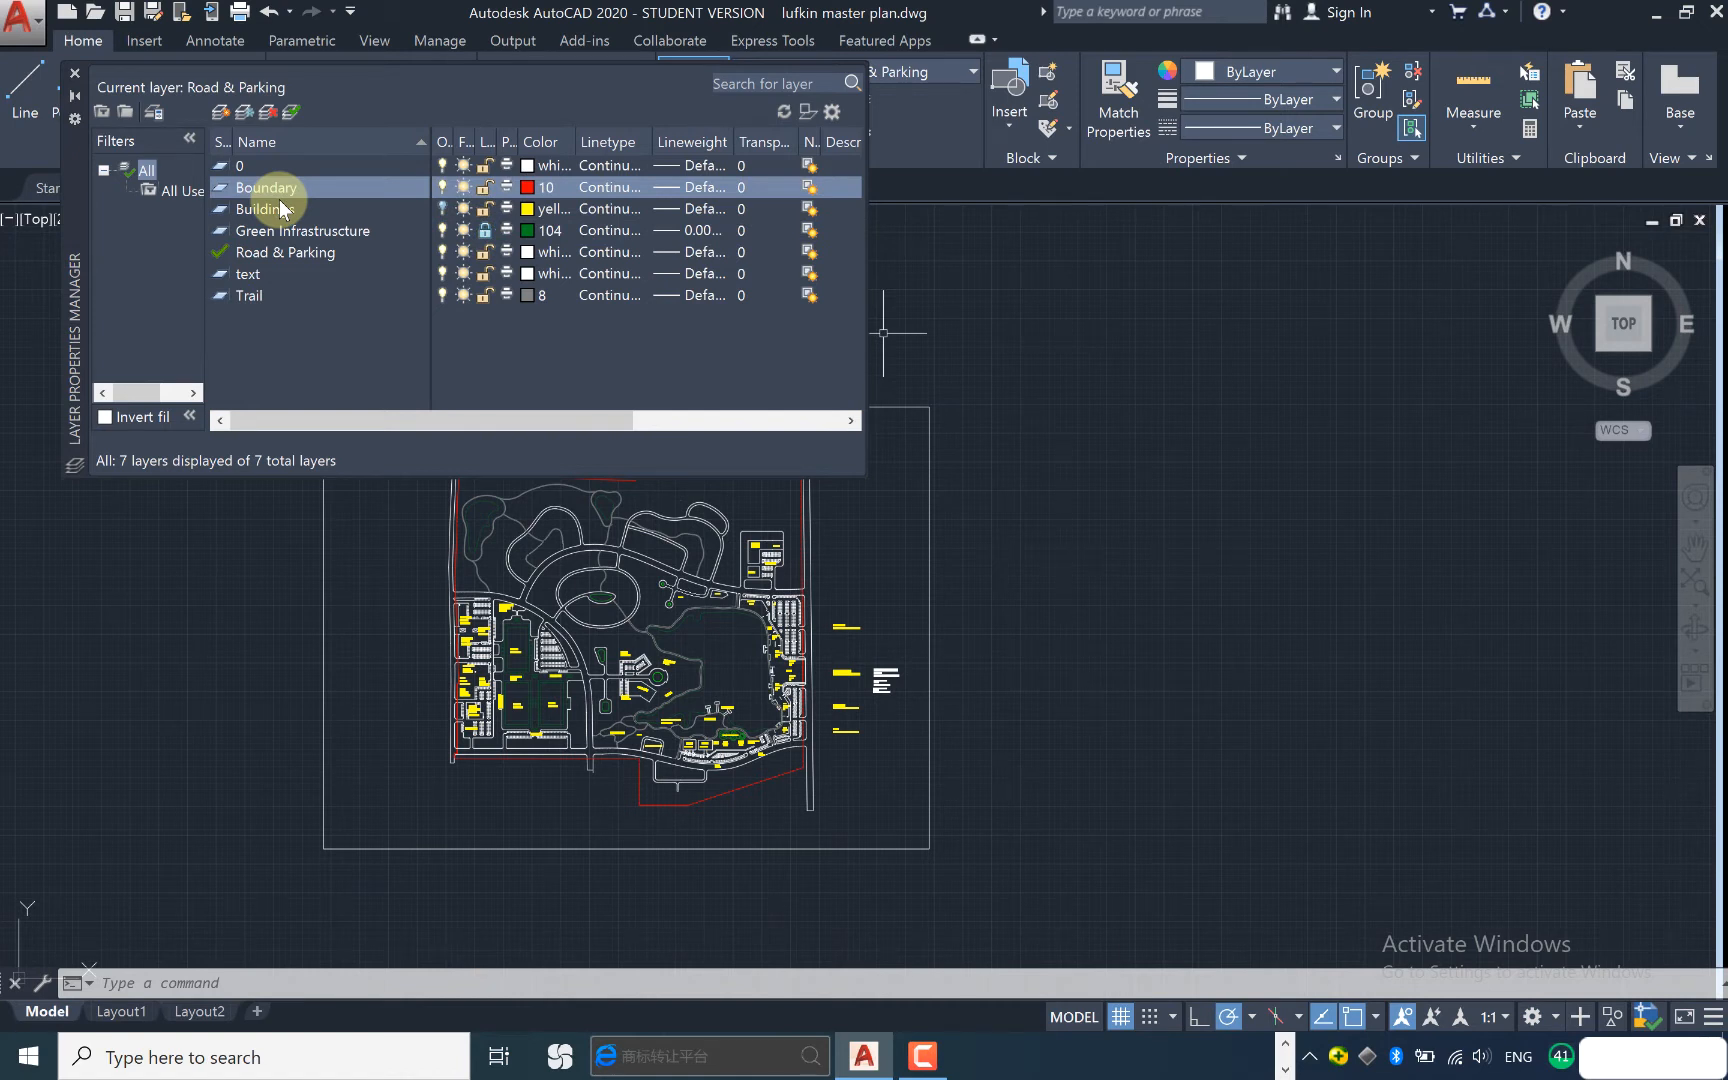
# Turn the Buildings layer back on and turn off the Boundary, Green Infrastructure, Road & Parking, text and Trail layers
pyautogui.click(443, 187)
pyautogui.click(443, 209)
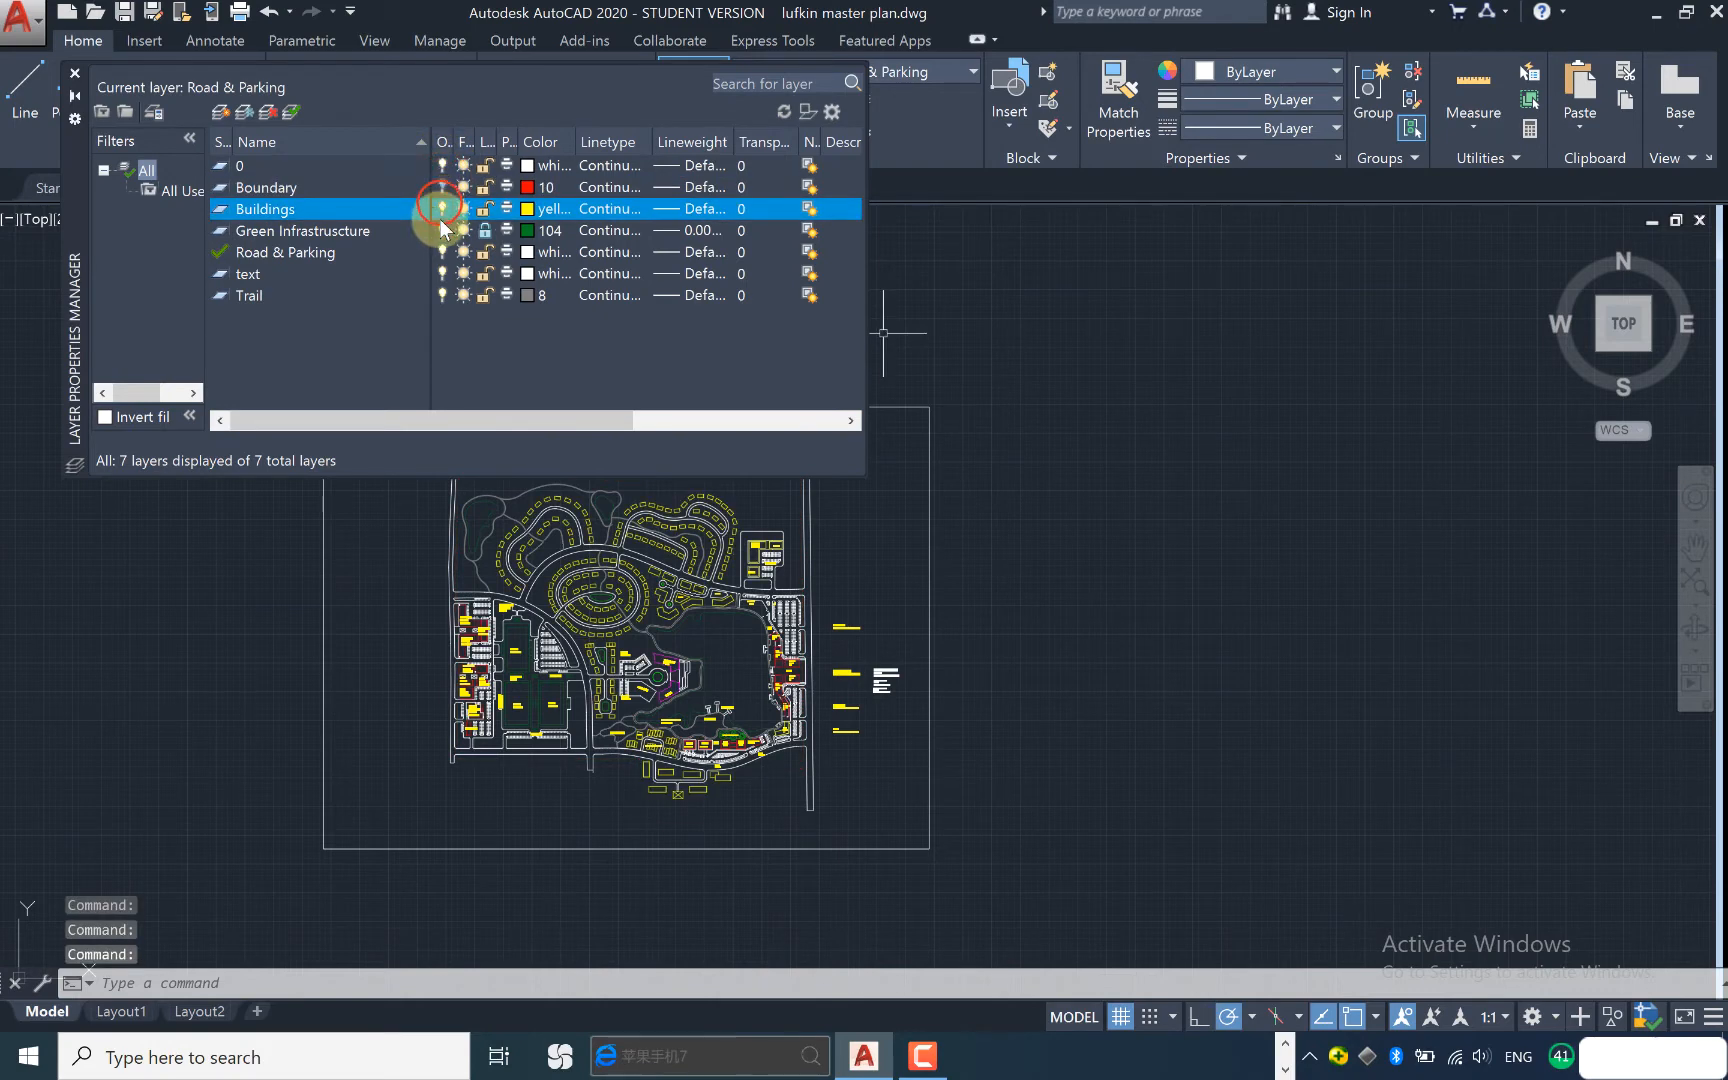
pyautogui.click(443, 230)
pyautogui.click(443, 252)
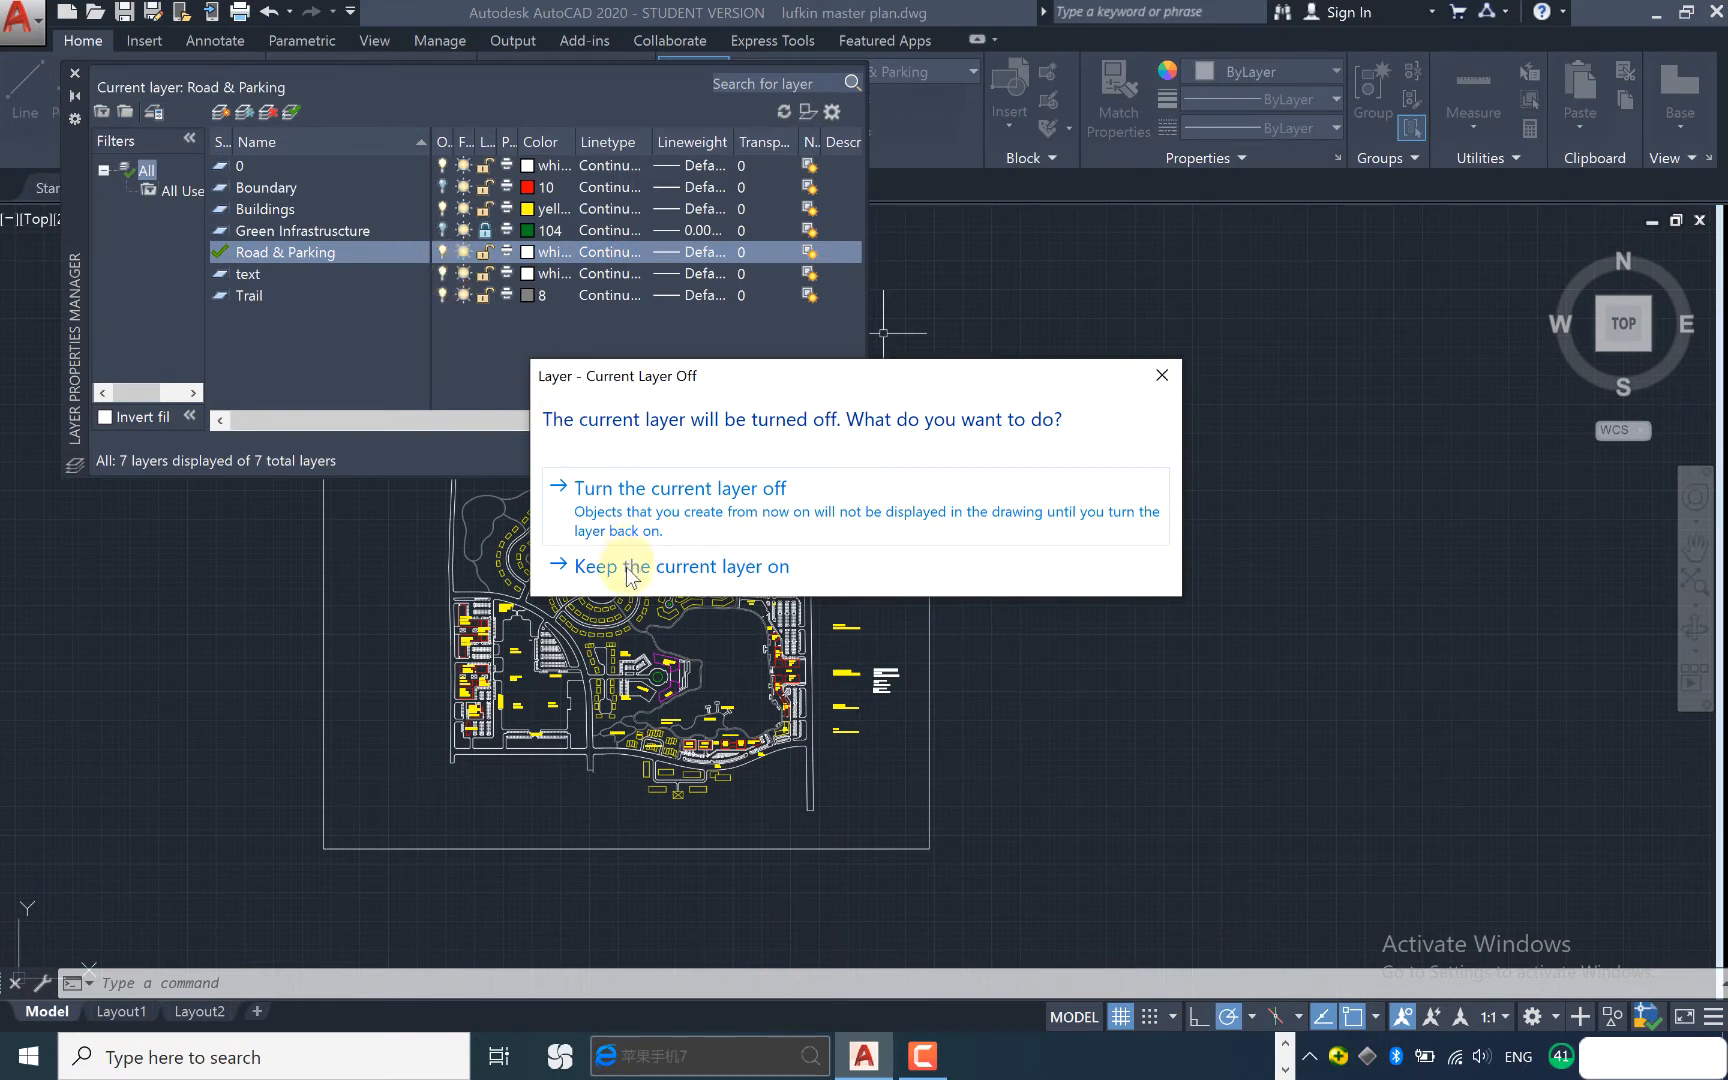
pyautogui.click(606, 490)
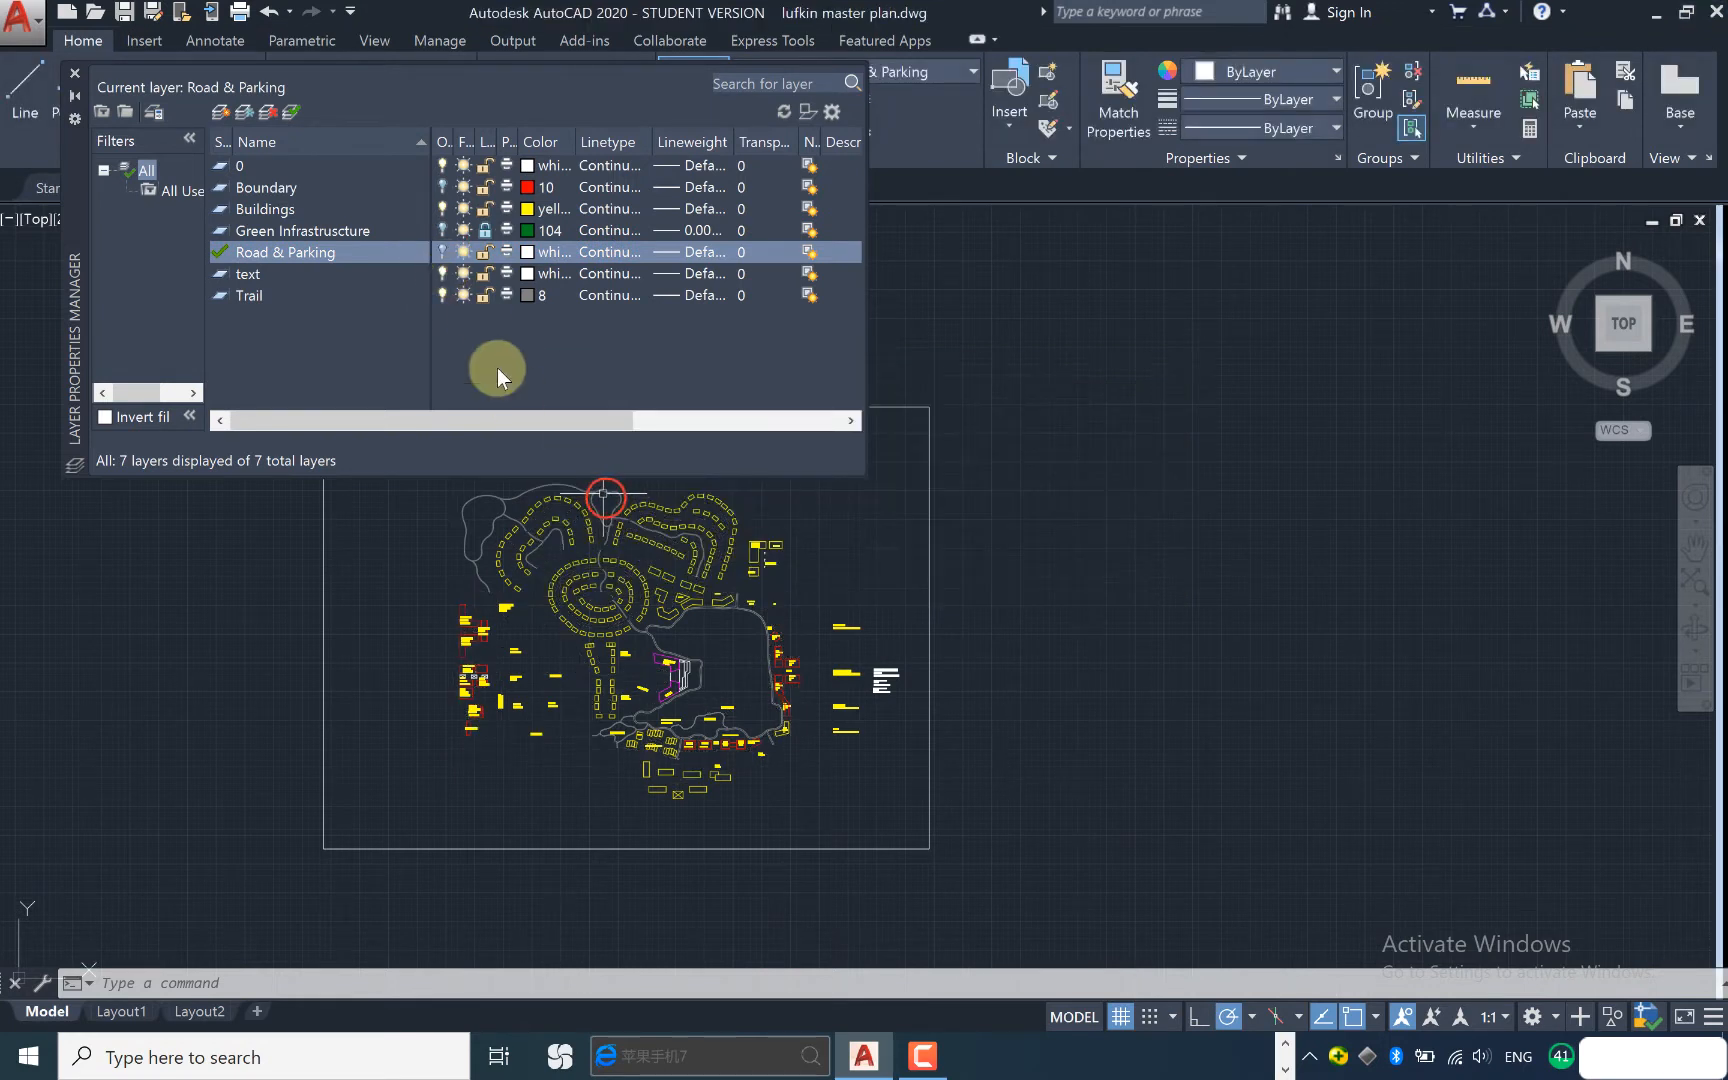
pyautogui.click(440, 270)
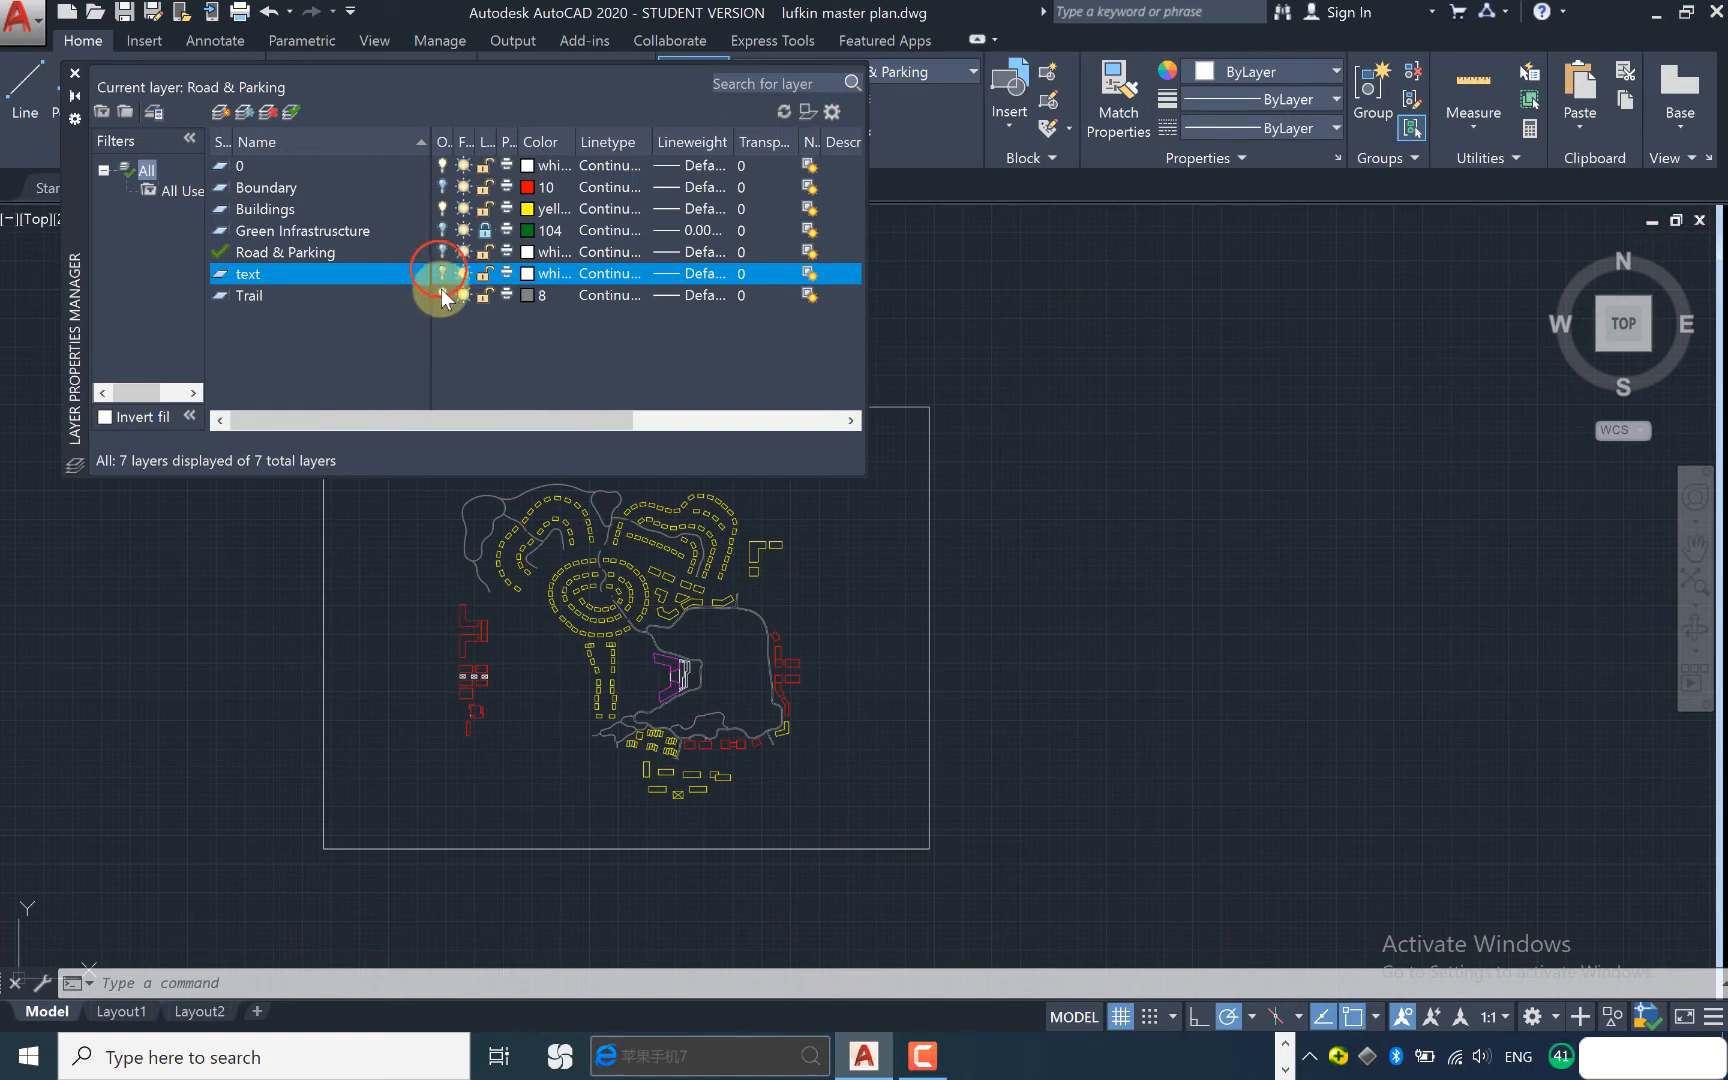
pyautogui.click(441, 293)
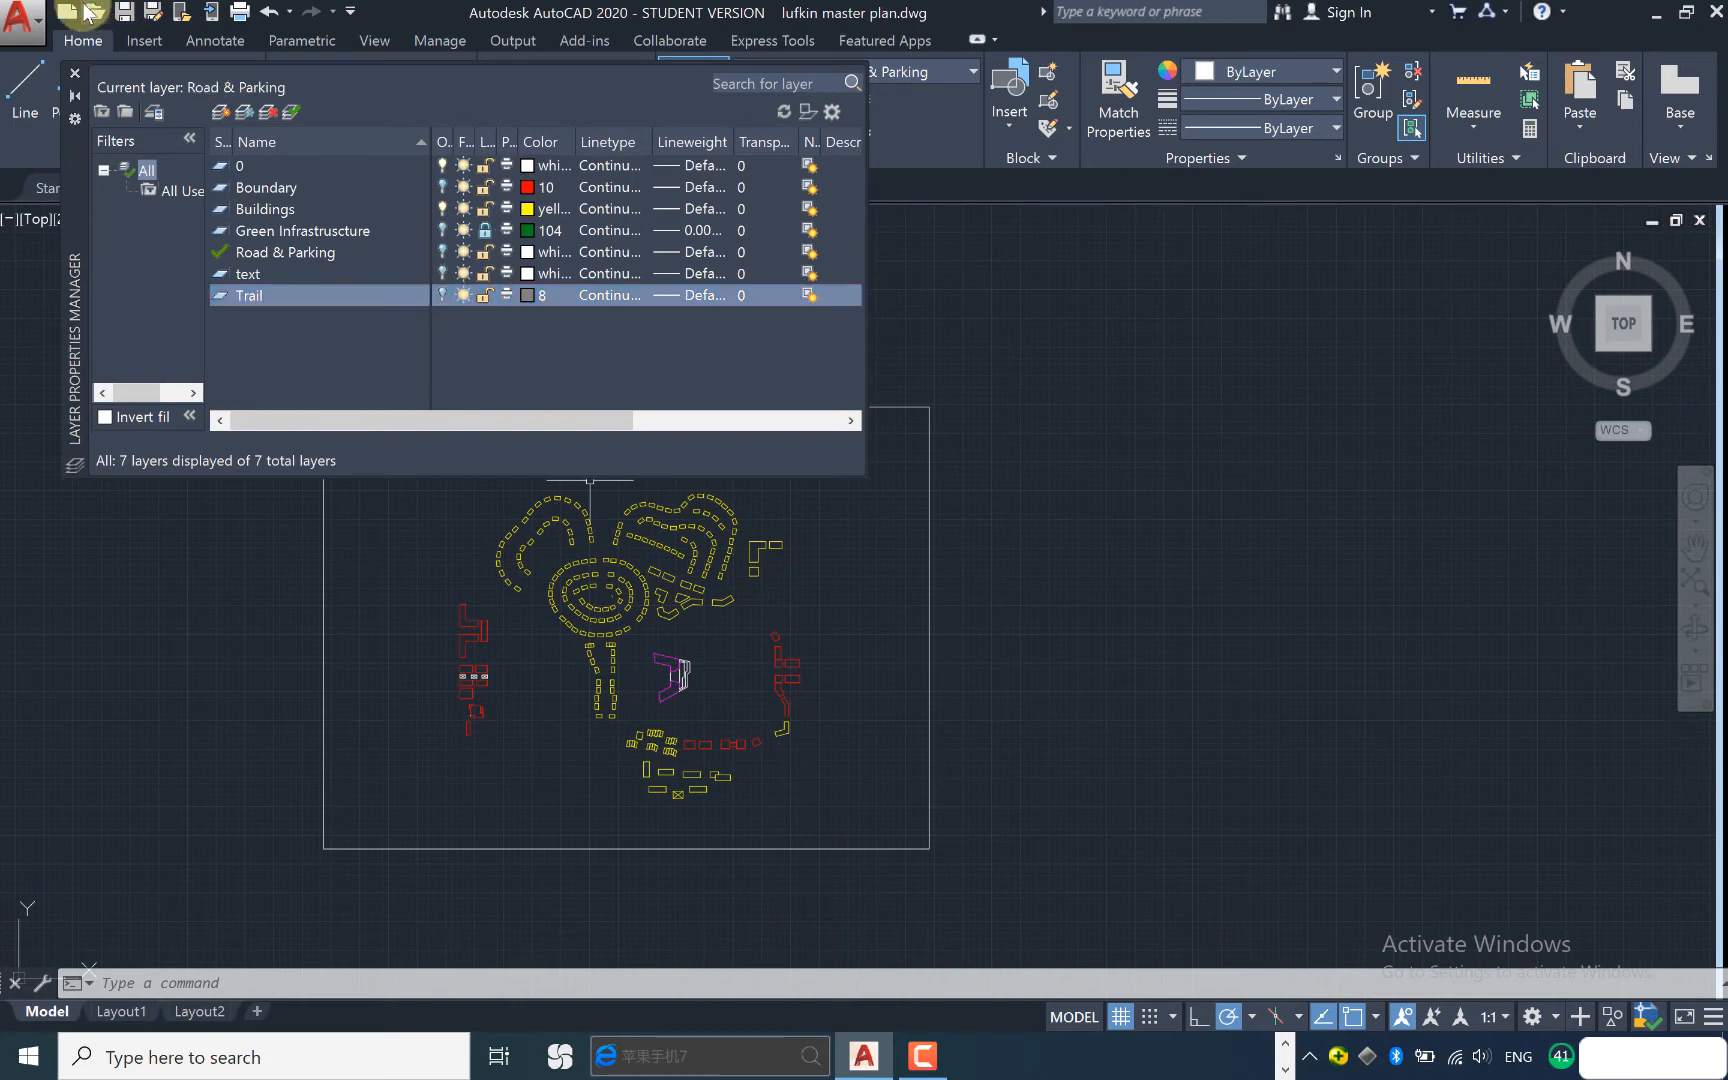
# Start a PDF plot of the drawing and set the plot area to a window spanning the outer frame's opposite corners
pyautogui.click(24, 16)
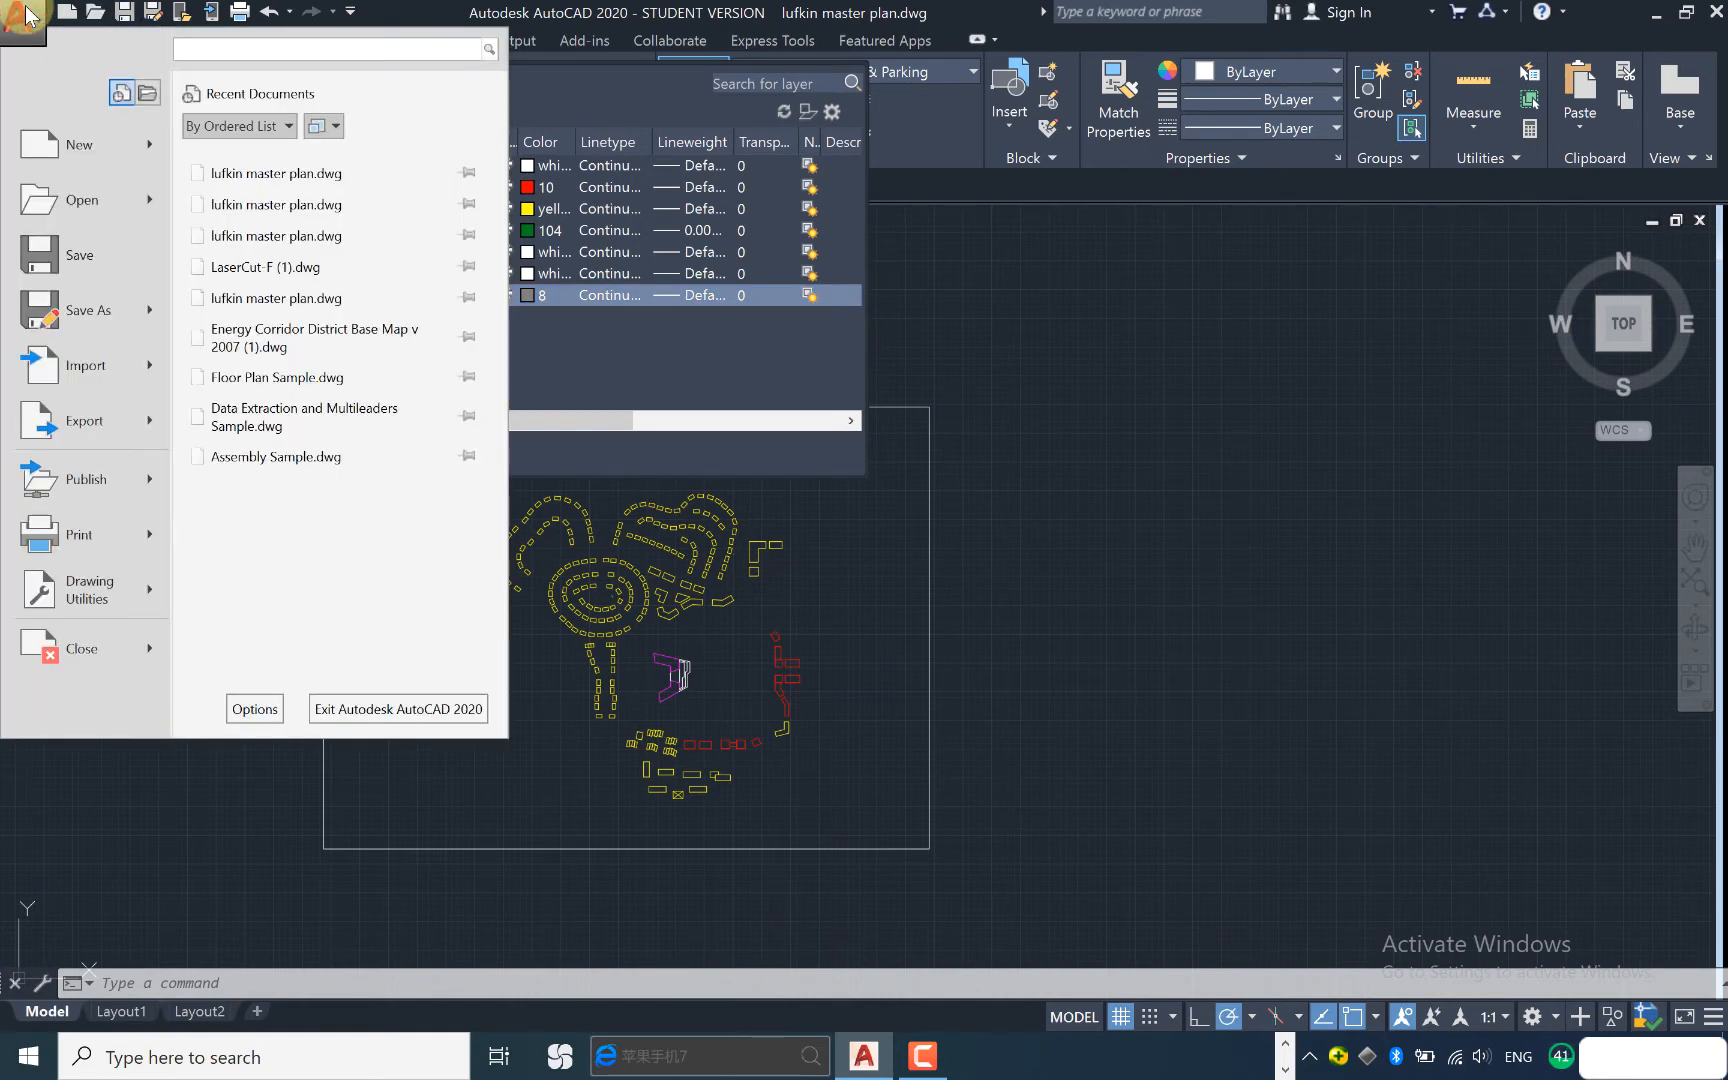
pyautogui.moveTo(96, 540)
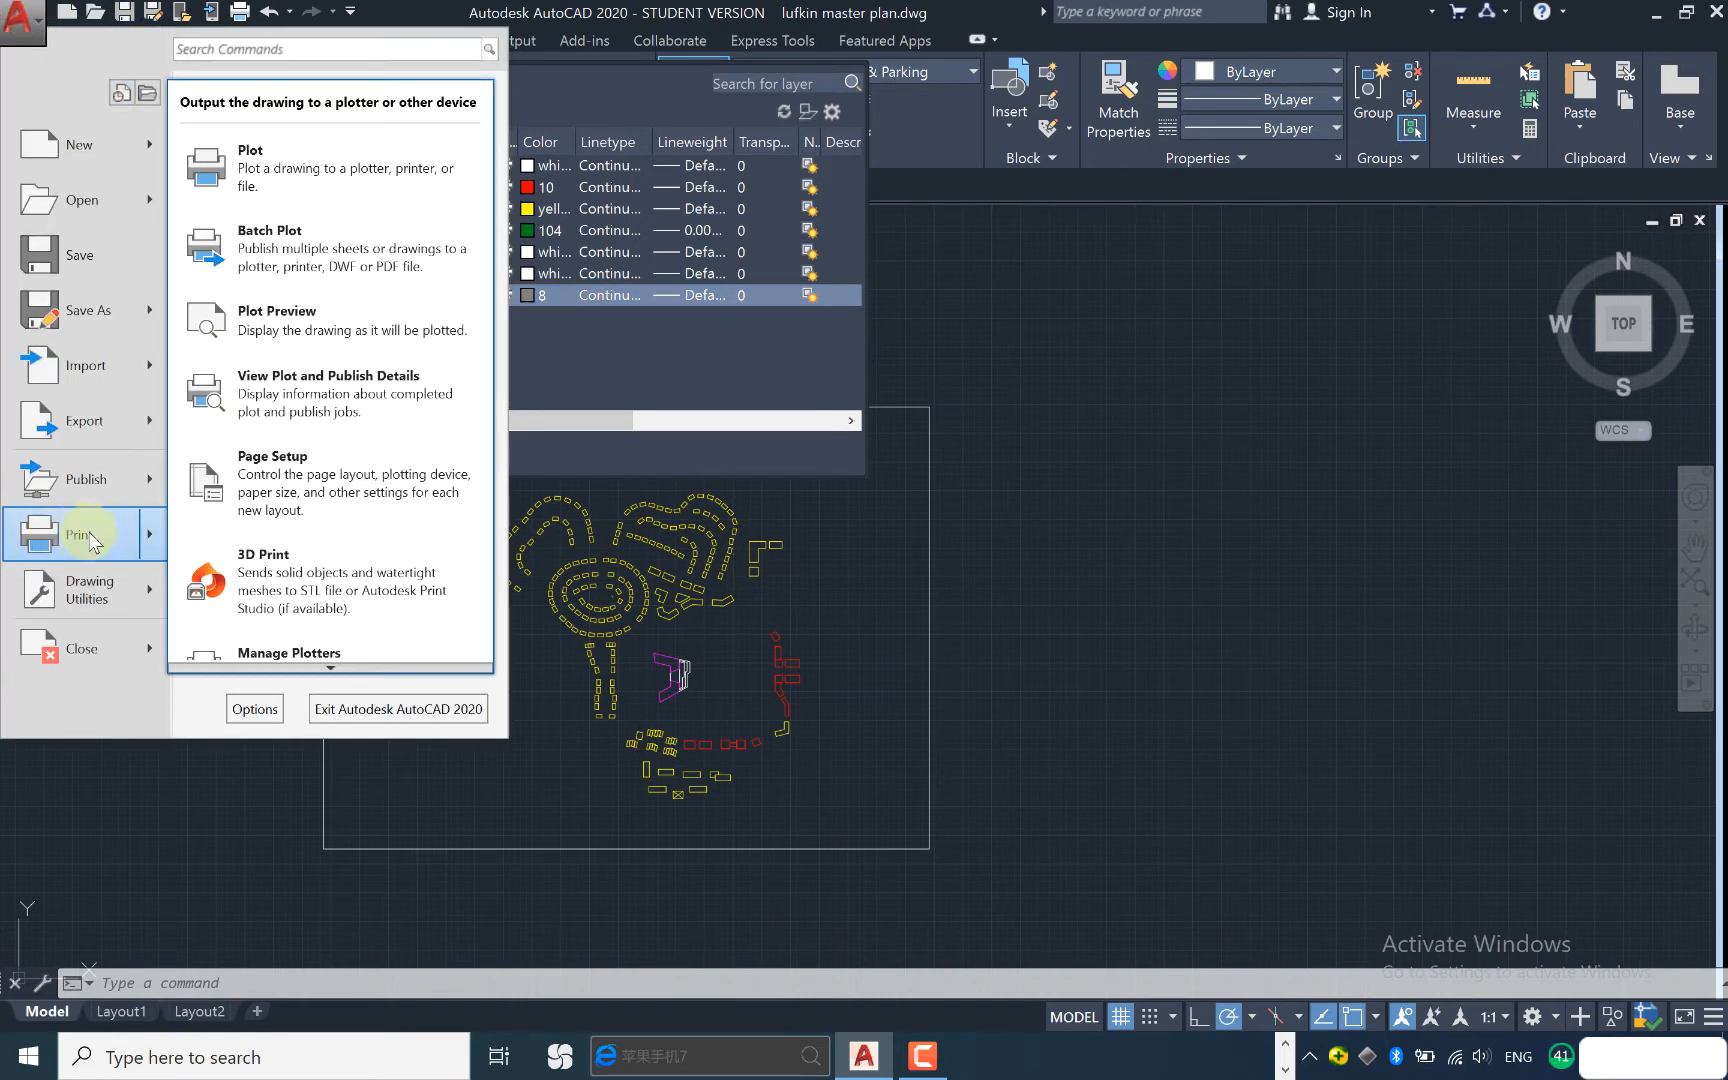
pyautogui.click(229, 172)
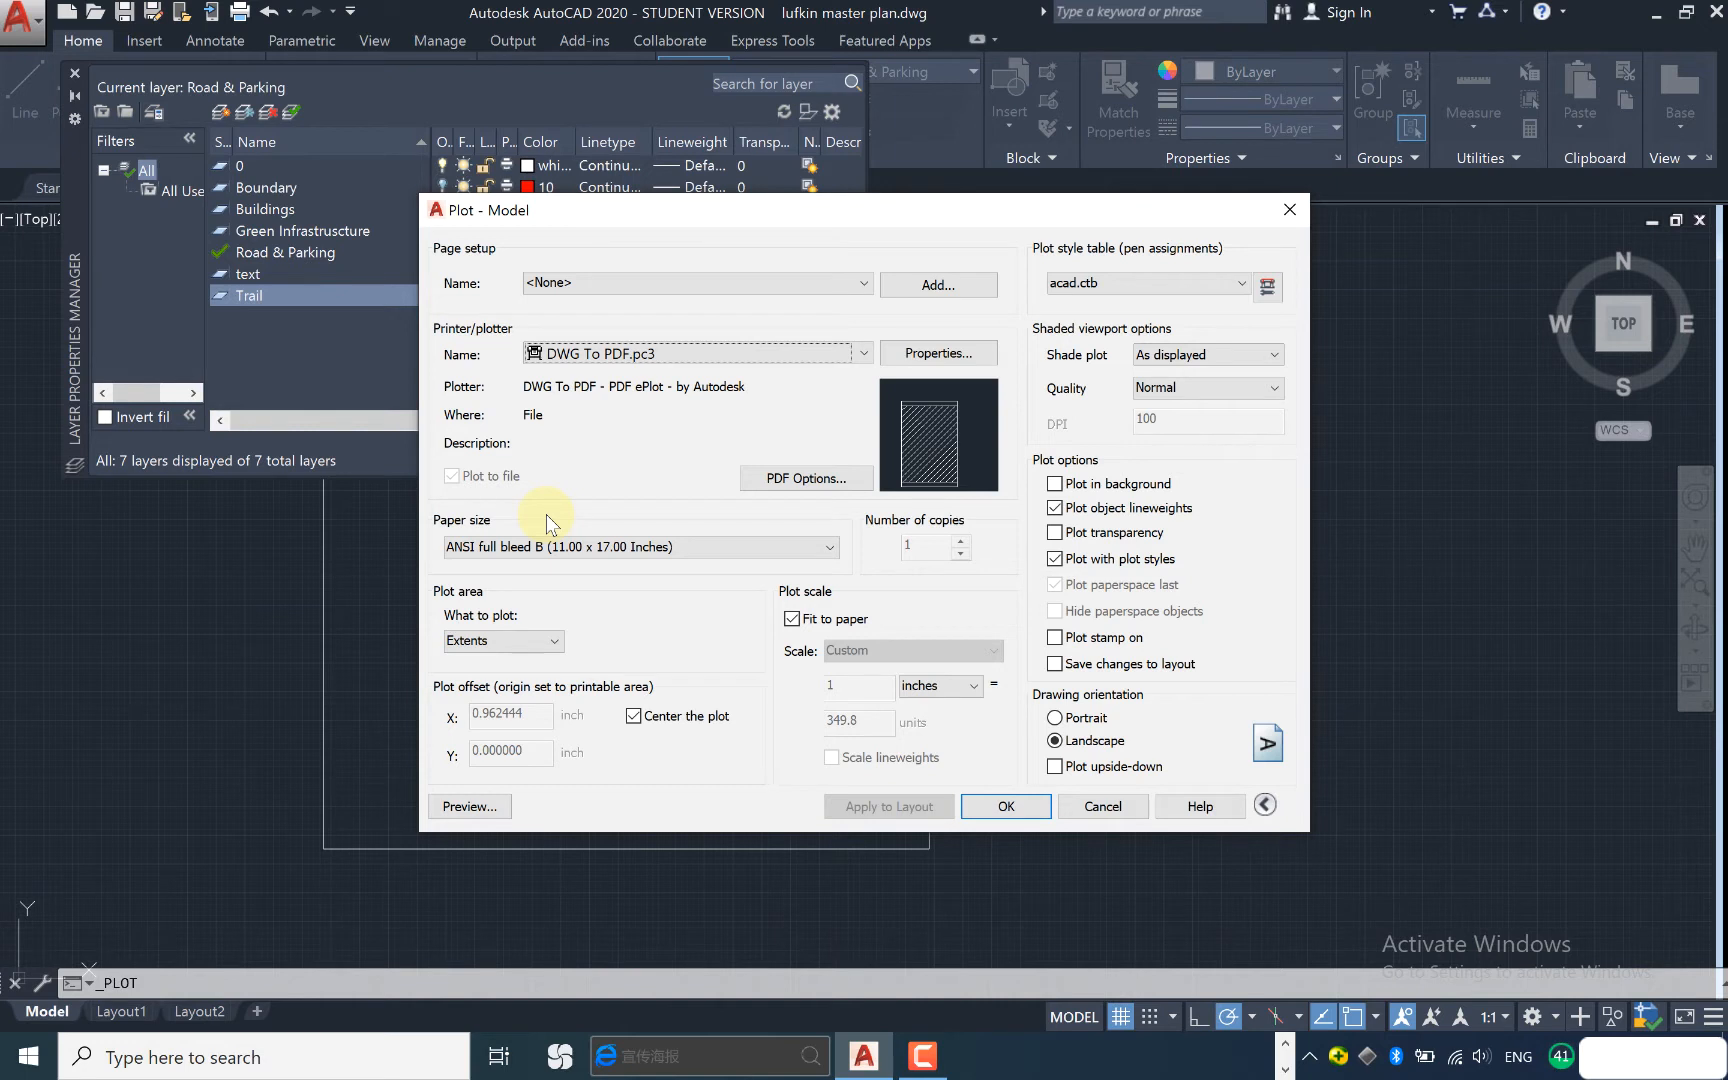
pyautogui.click(545, 640)
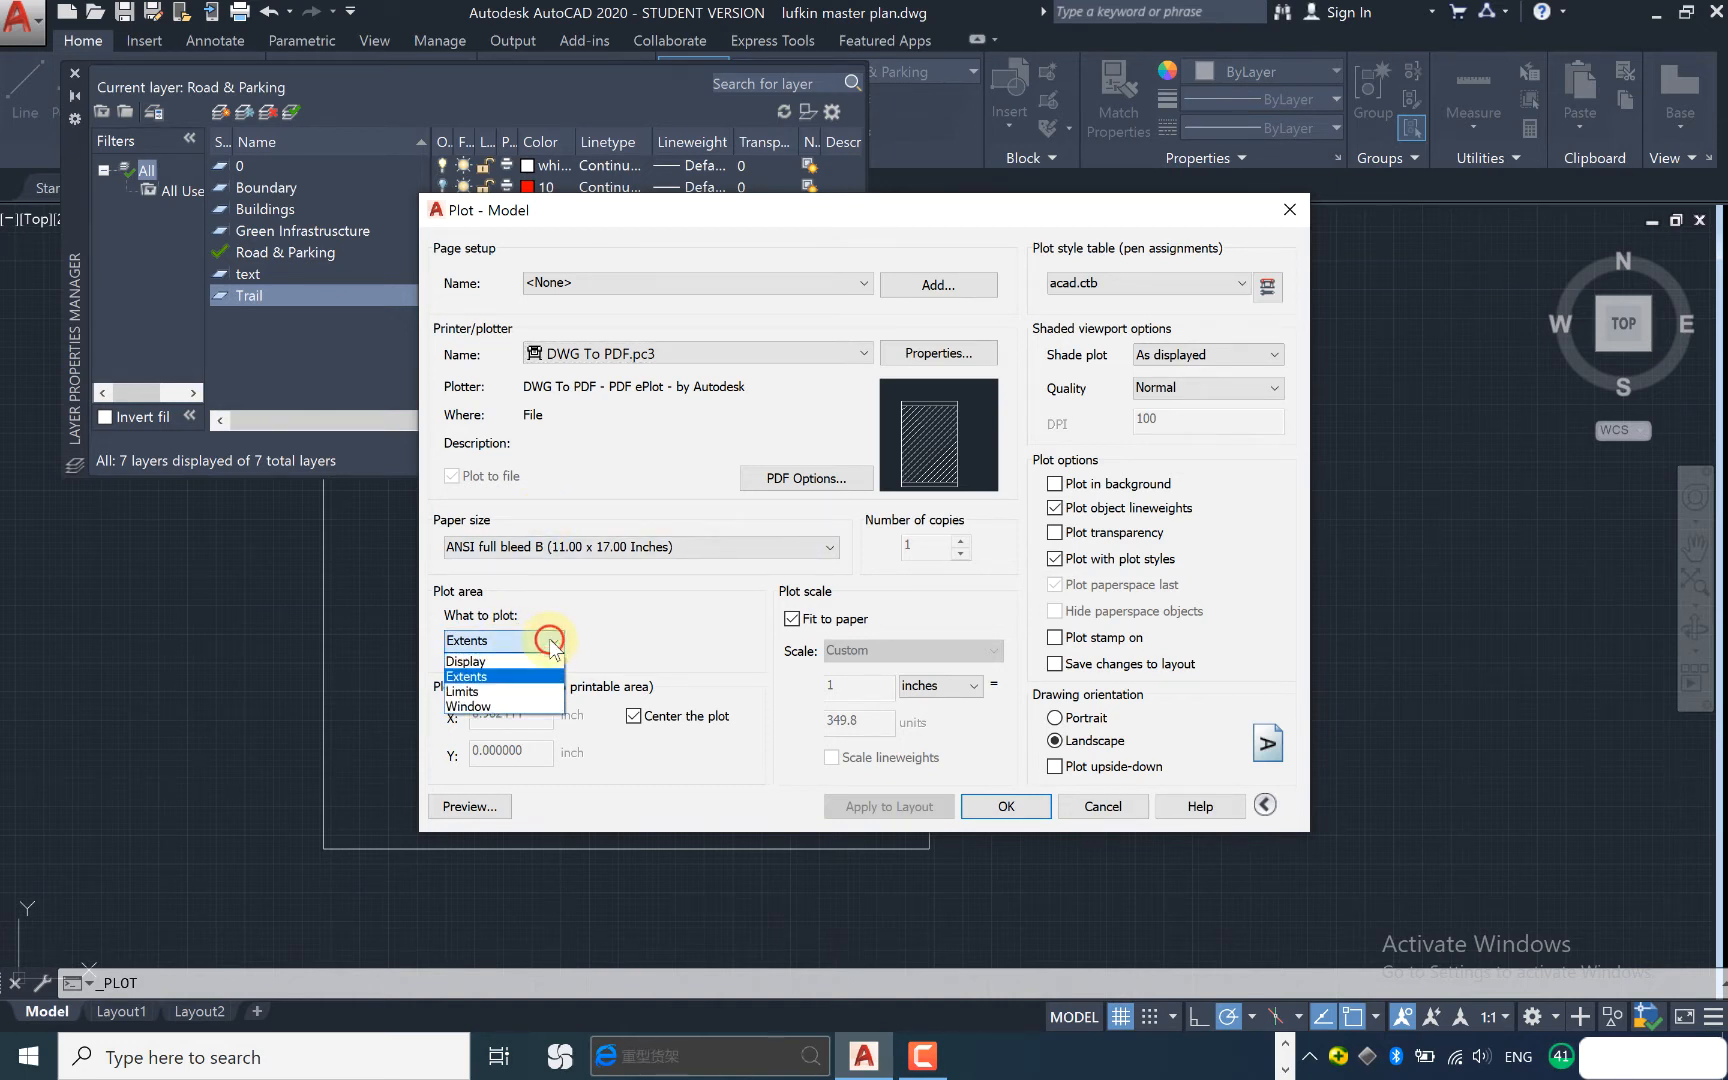
pyautogui.click(526, 703)
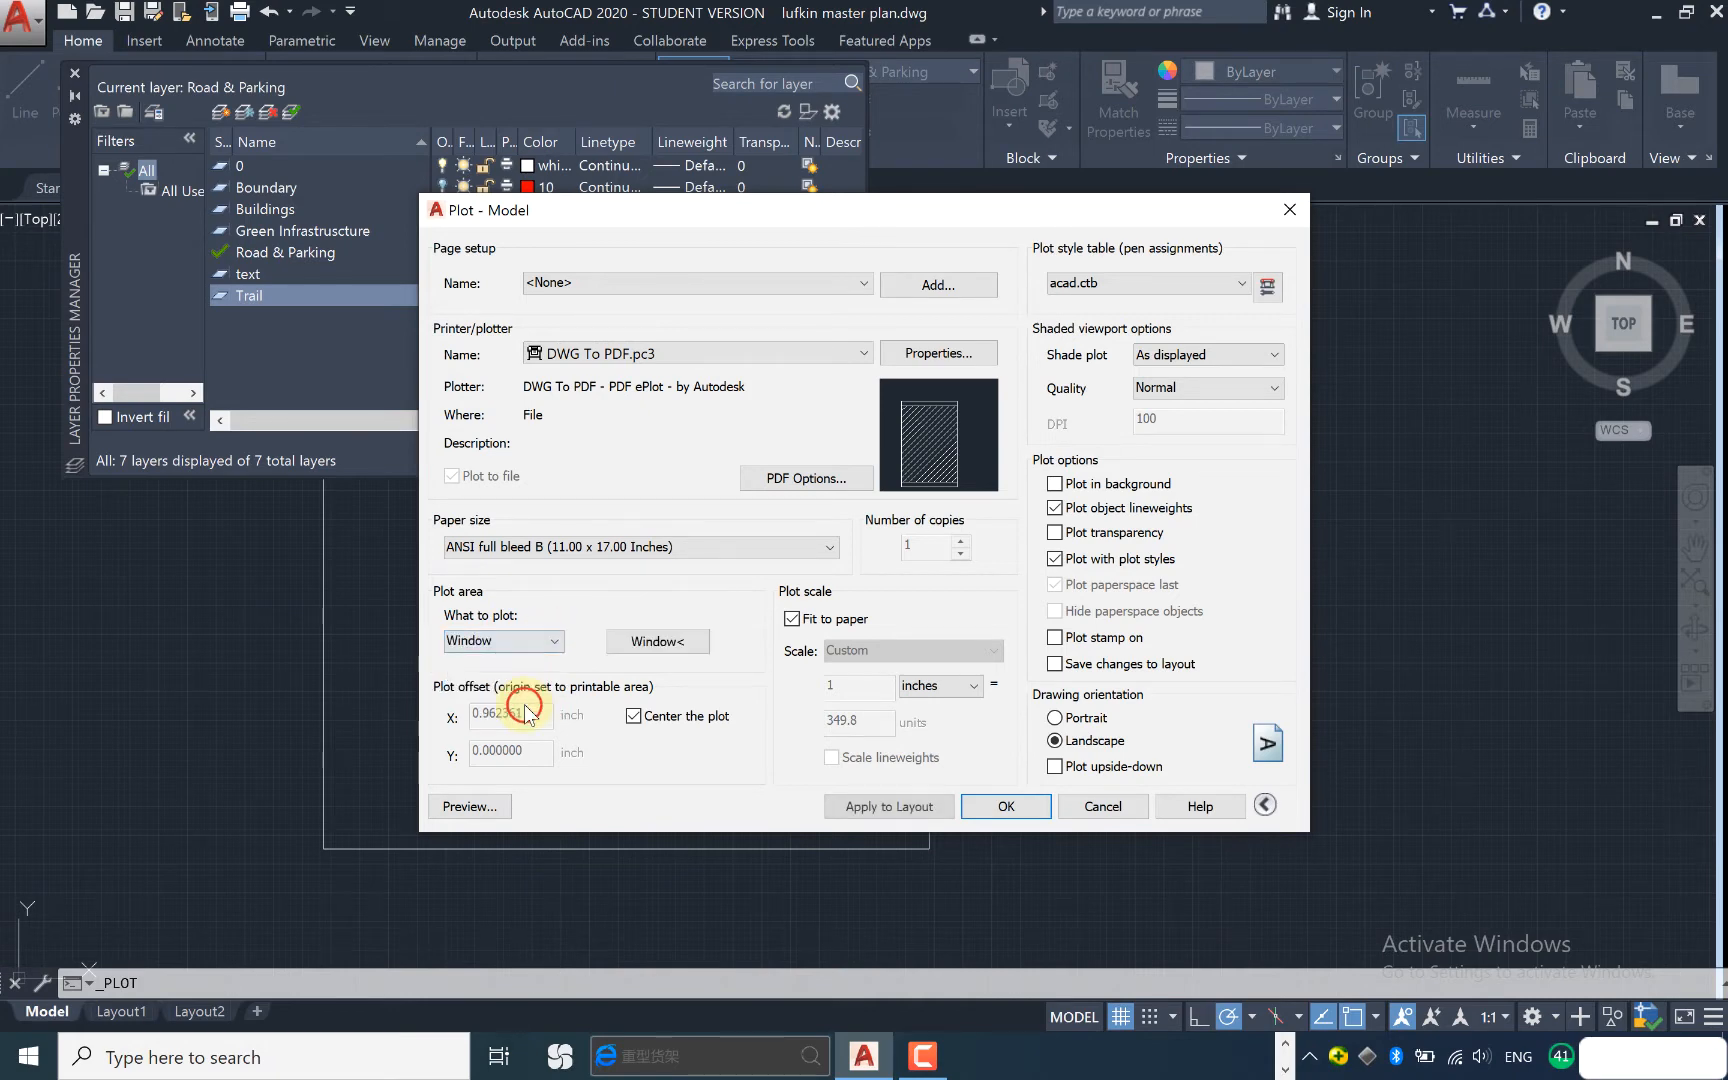
pyautogui.click(647, 642)
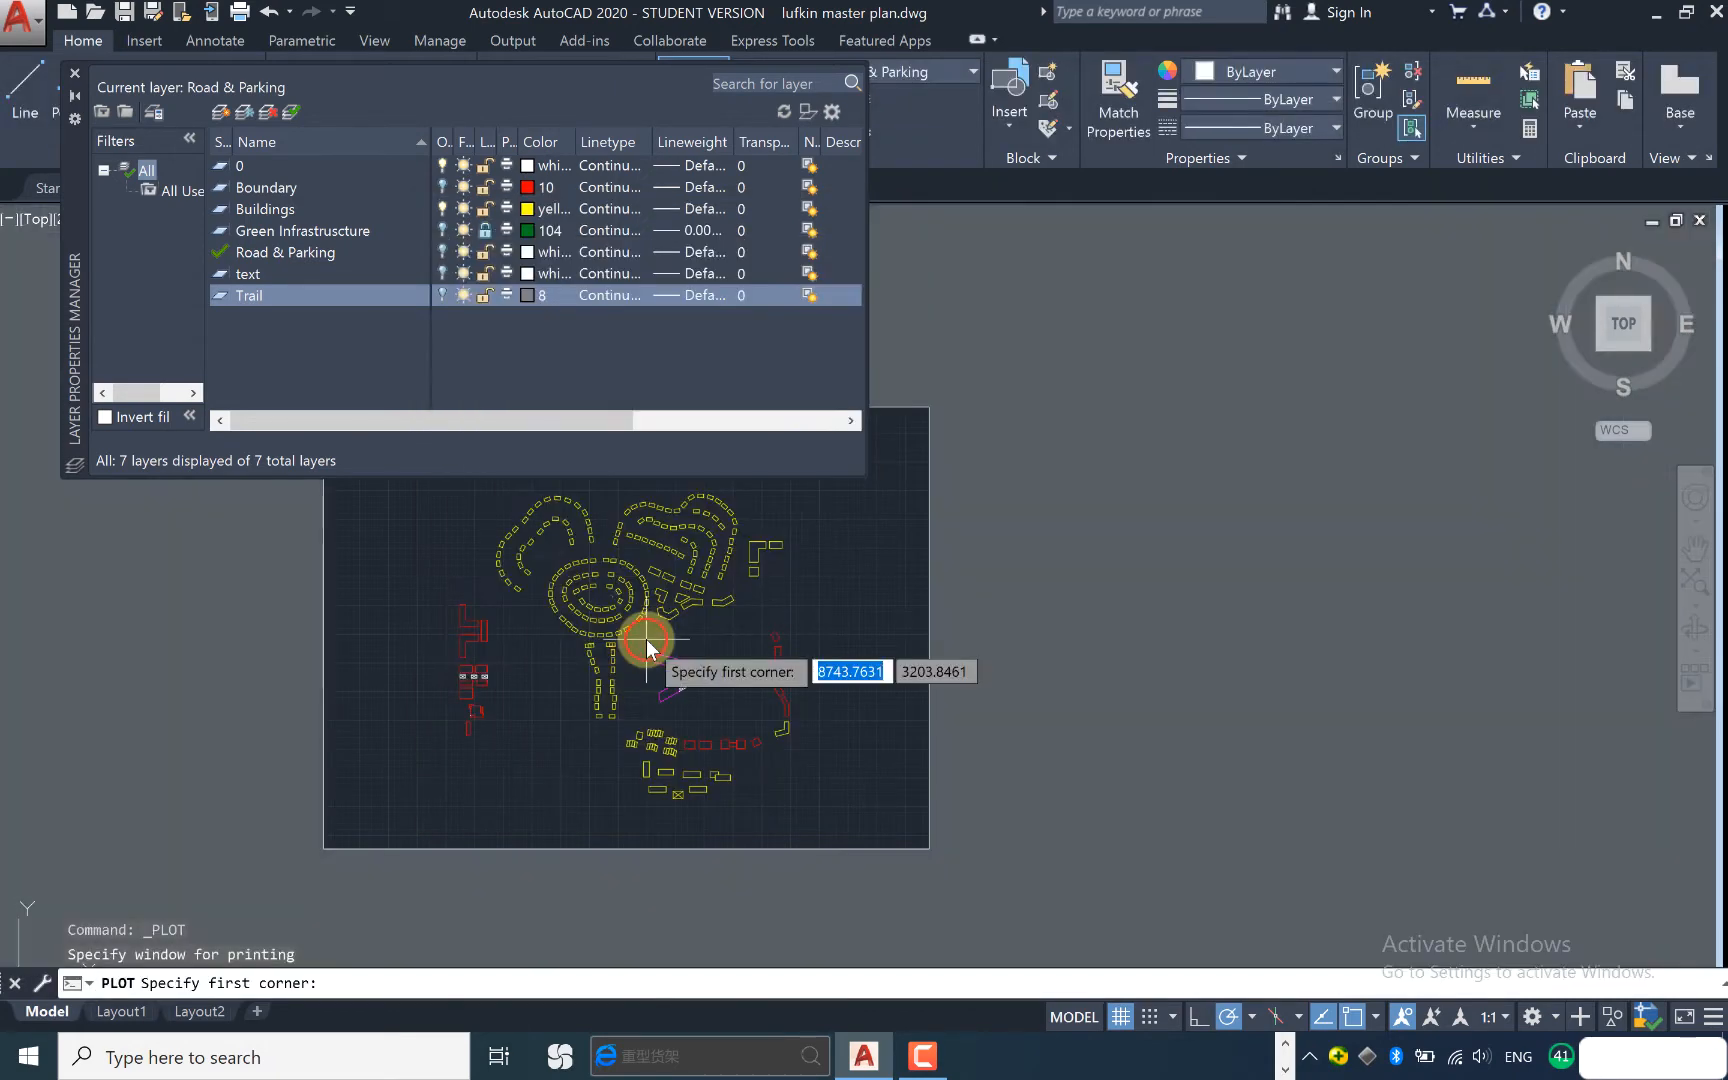
pyautogui.click(323, 847)
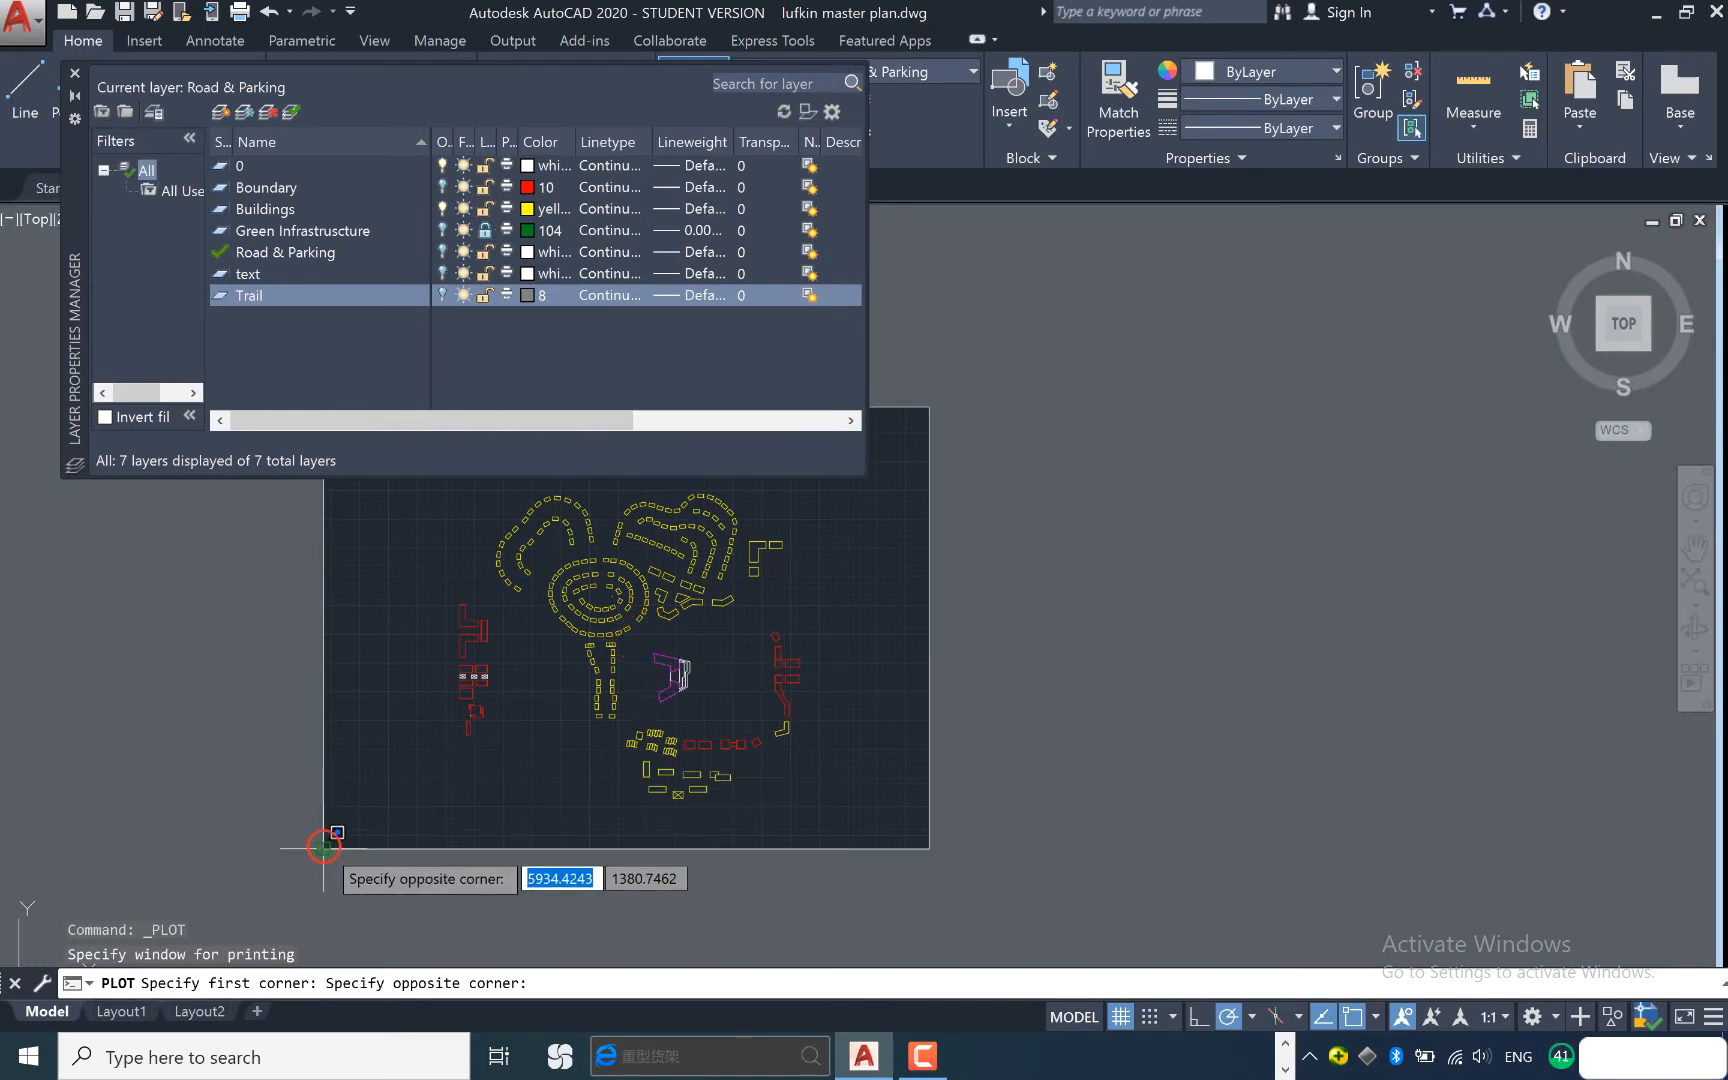
pyautogui.click(930, 407)
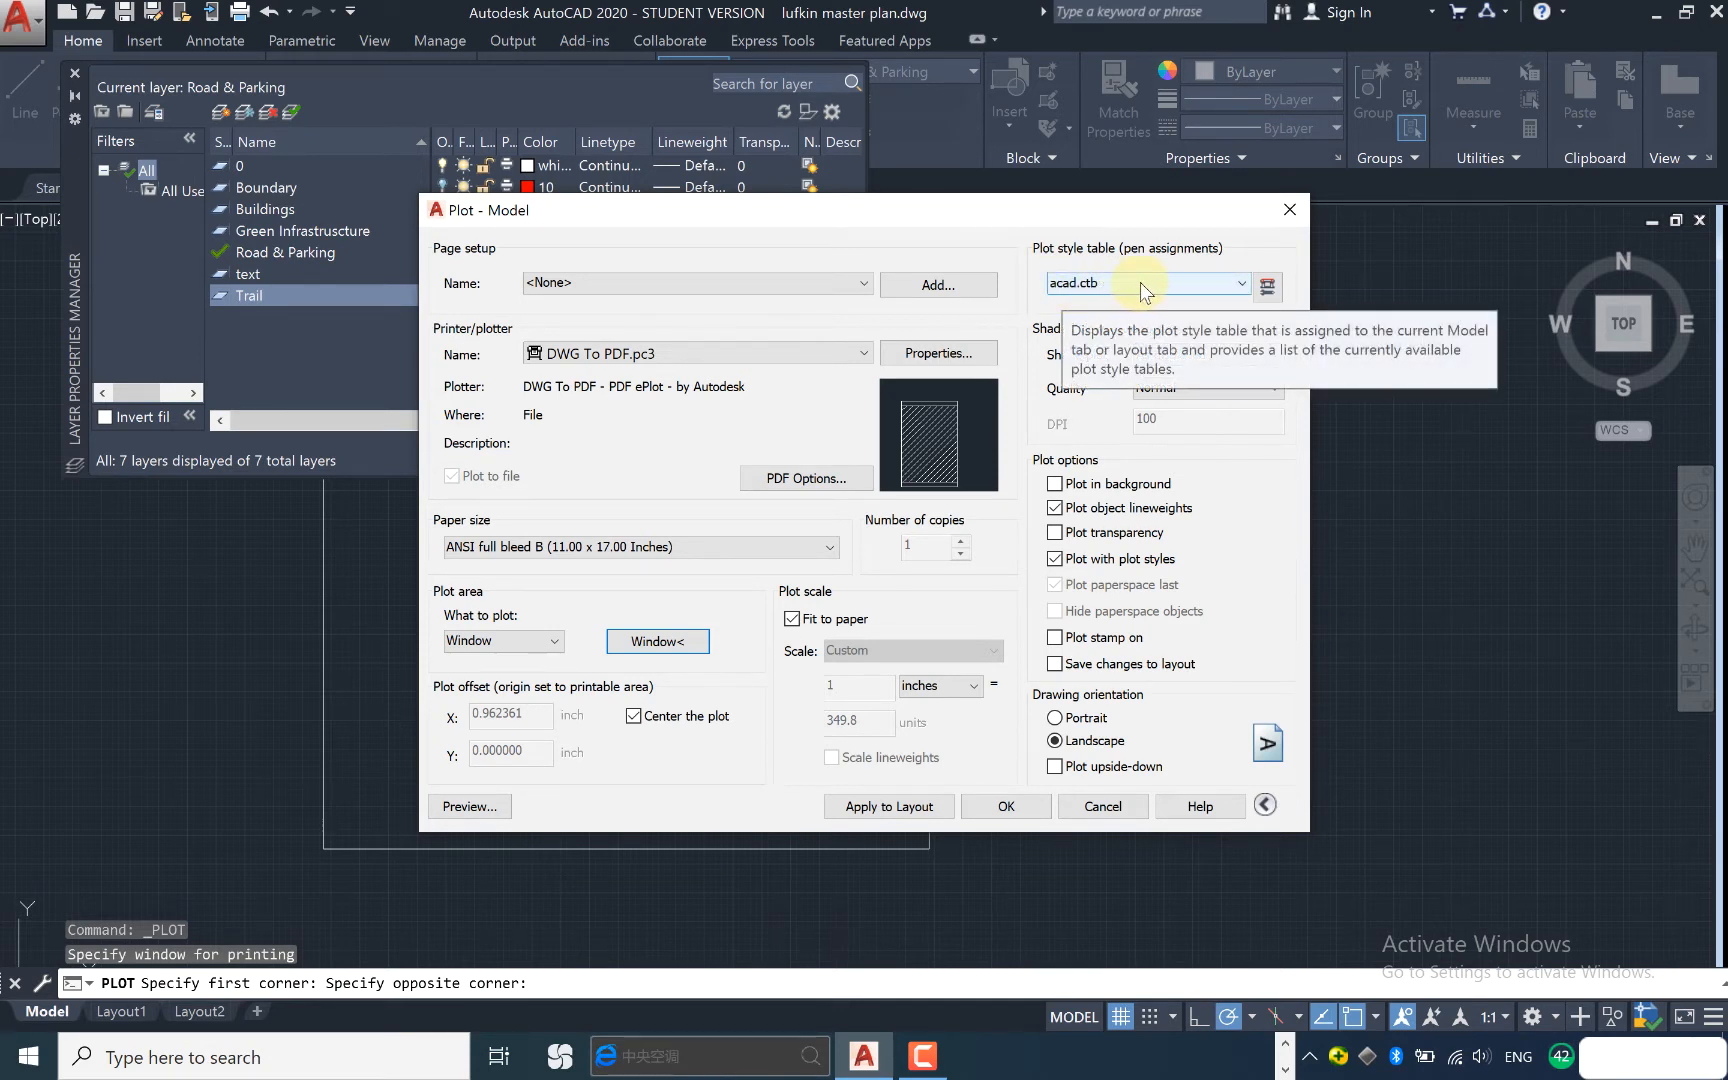
# Edit the acad.ctb plot style table and set all plot styles from Color 1 to Color 255 to plot in Black
pyautogui.click(1267, 288)
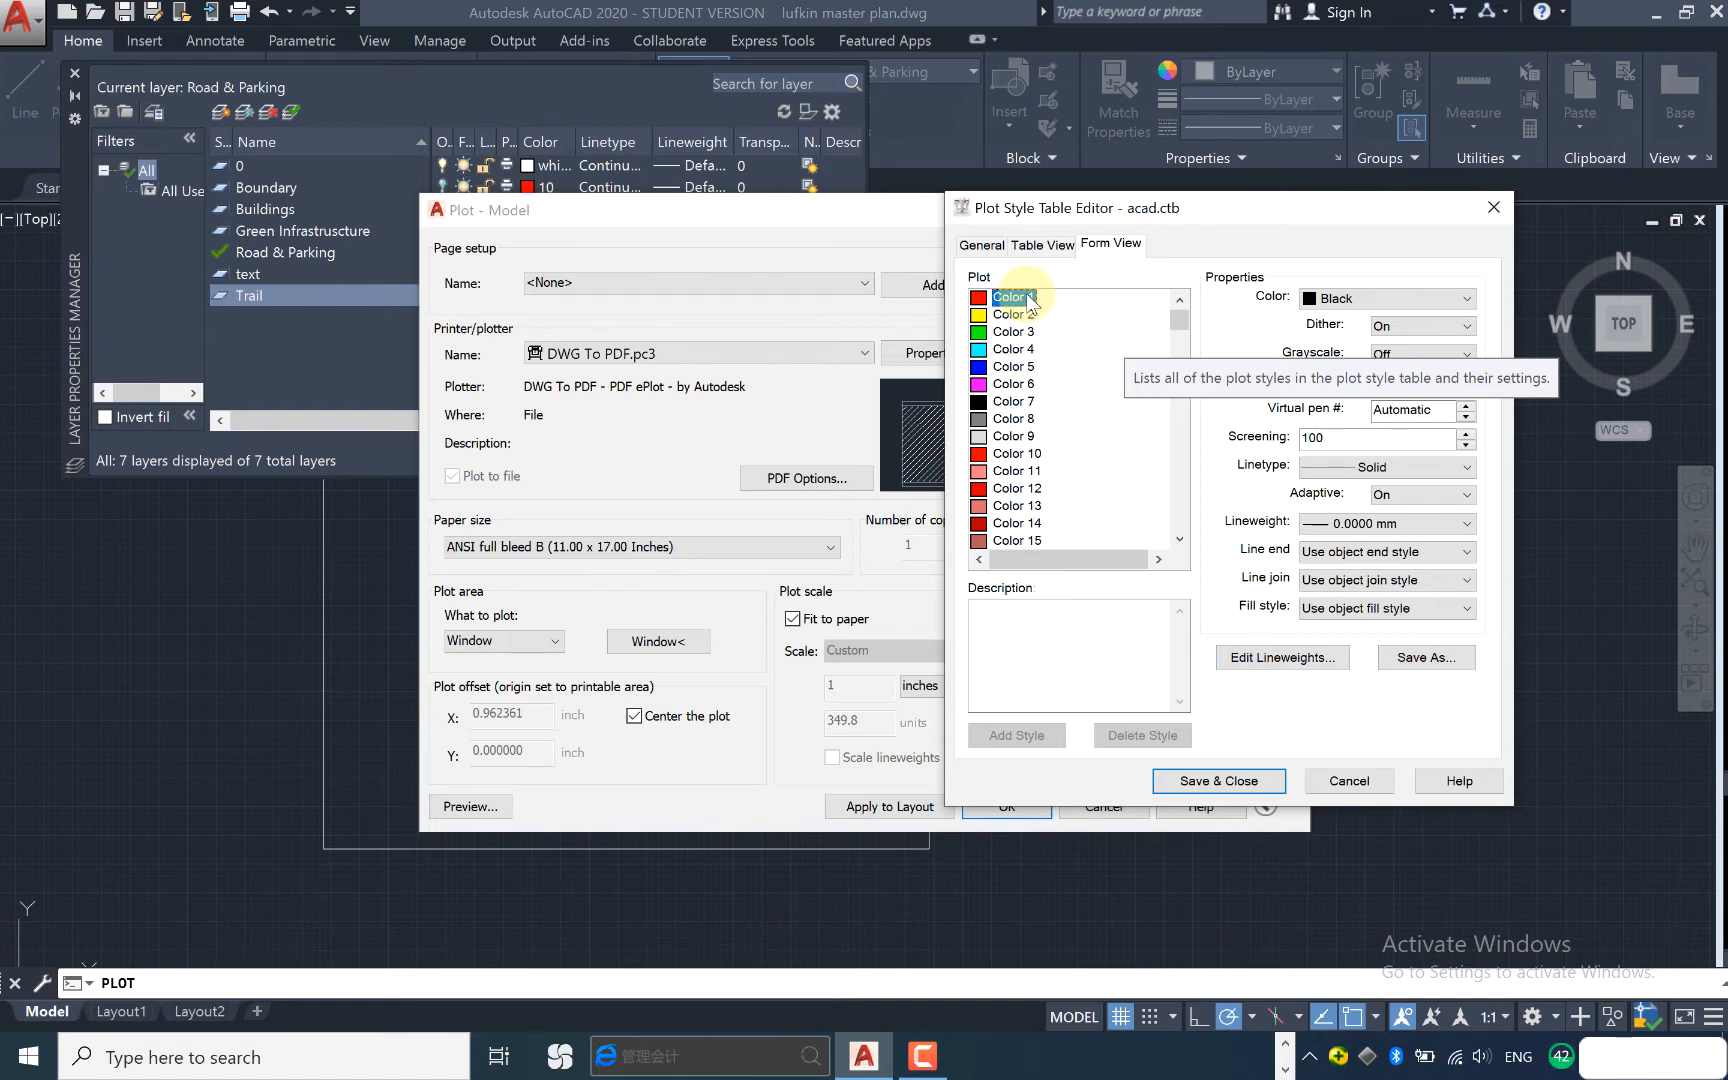
pyautogui.moveTo(1177, 318); pyautogui.dragTo(1175, 532)
pyautogui.rightClick(1171, 526)
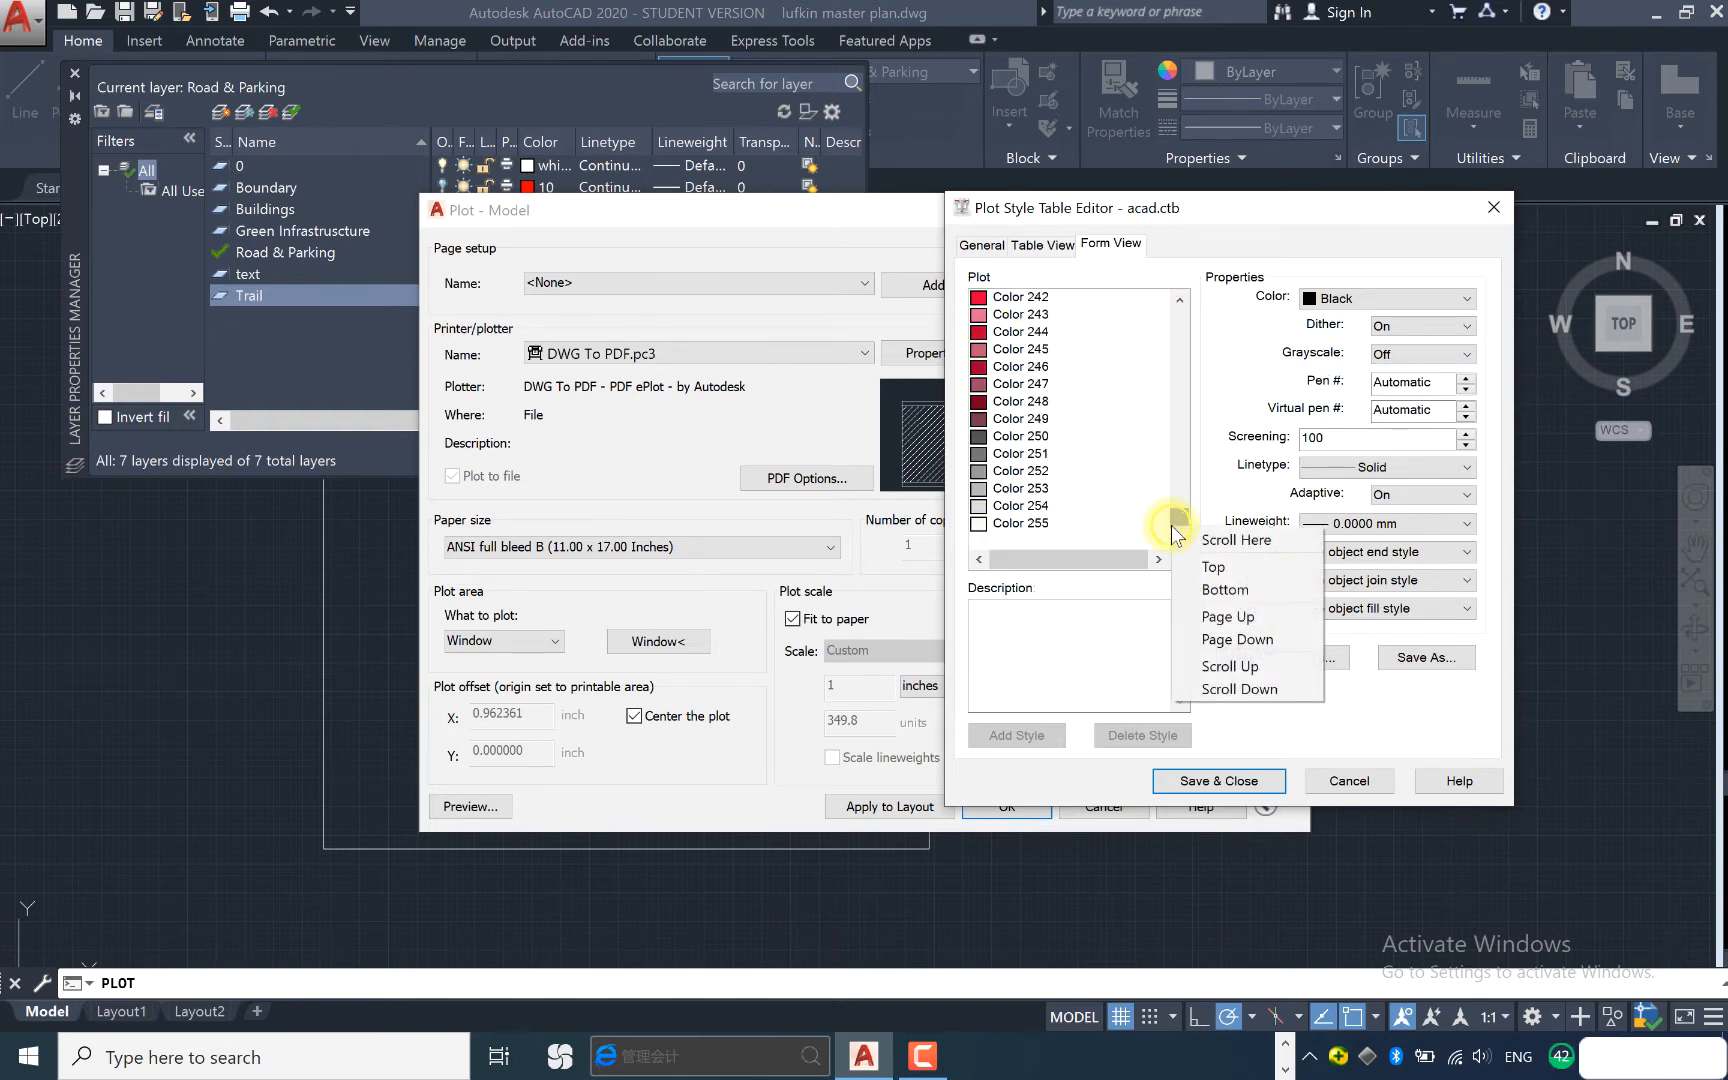
pyautogui.click(1009, 521)
pyautogui.keyDown('shift'); pyautogui.click(1013, 526); pyautogui.keyUp('shift')
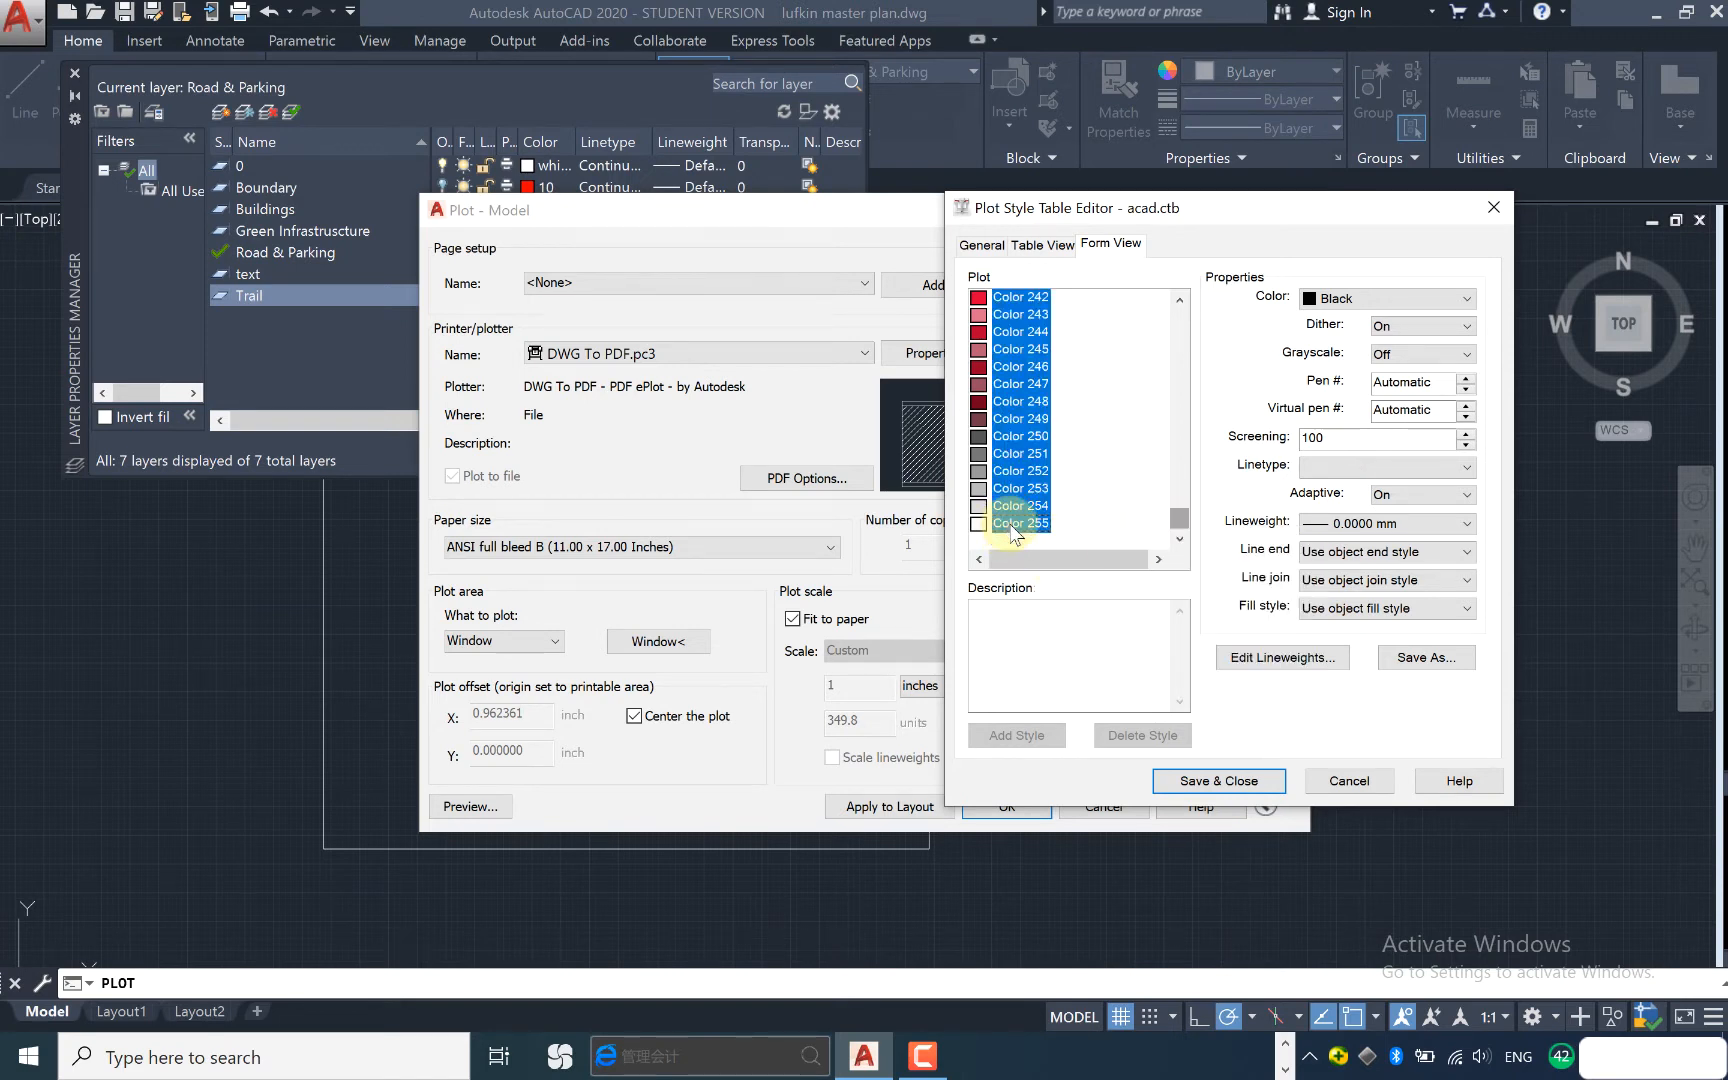
pyautogui.click(1427, 297)
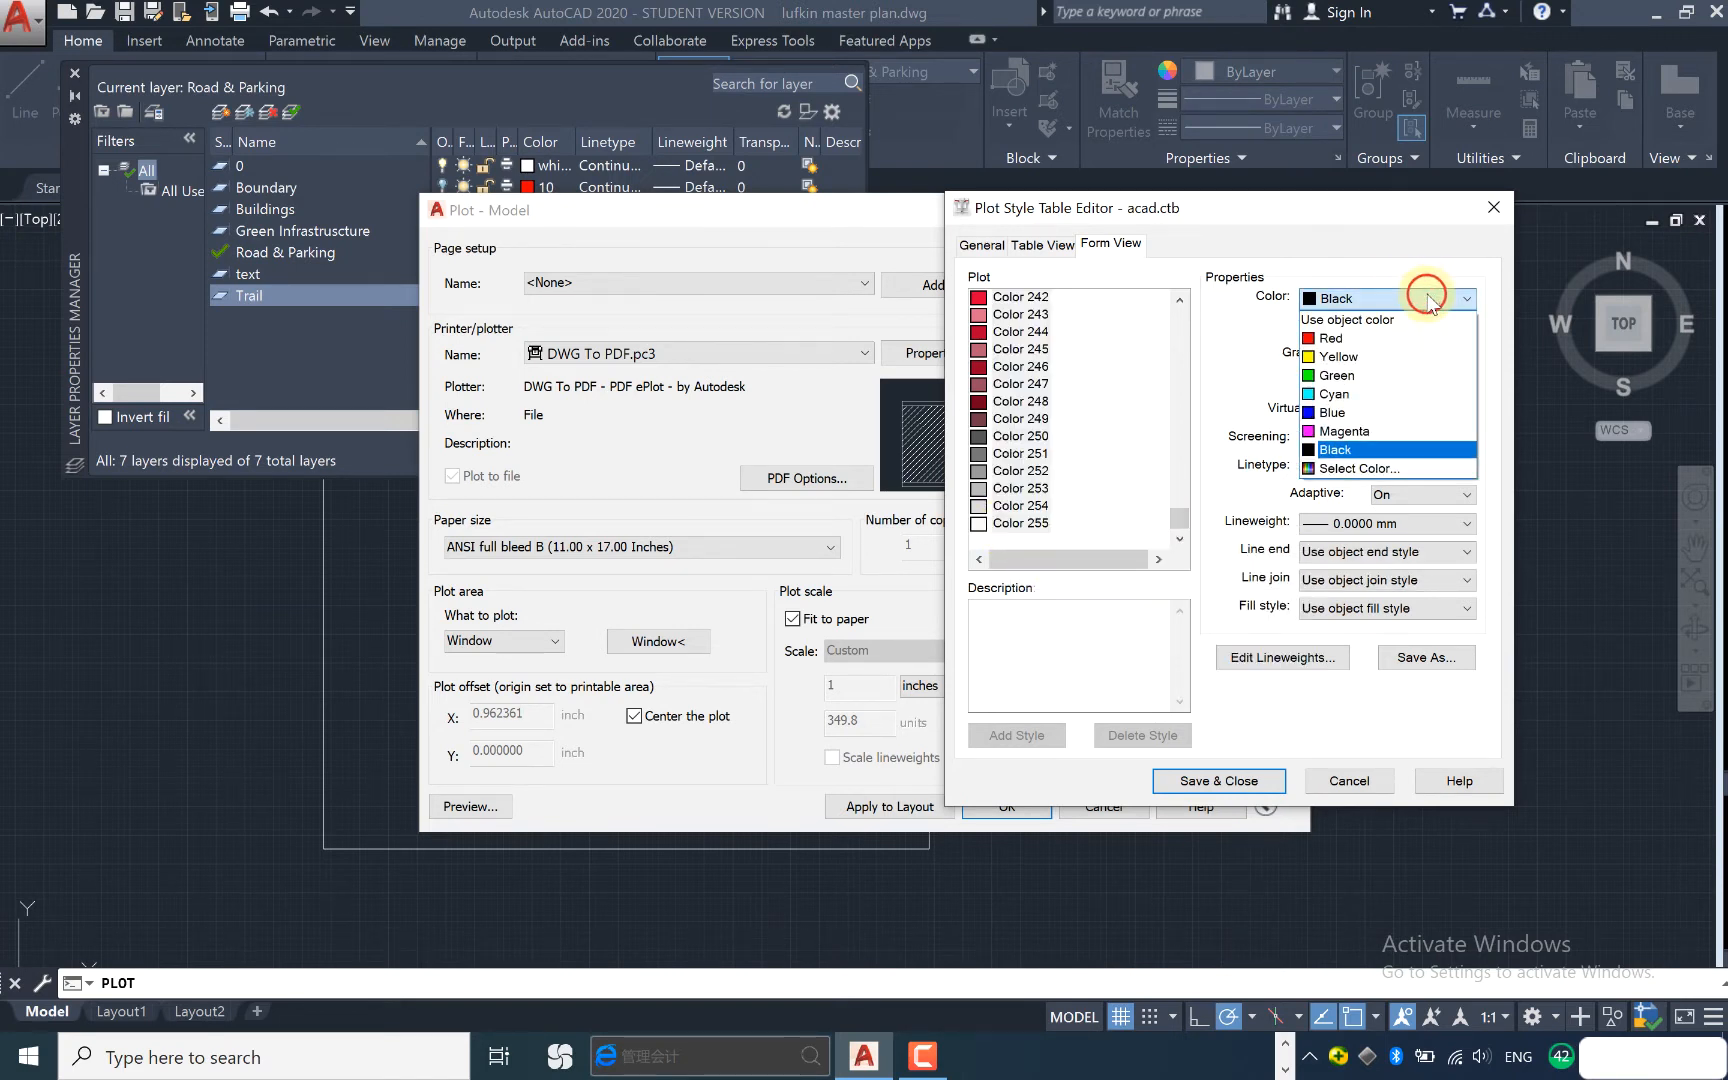
pyautogui.click(1374, 450)
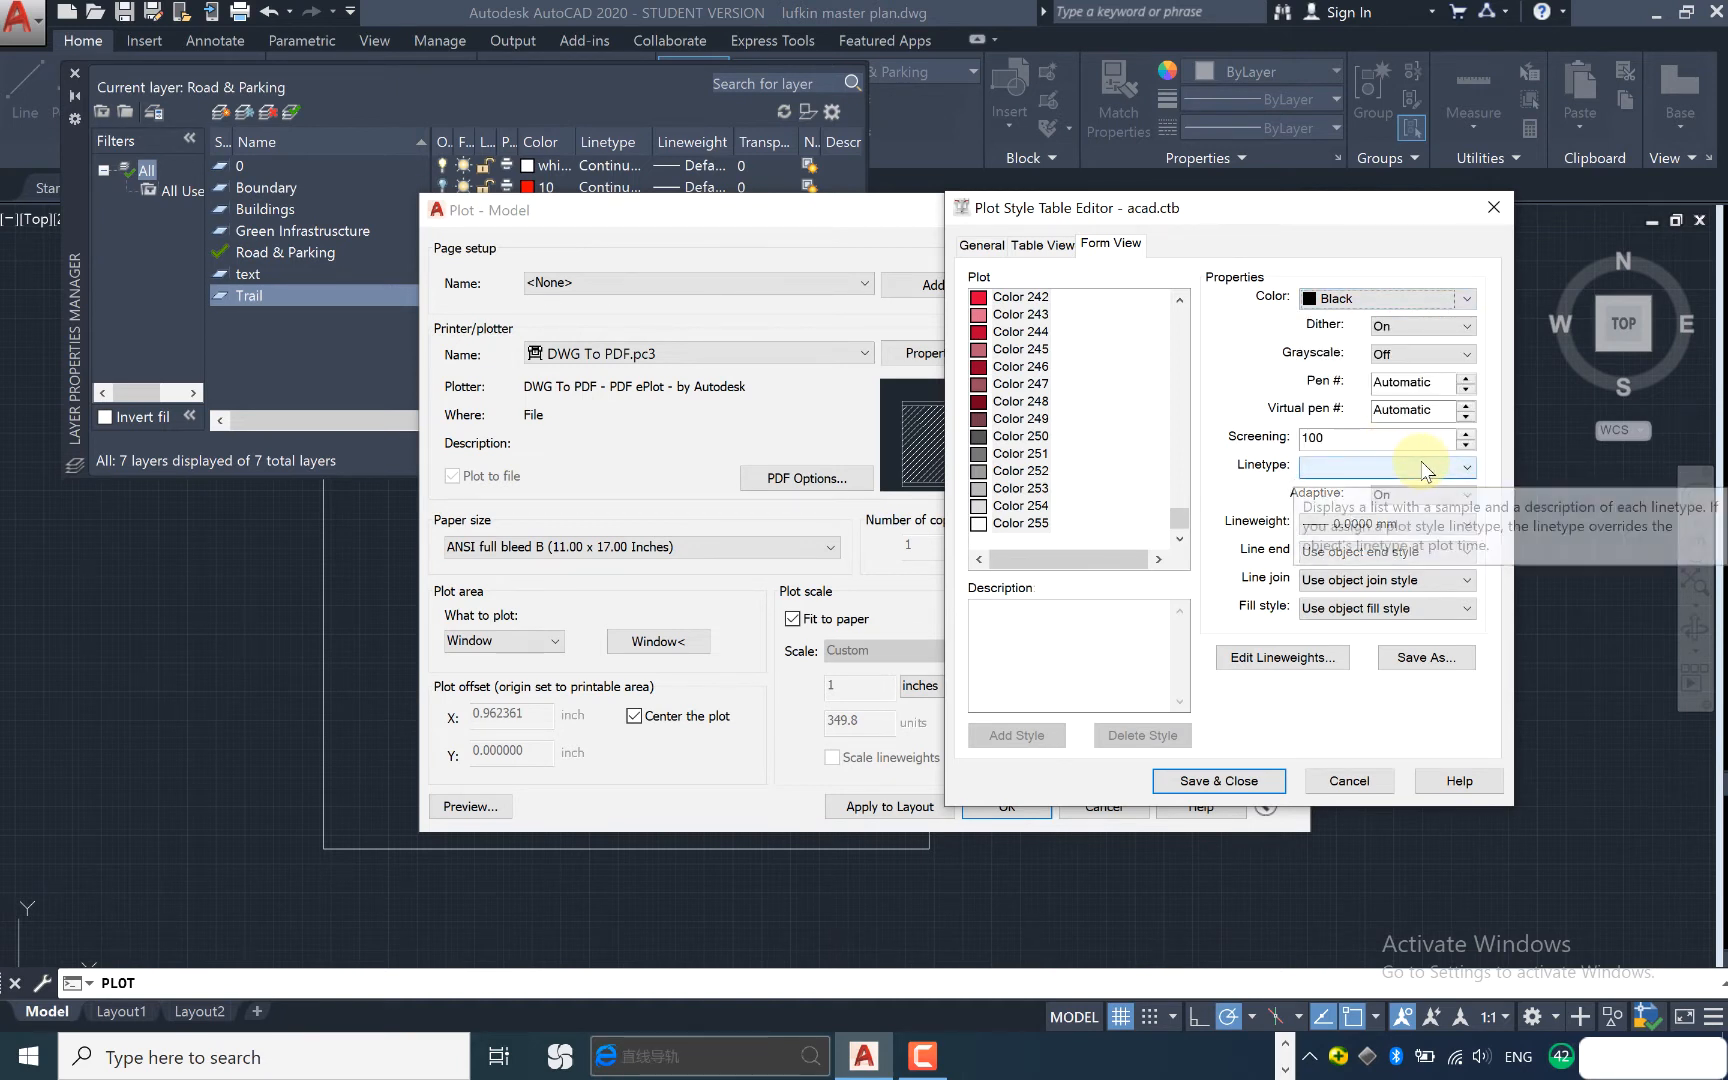
# Set the selected plot styles to Solid linetype and 0.0000 mm lineweight, and save the plot style table
pyautogui.click(1330, 466)
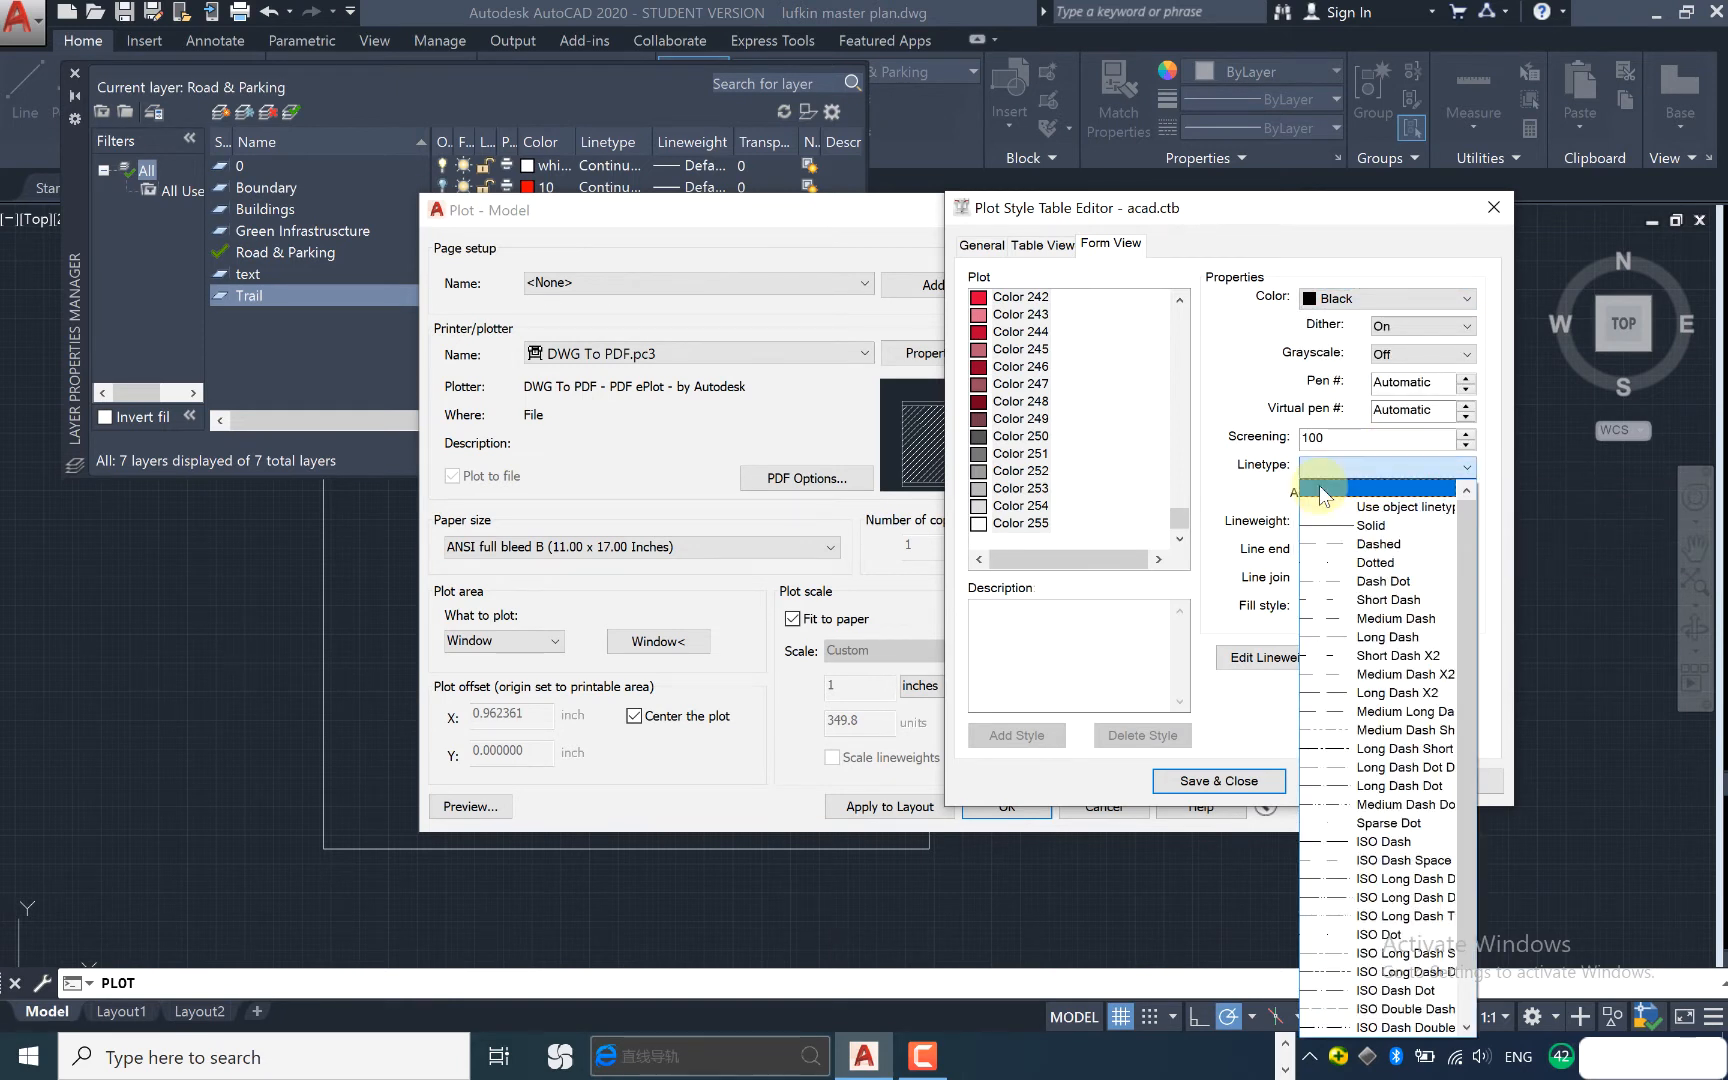
pyautogui.click(1340, 525)
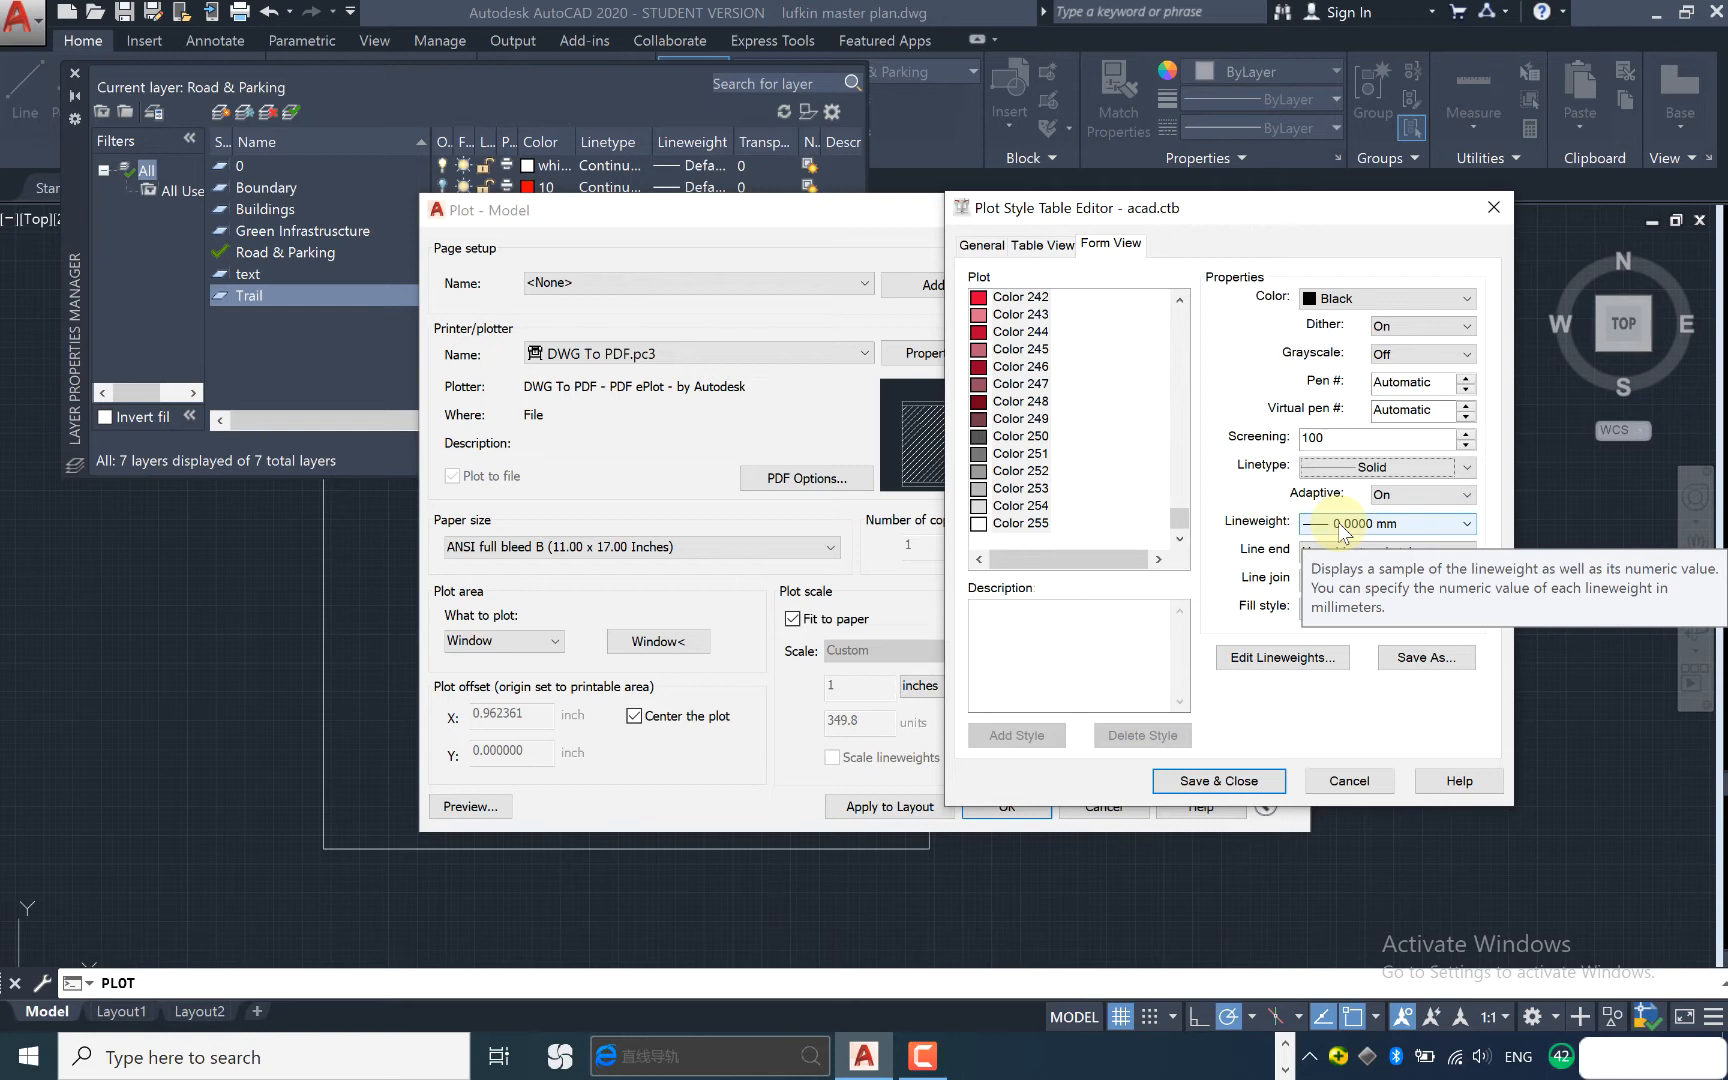
pyautogui.click(1347, 527)
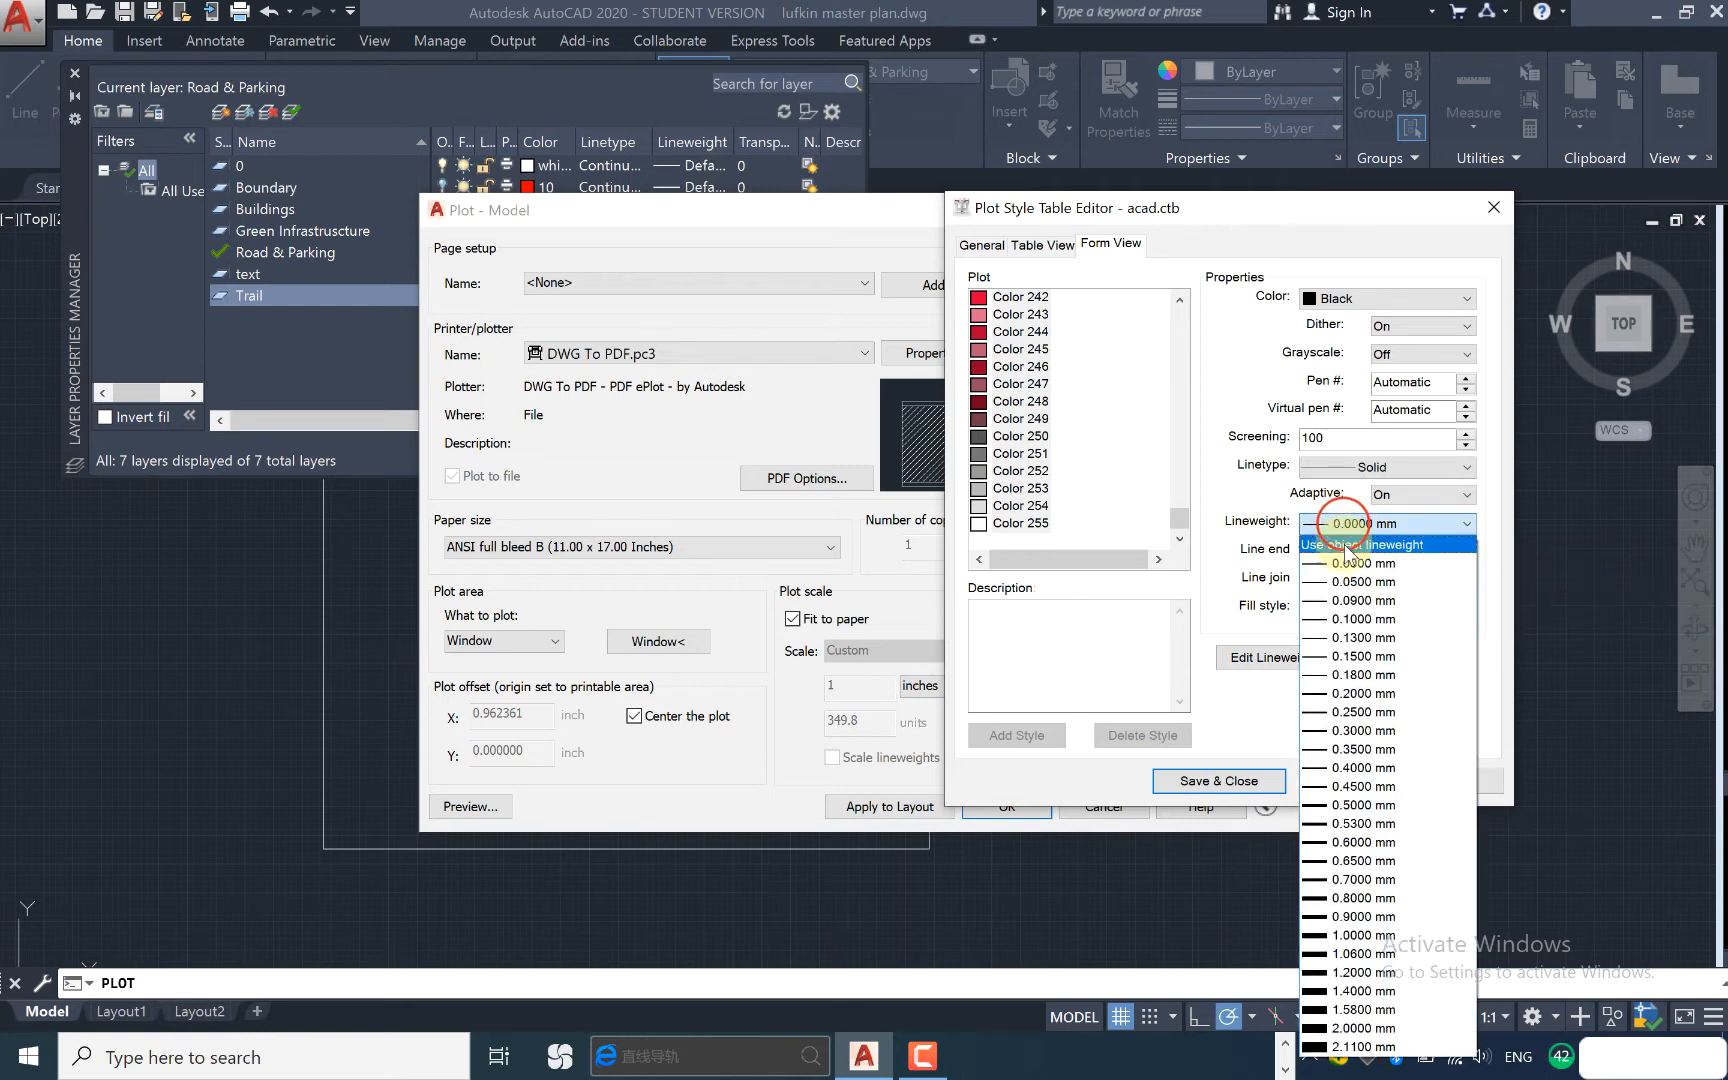
pyautogui.click(1345, 566)
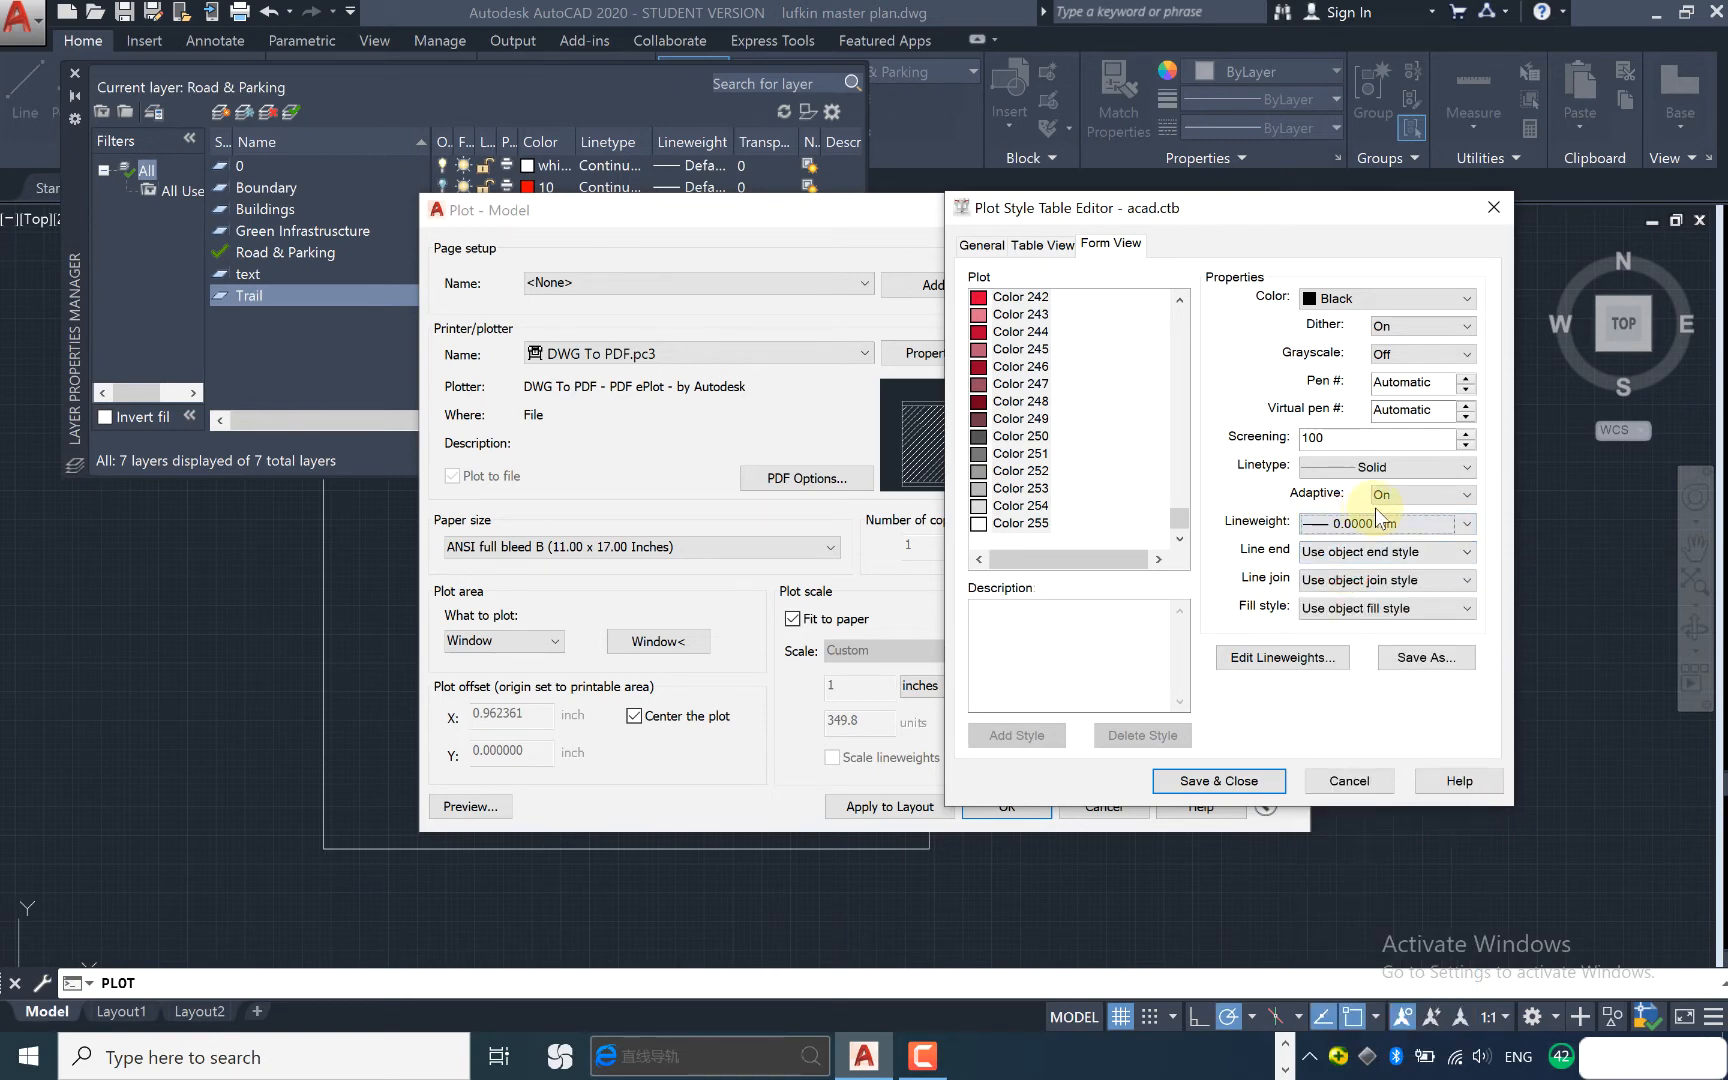
pyautogui.click(1218, 780)
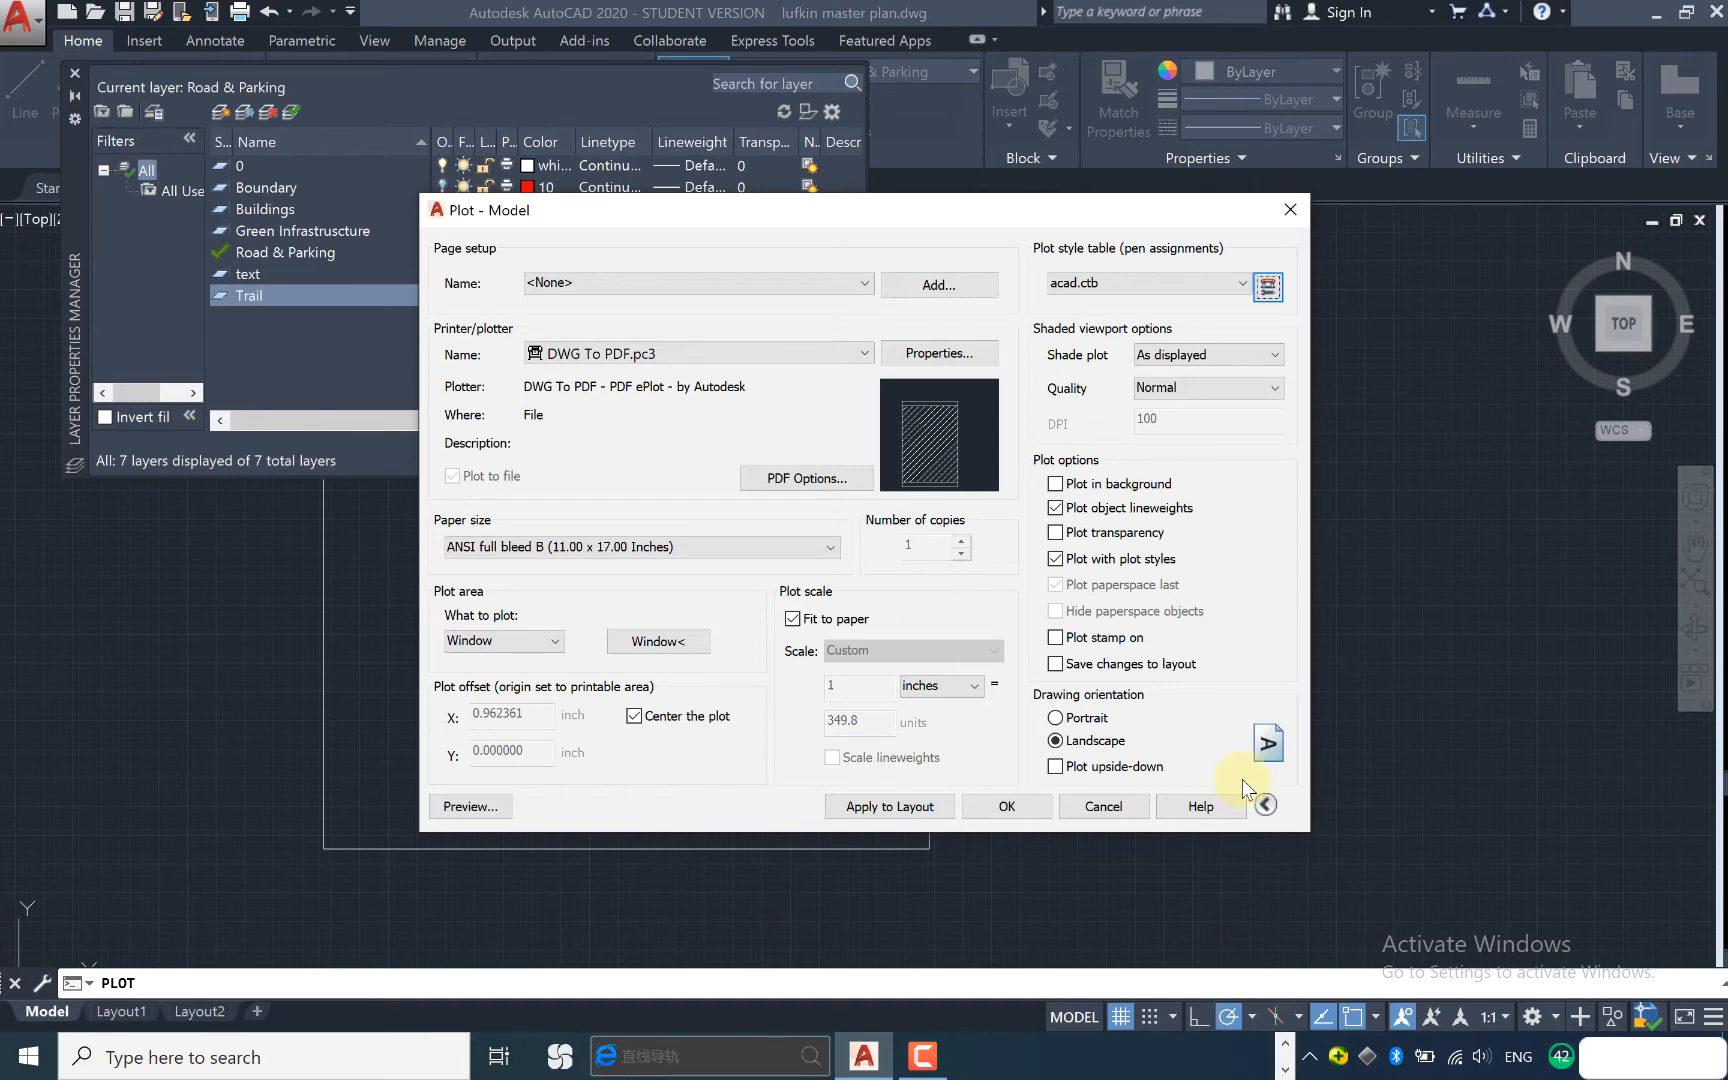
# Preview the buildings plot, send it to the plotter from the preview, and save it as a PDF file
pyautogui.click(489, 810)
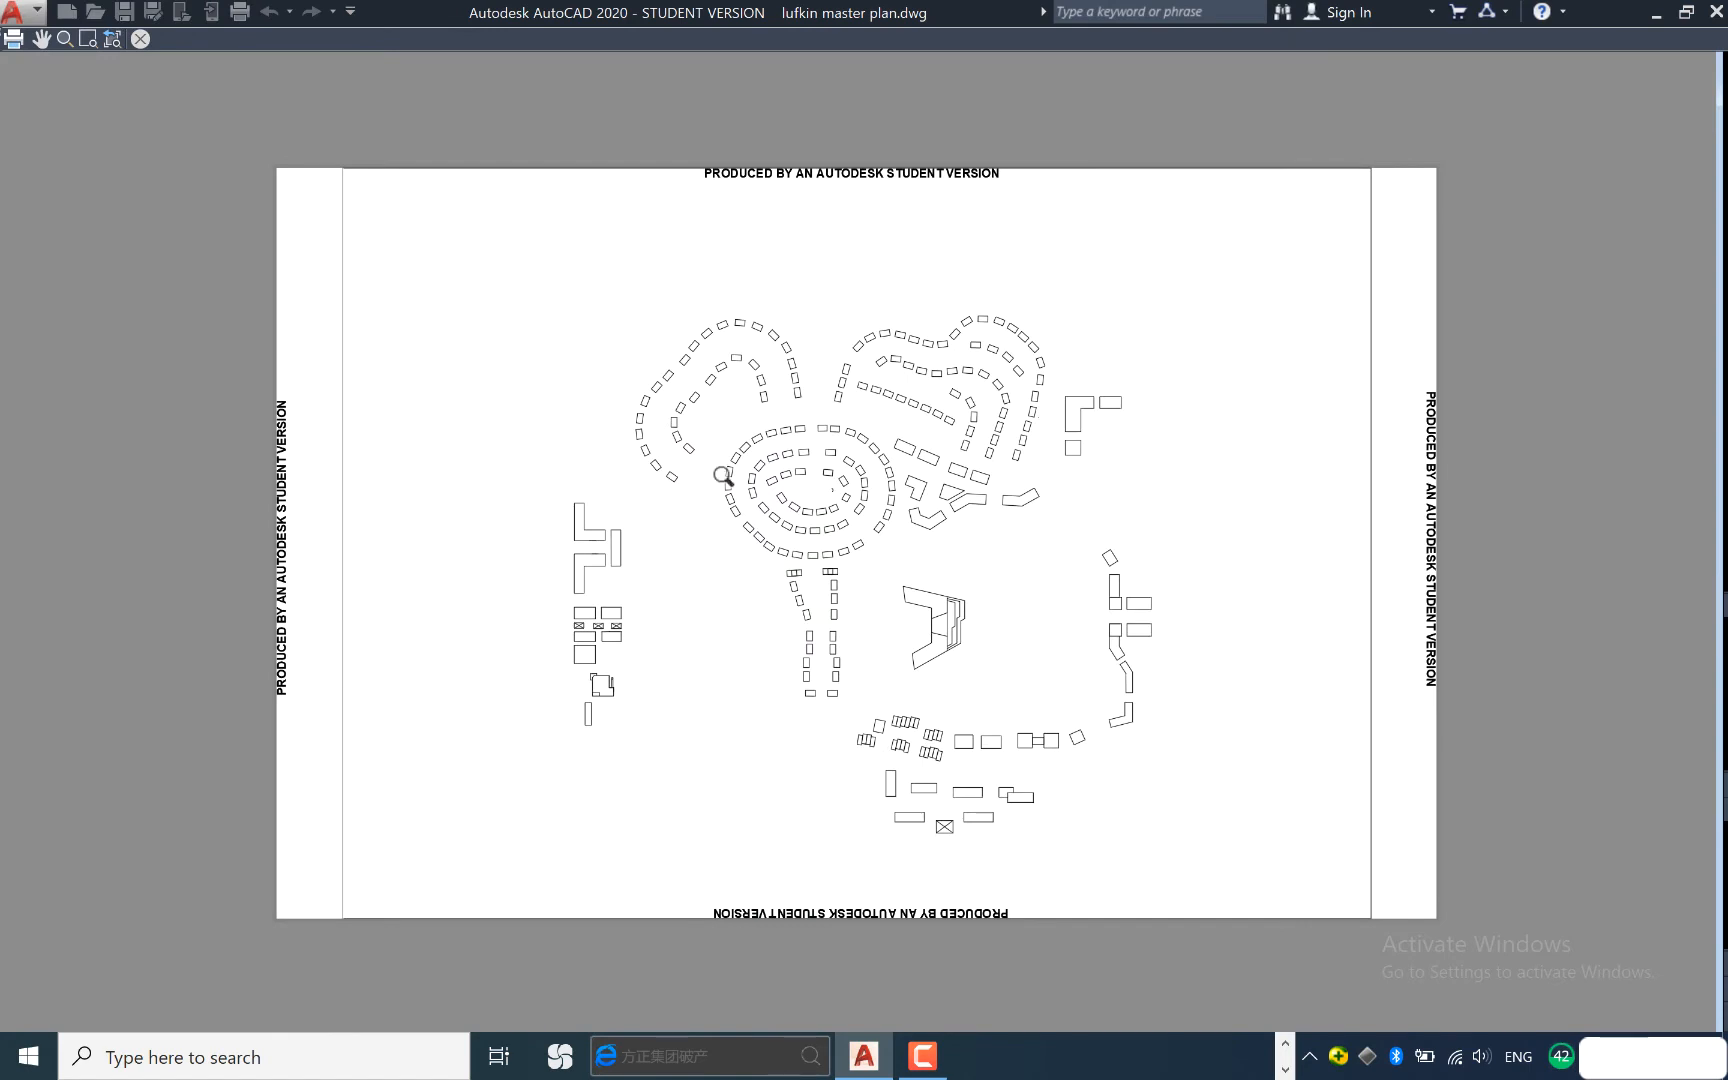
pyautogui.click(14, 40)
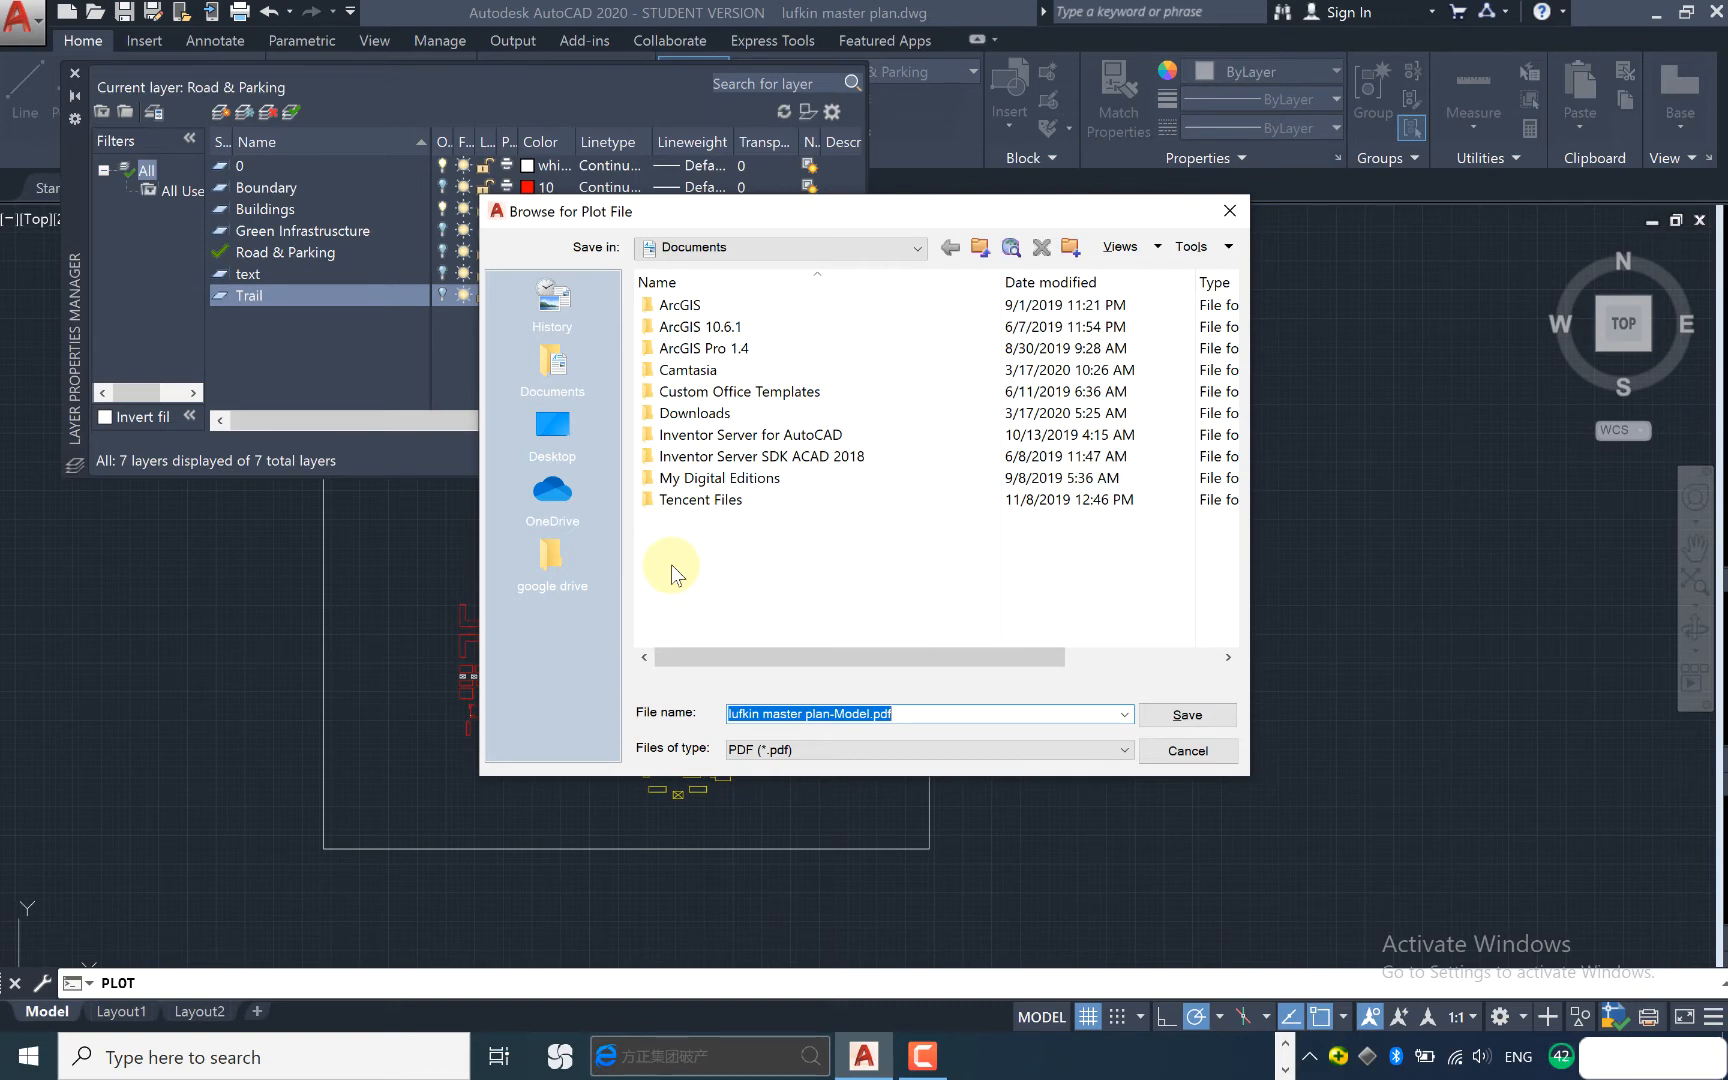
pyautogui.press('Return')
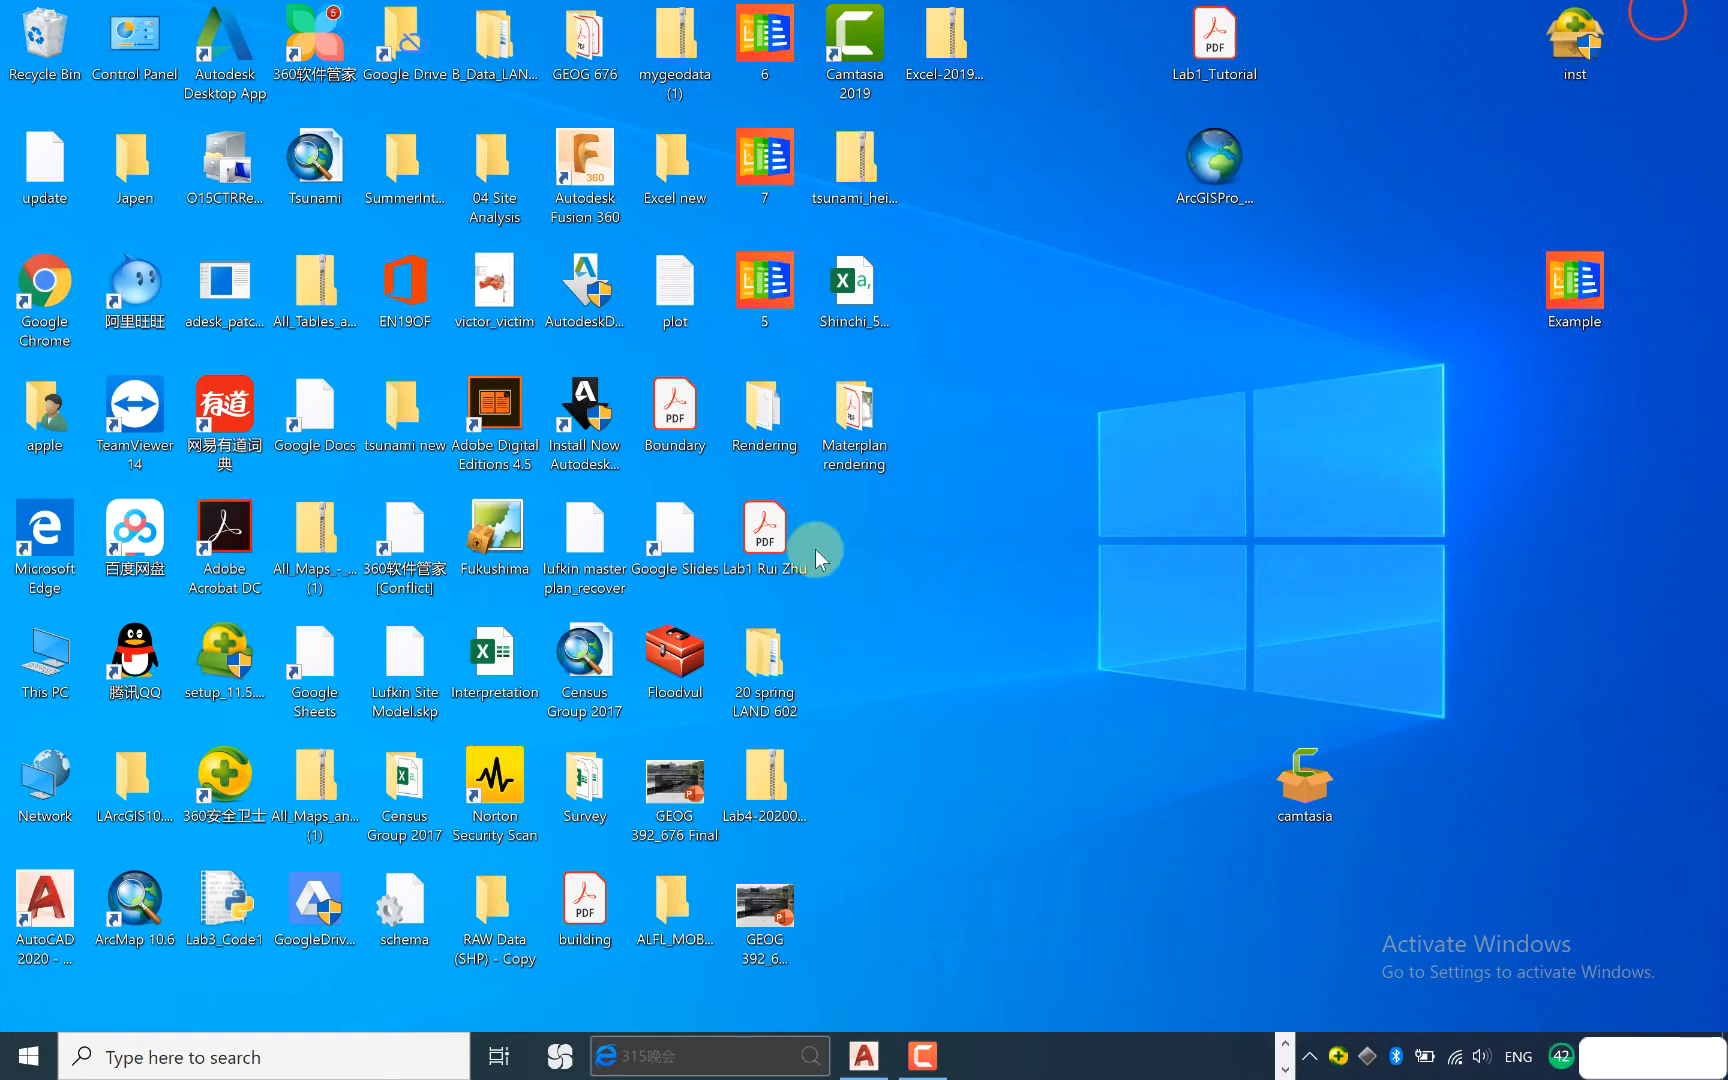
# Open the Masterplan_materials folder inside the Materplan rendering folder on the desktop
pyautogui.click(857, 425)
pyautogui.doubleClick(856, 418)
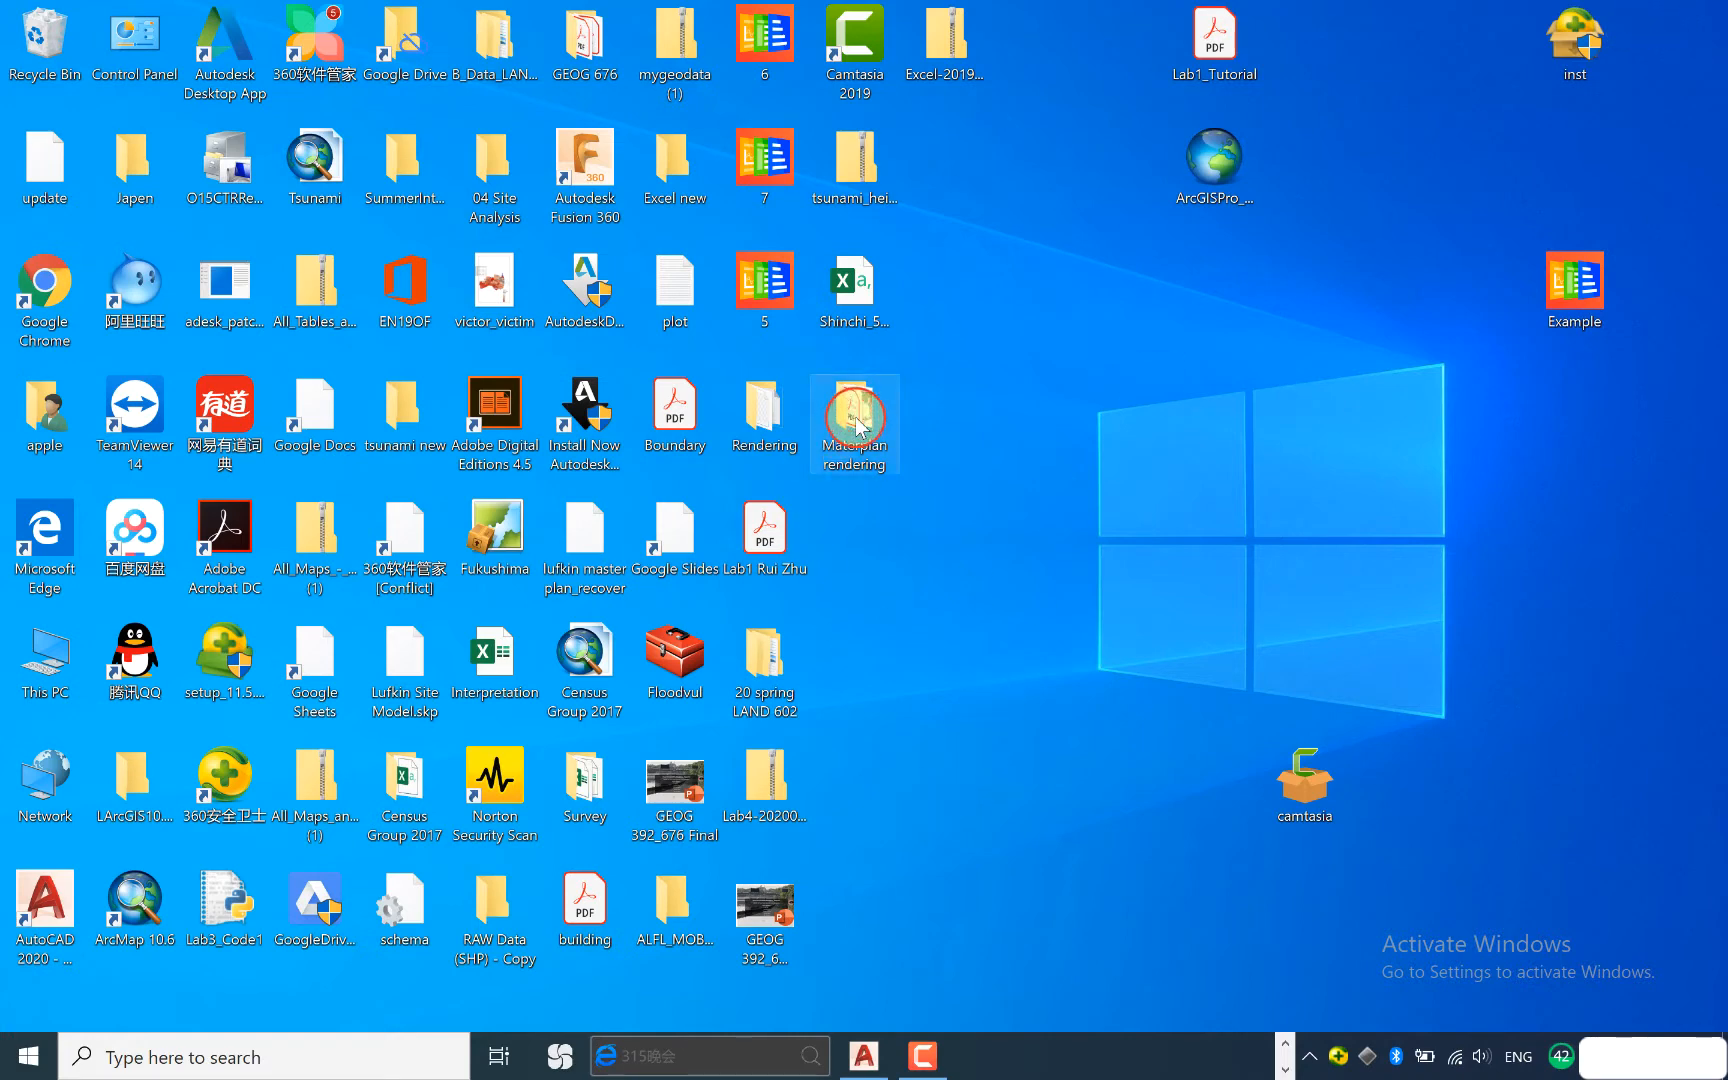
pyautogui.moveTo(854, 417); pyautogui.dragTo(789, 378)
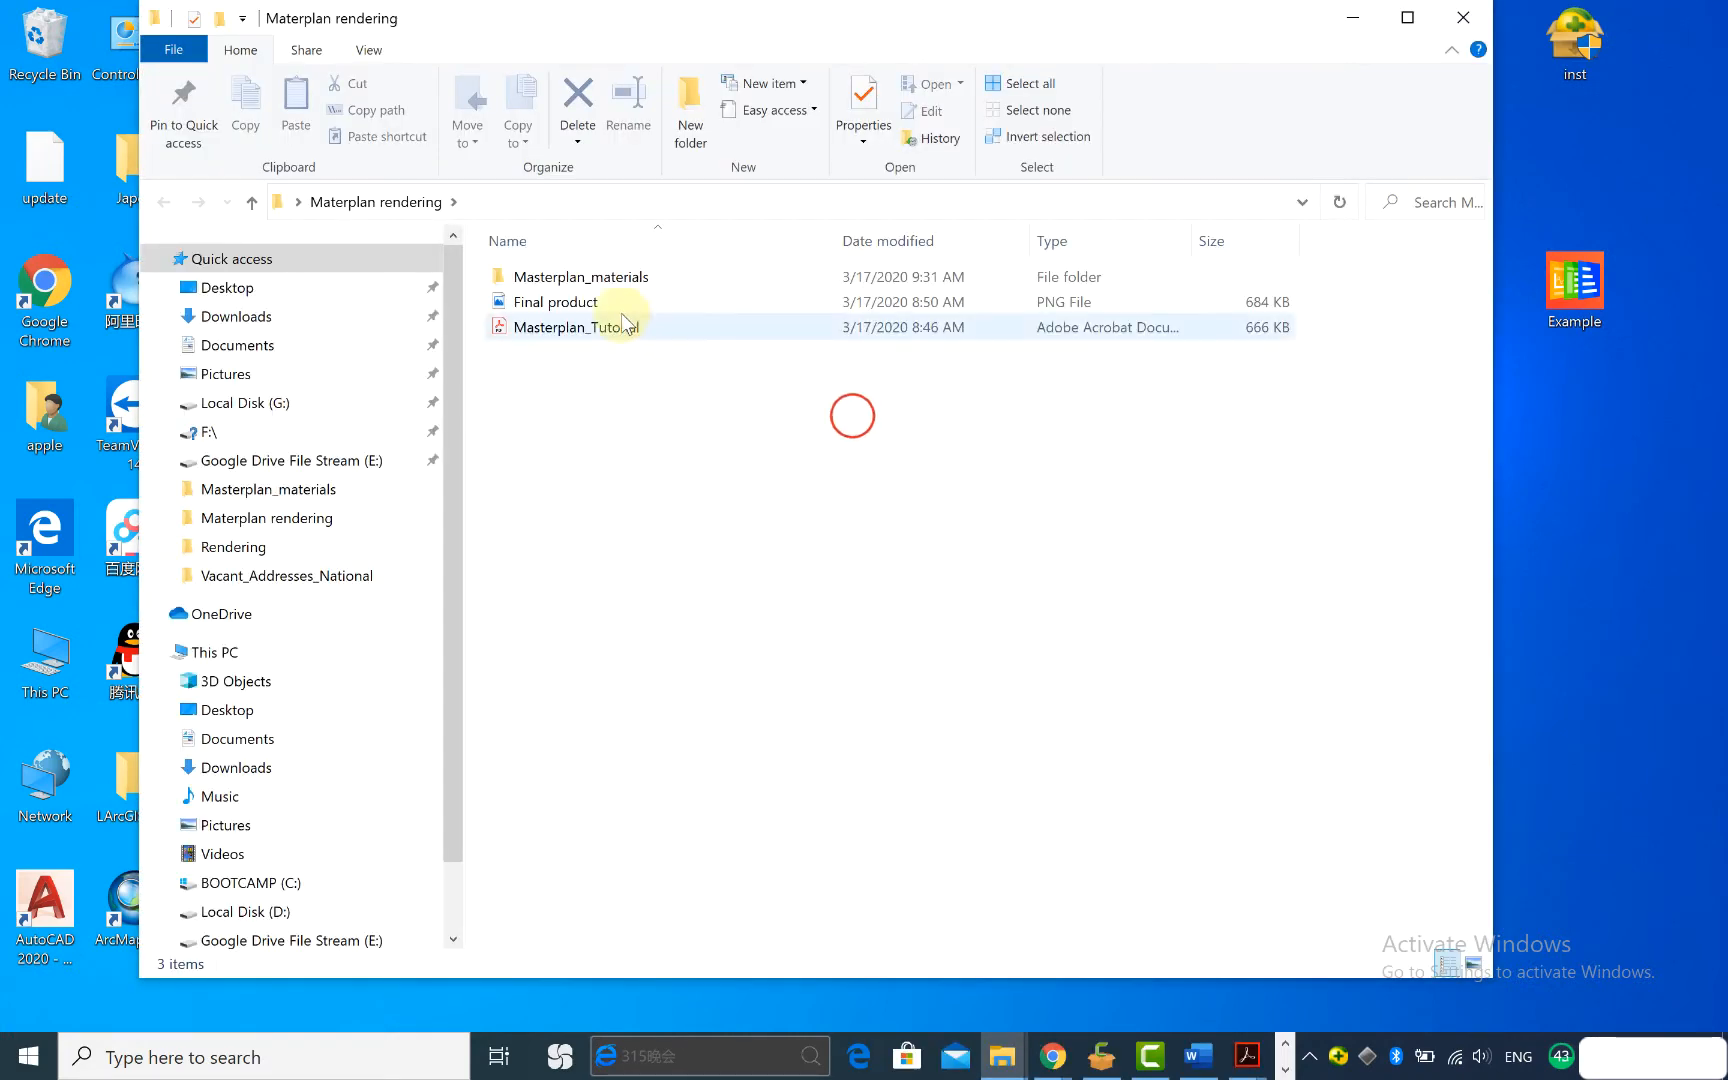
pyautogui.doubleClick(611, 277)
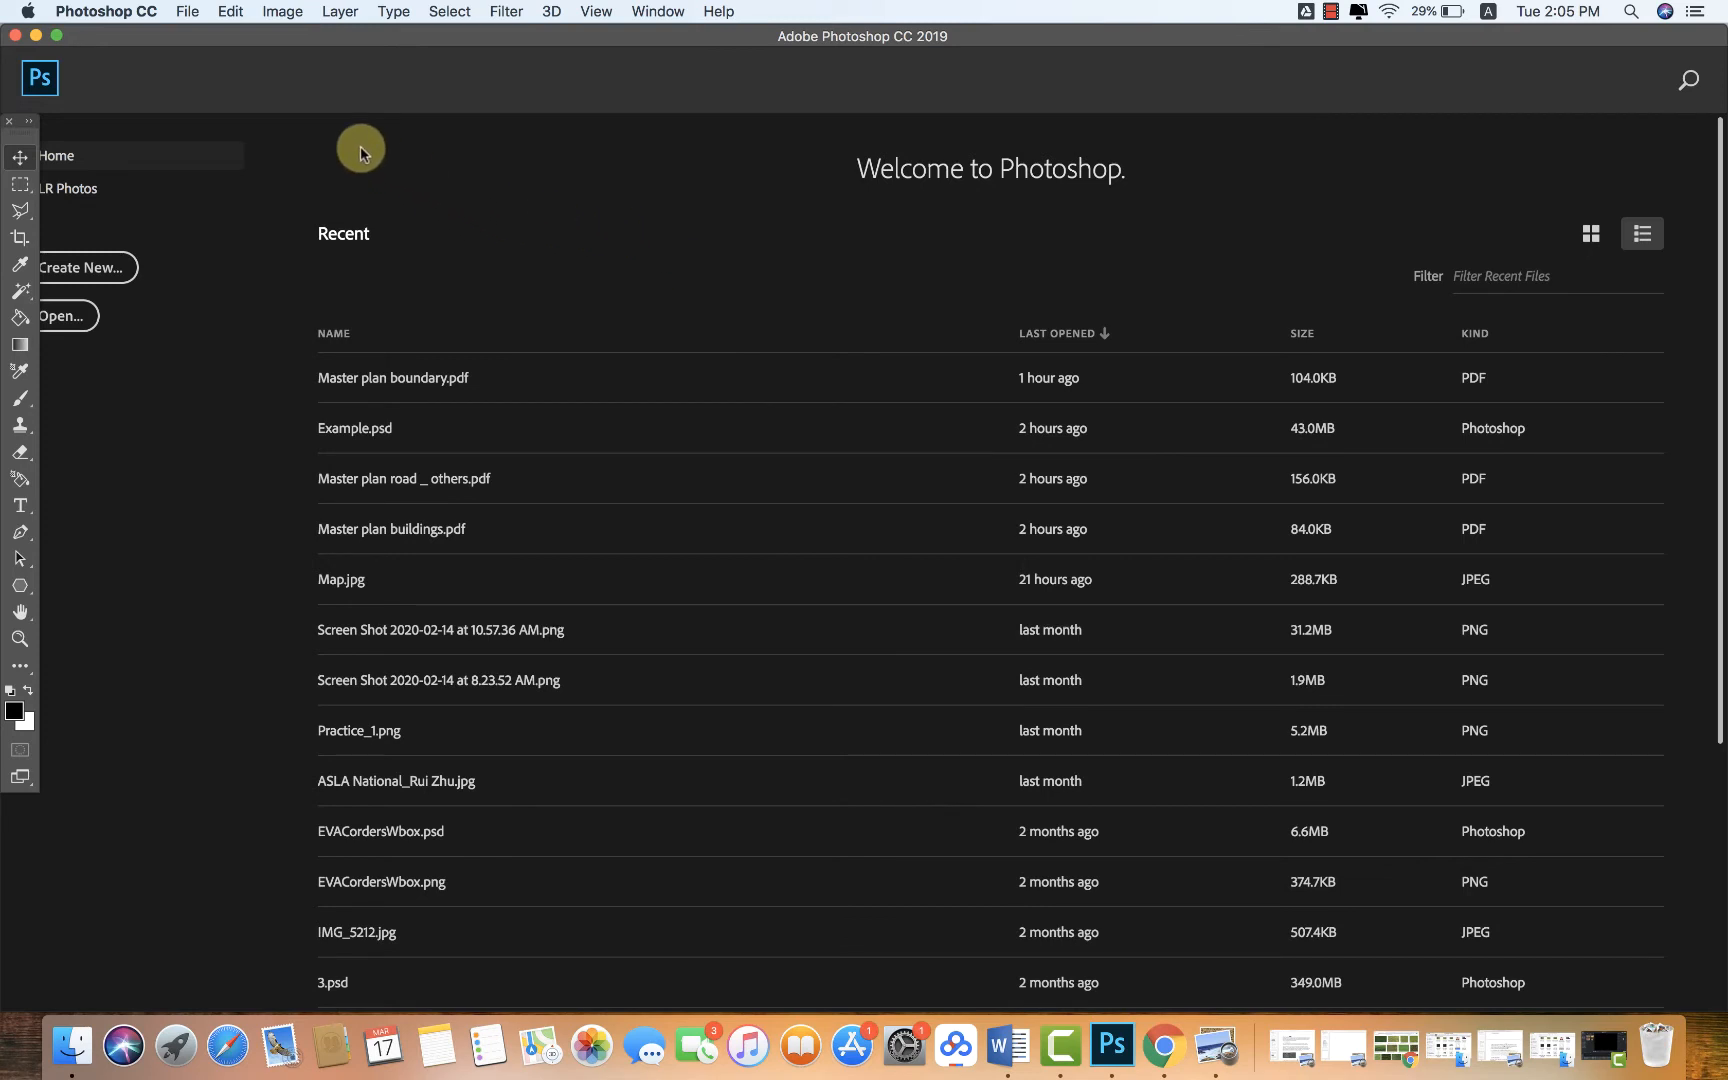
# In Photoshop, open Master plan boundary.pdf from Masterplan_materials, importing it in RGB Color at 300 pixels/inch
pyautogui.click(189, 15)
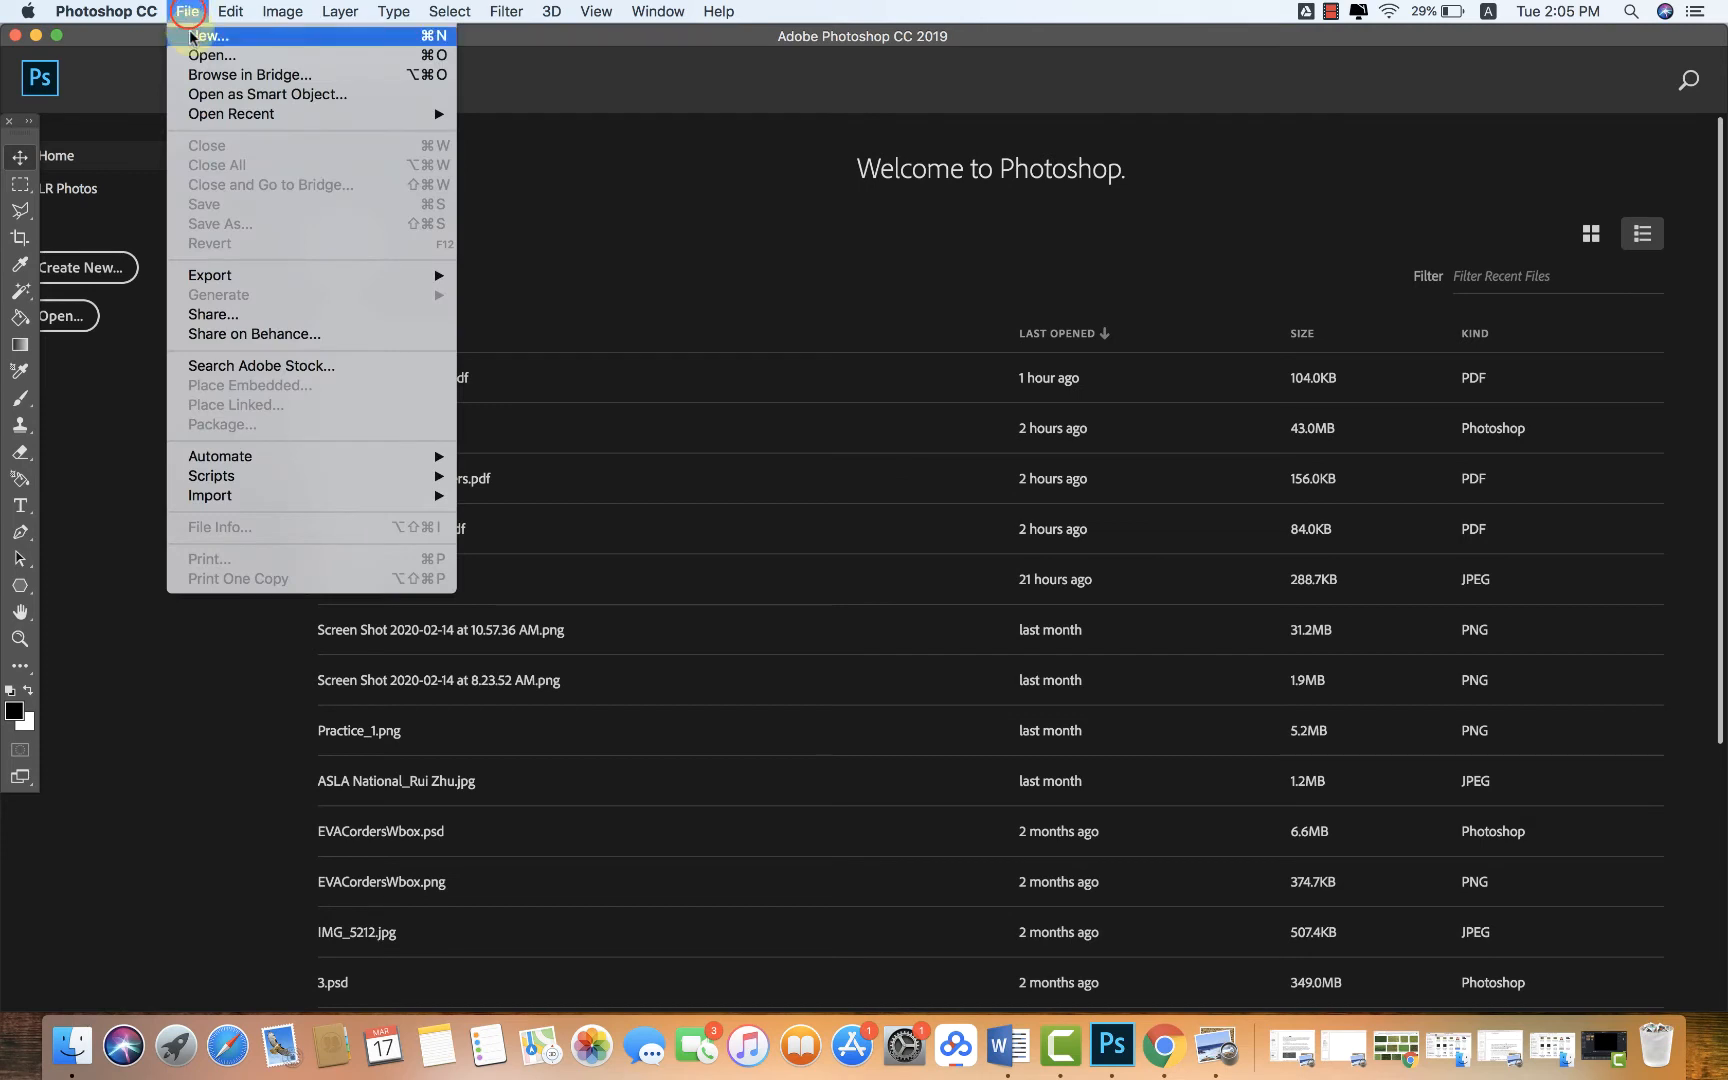
pyautogui.click(200, 56)
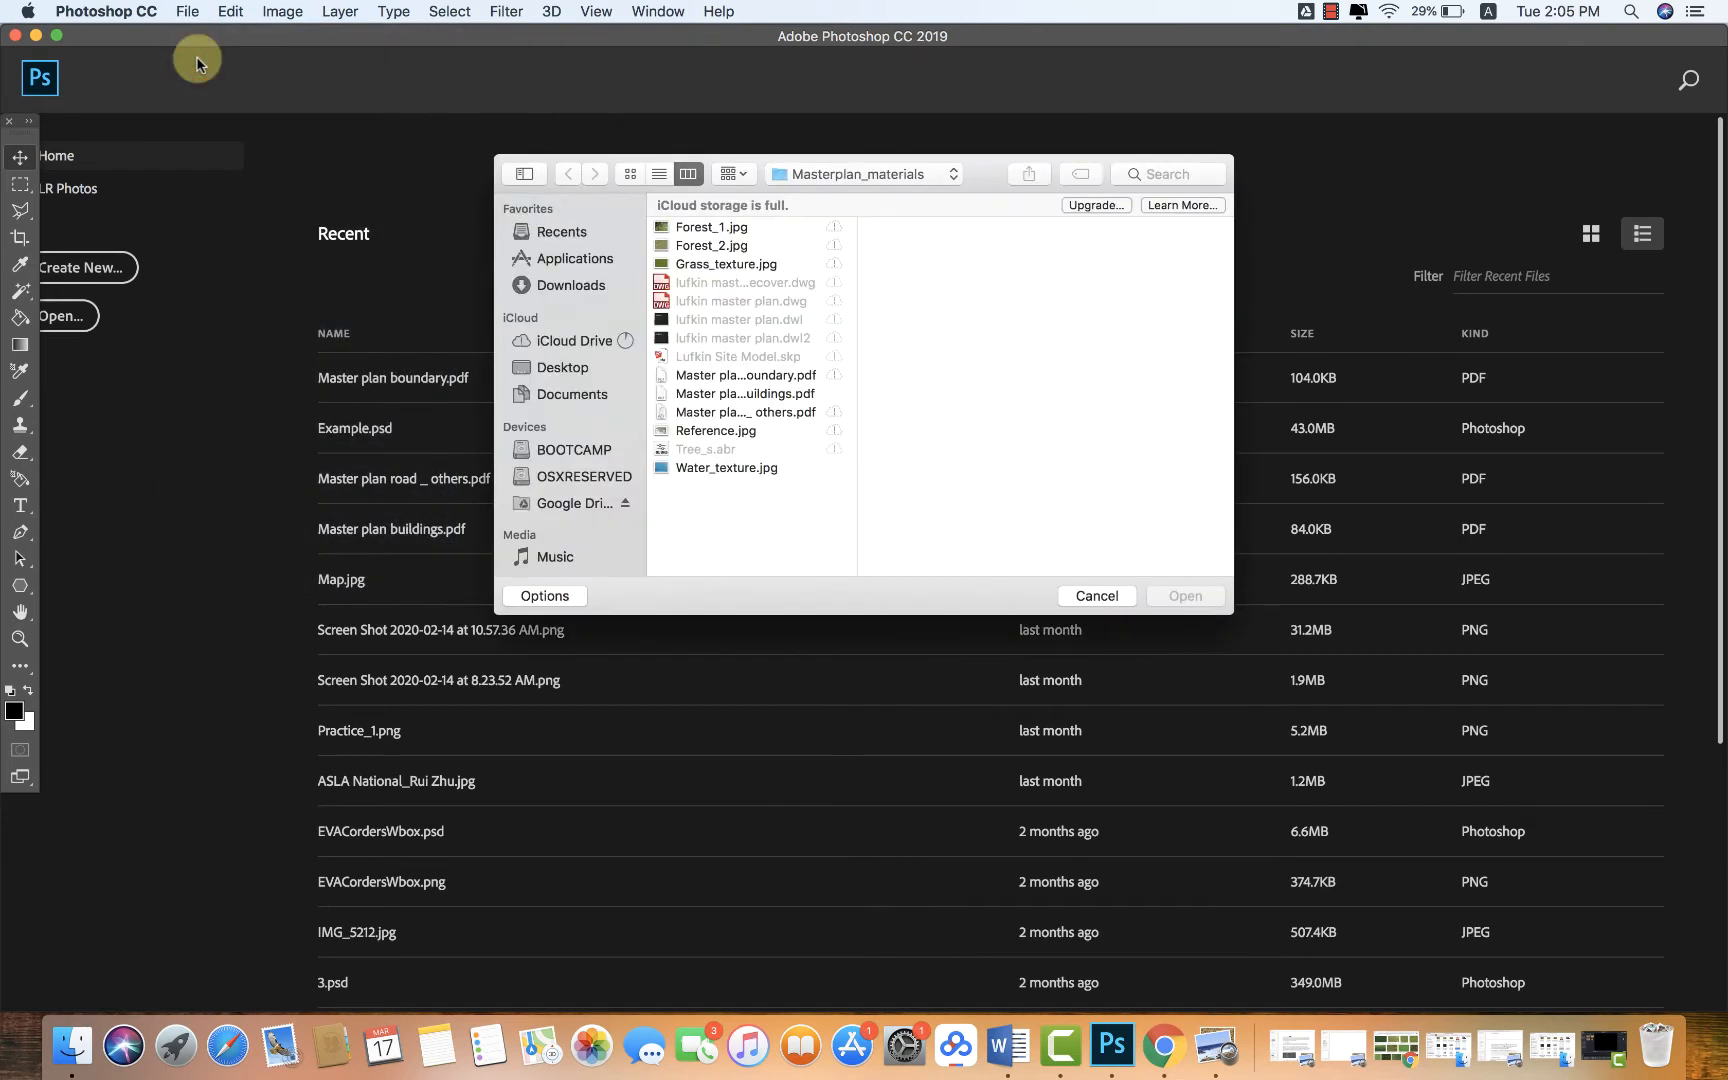
pyautogui.click(757, 378)
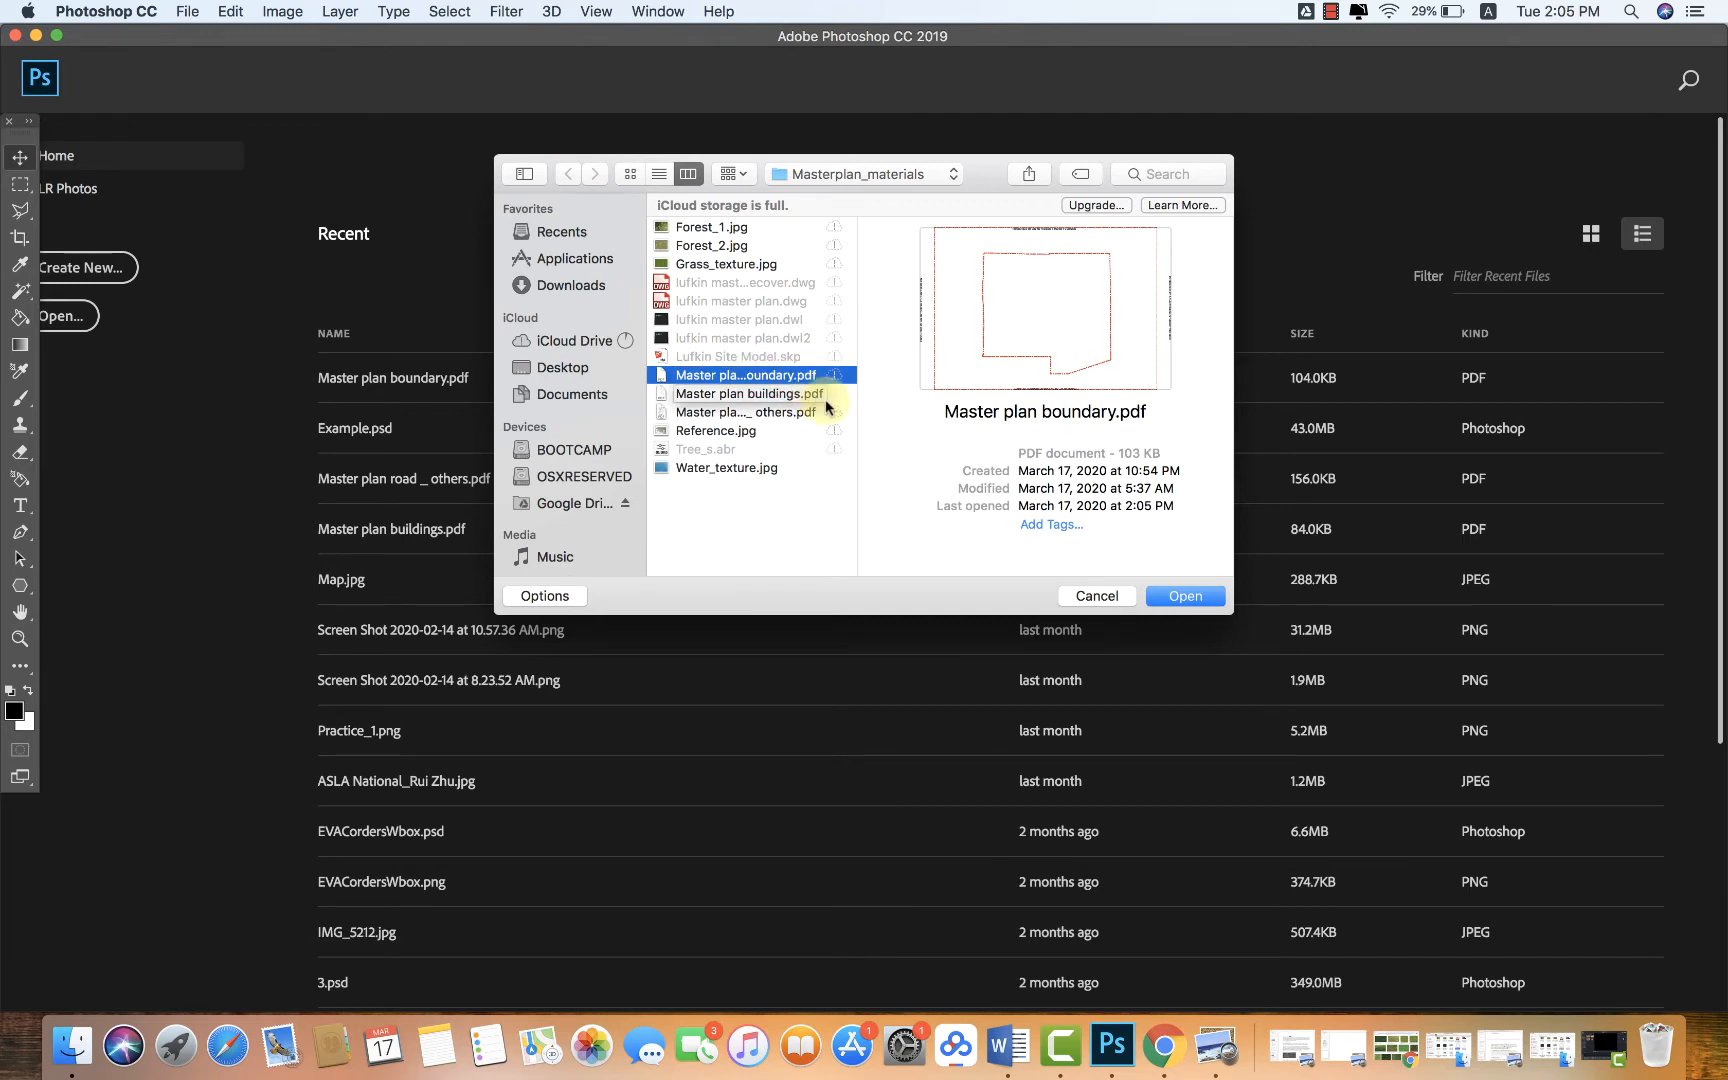
pyautogui.click(1177, 600)
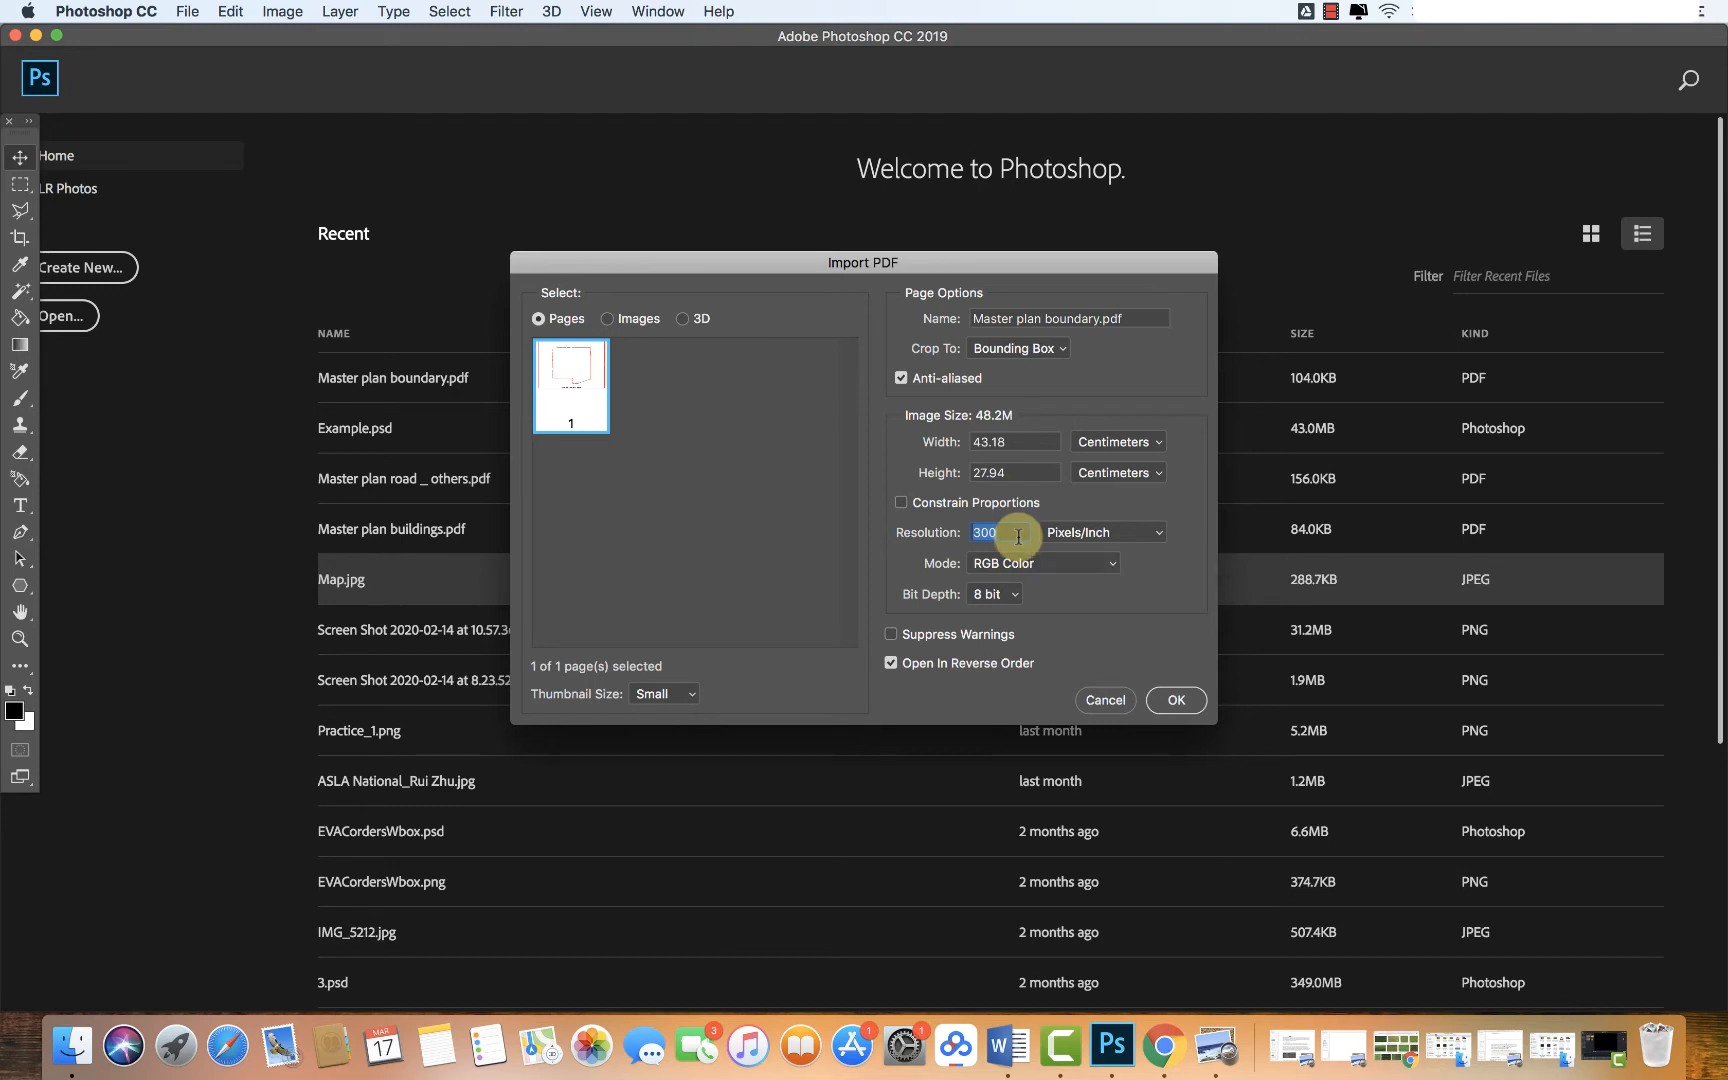
pyautogui.click(1177, 702)
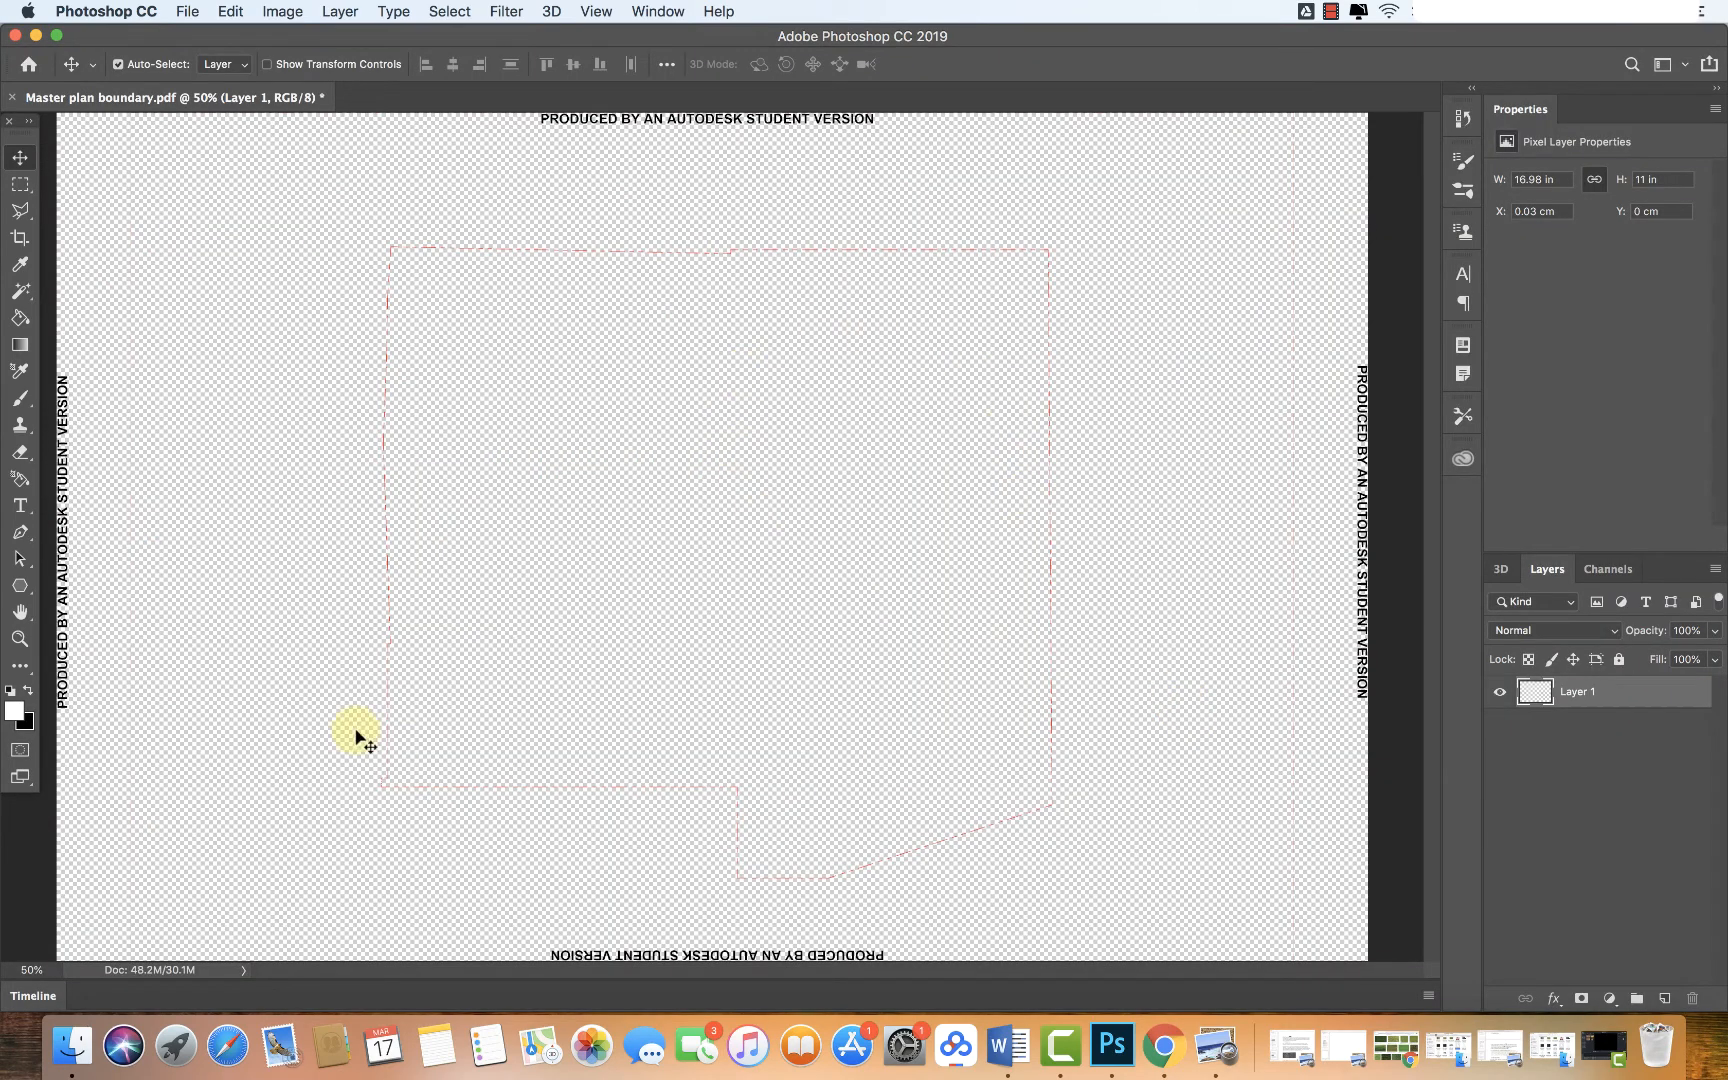
# Place Master plan buildings.pdf from the Masterplan_materials folder into the boundary document as a smart object, keeping its default position
pyautogui.click(76, 1046)
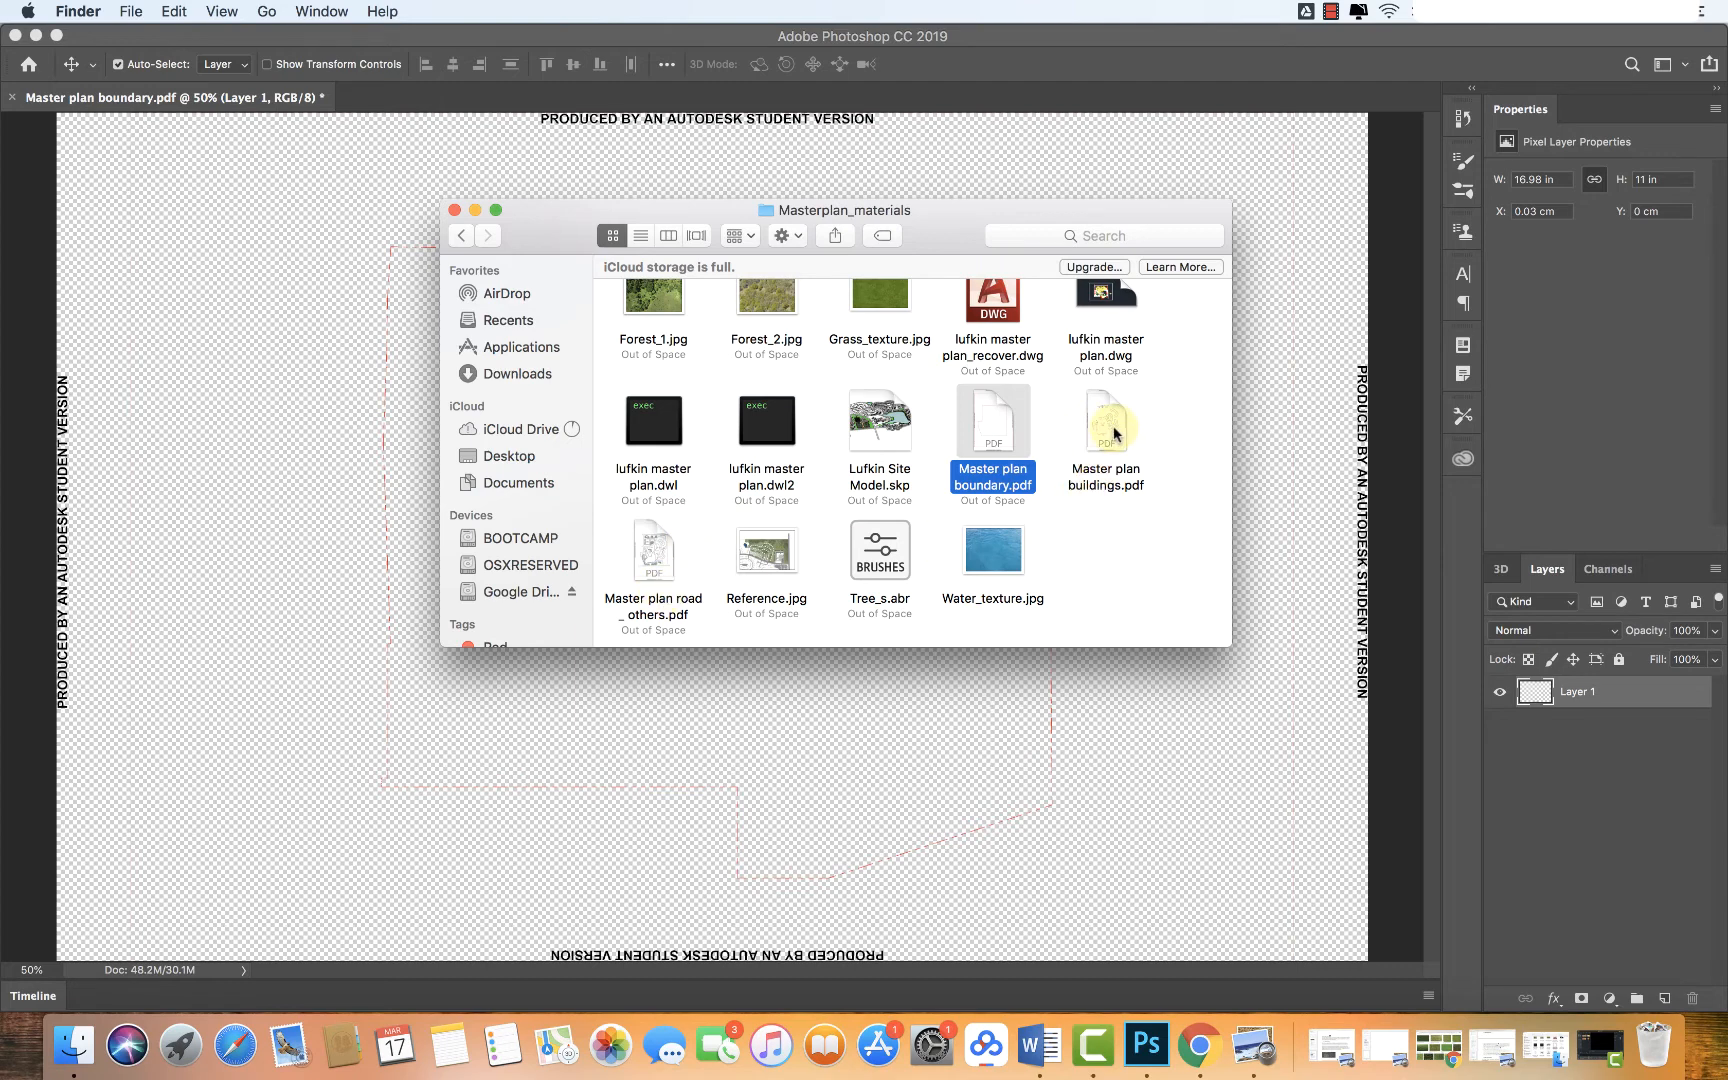
pyautogui.moveTo(1115, 433); pyautogui.dragTo(330, 500)
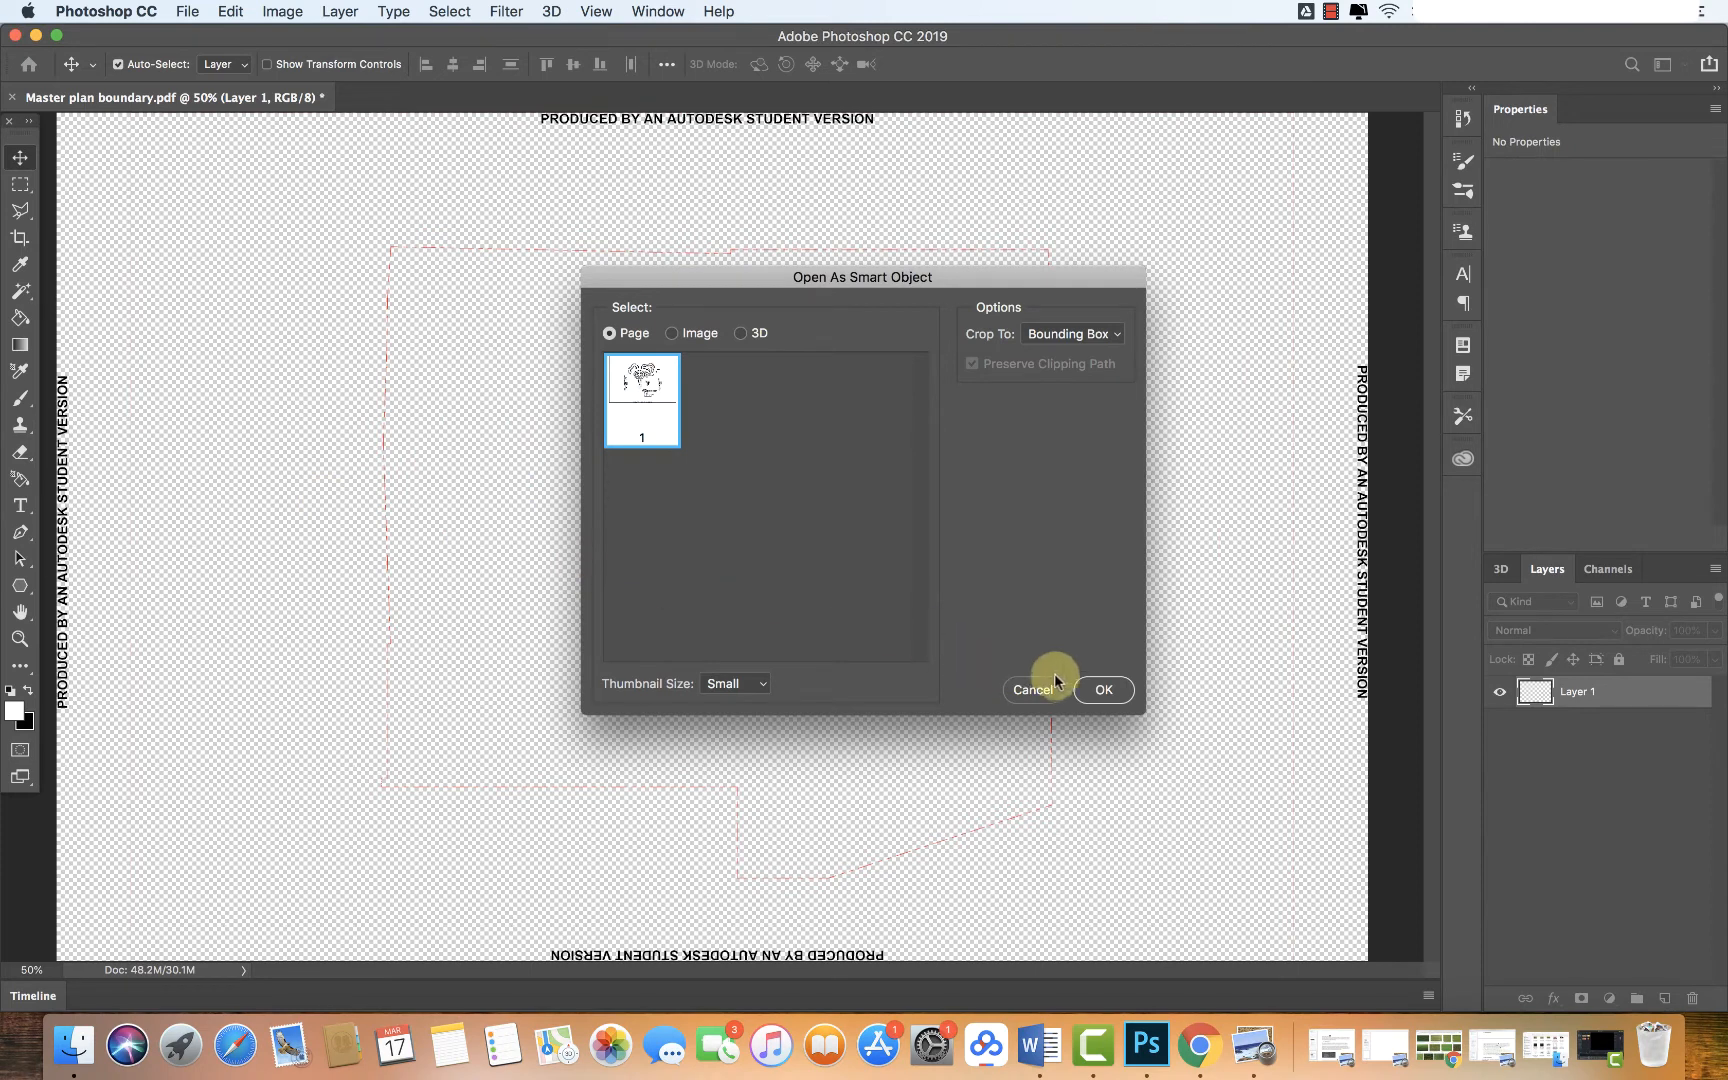
pyautogui.click(1104, 690)
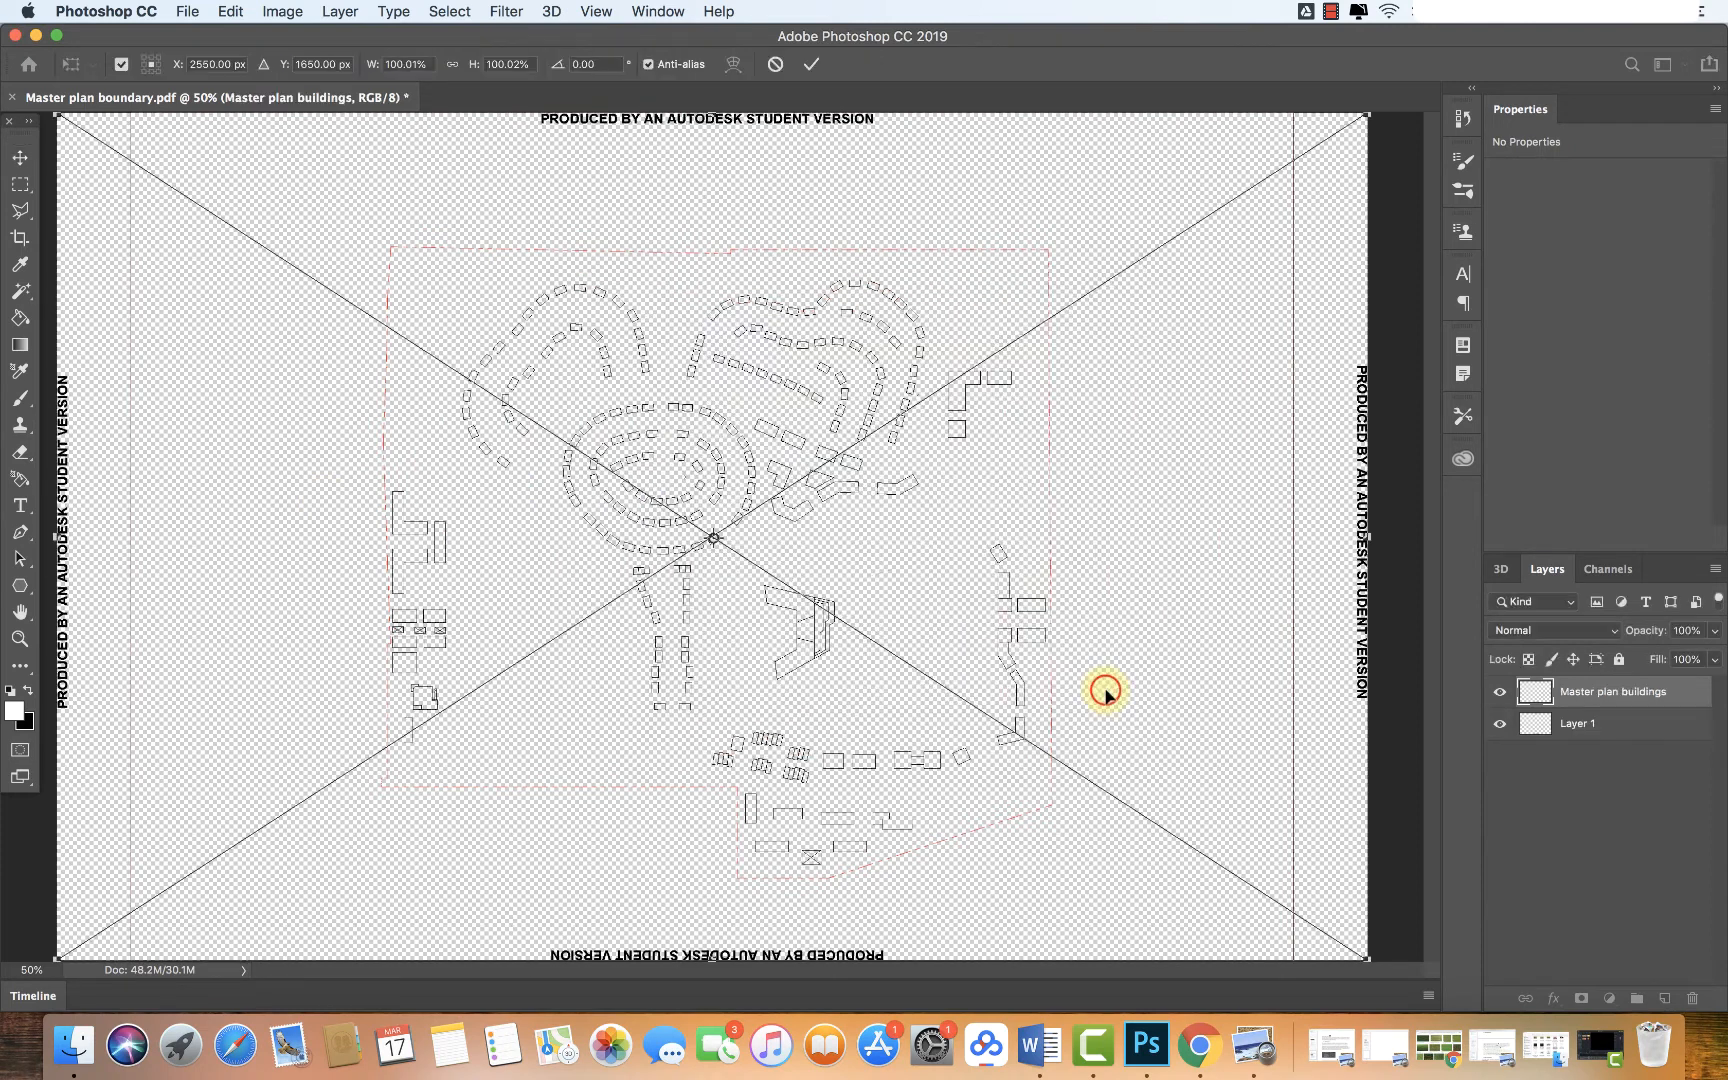
pyautogui.click(28, 148)
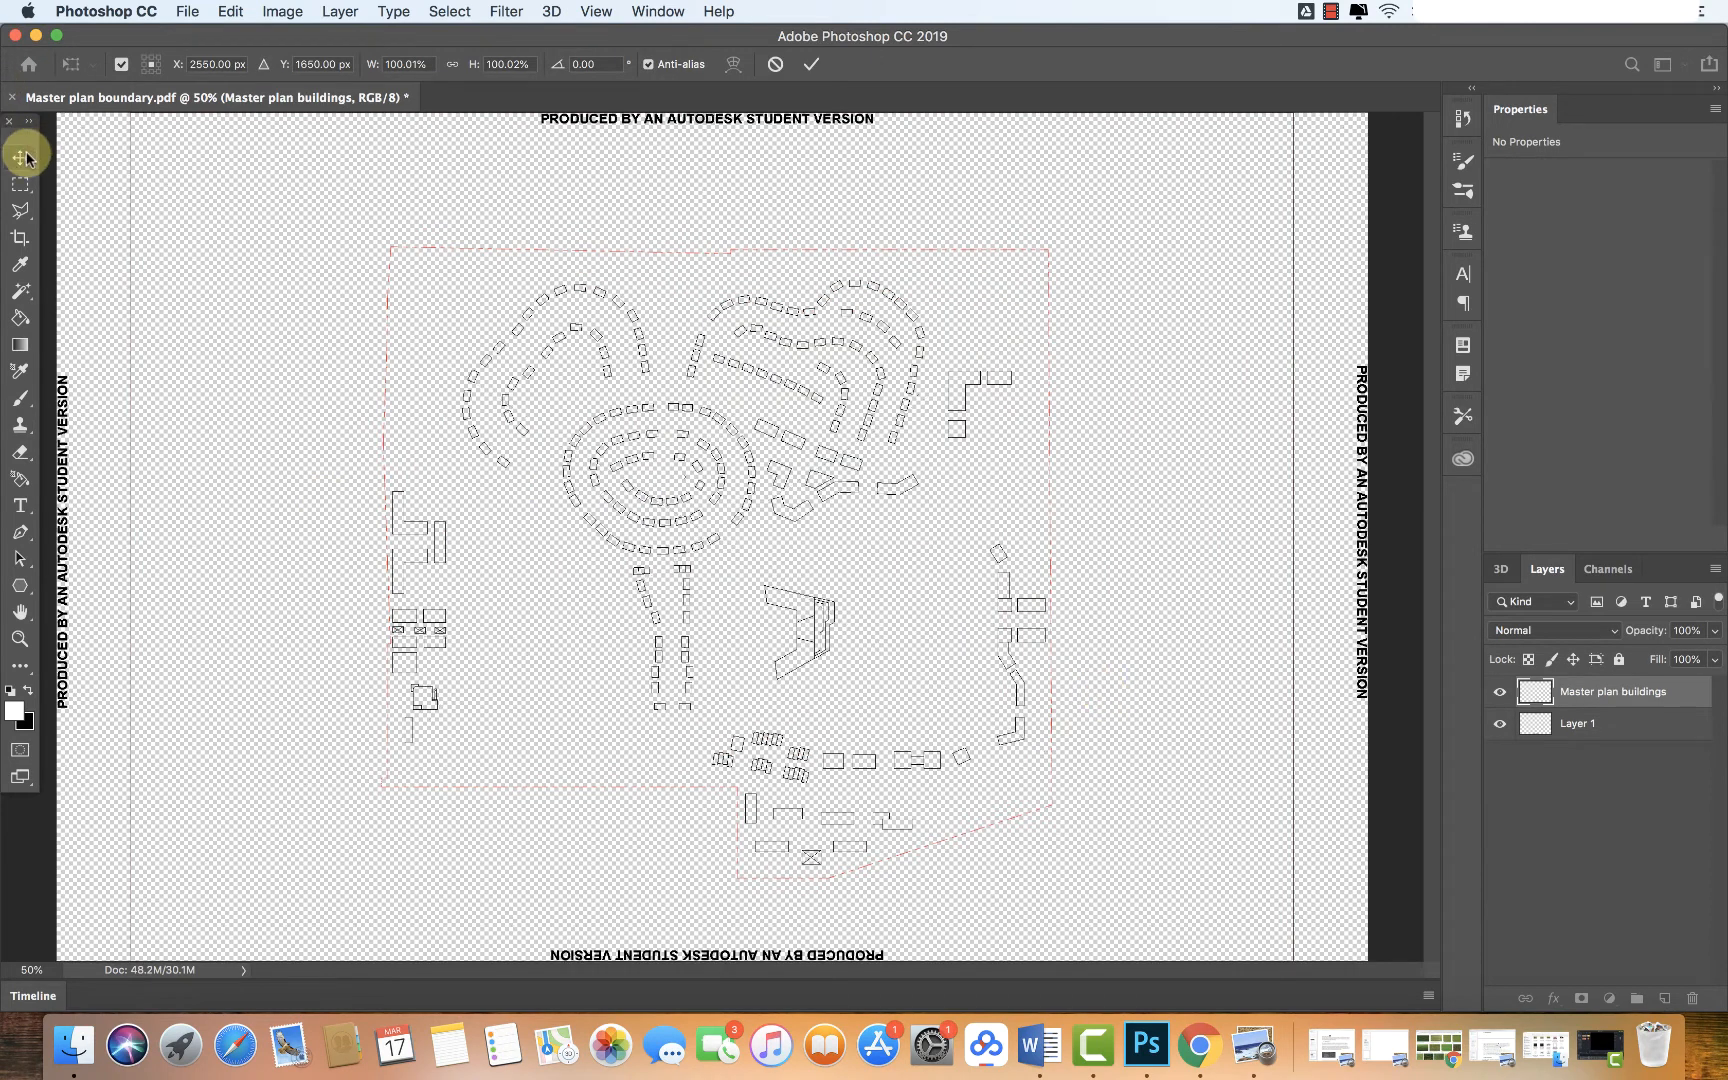
# Place Master plan road _ others.pdf into the document as a smart object above the buildings layer, keeping its default position
pyautogui.click(79, 1062)
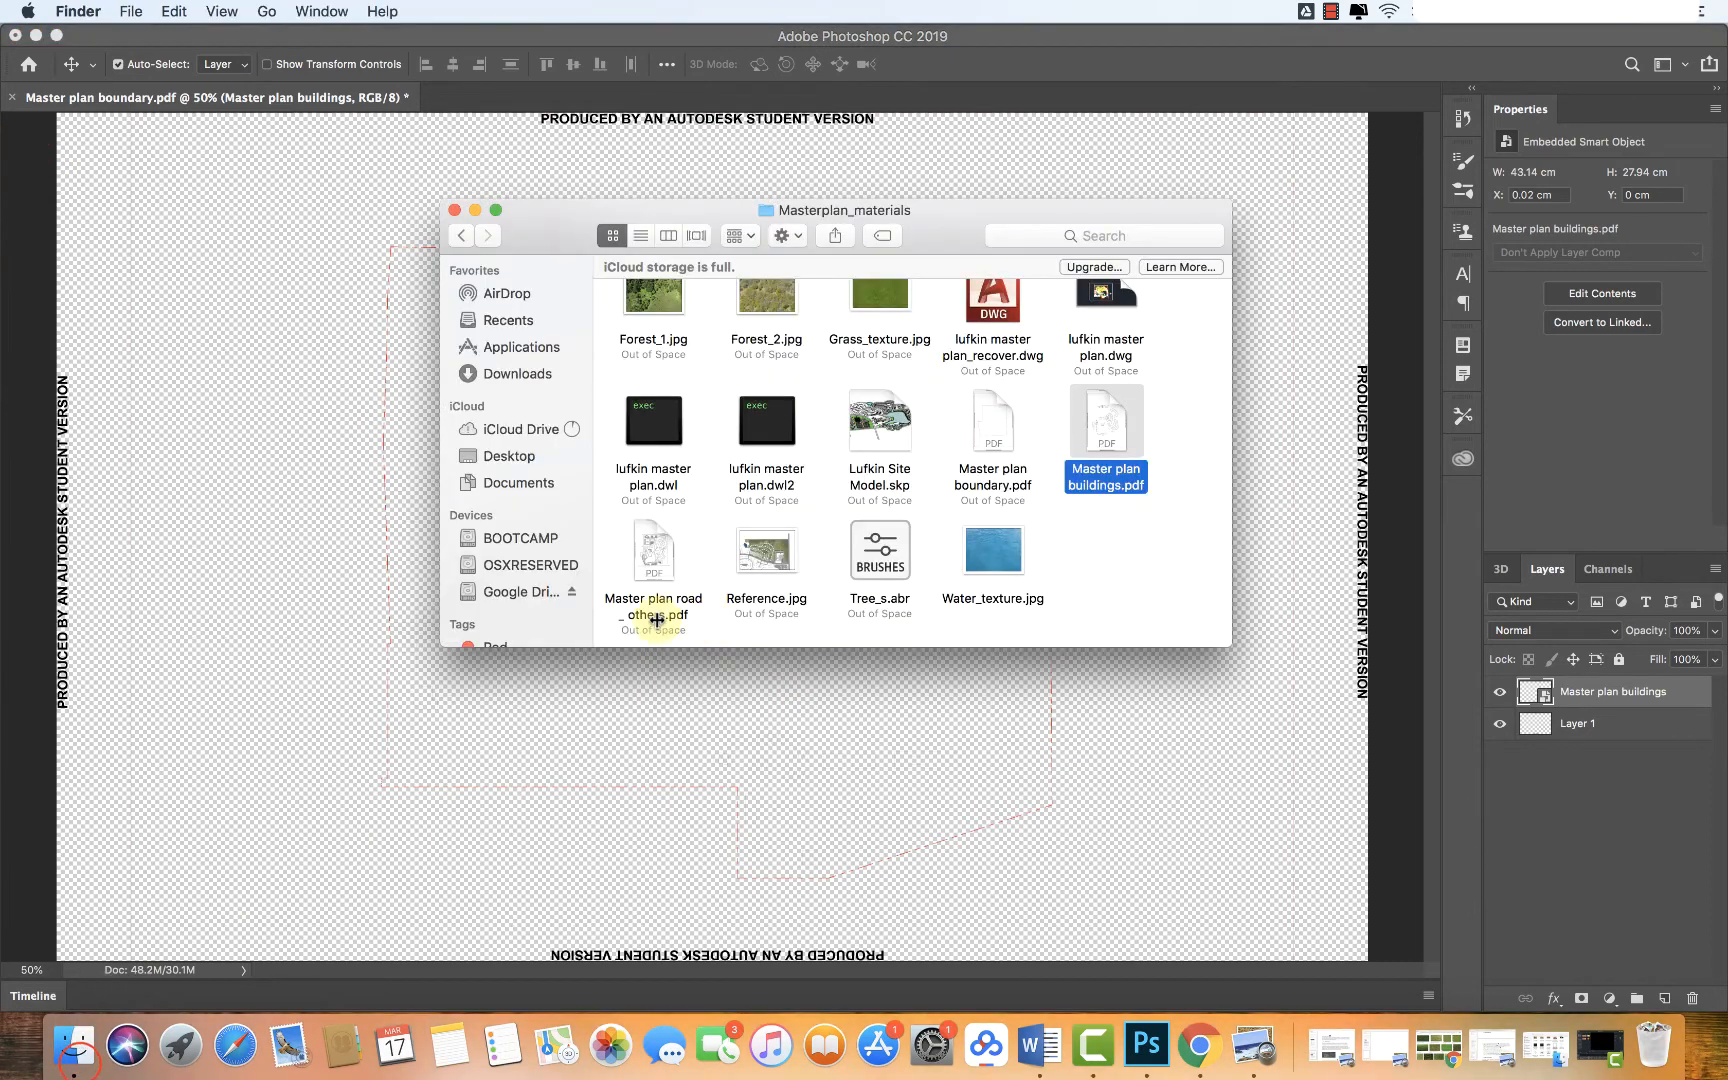
pyautogui.moveTo(655, 555); pyautogui.dragTo(311, 563)
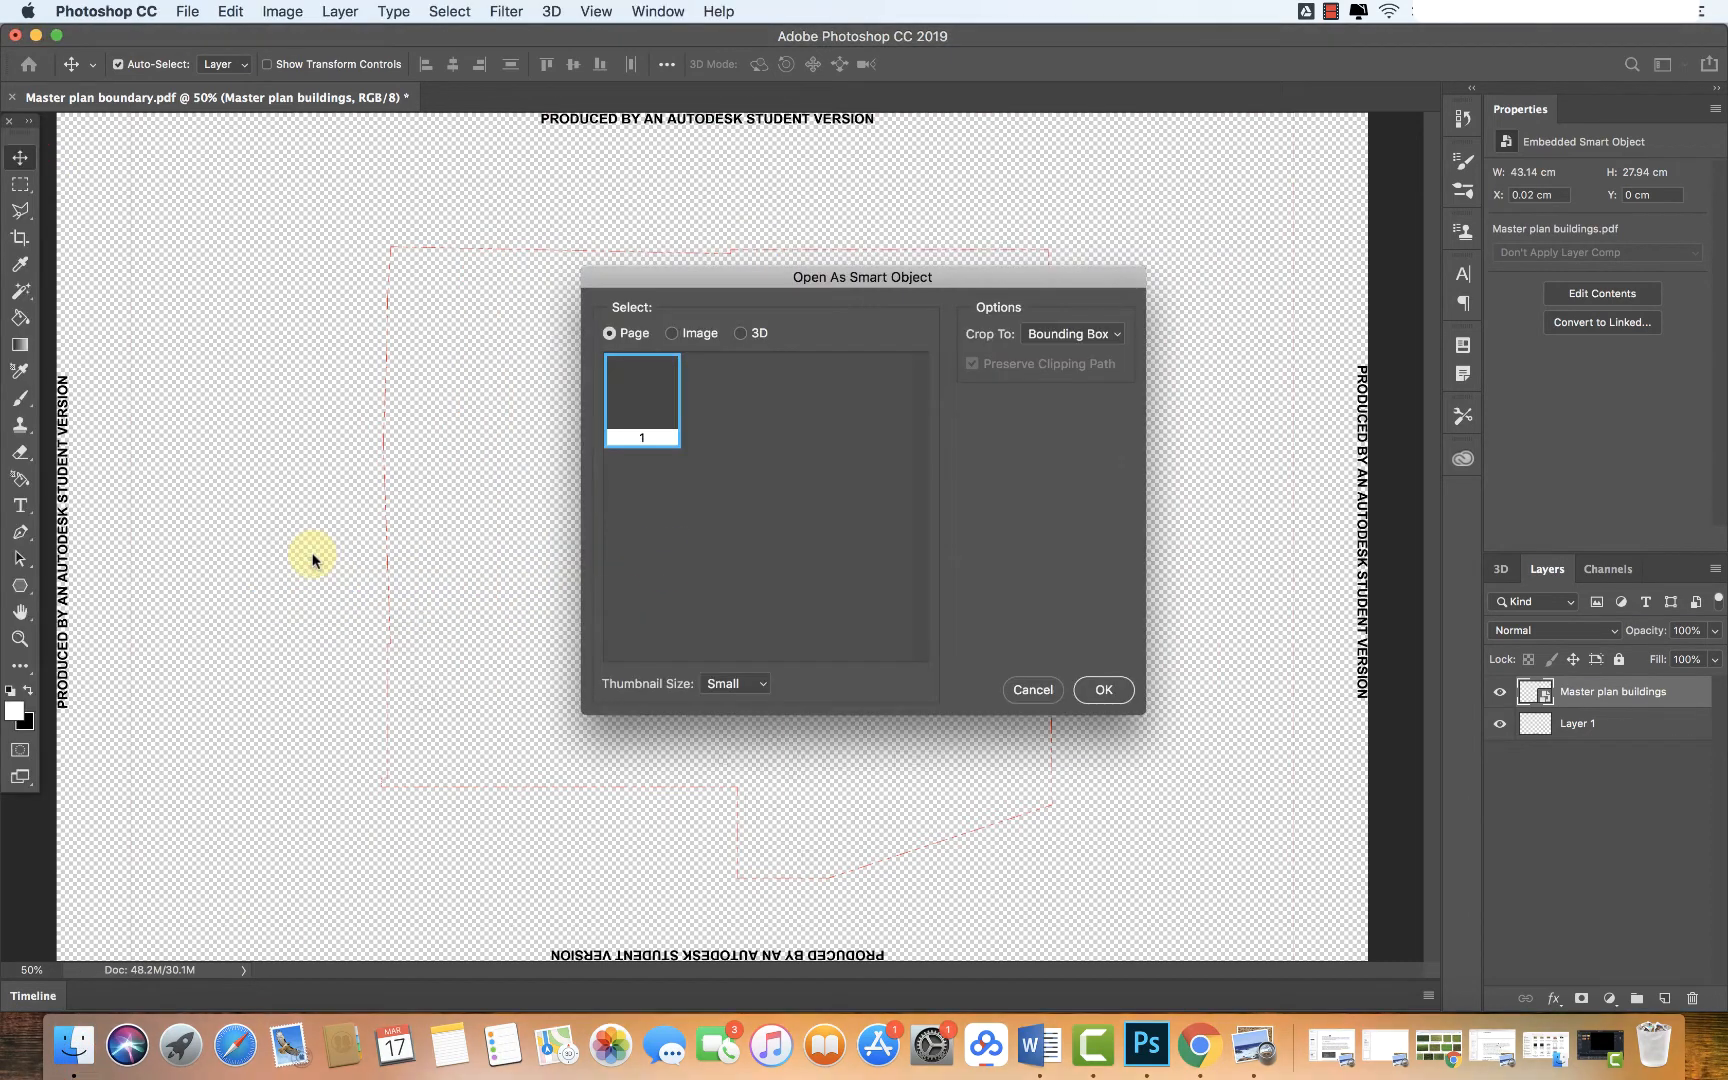
pyautogui.click(1107, 690)
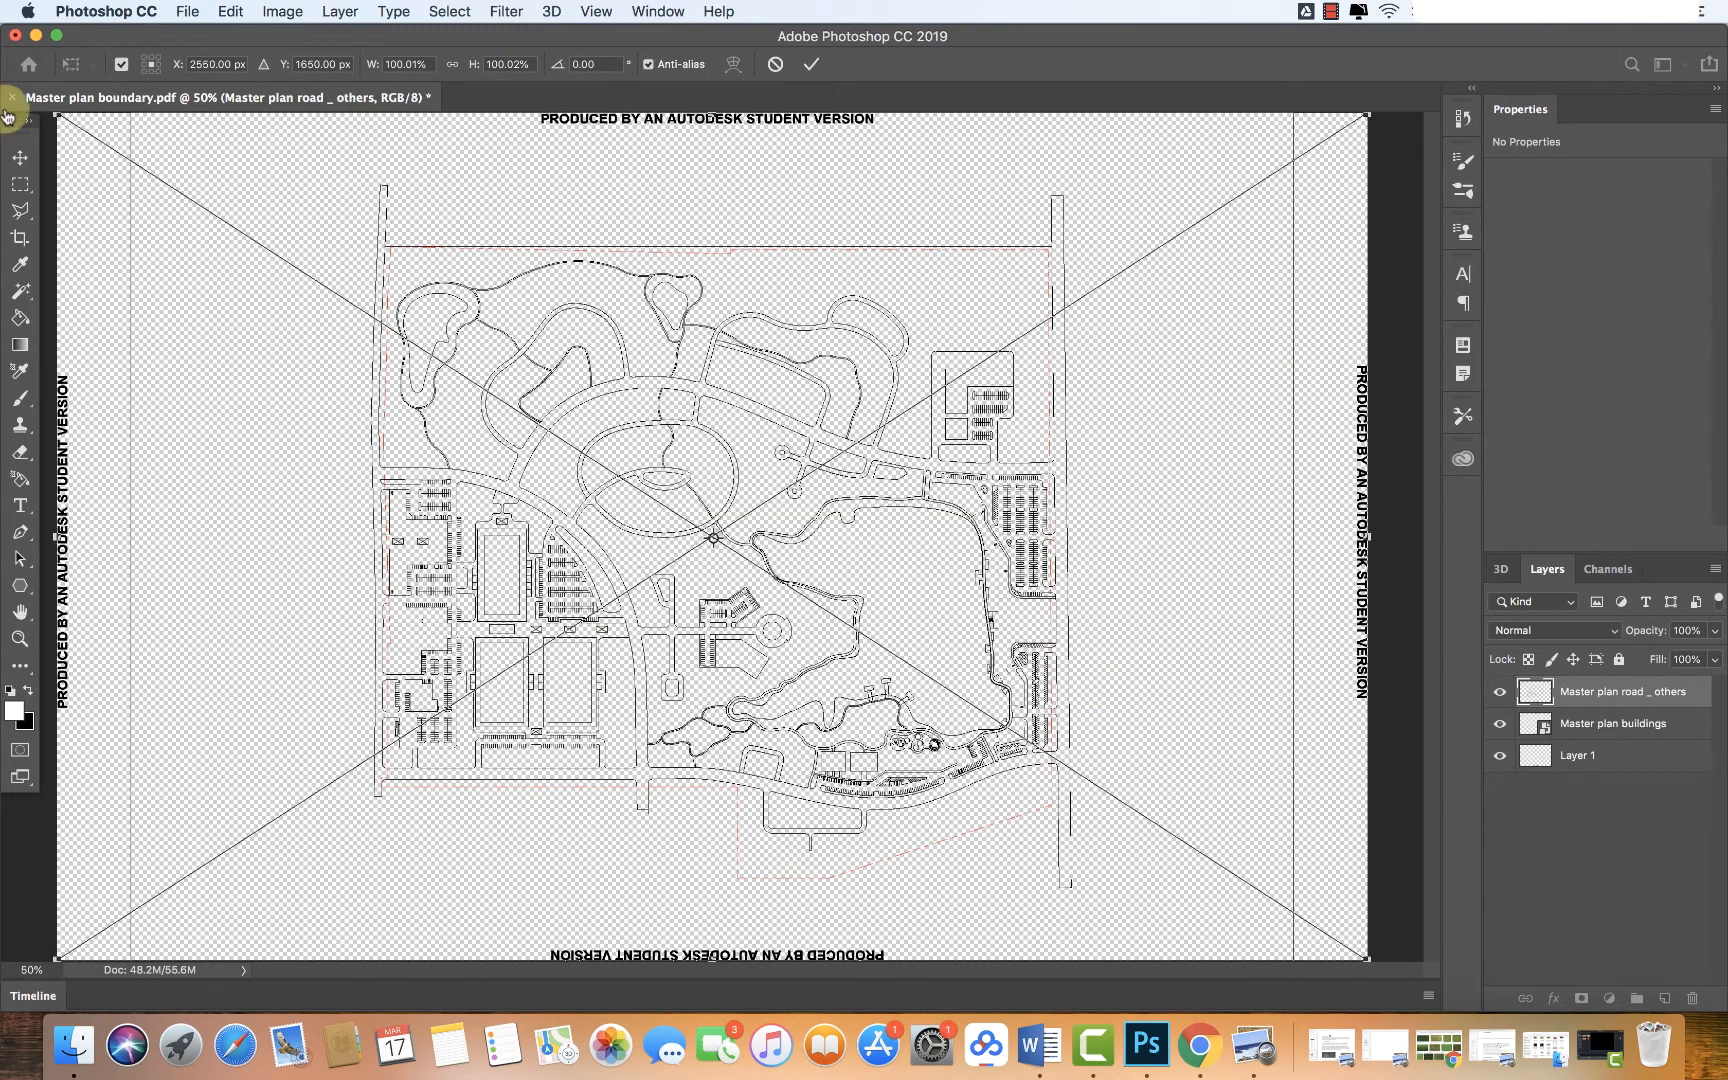
pyautogui.click(19, 157)
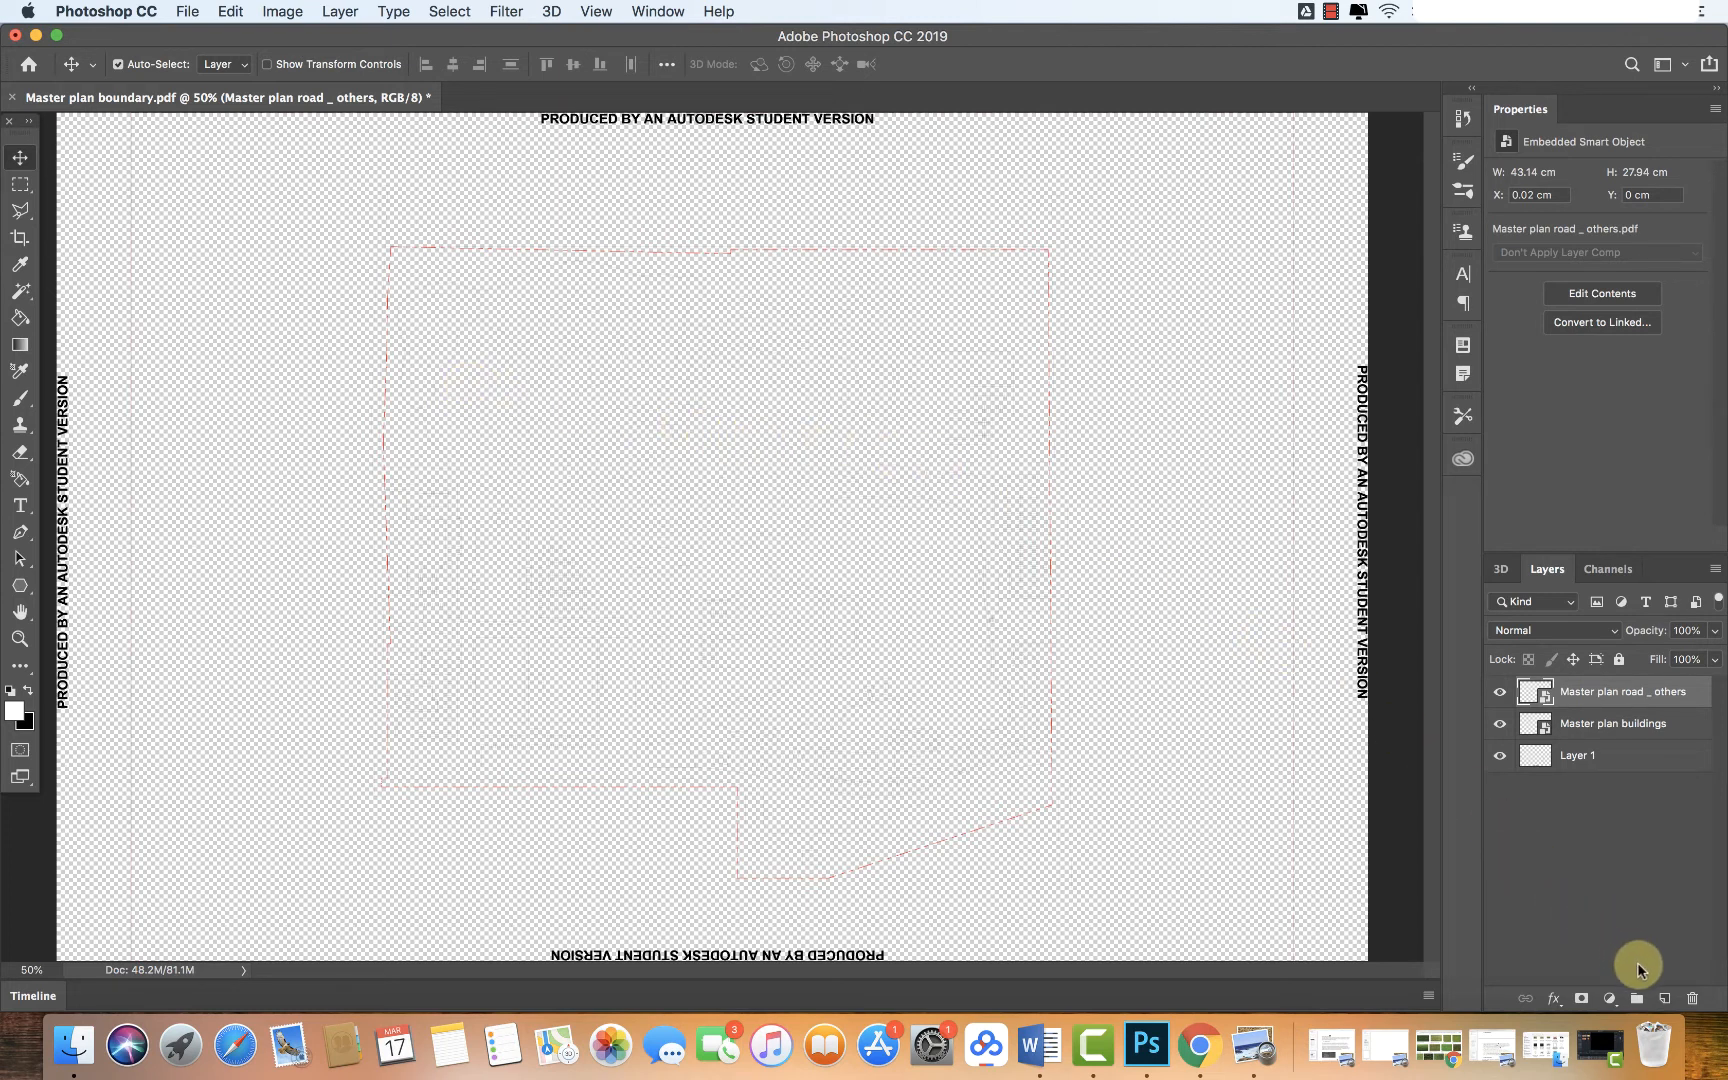
# Add a new layer, fill it with white (ffffff), and move it beneath all the other layers as a background
pyautogui.click(1663, 998)
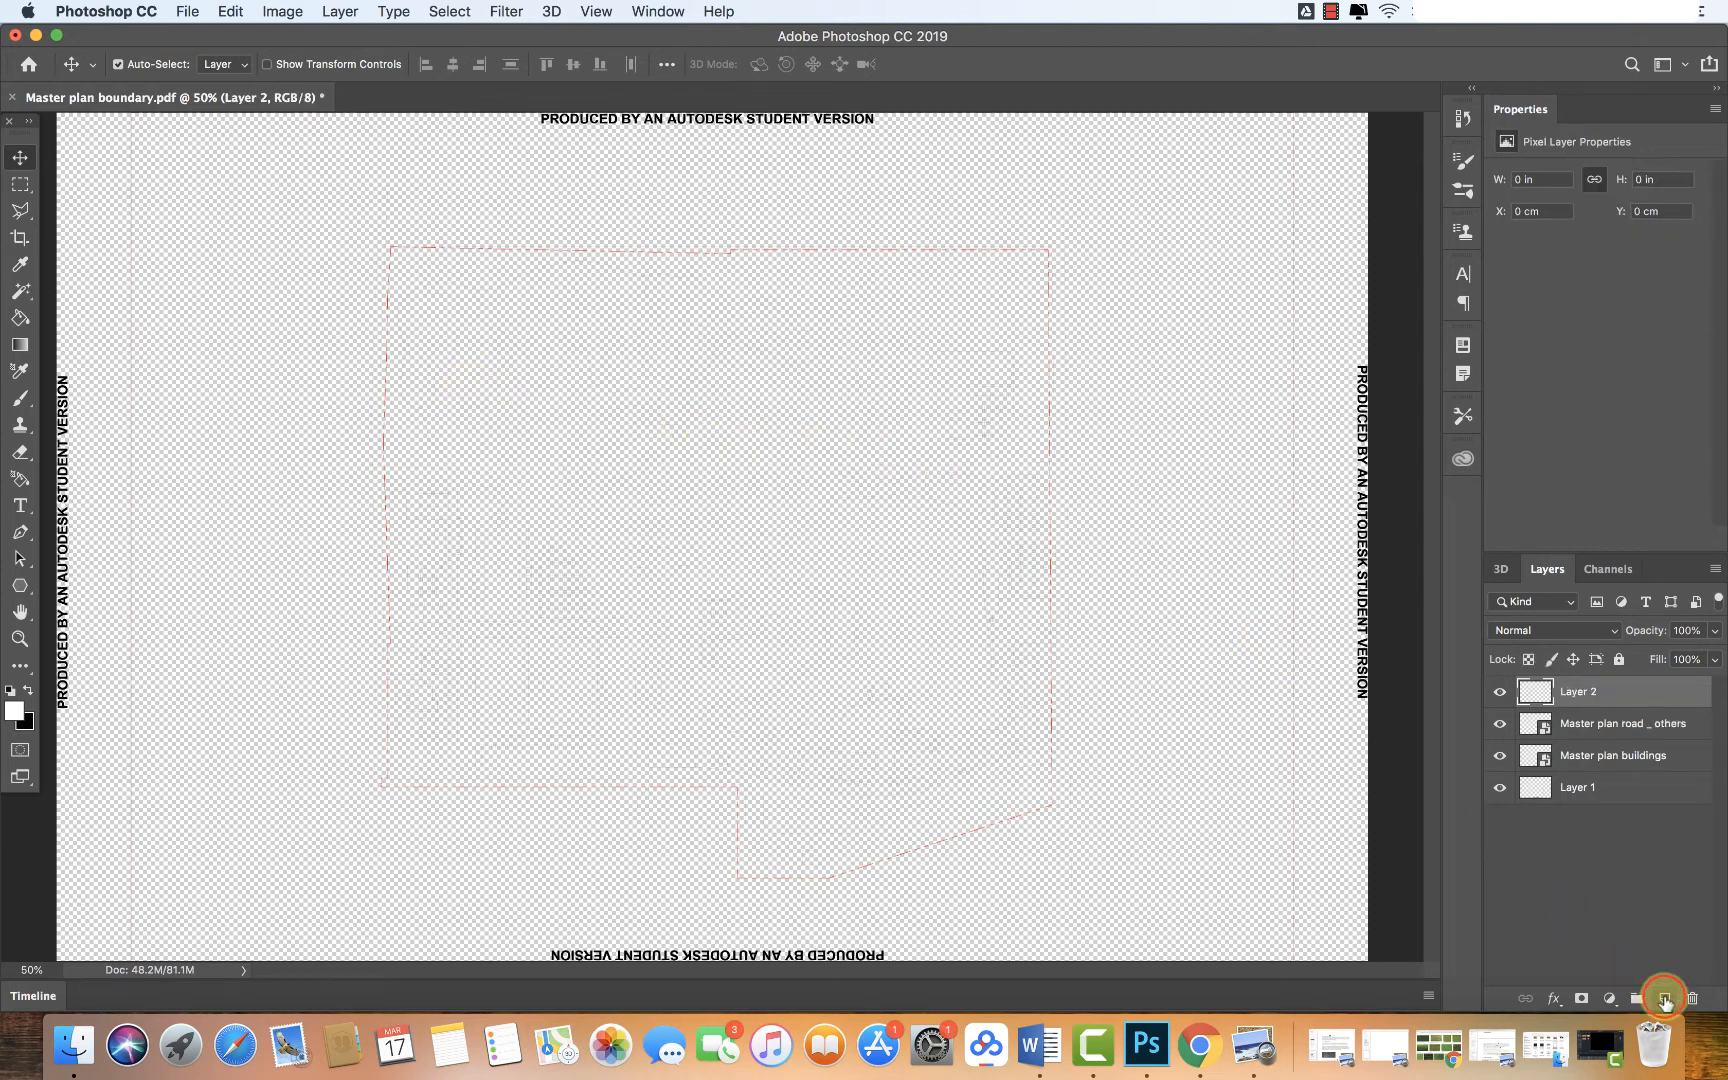
pyautogui.click(14, 712)
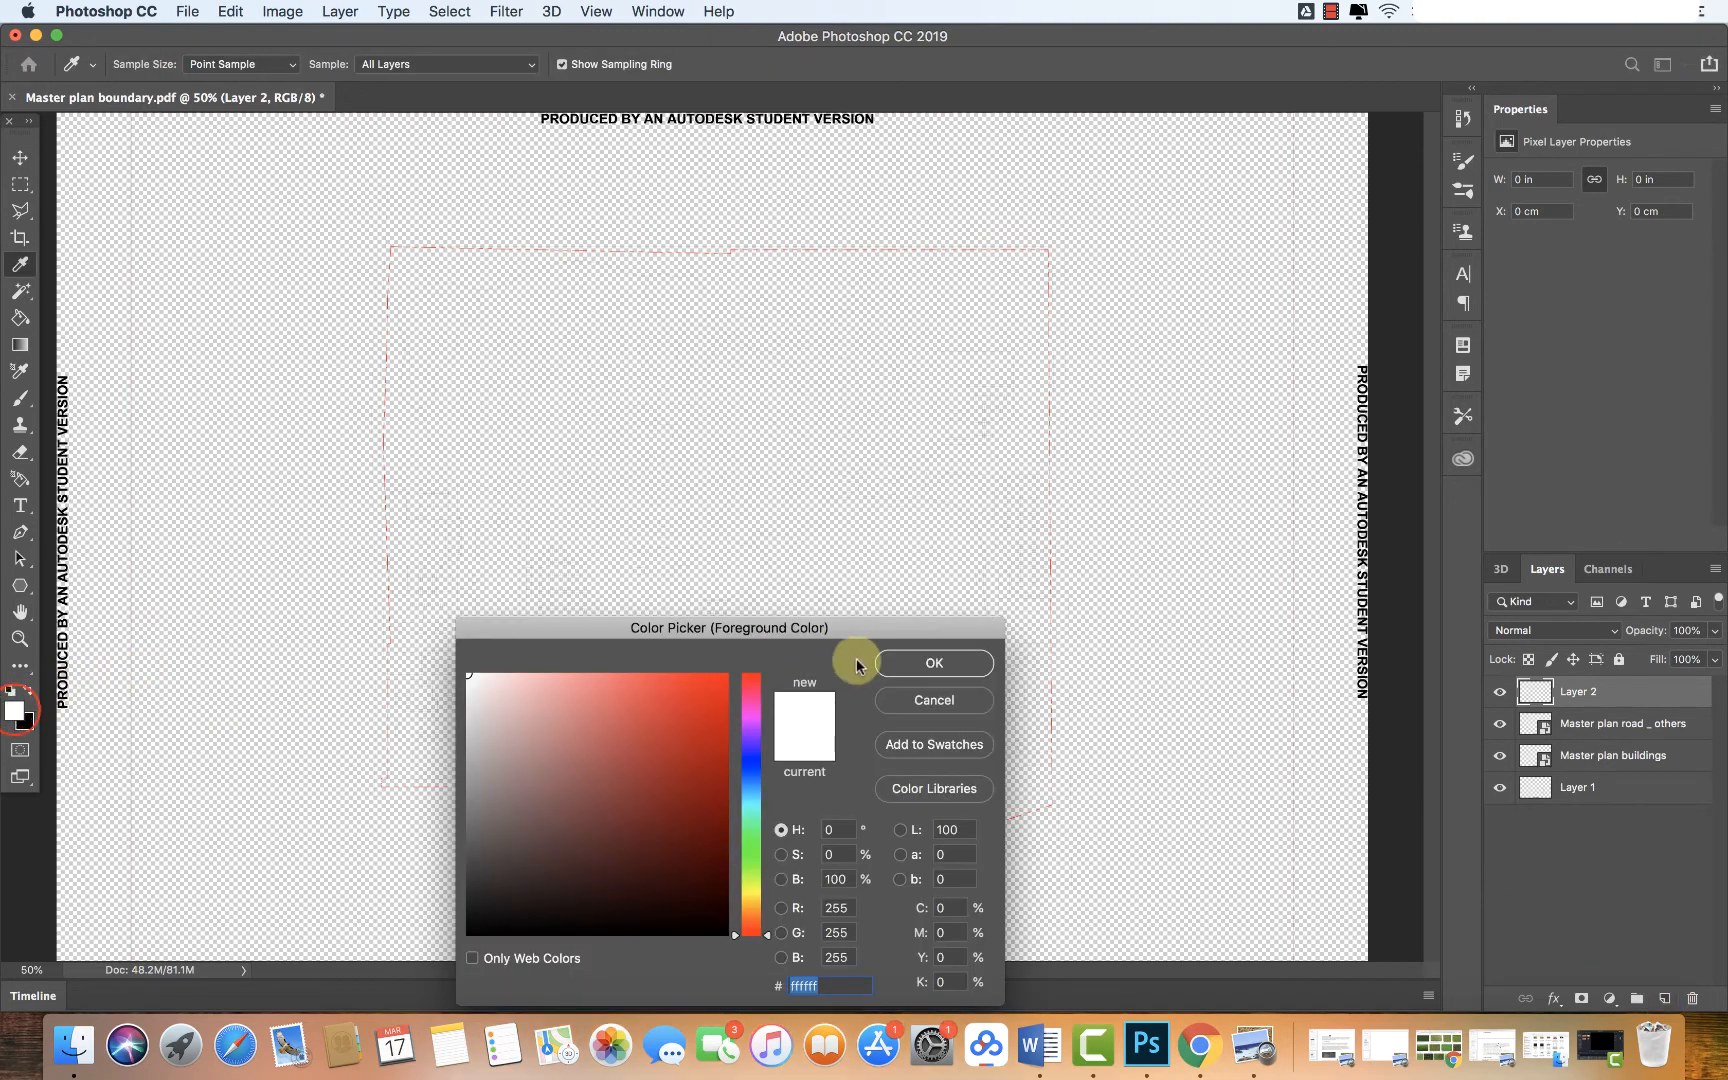
pyautogui.click(914, 663)
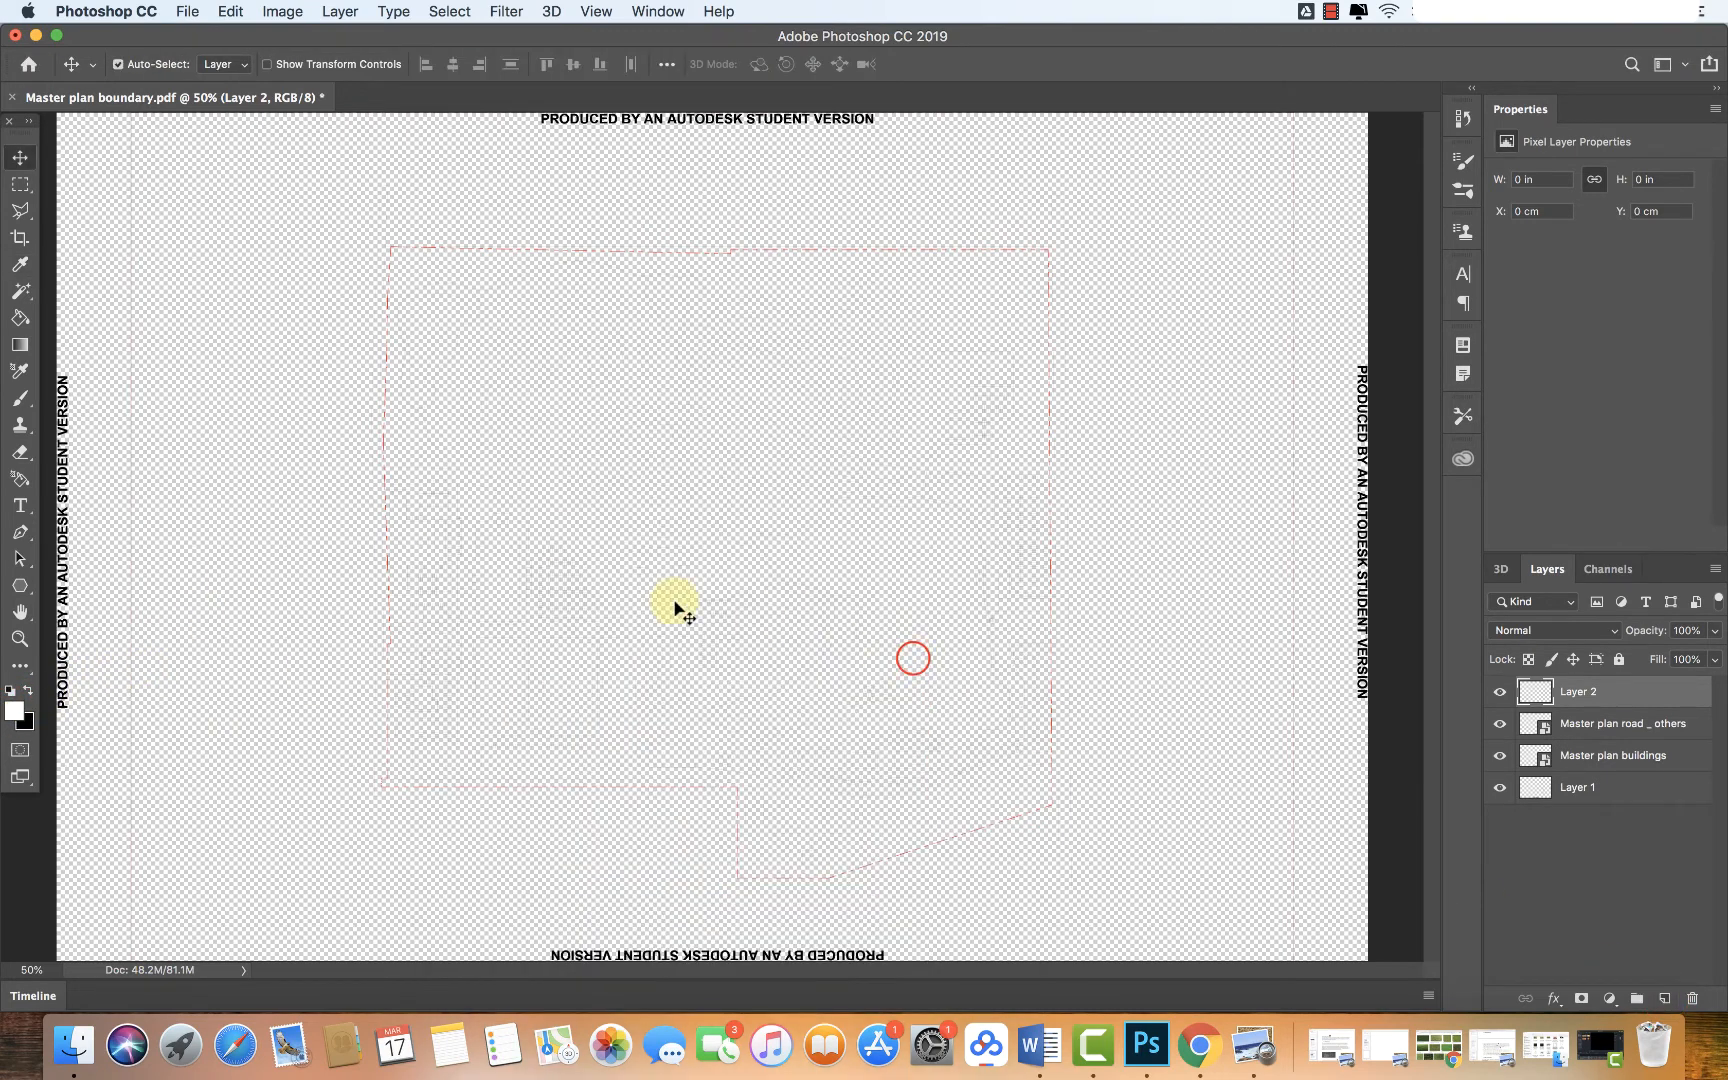
pyautogui.click(18, 320)
pyautogui.click(444, 533)
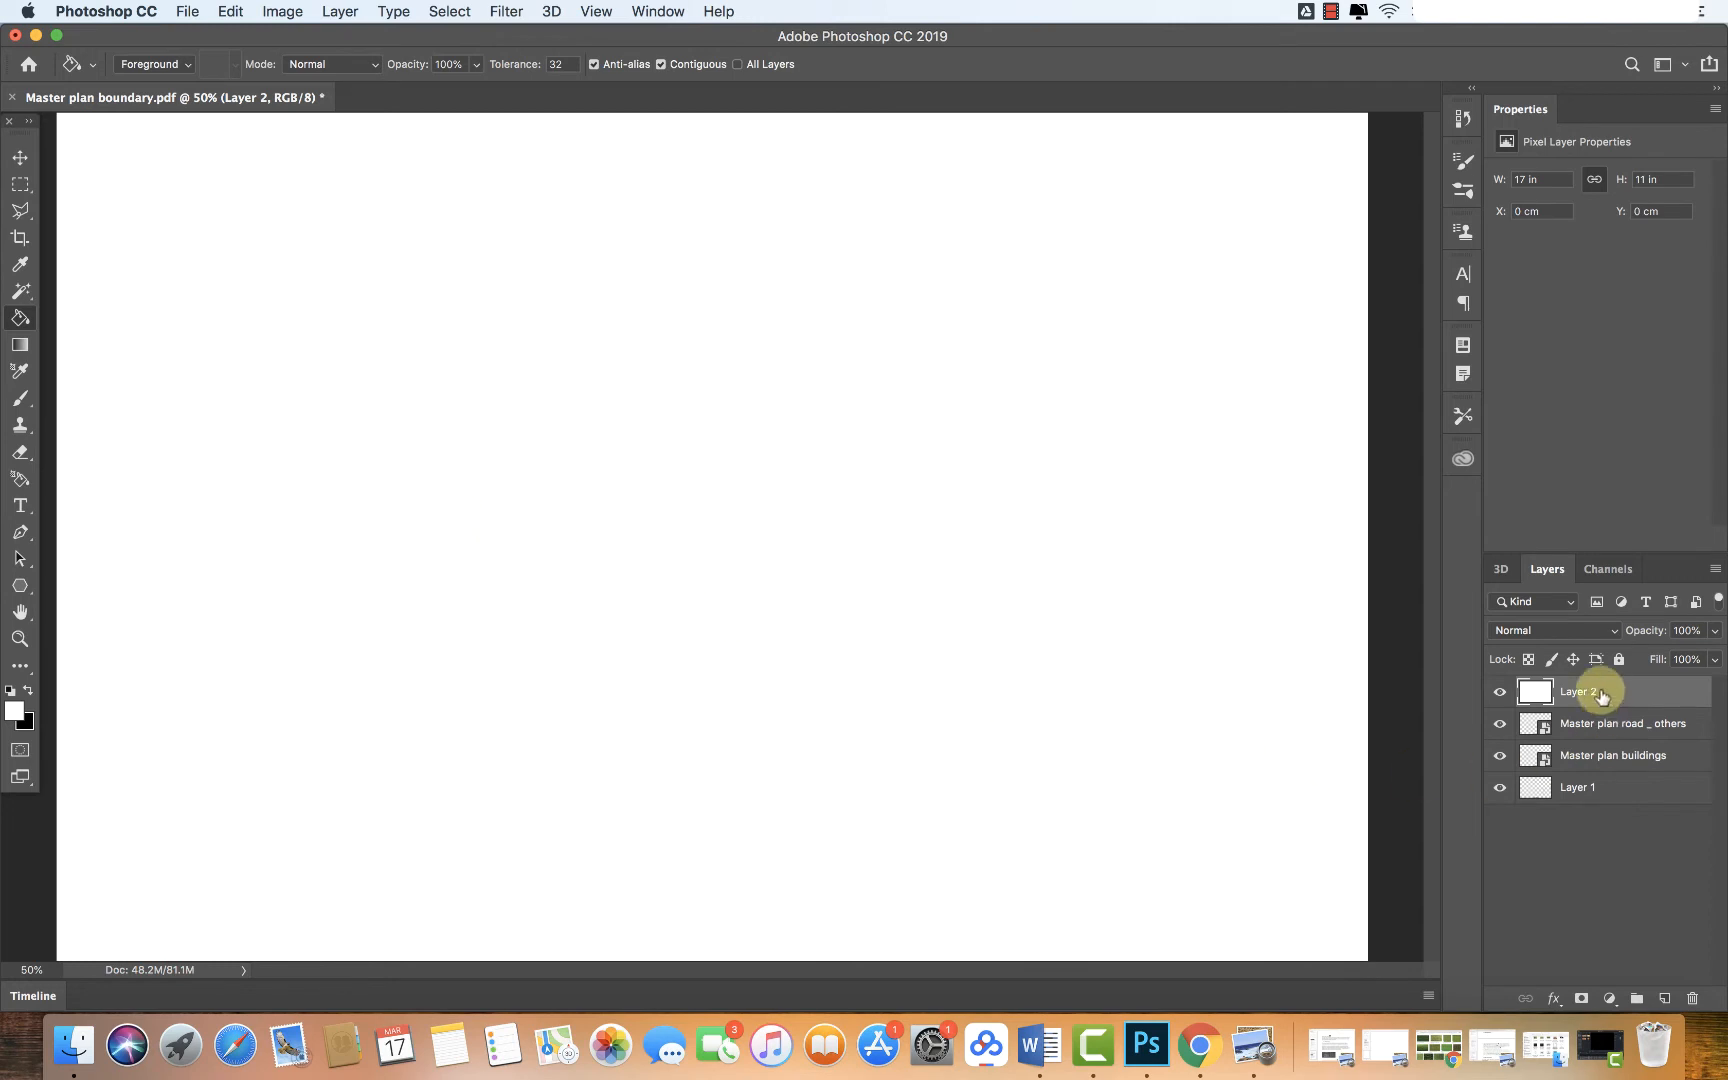
pyautogui.moveTo(1600, 690); pyautogui.dragTo(1600, 797)
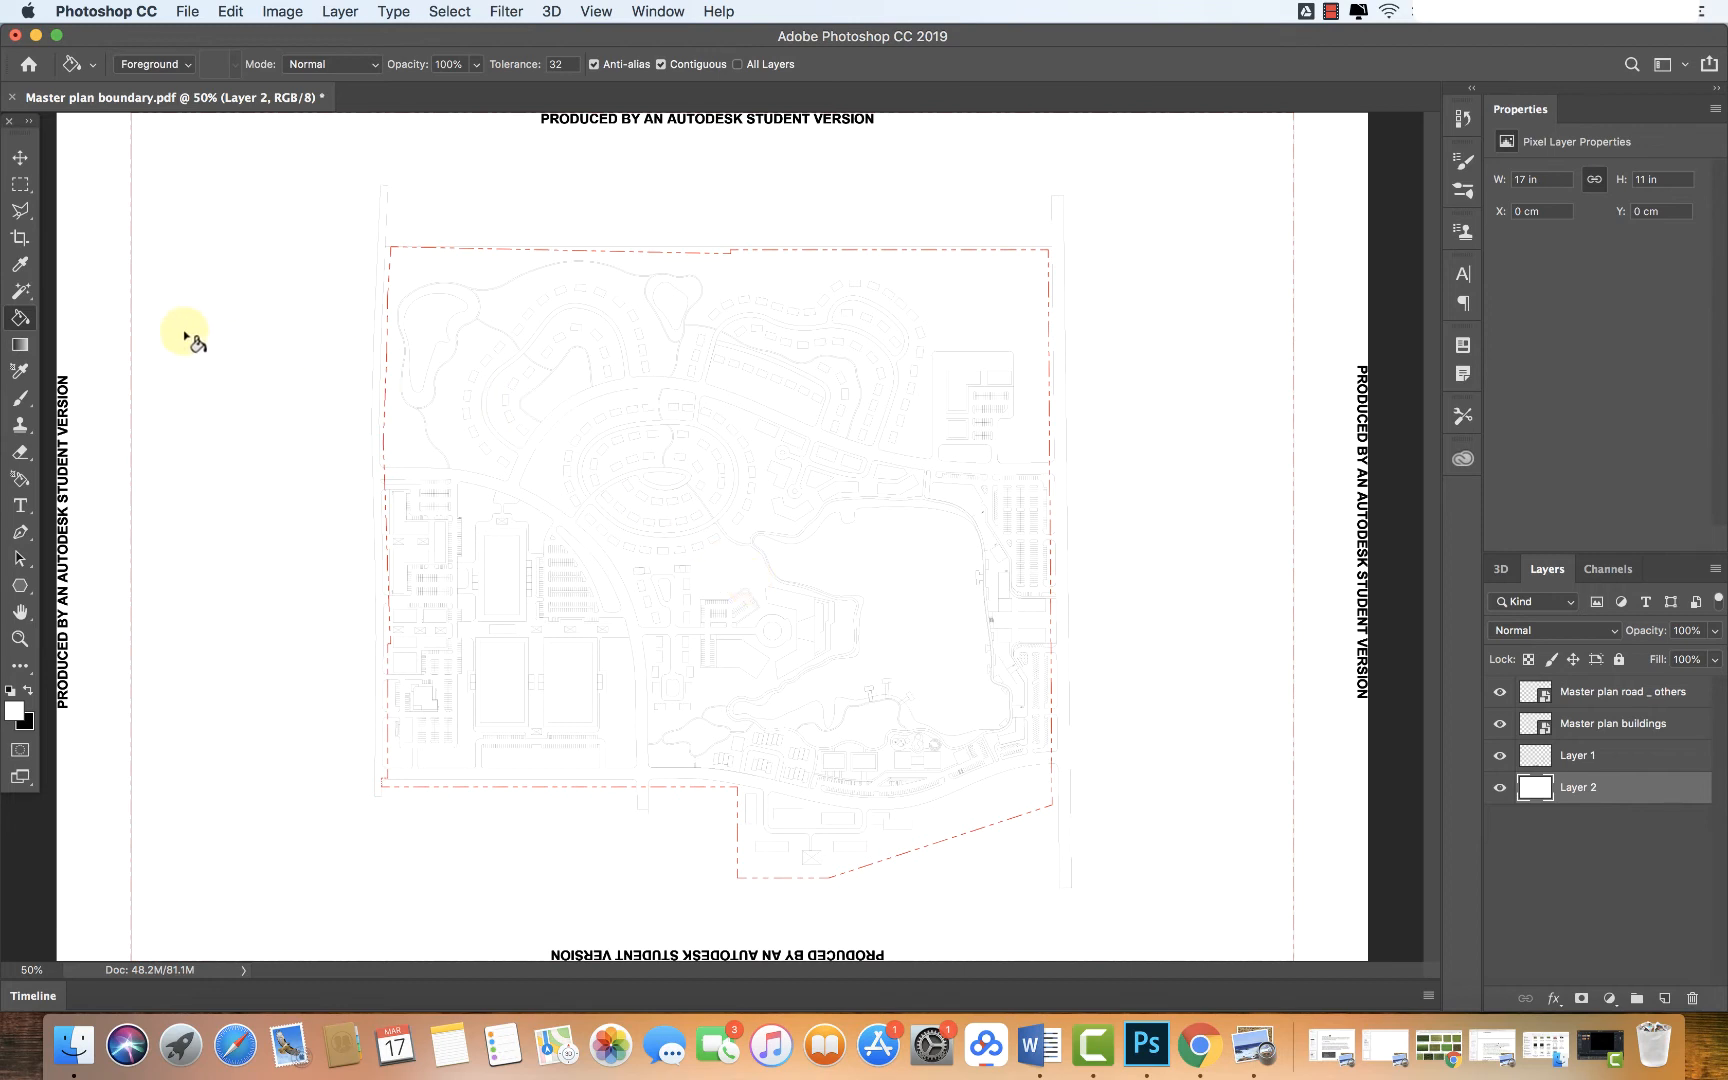
# Crop the canvas on all four sides to about 14.35 by 10.1 in, cutting off the student version stamps around the plan
pyautogui.click(20, 239)
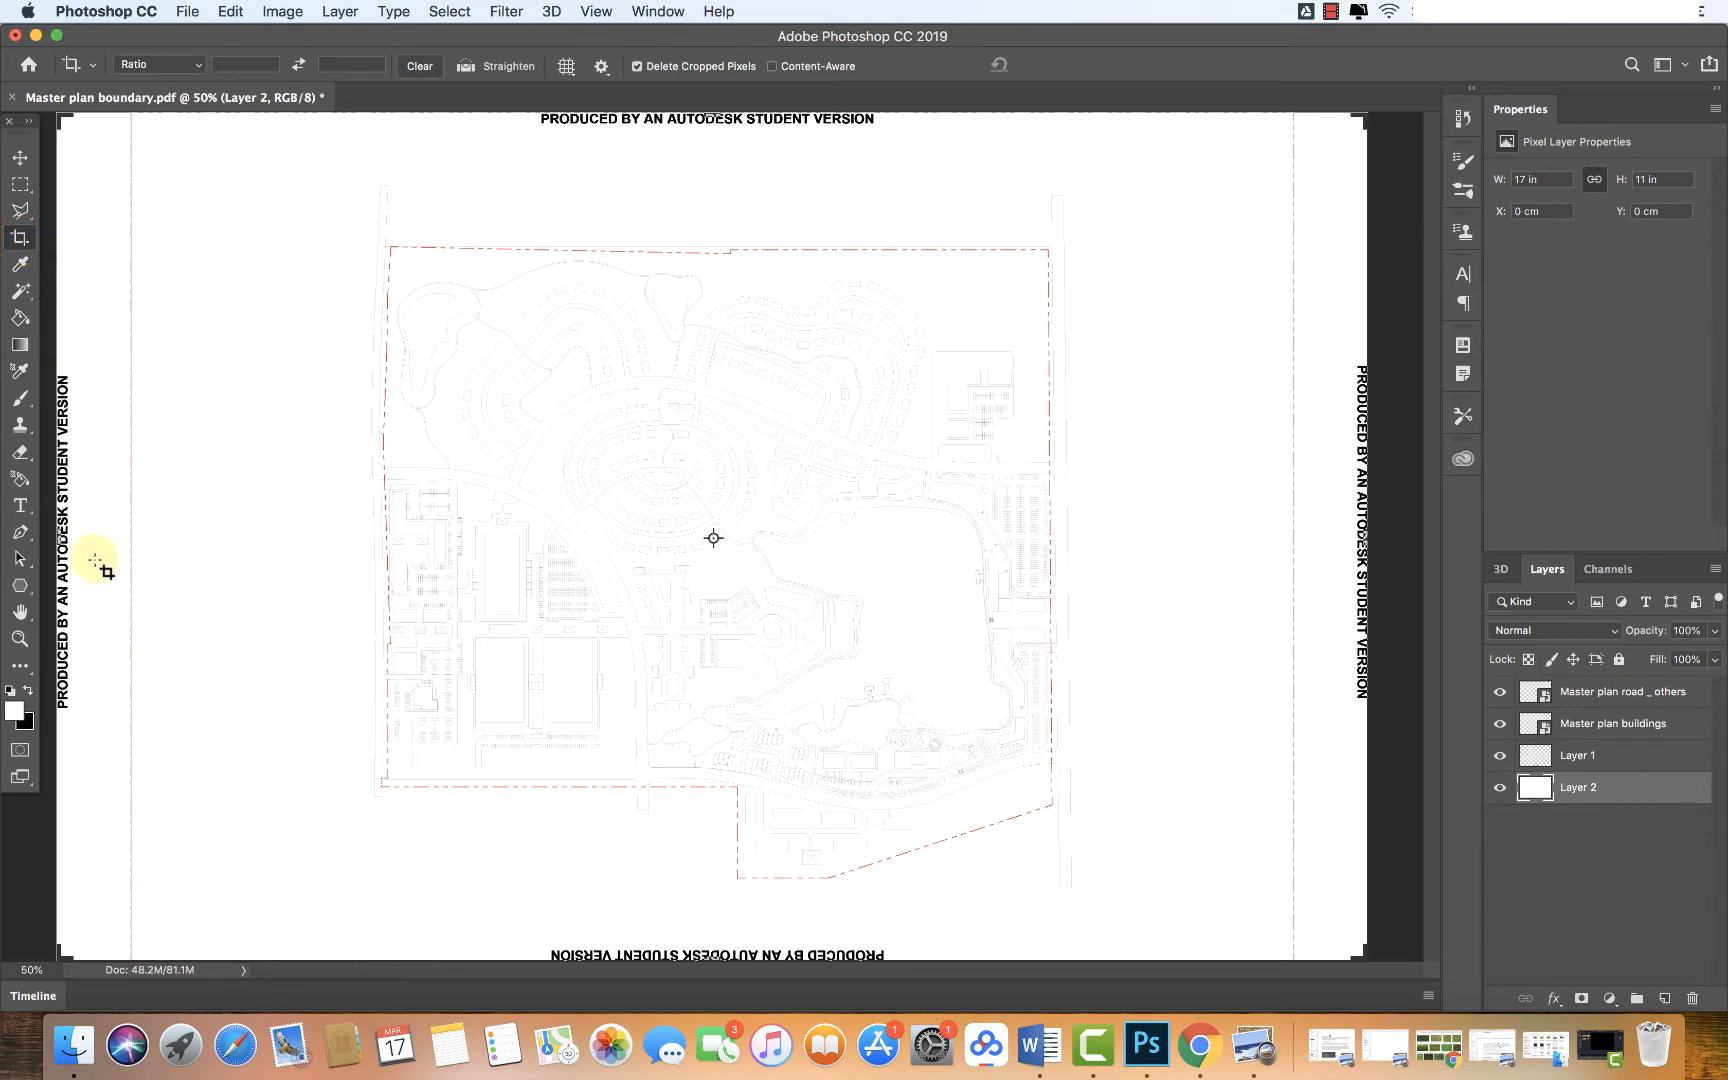
pyautogui.moveTo(57, 537); pyautogui.dragTo(110, 536)
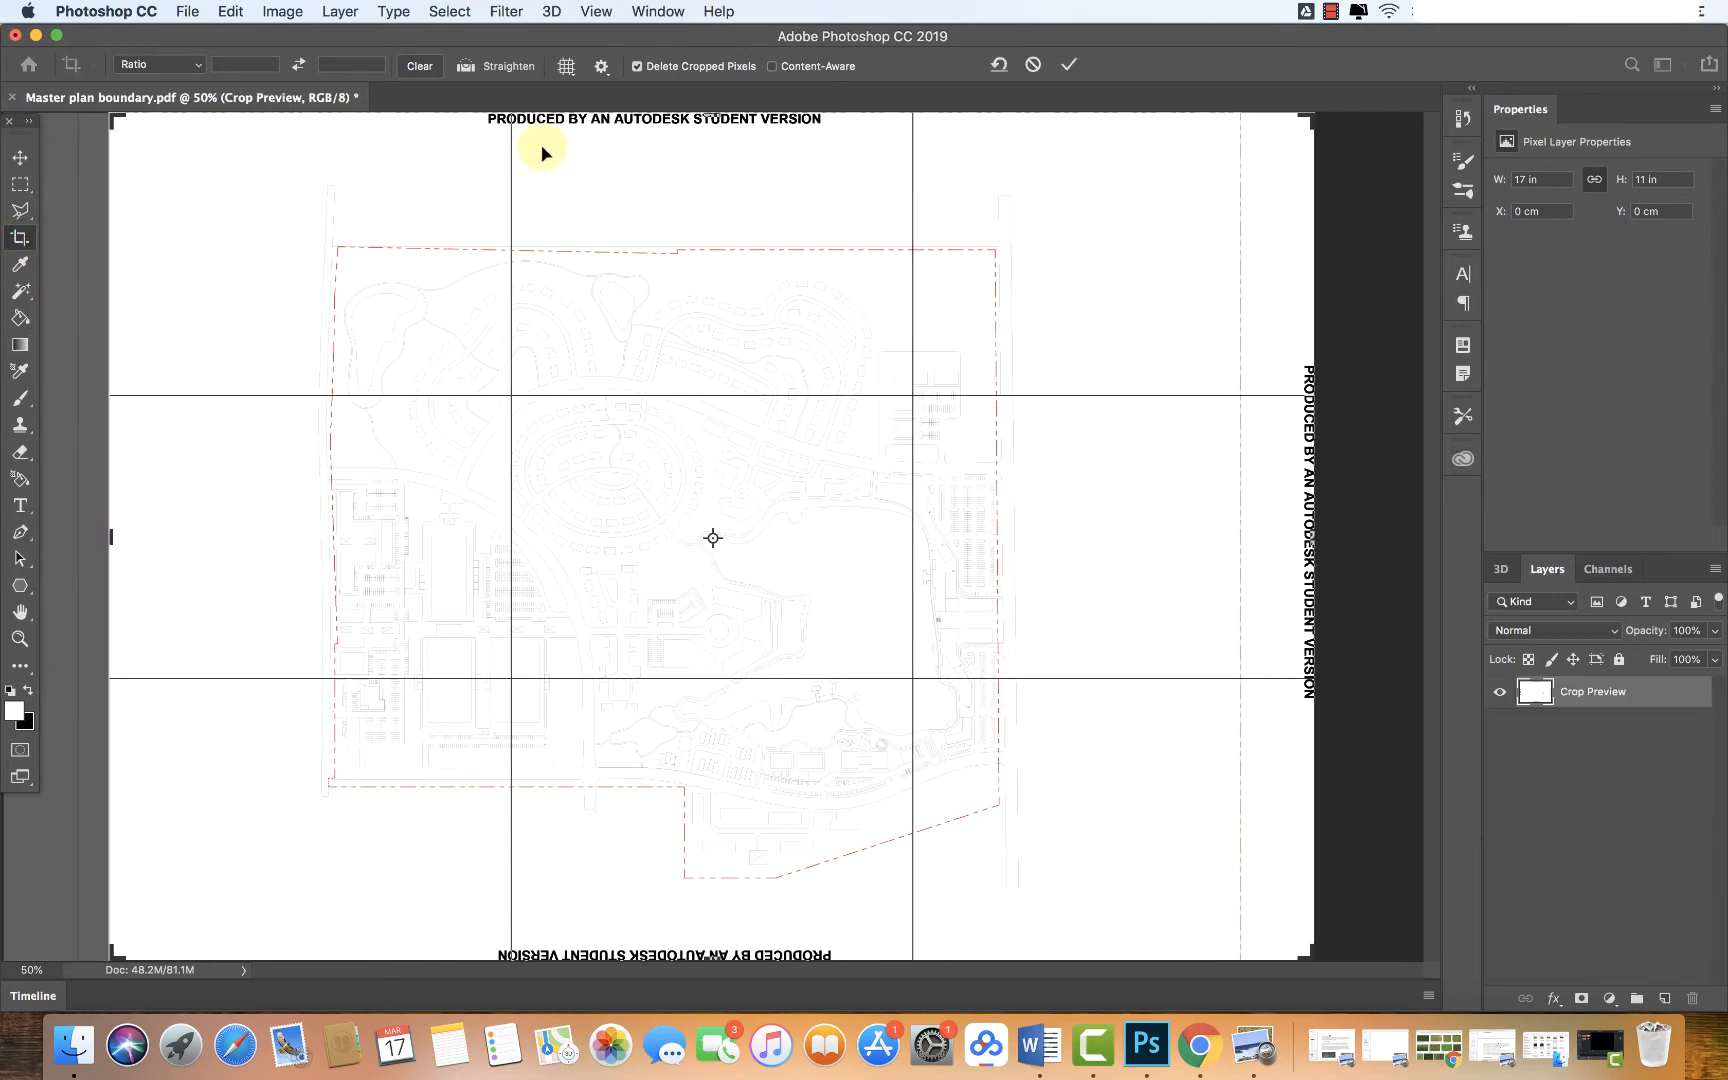
pyautogui.moveTo(633, 113); pyautogui.dragTo(632, 126)
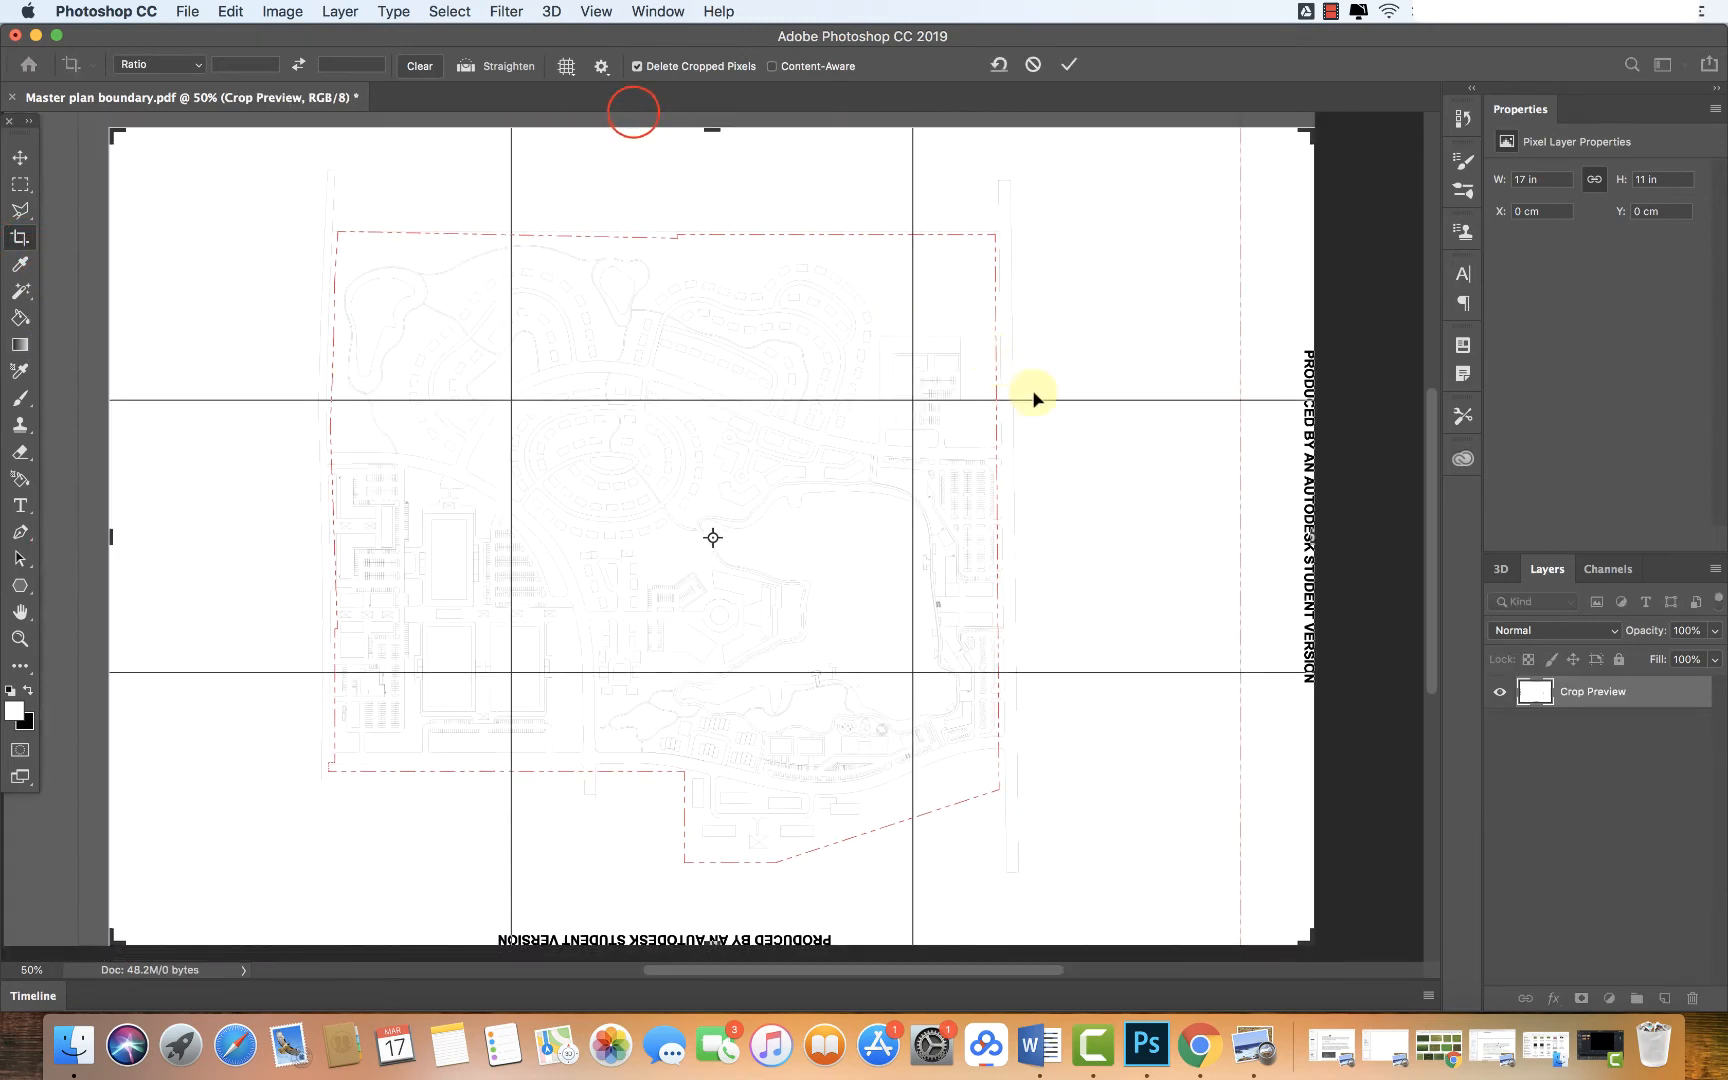
pyautogui.moveTo(1318, 537); pyautogui.dragTo(1266, 537)
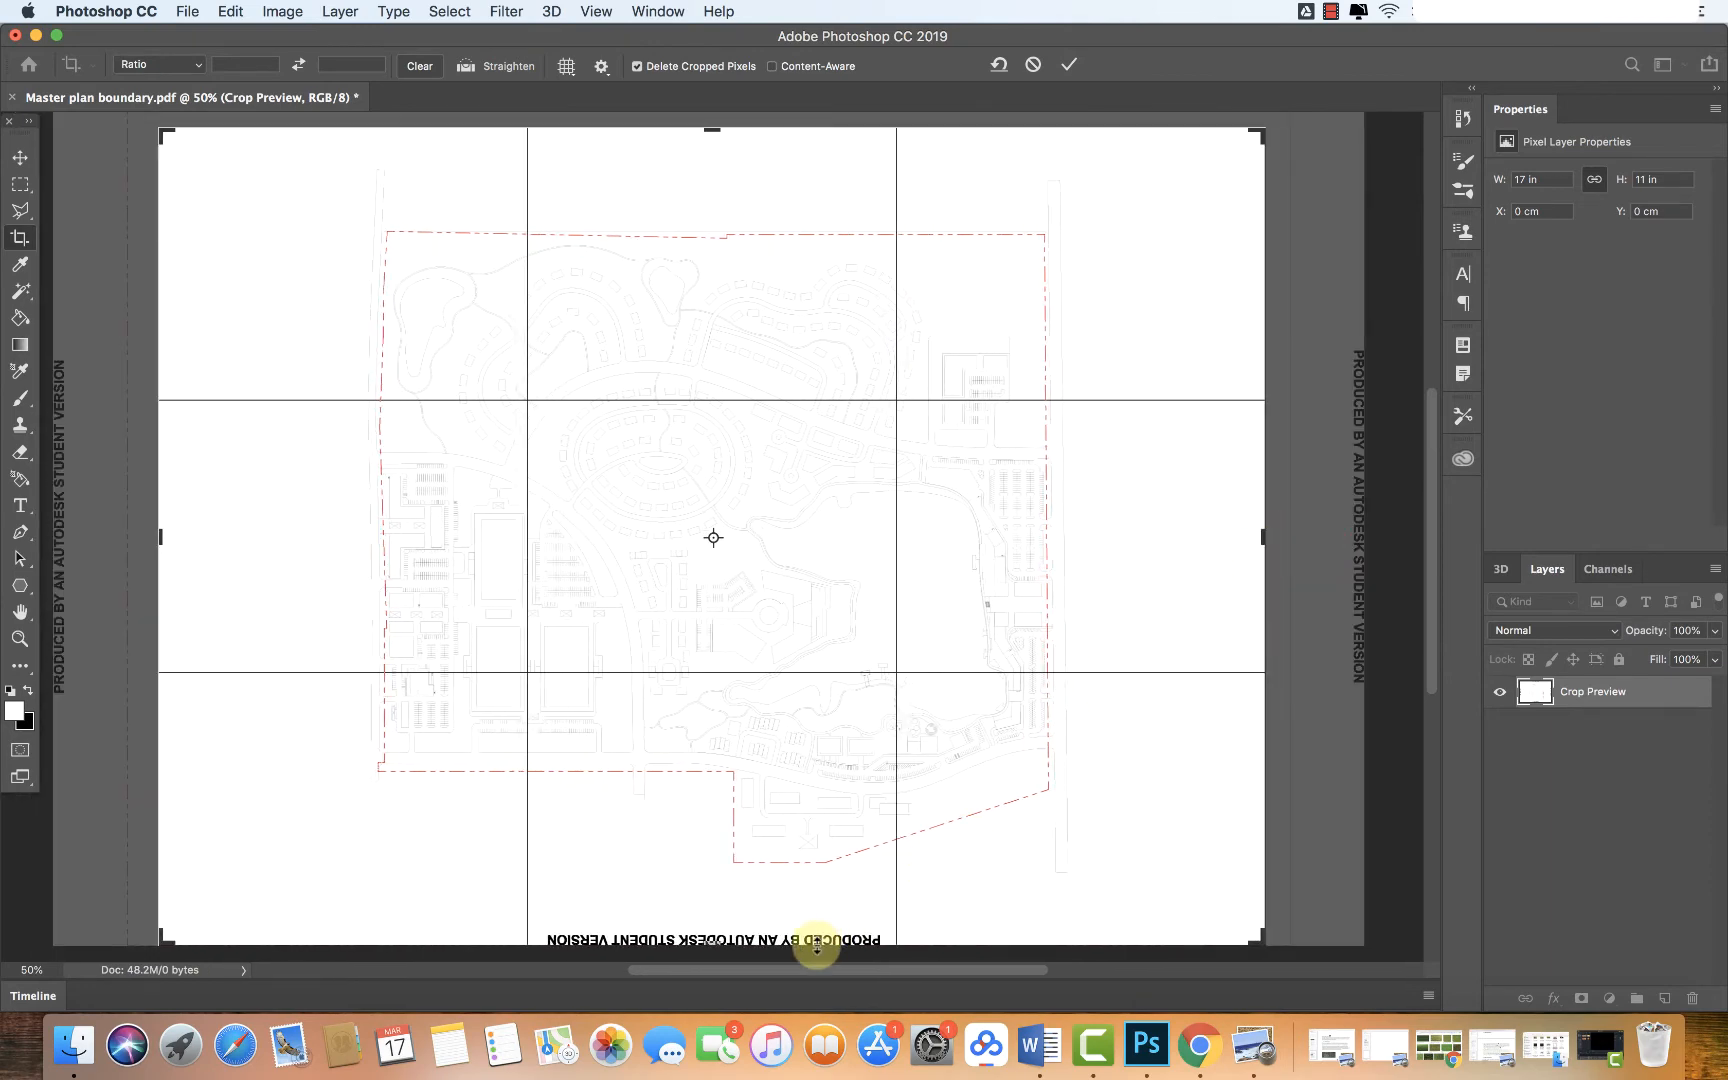
pyautogui.moveTo(817, 945); pyautogui.dragTo(814, 924)
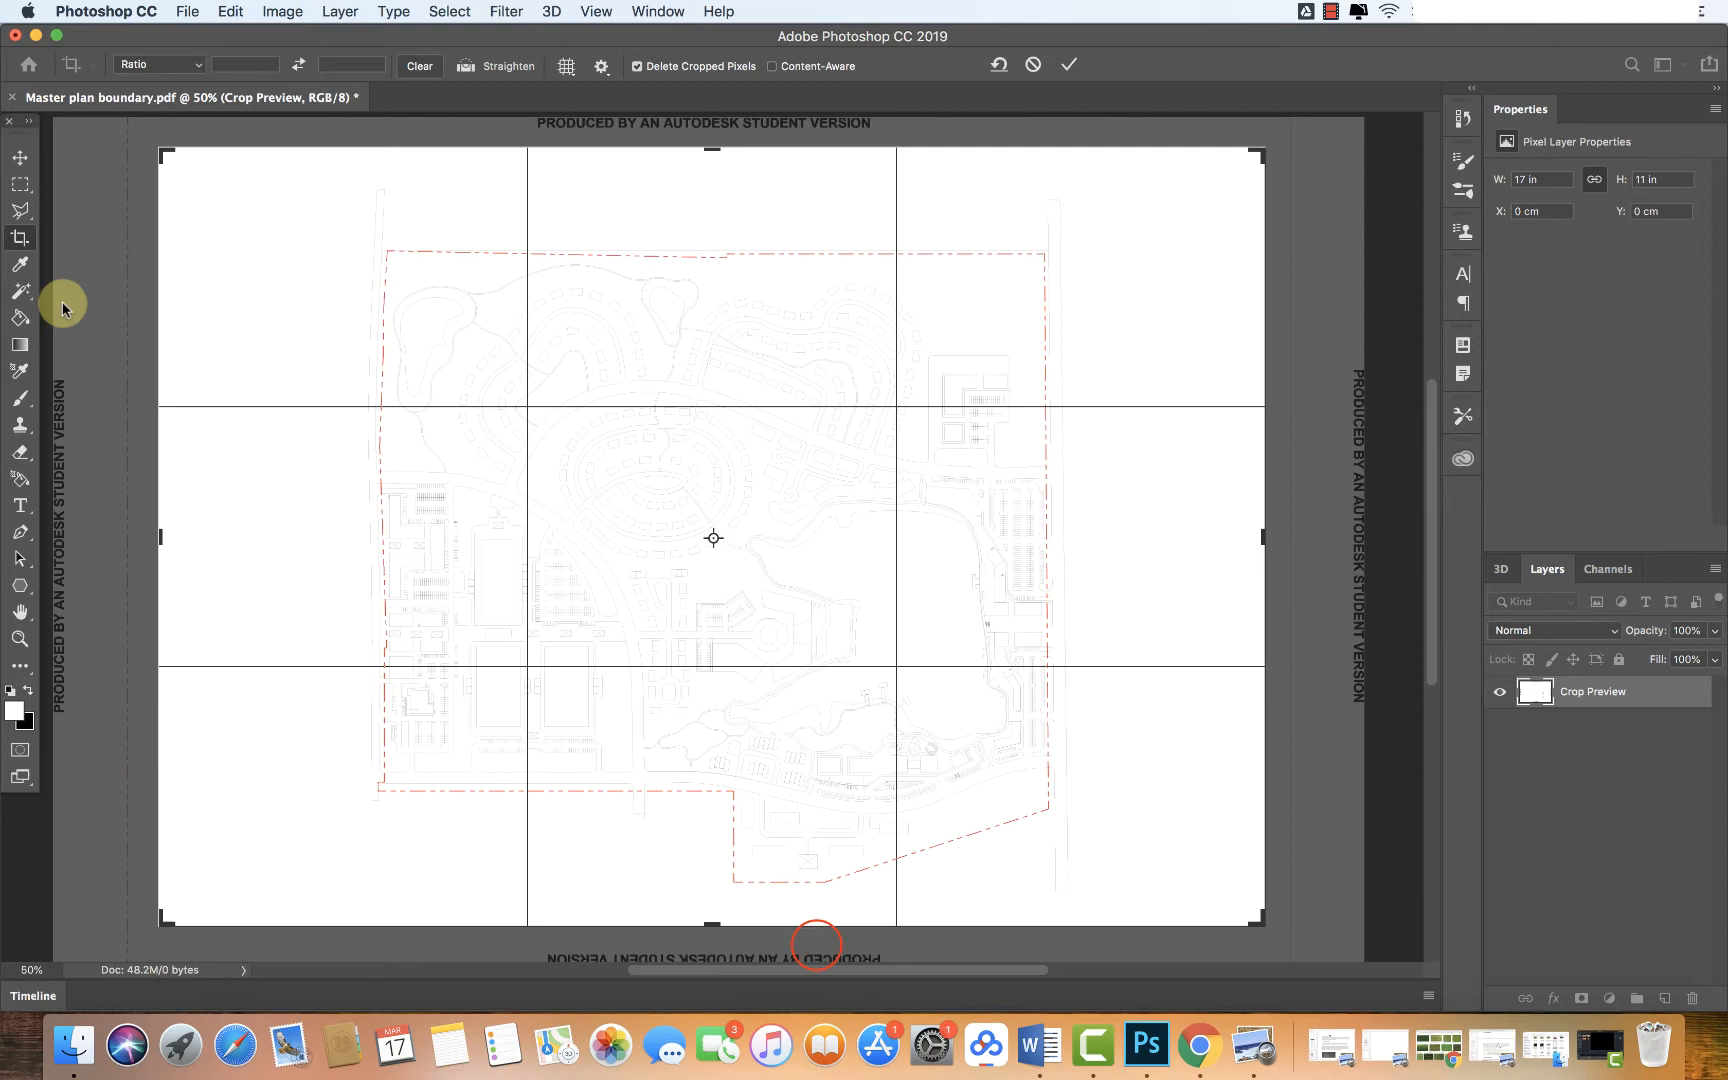
pyautogui.click(20, 157)
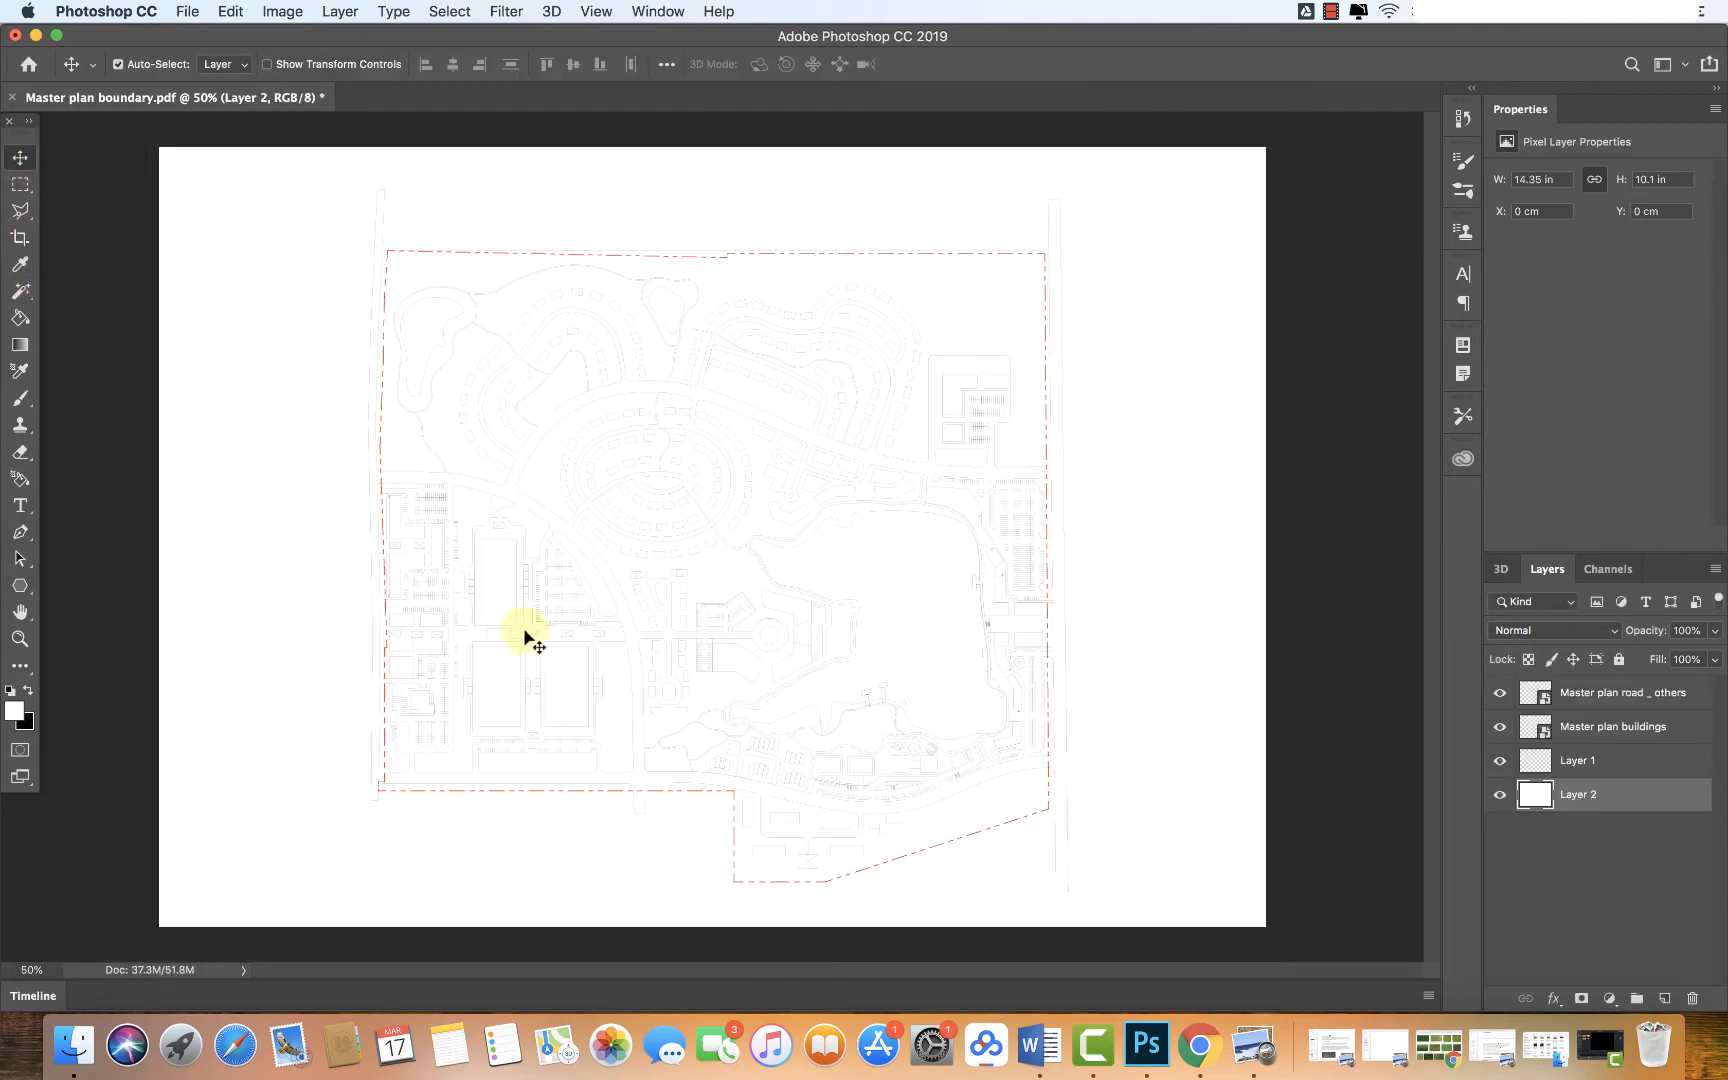
# Rasterize the Master plan buildings and Master plan road _ others smart object layers
pyautogui.click(530, 640)
pyautogui.press('g')
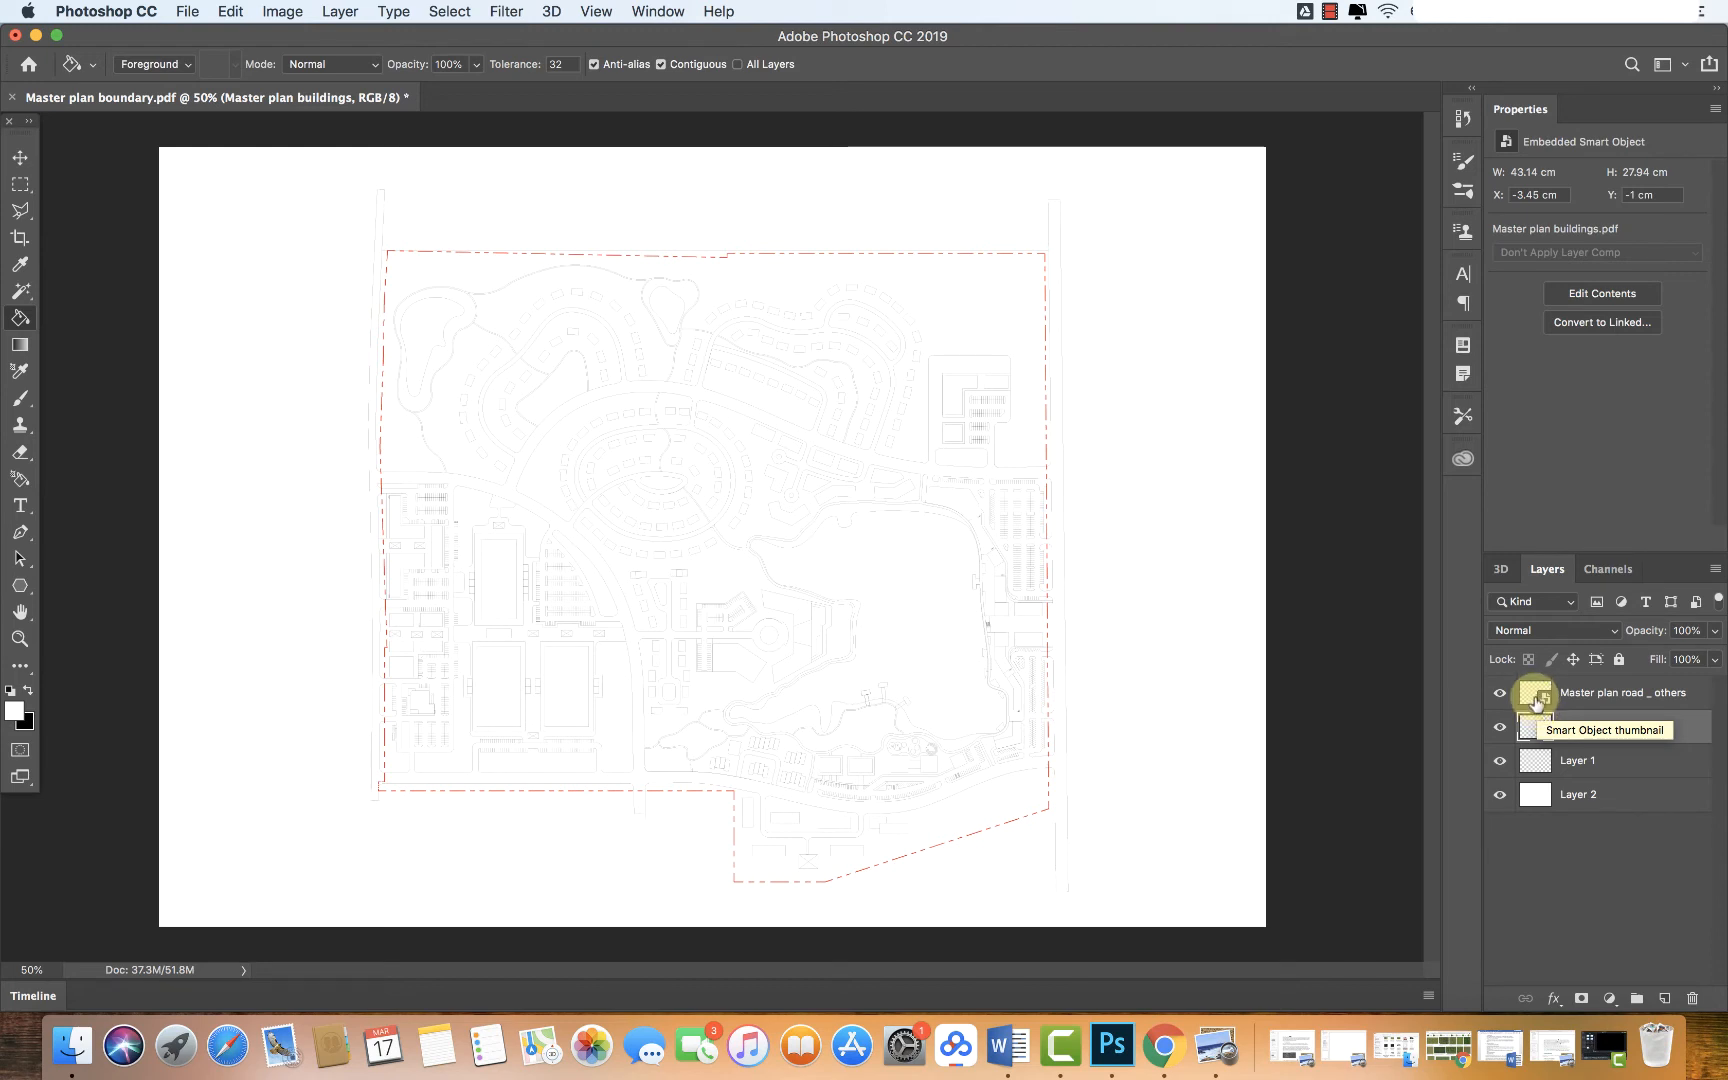
pyautogui.rightClick(1527, 733)
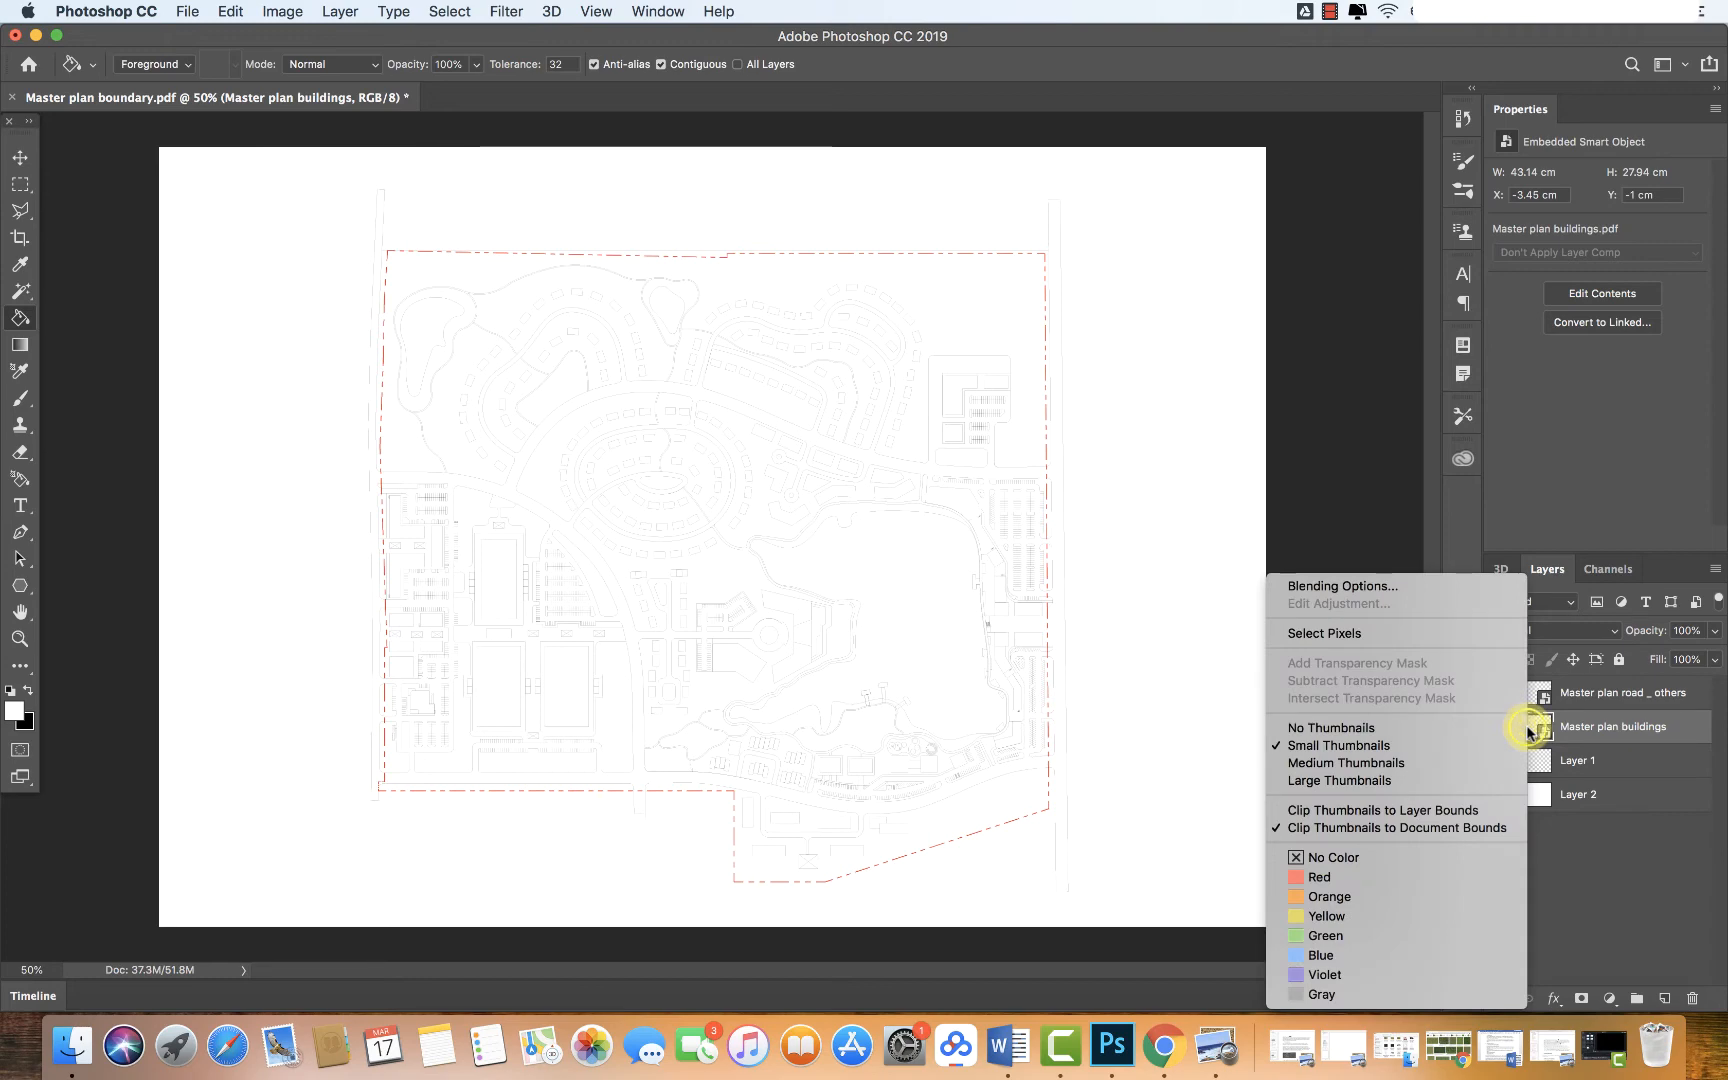
pyautogui.rightClick(1572, 733)
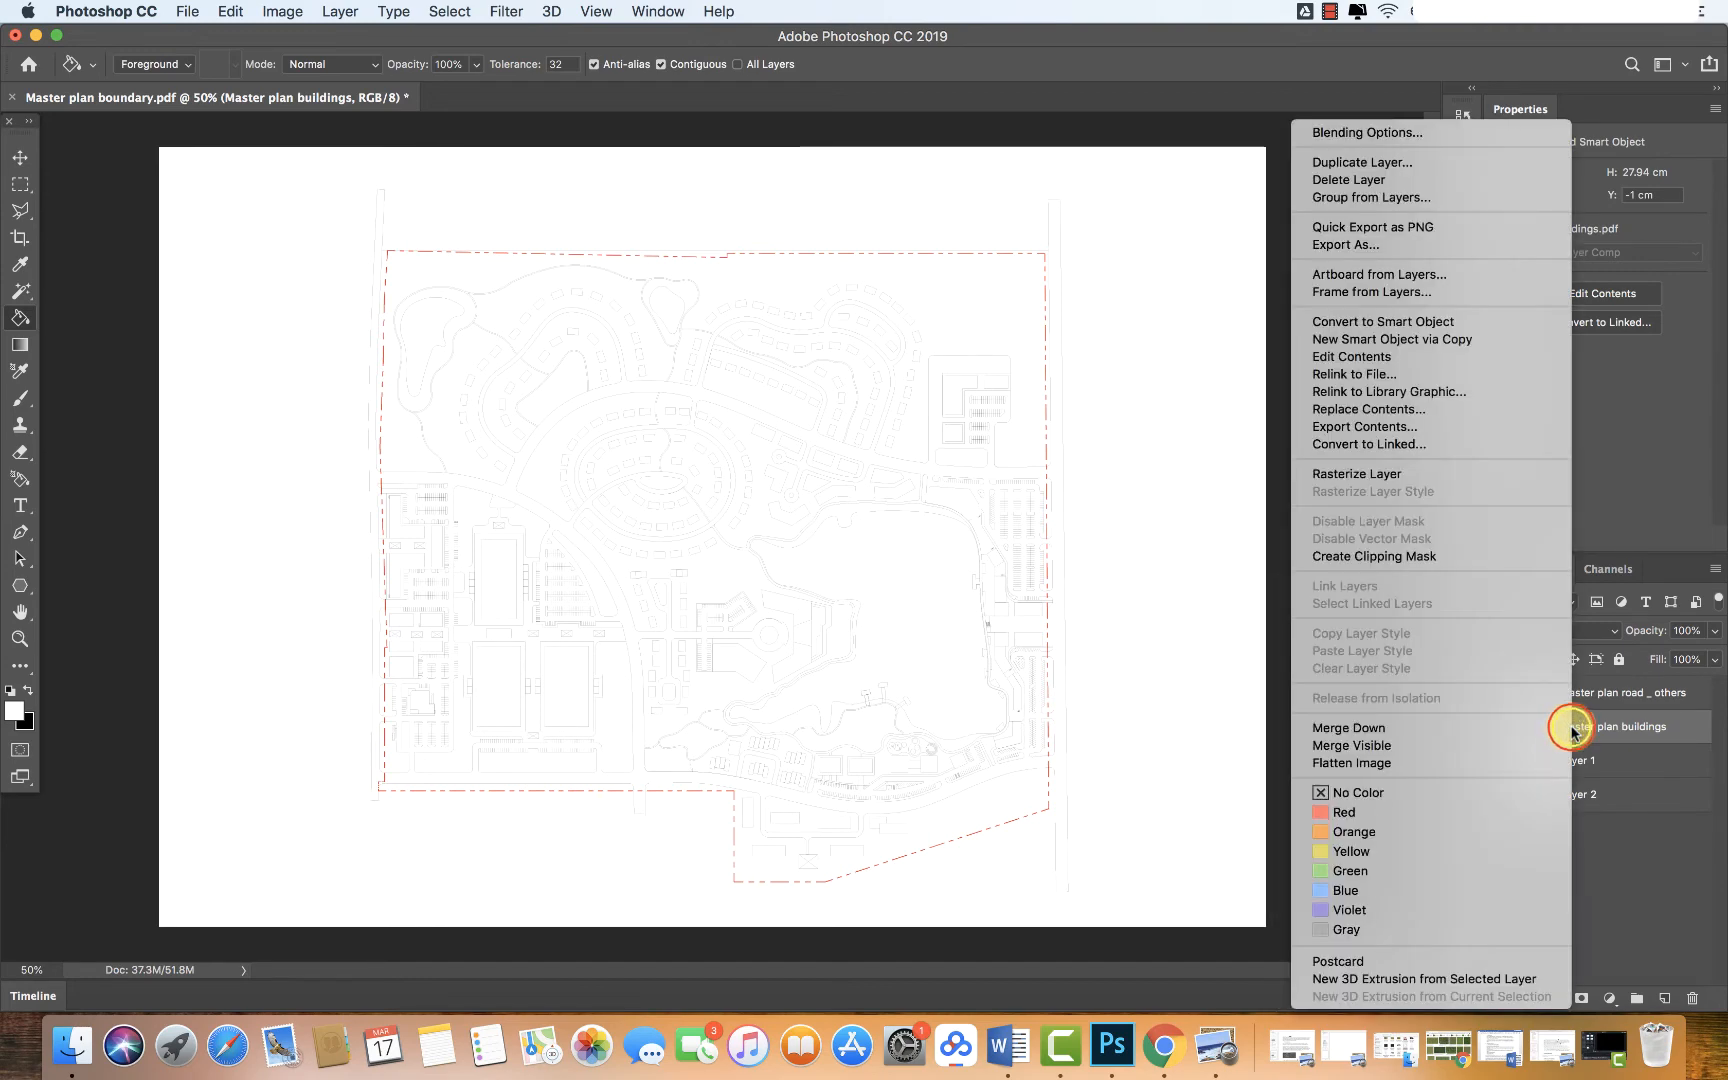
pyautogui.click(1405, 475)
pyautogui.click(1622, 695)
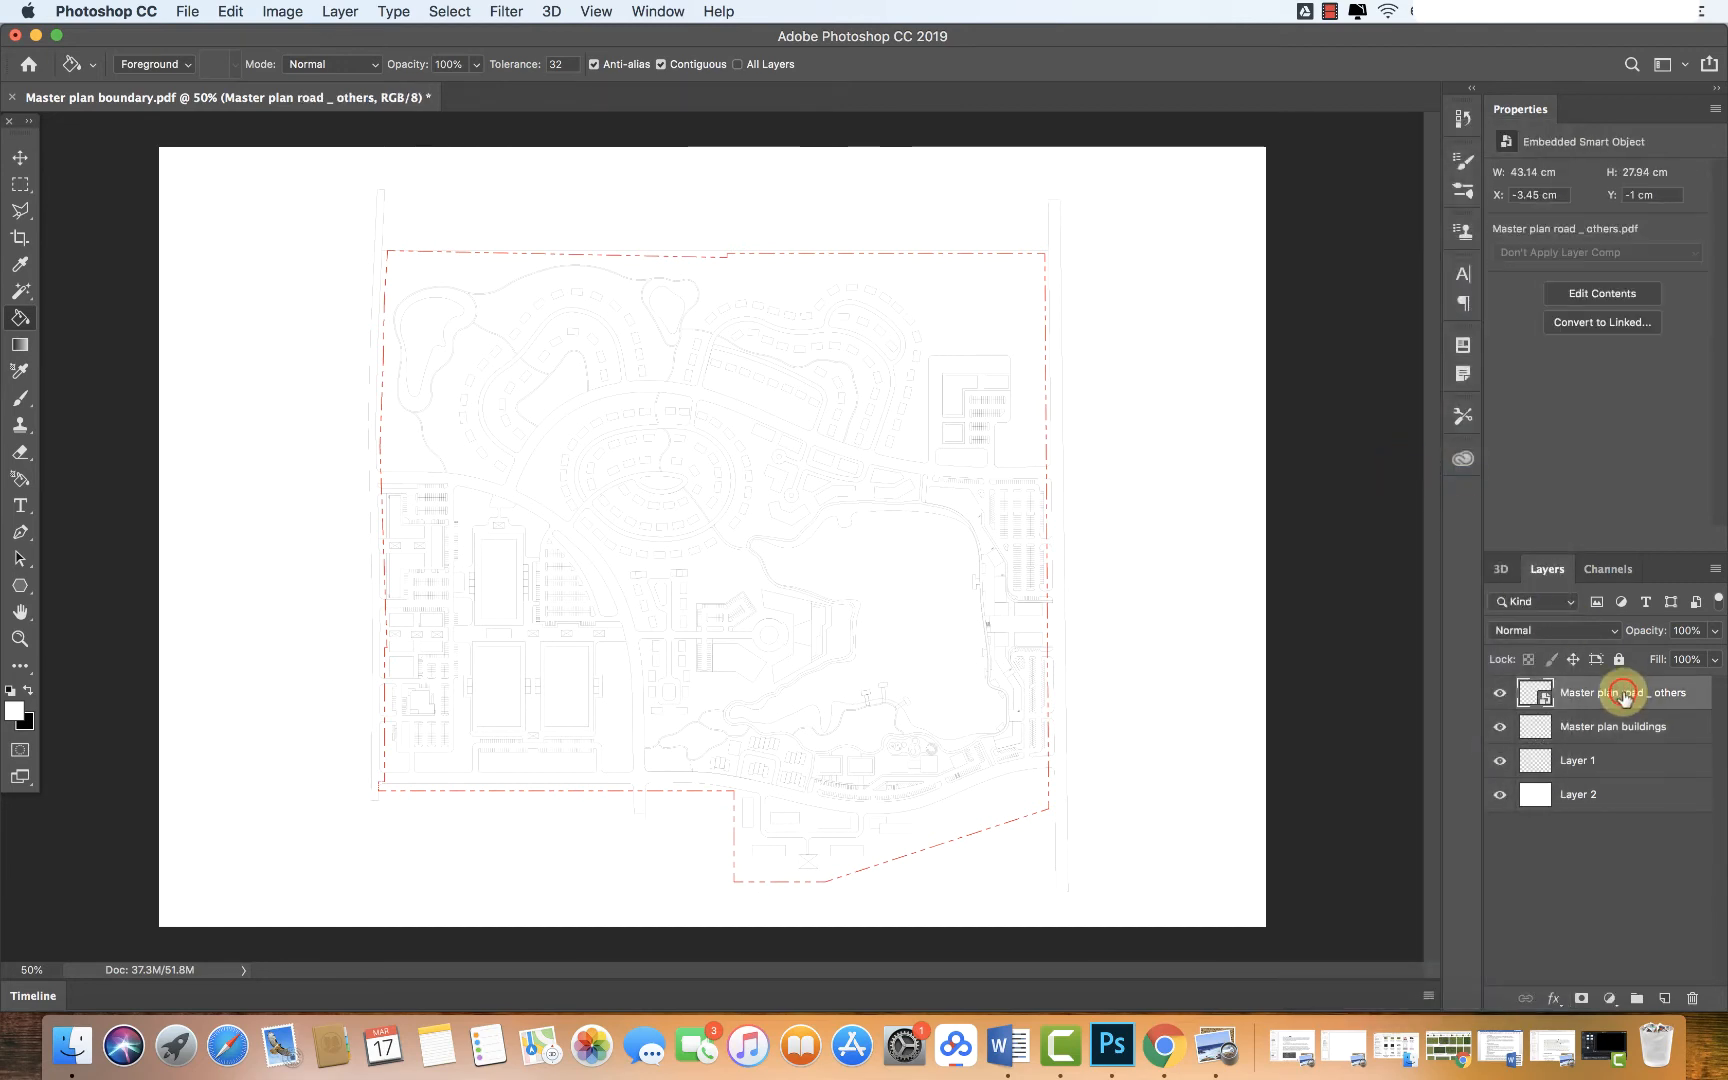
pyautogui.rightClick(1622, 697)
pyautogui.click(1428, 480)
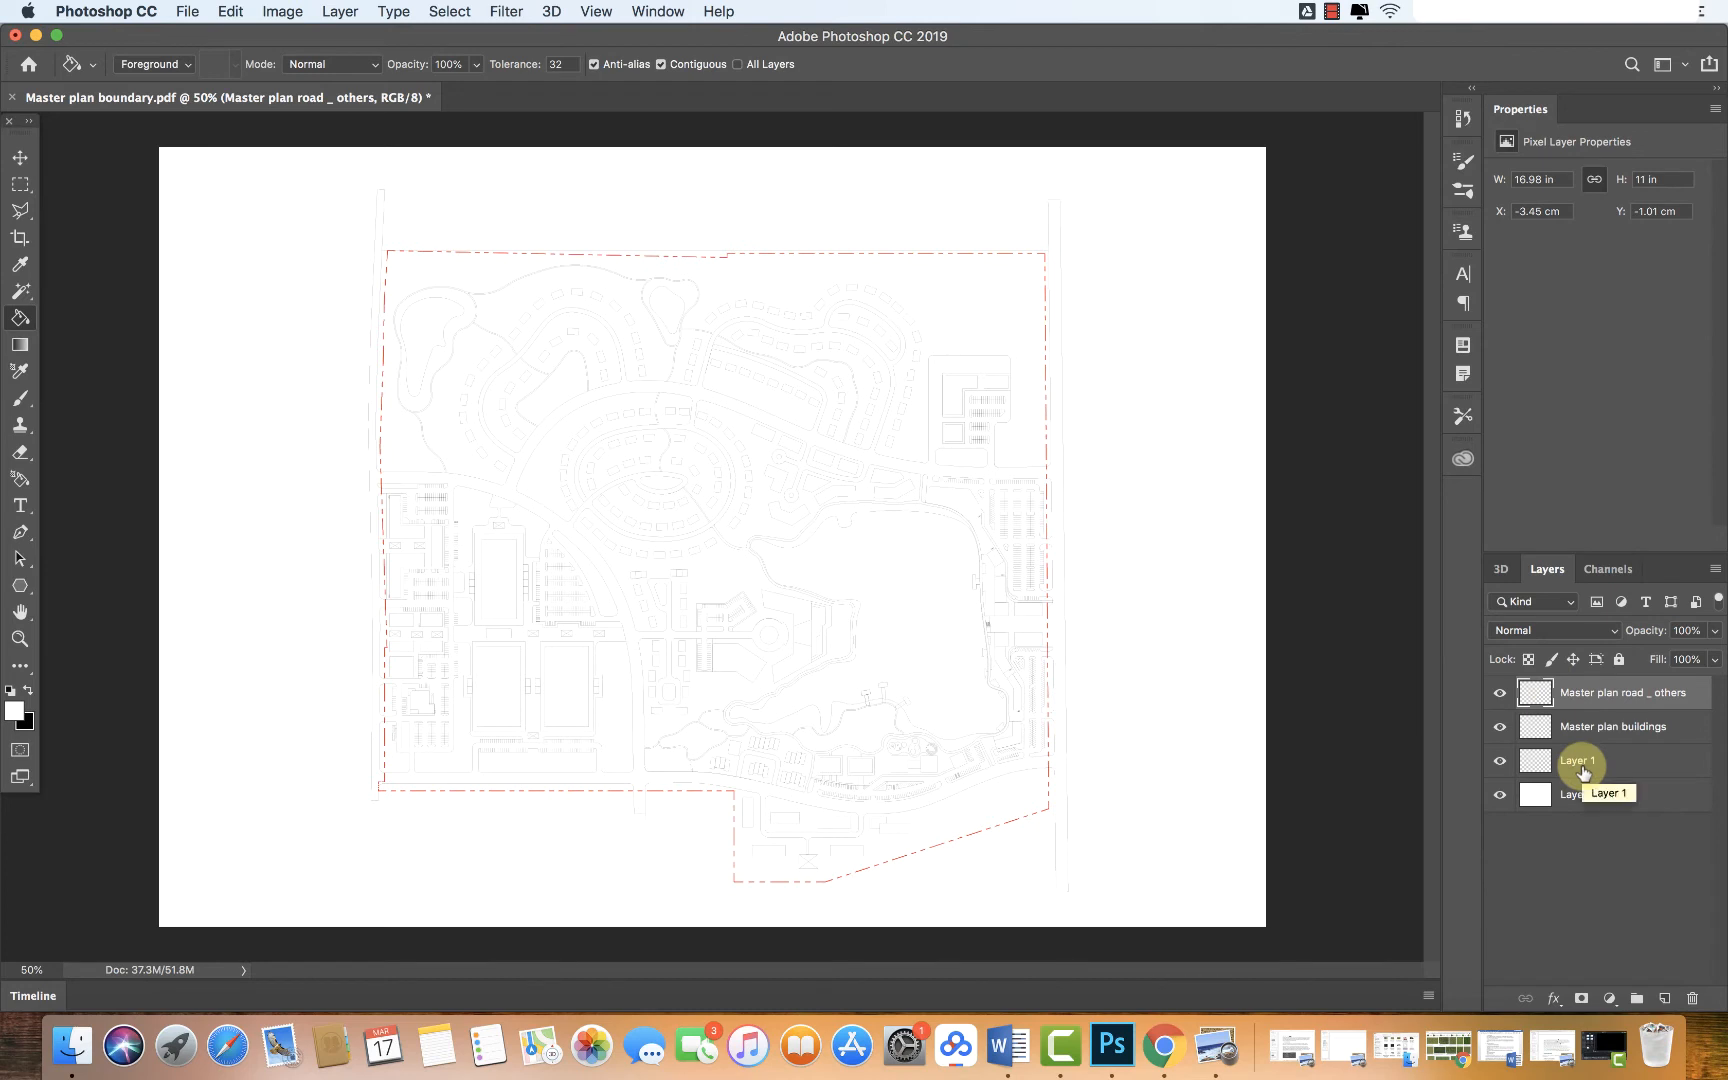
# Rename the white layer at the bottom of the layer stack as Background
pyautogui.click(1570, 794)
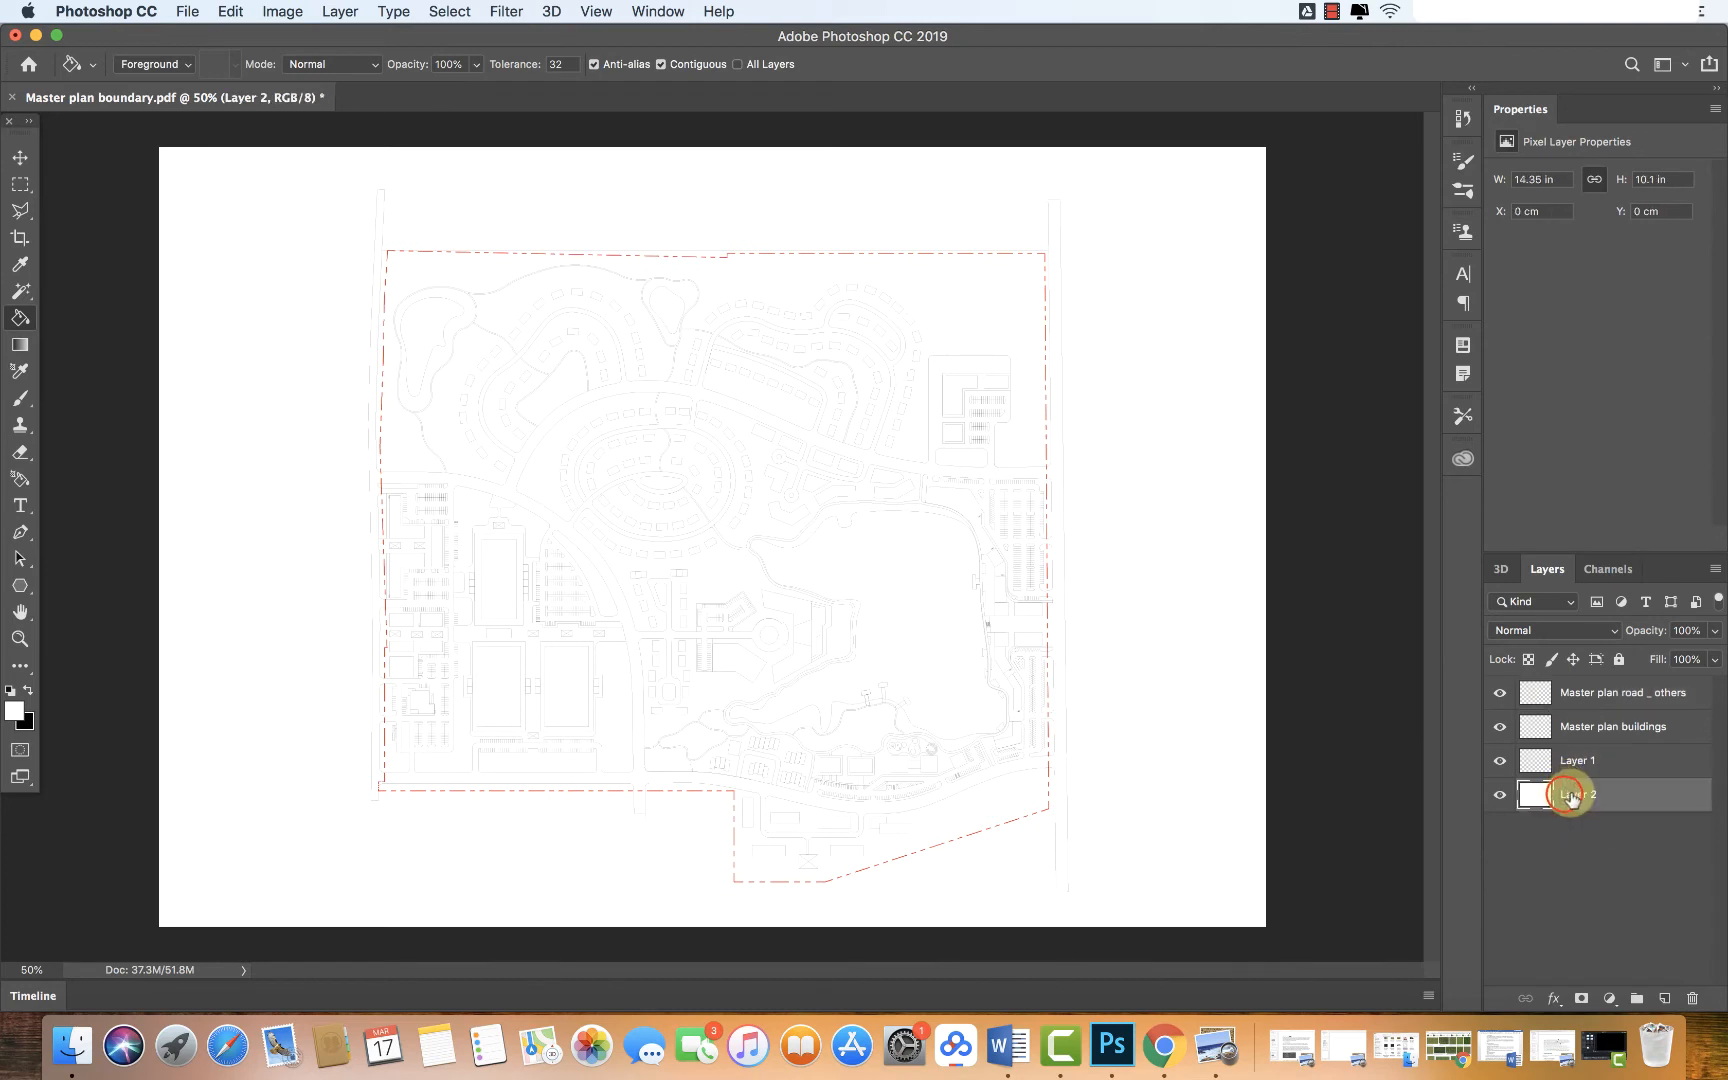
pyautogui.doubleClick(1570, 794)
pyautogui.write('B')
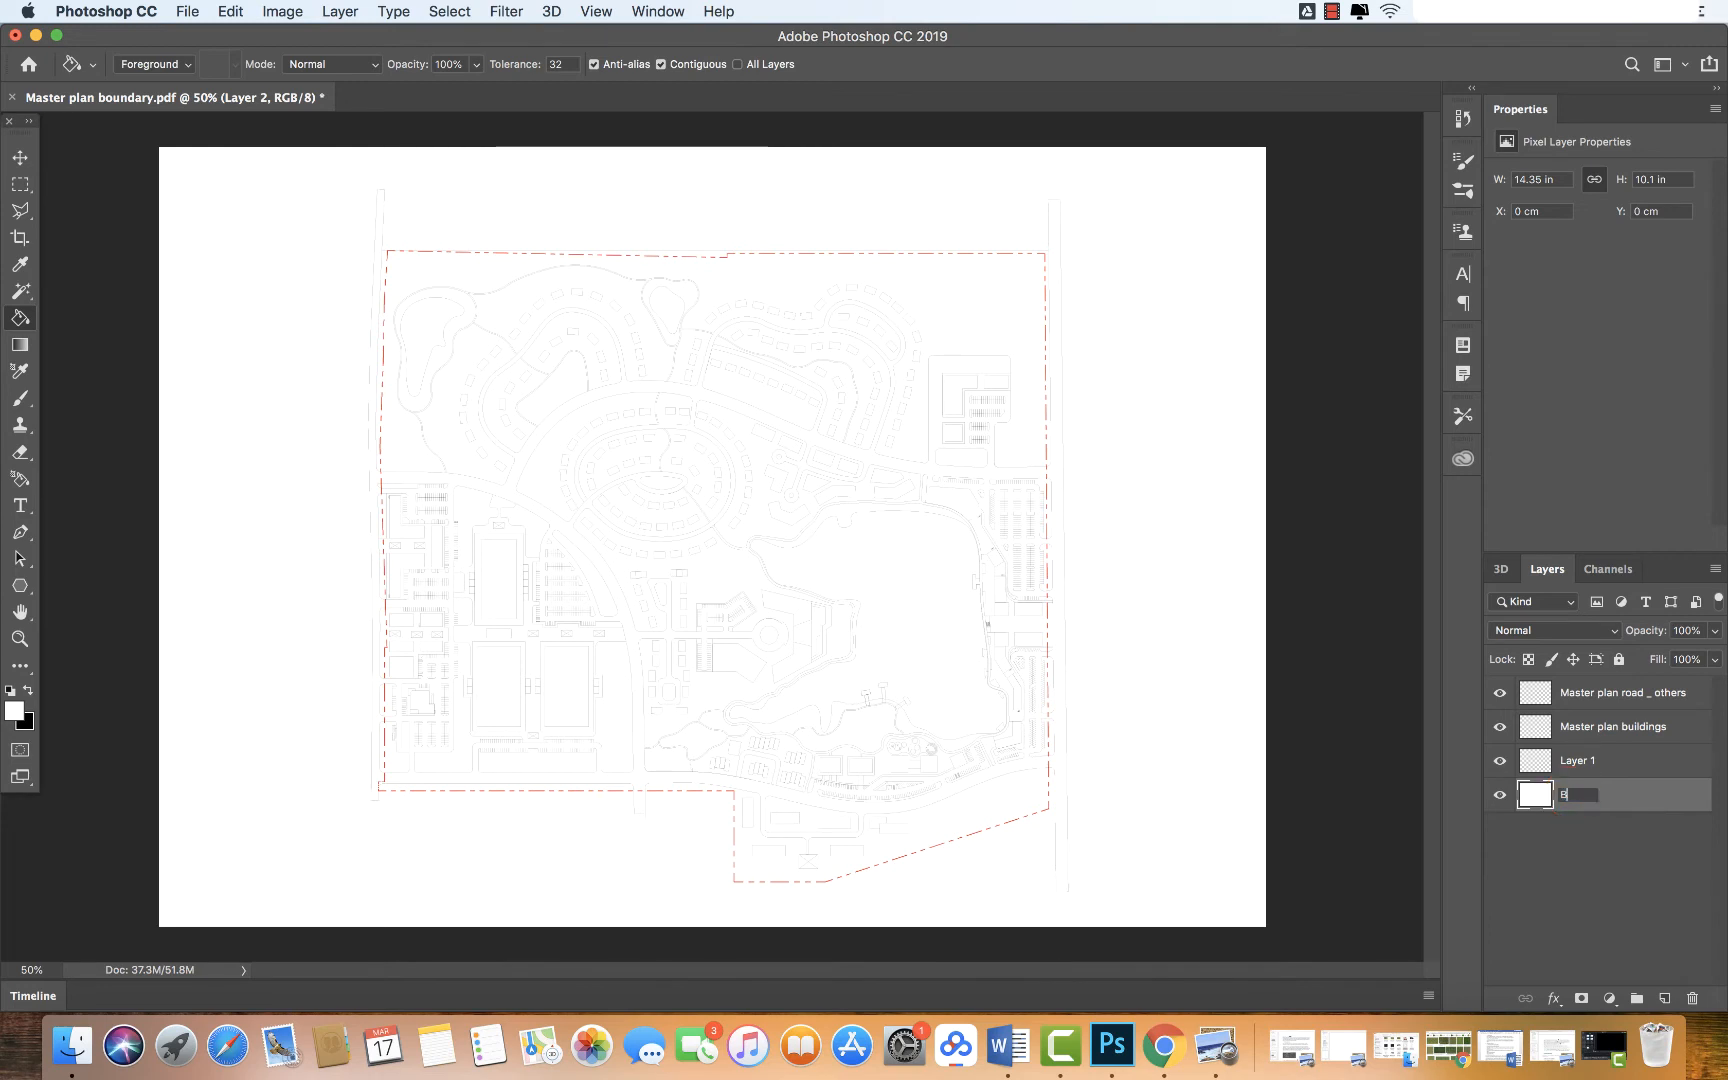
pyautogui.write('ackground')
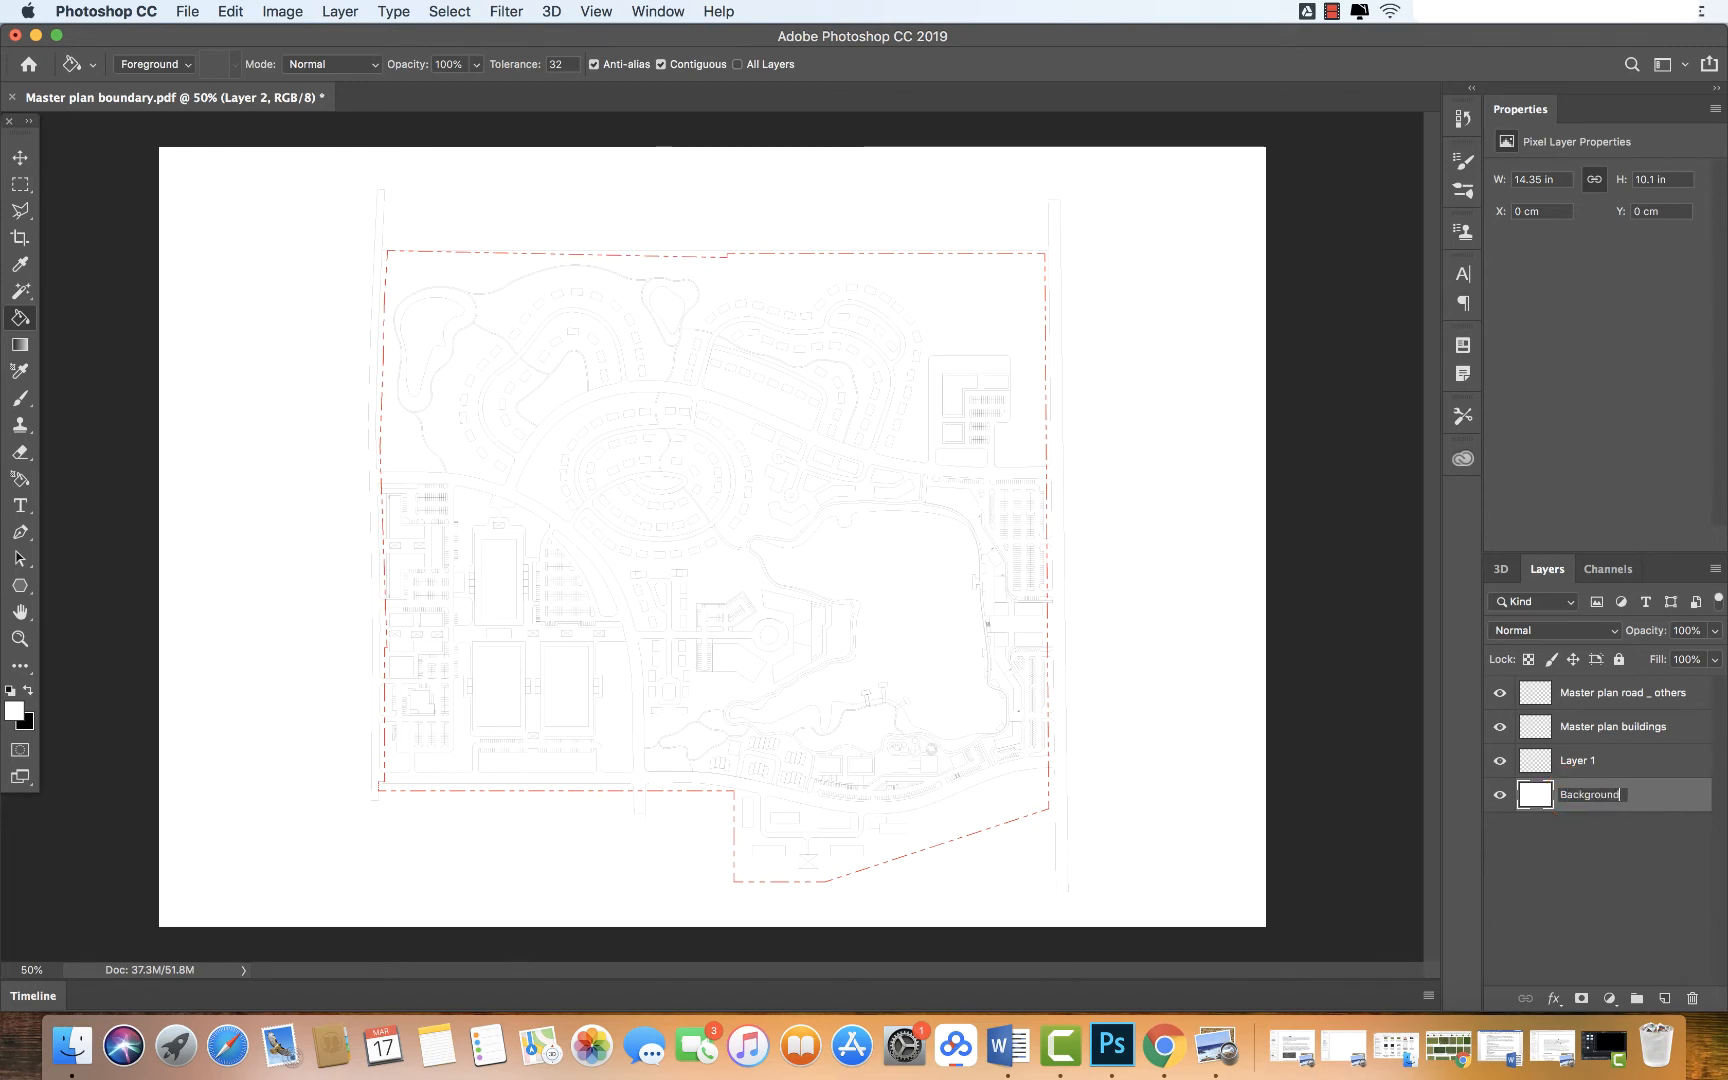
pyautogui.press('Return')
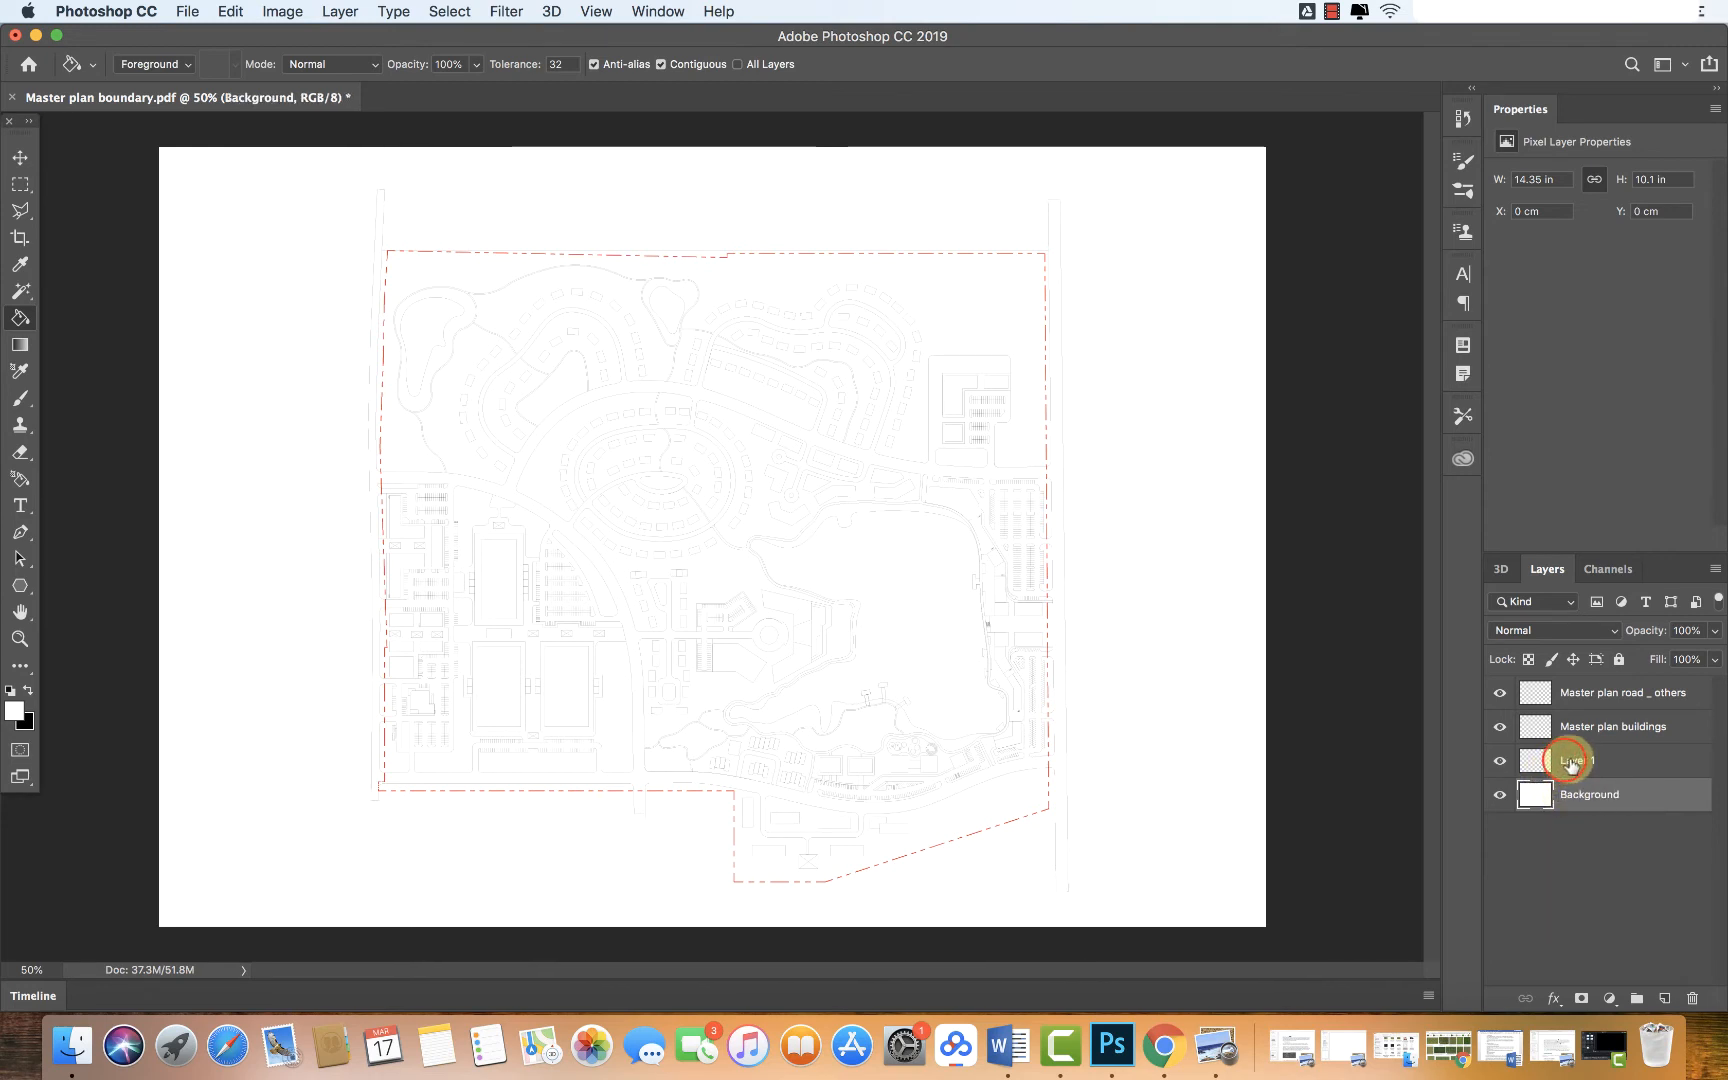
# Rename Layer 1, which holds the red site outline, as Master plan boundary
pyautogui.doubleClick(1571, 762)
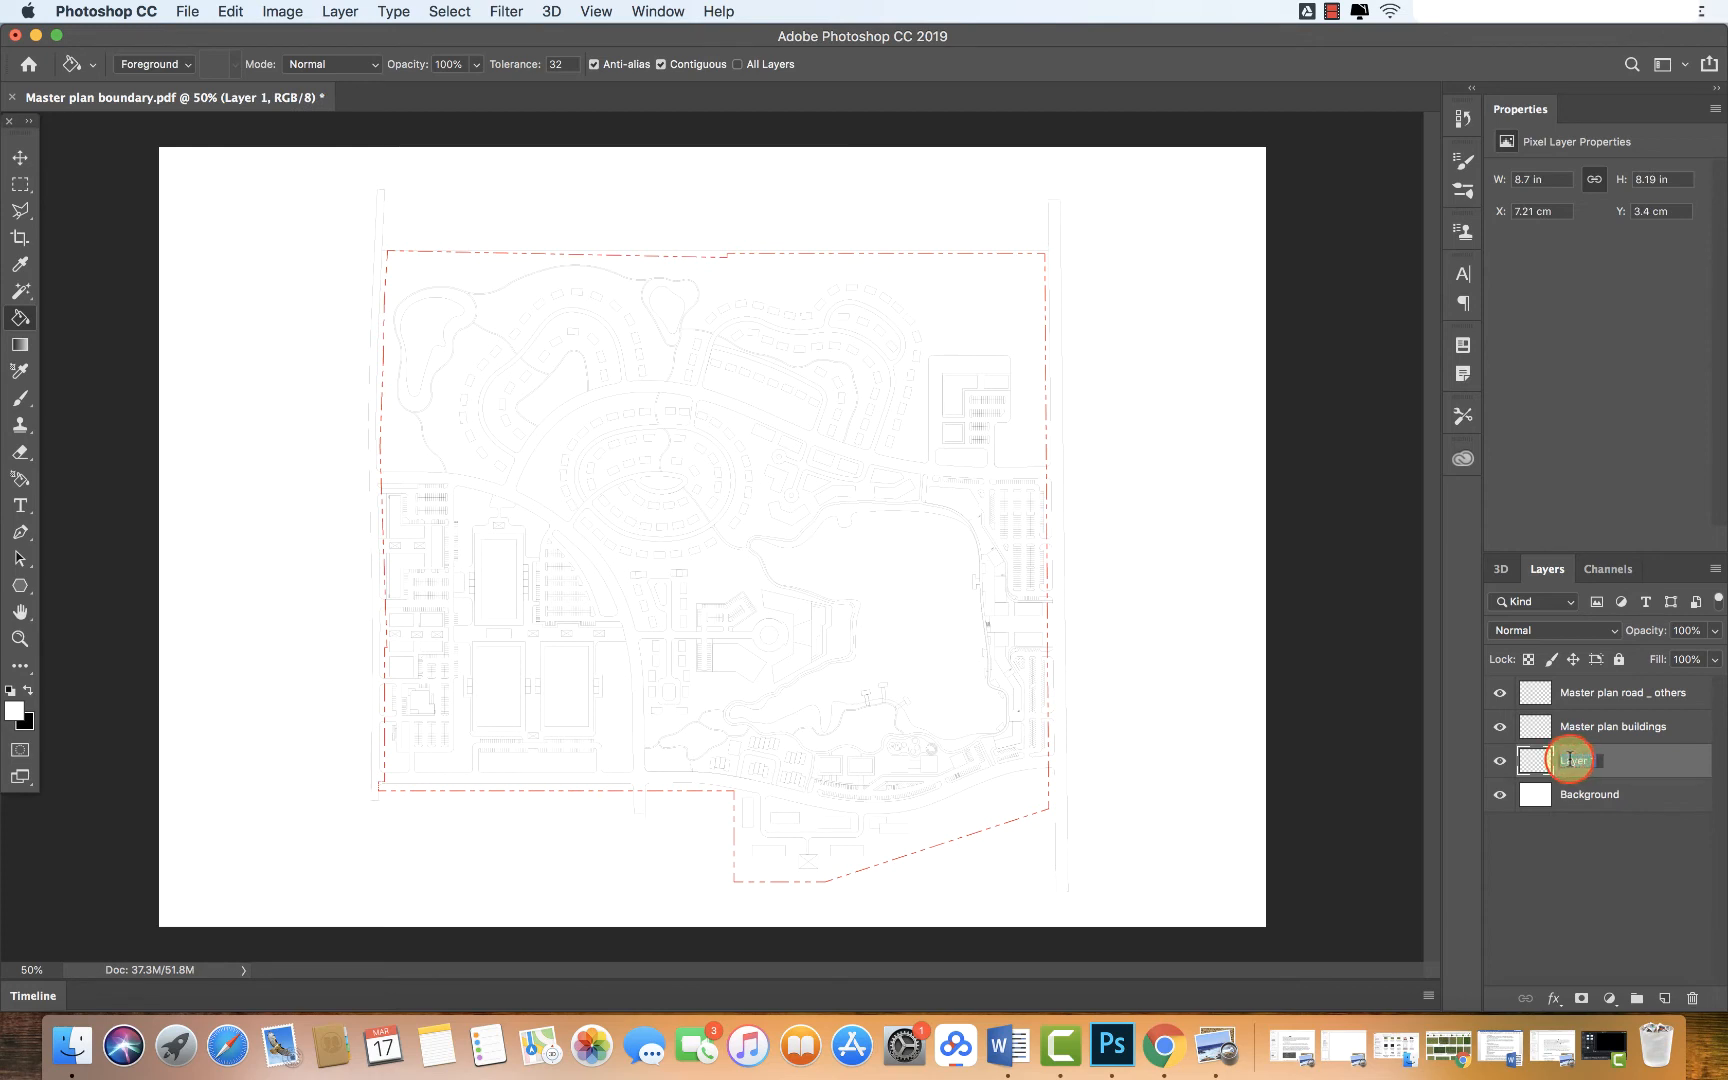
pyautogui.write('Master plan bounda')
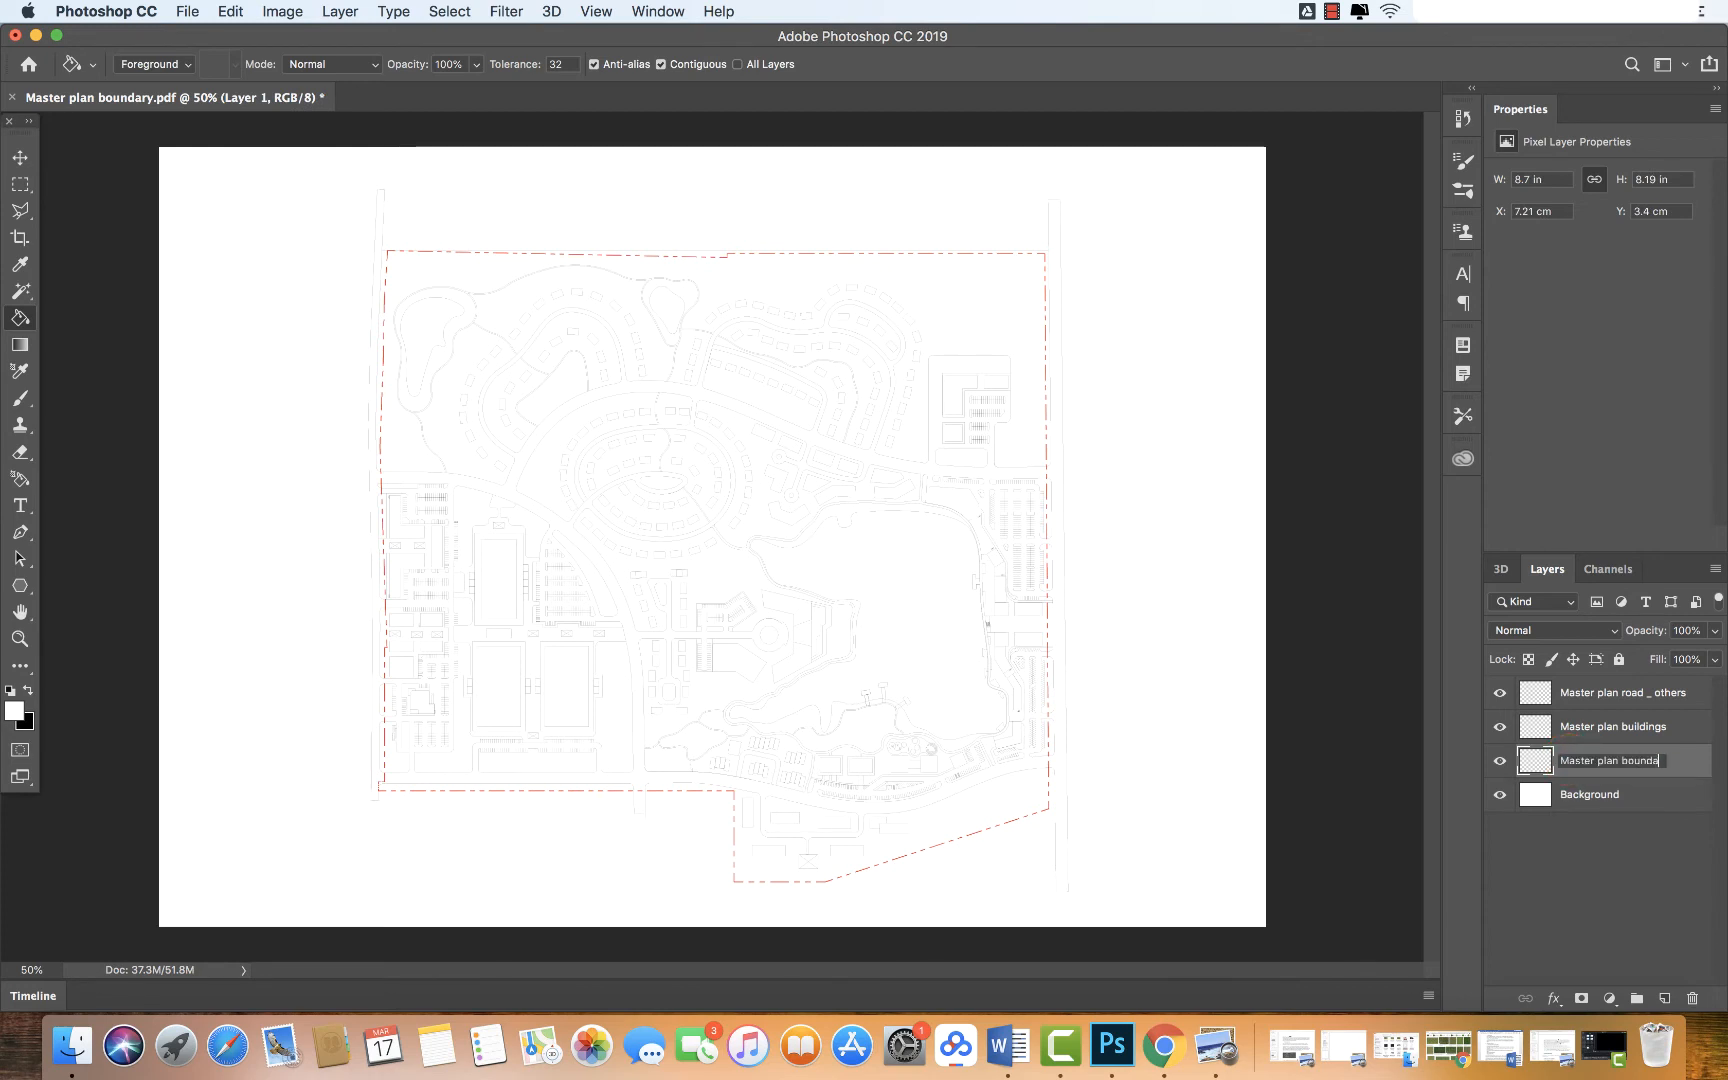
pyautogui.write('ry')
pyautogui.click(1582, 856)
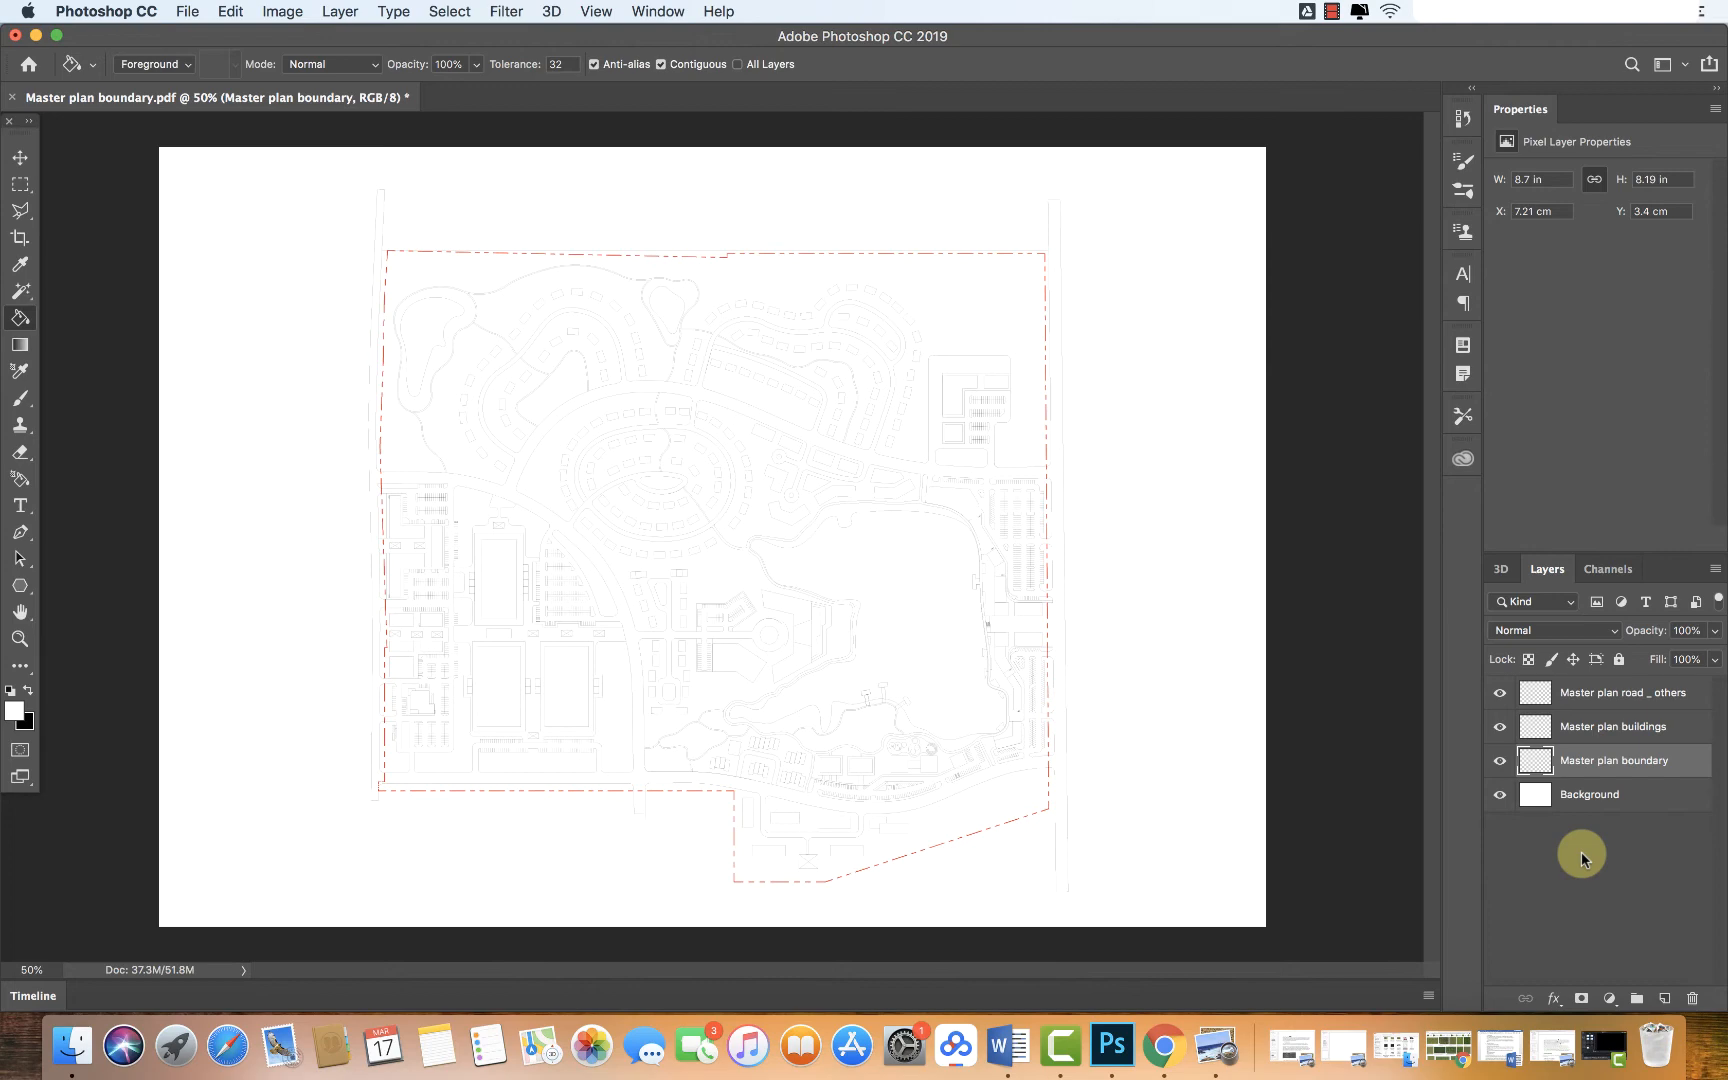
# Look over grass texture images in Chrome and place Grass_texture.jpg from the Masterplan_materials folder into the Photoshop document
pyautogui.click(1165, 1045)
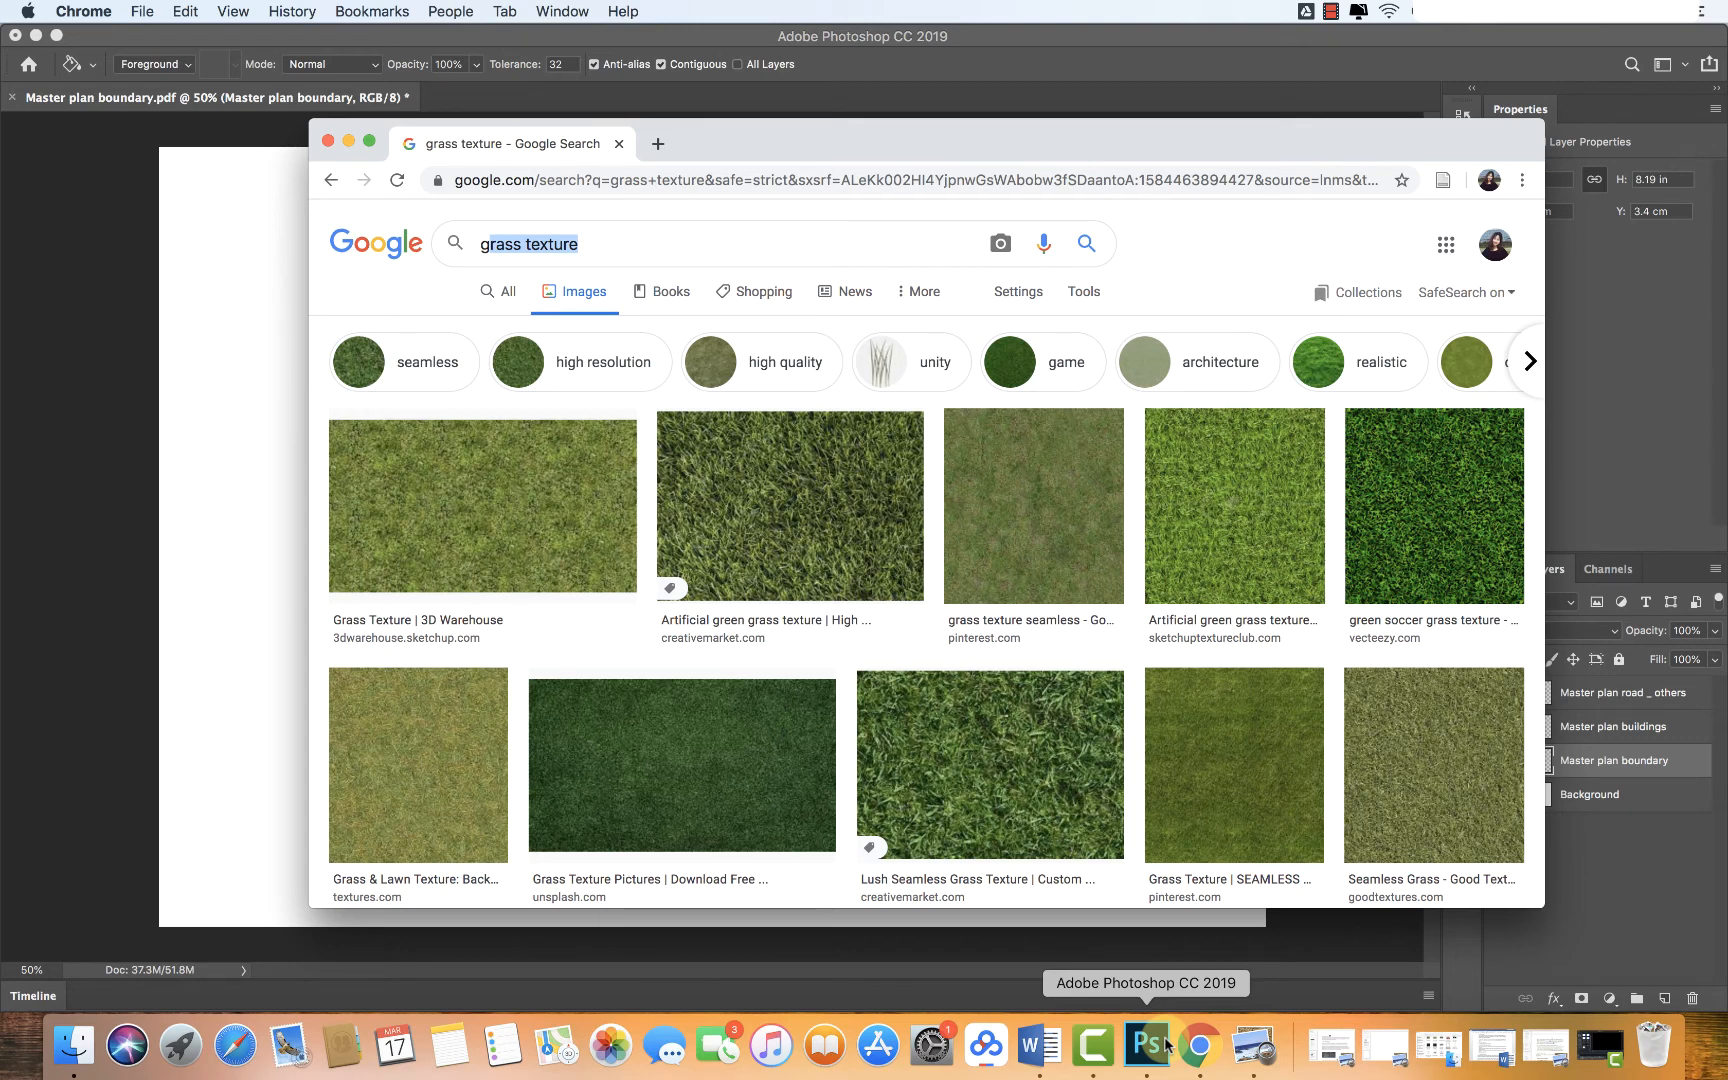
pyautogui.scroll(-10, 752, 580)
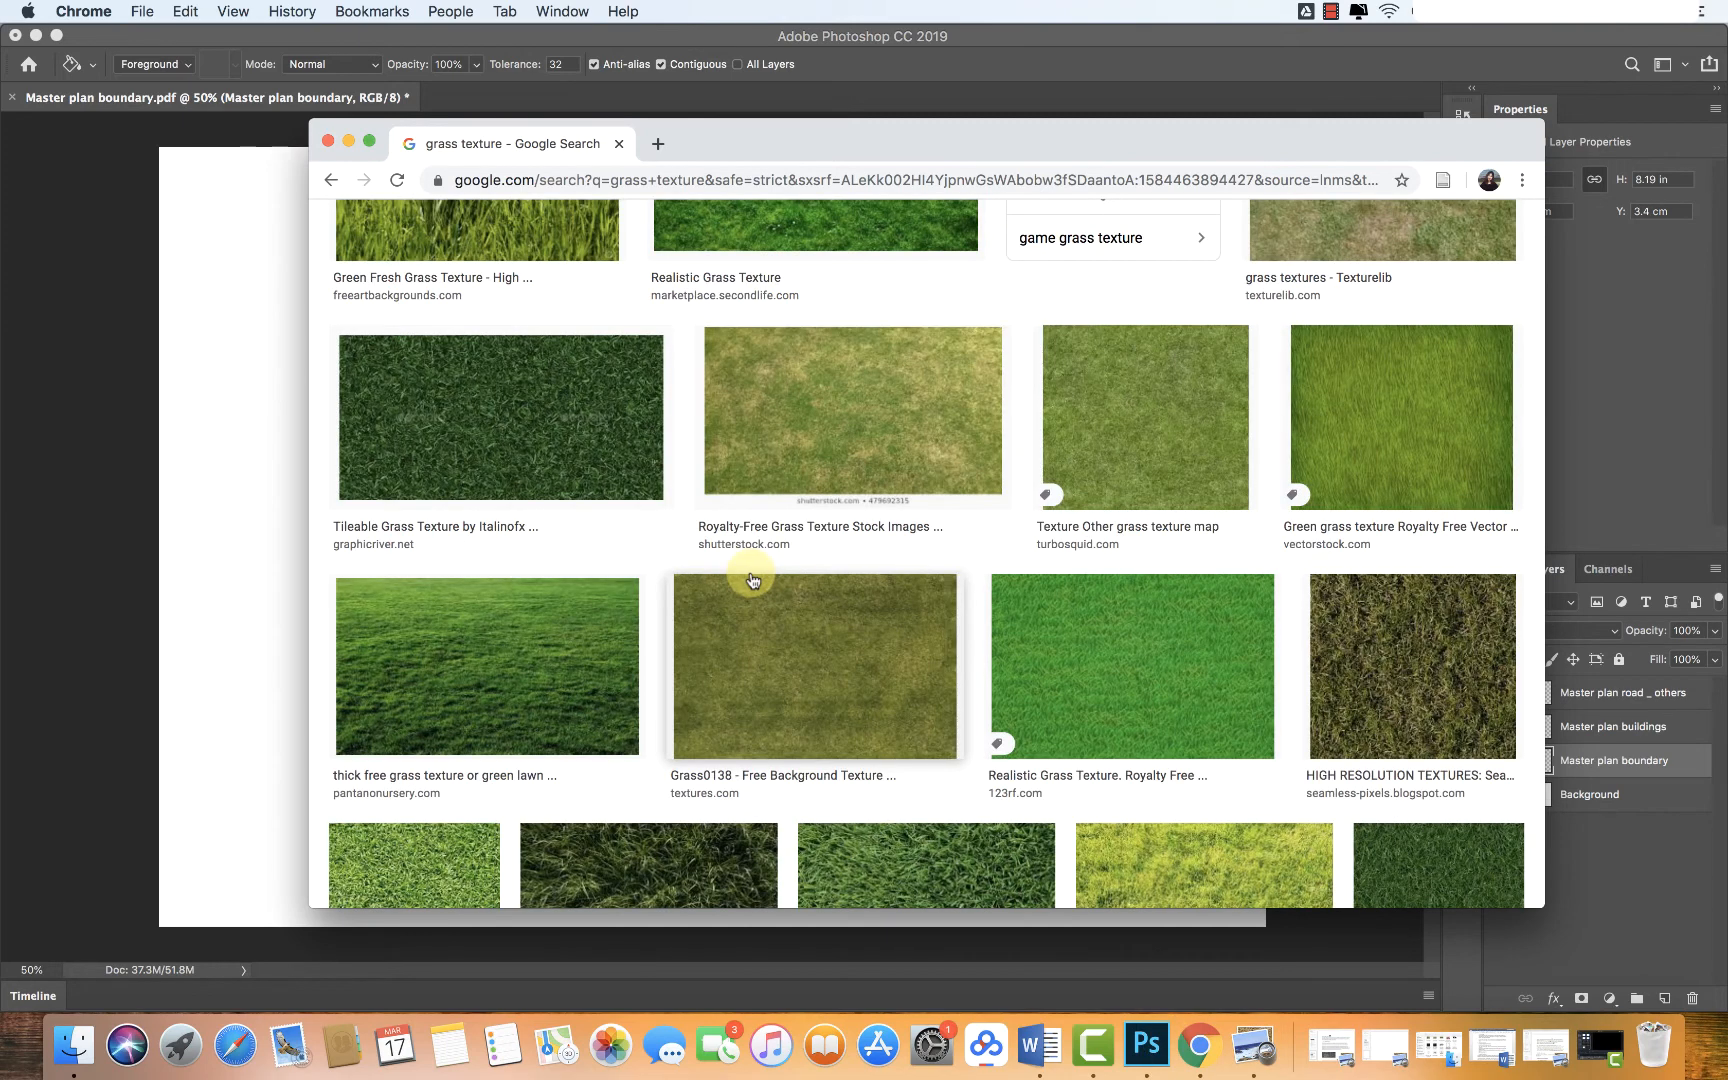
pyautogui.click(70, 1053)
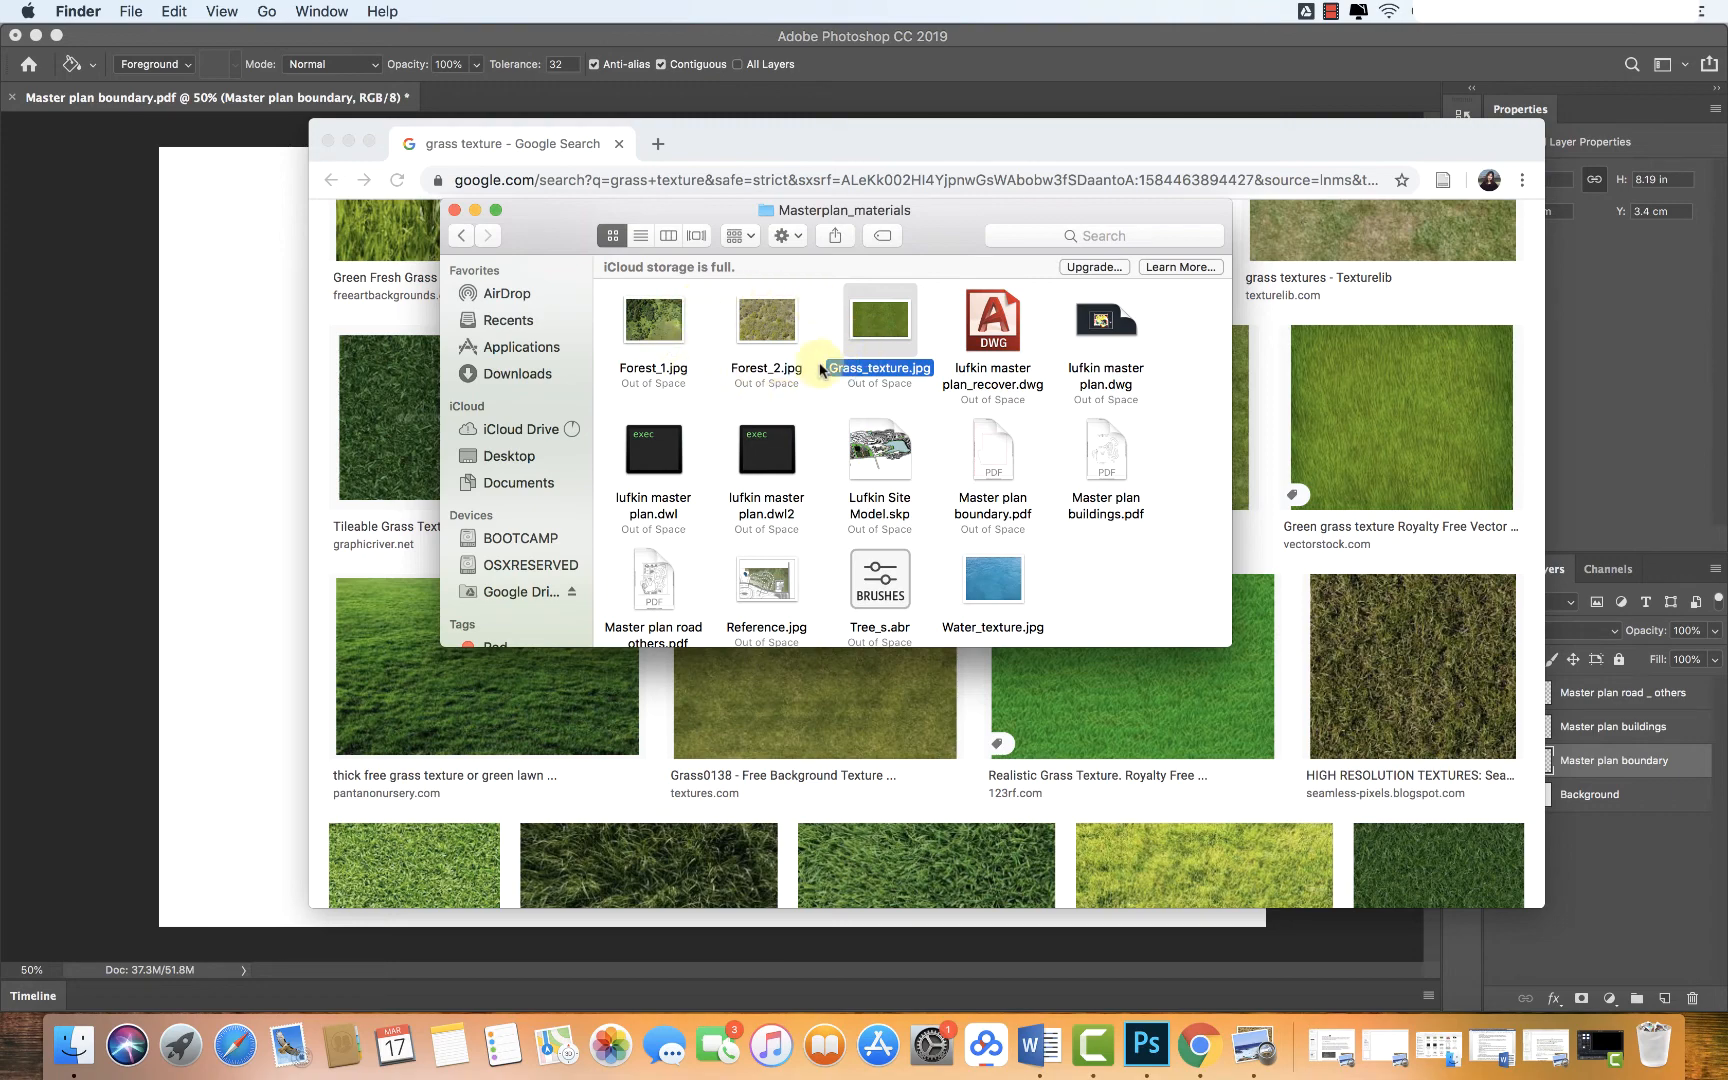
pyautogui.click(348, 142)
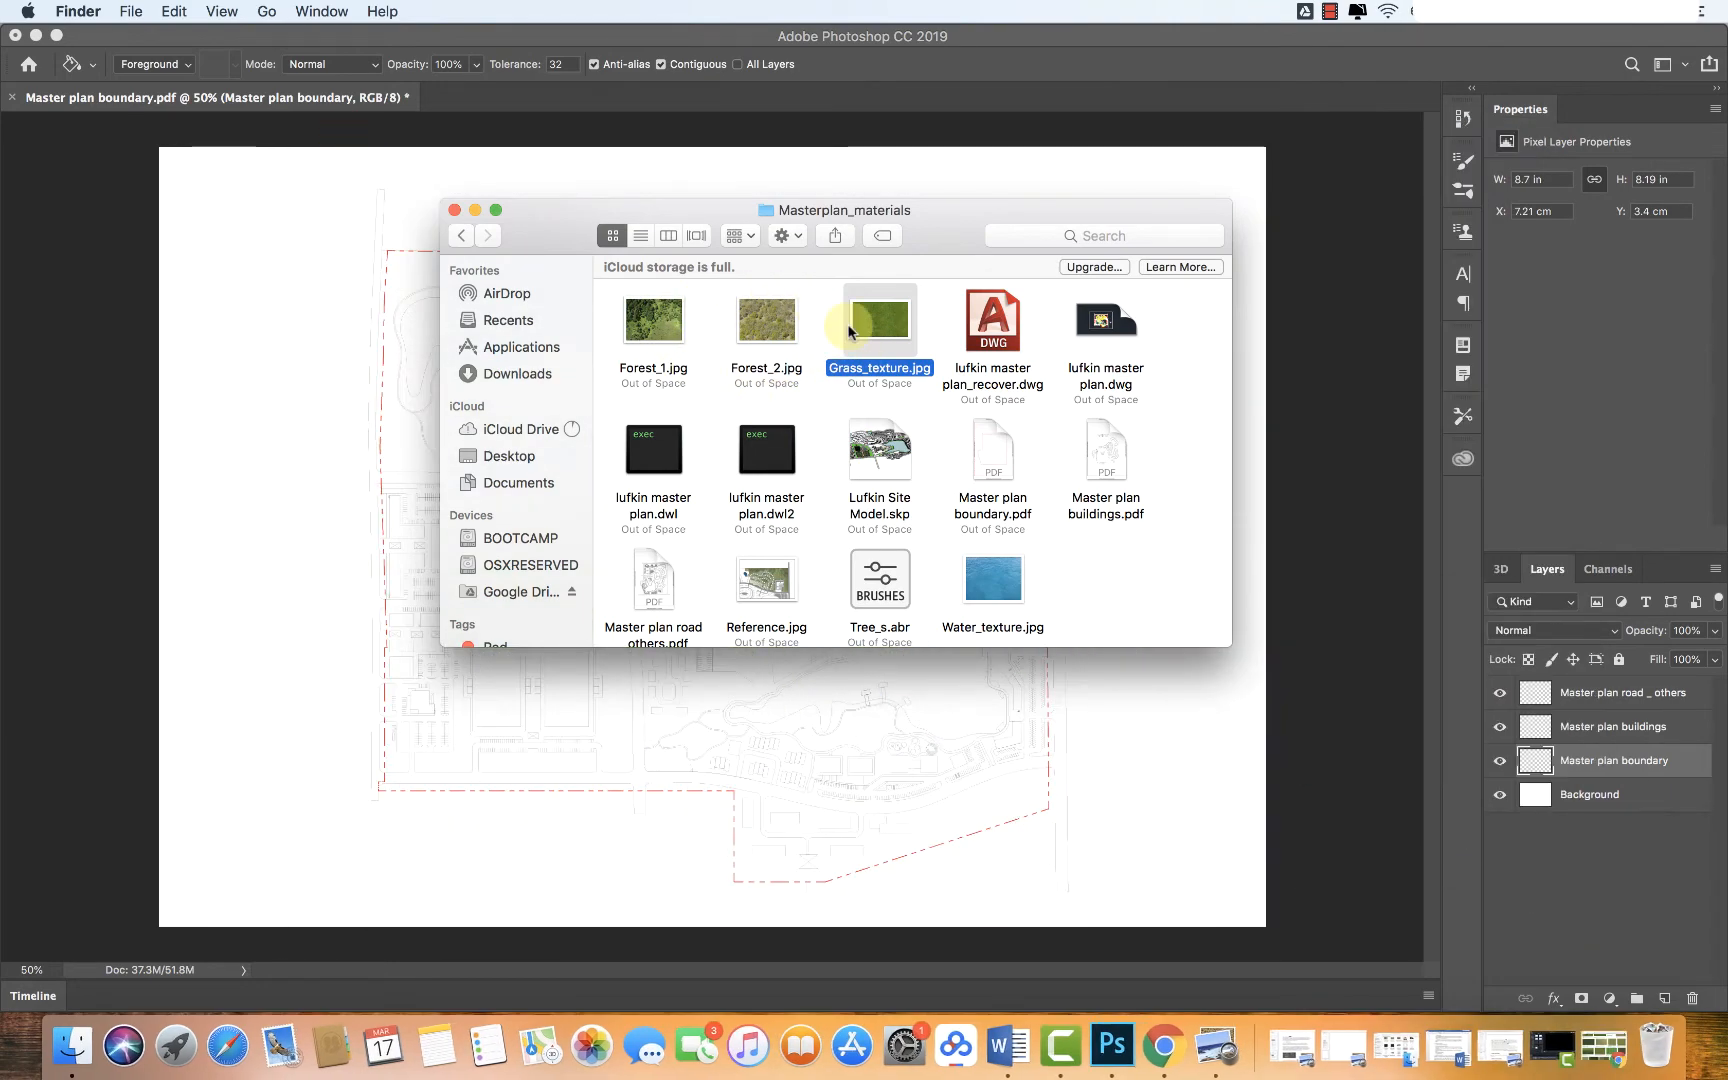
pyautogui.moveTo(848, 330); pyautogui.dragTo(285, 320)
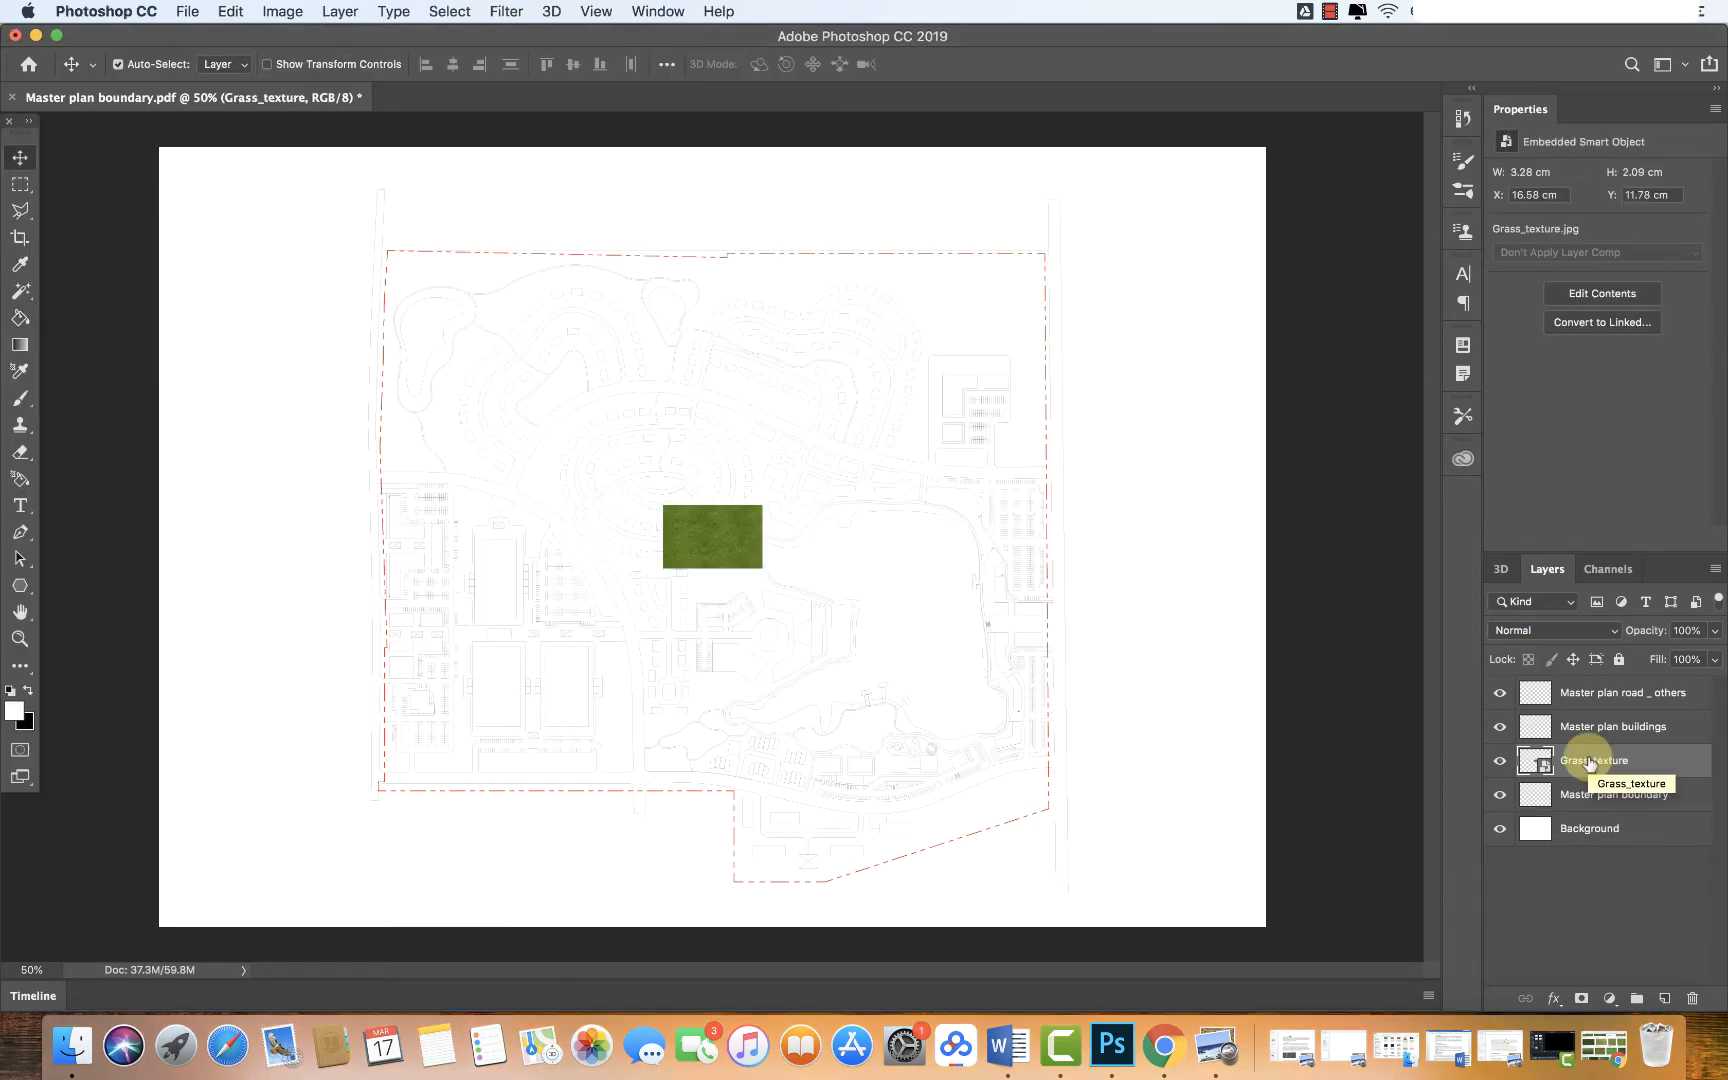
# Move the Grass_texture layer beneath the Master plan boundary layer and rasterize it
pyautogui.moveTo(1590, 763); pyautogui.dragTo(1592, 800)
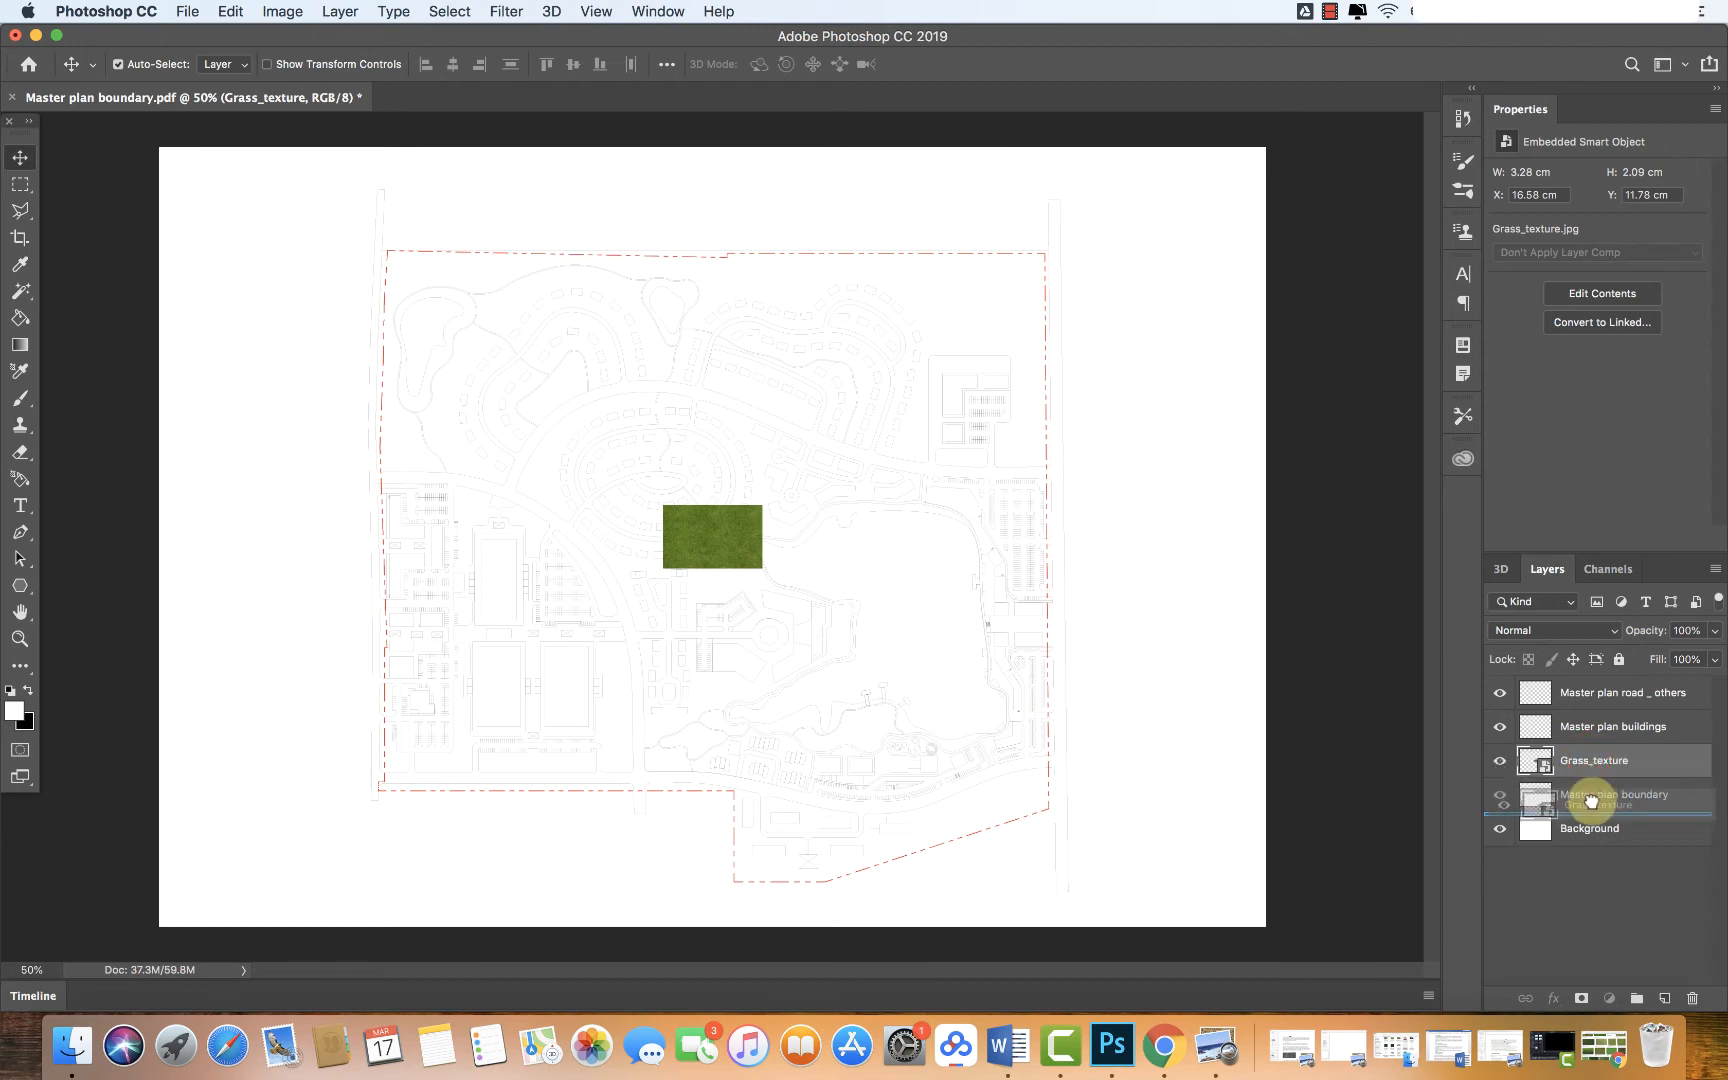
pyautogui.moveTo(1592, 800); pyautogui.dragTo(1590, 797)
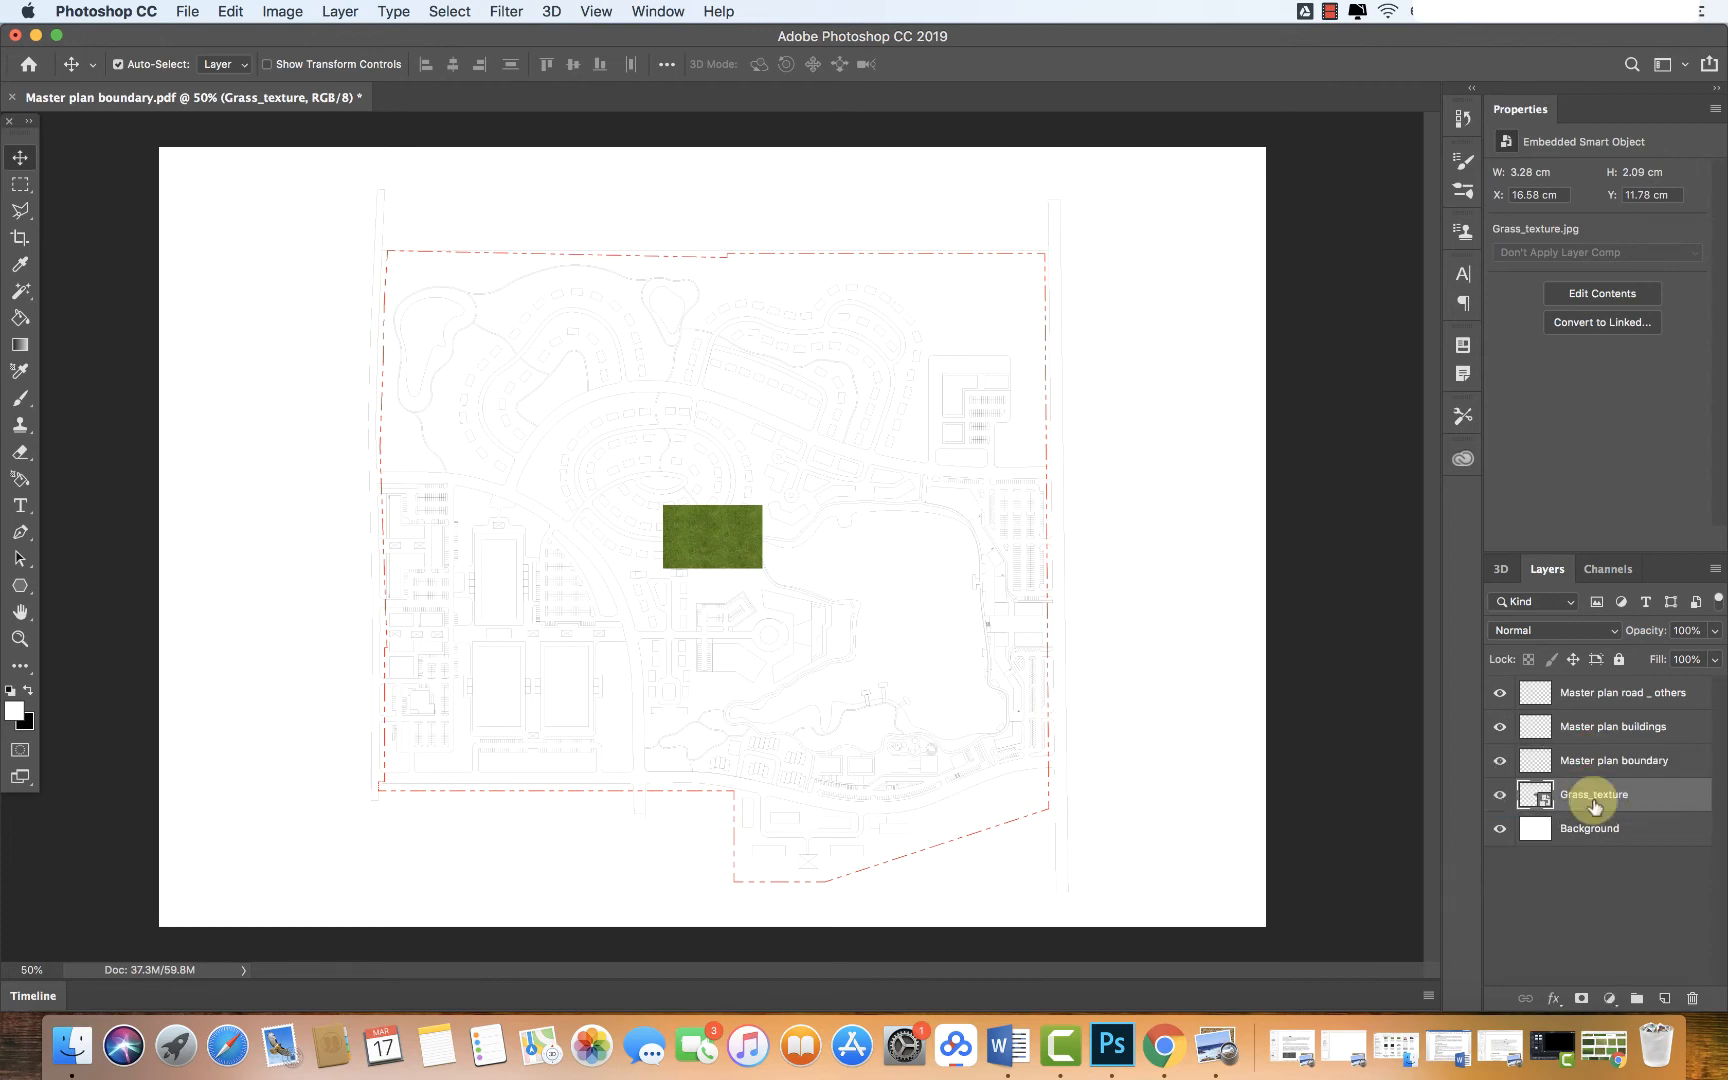
pyautogui.rightClick(1589, 793)
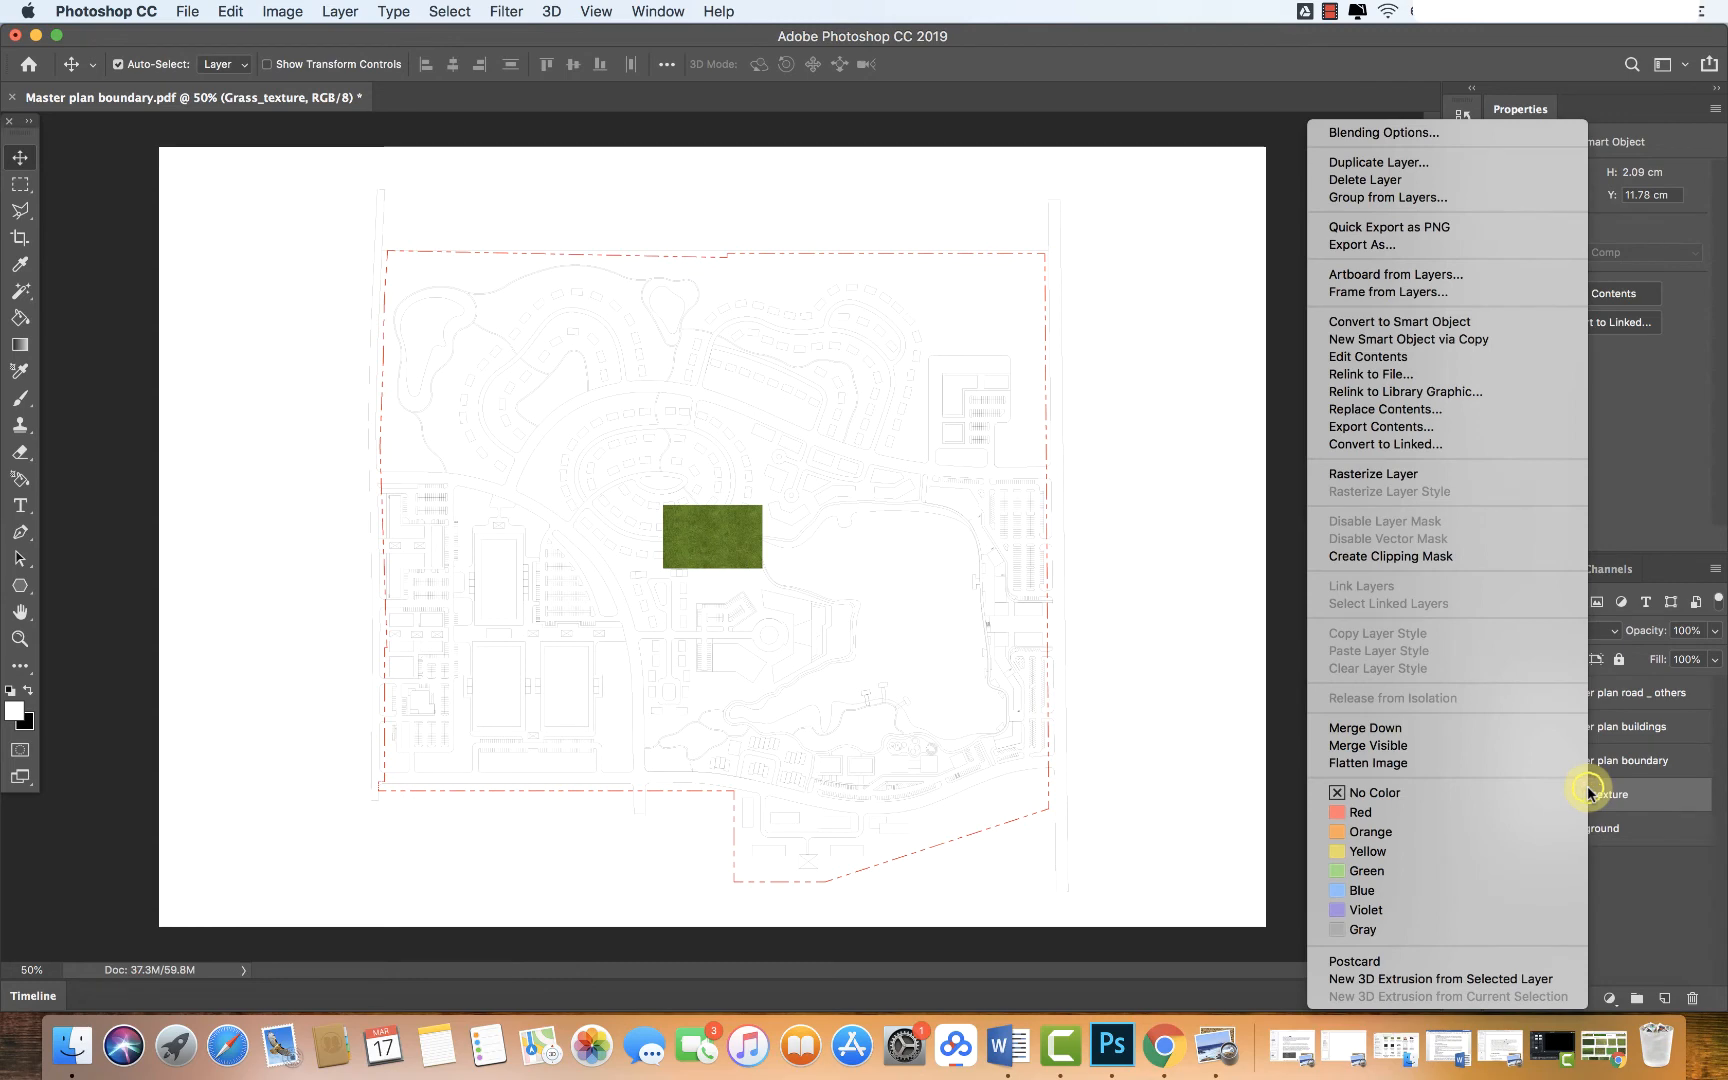
pyautogui.click(1374, 474)
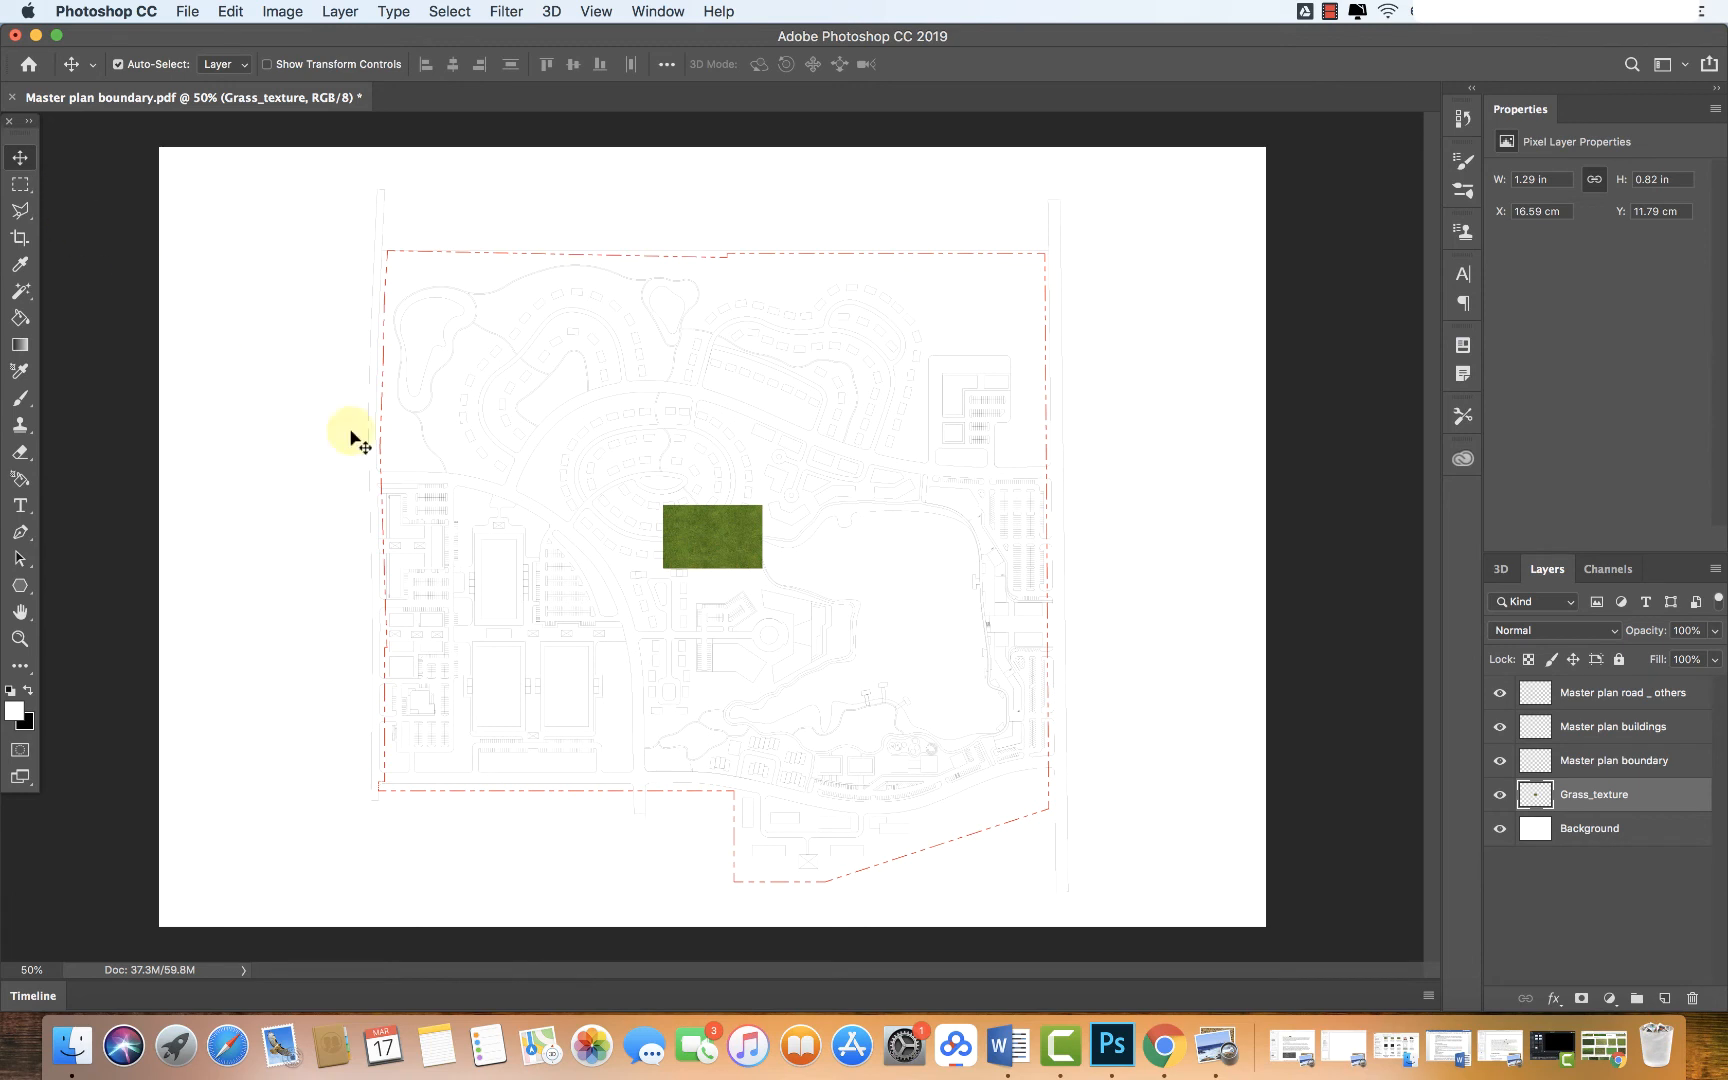
# Move the grass tile into the upper-right corner of the site boundary and scale it proportionally to about 123.8%
pyautogui.moveTo(734, 543); pyautogui.dragTo(1025, 301)
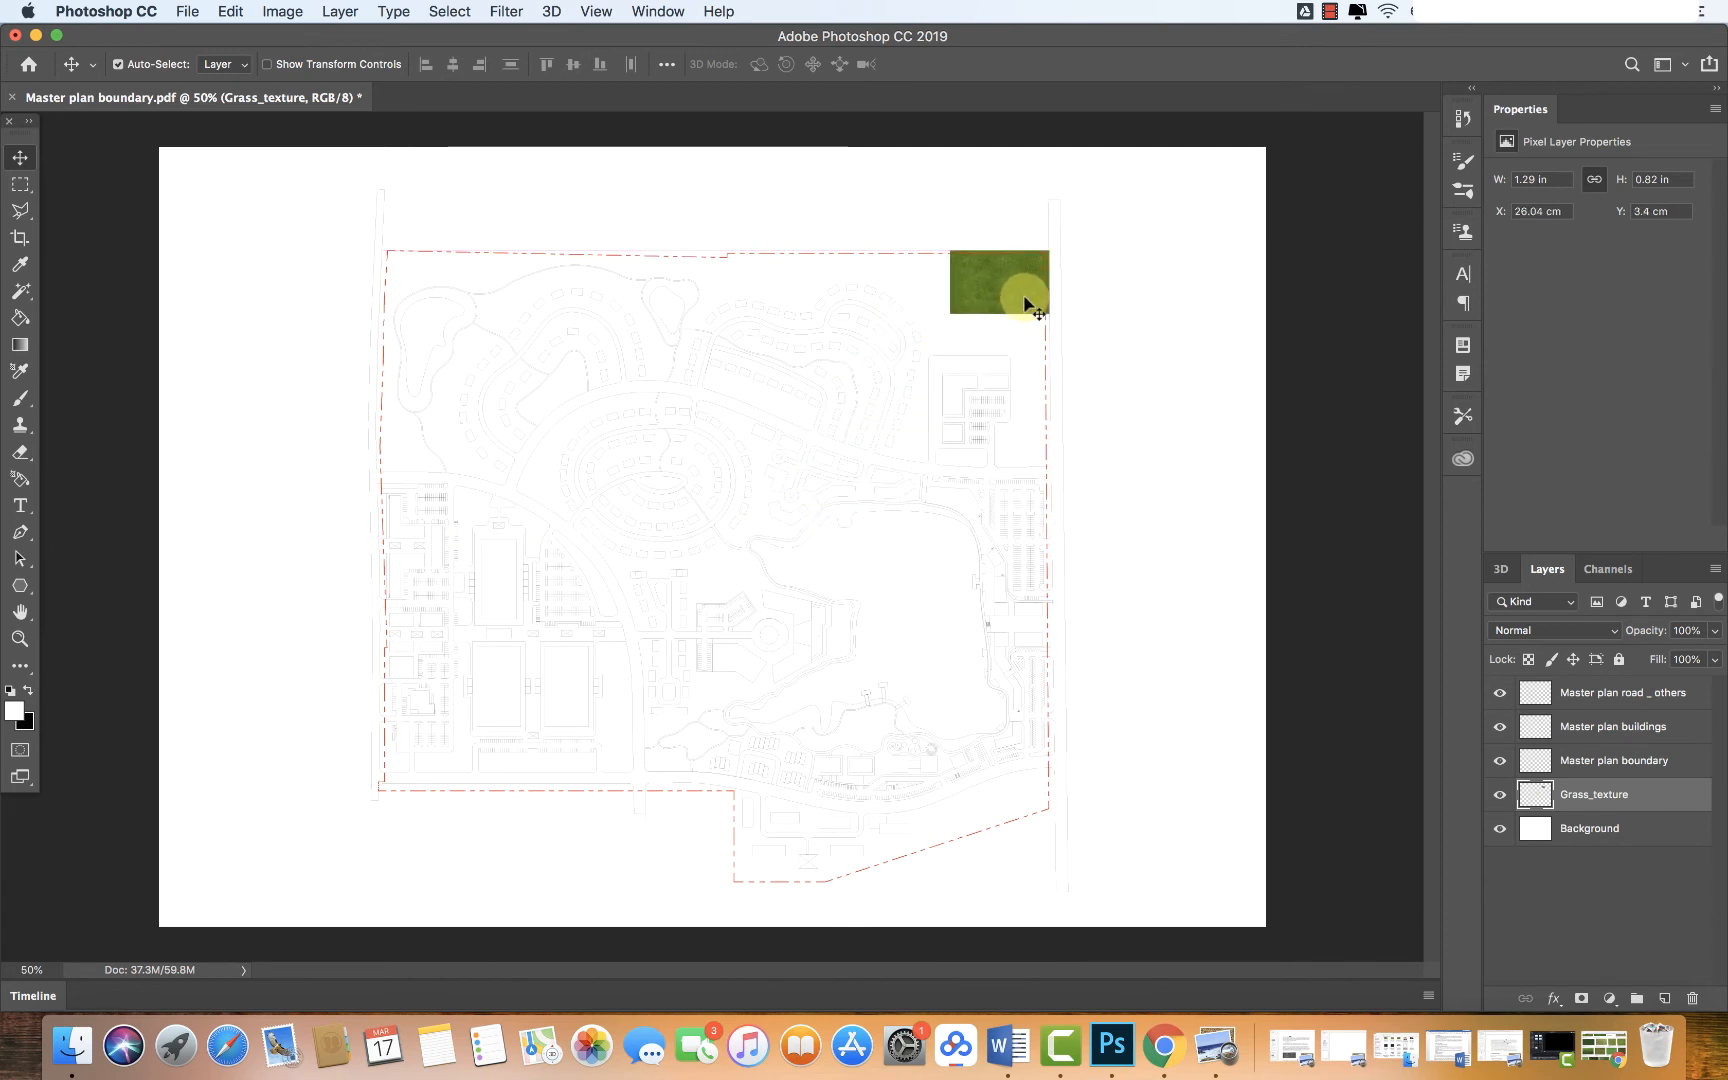
pyautogui.press('super+t')
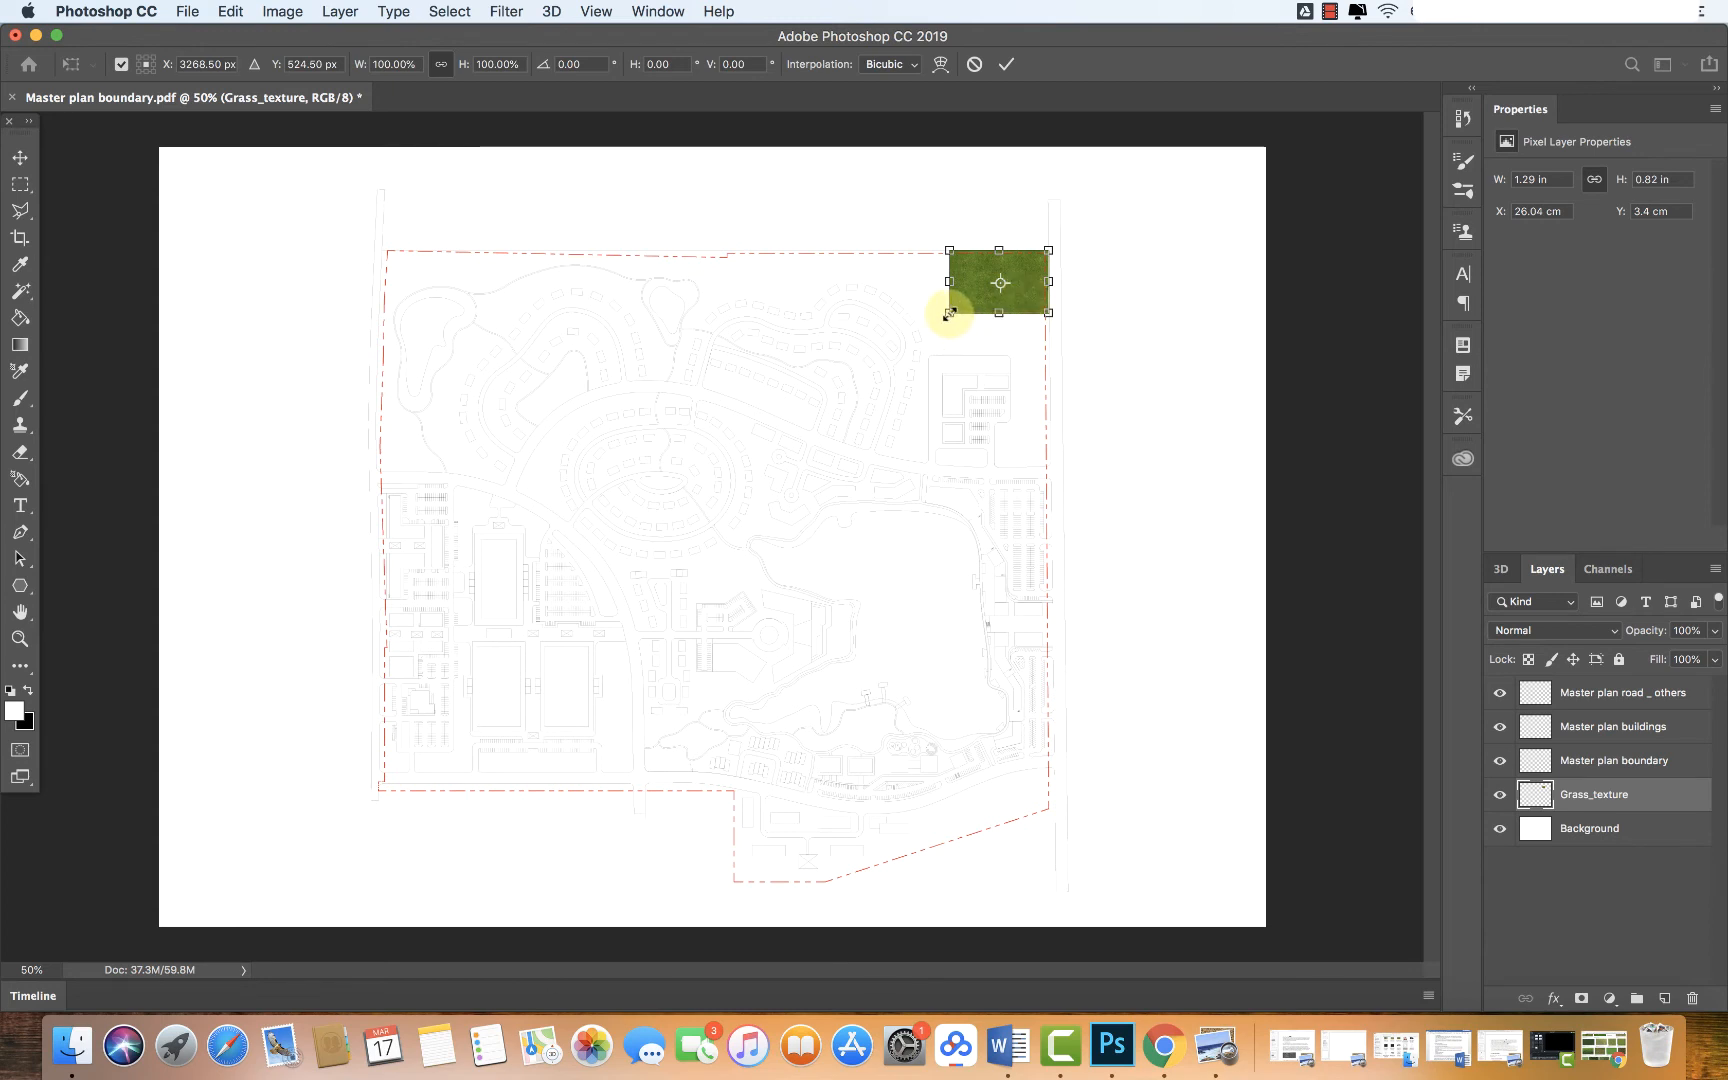
pyautogui.moveTo(949, 313); pyautogui.dragTo(922, 325)
pyautogui.press('shift')
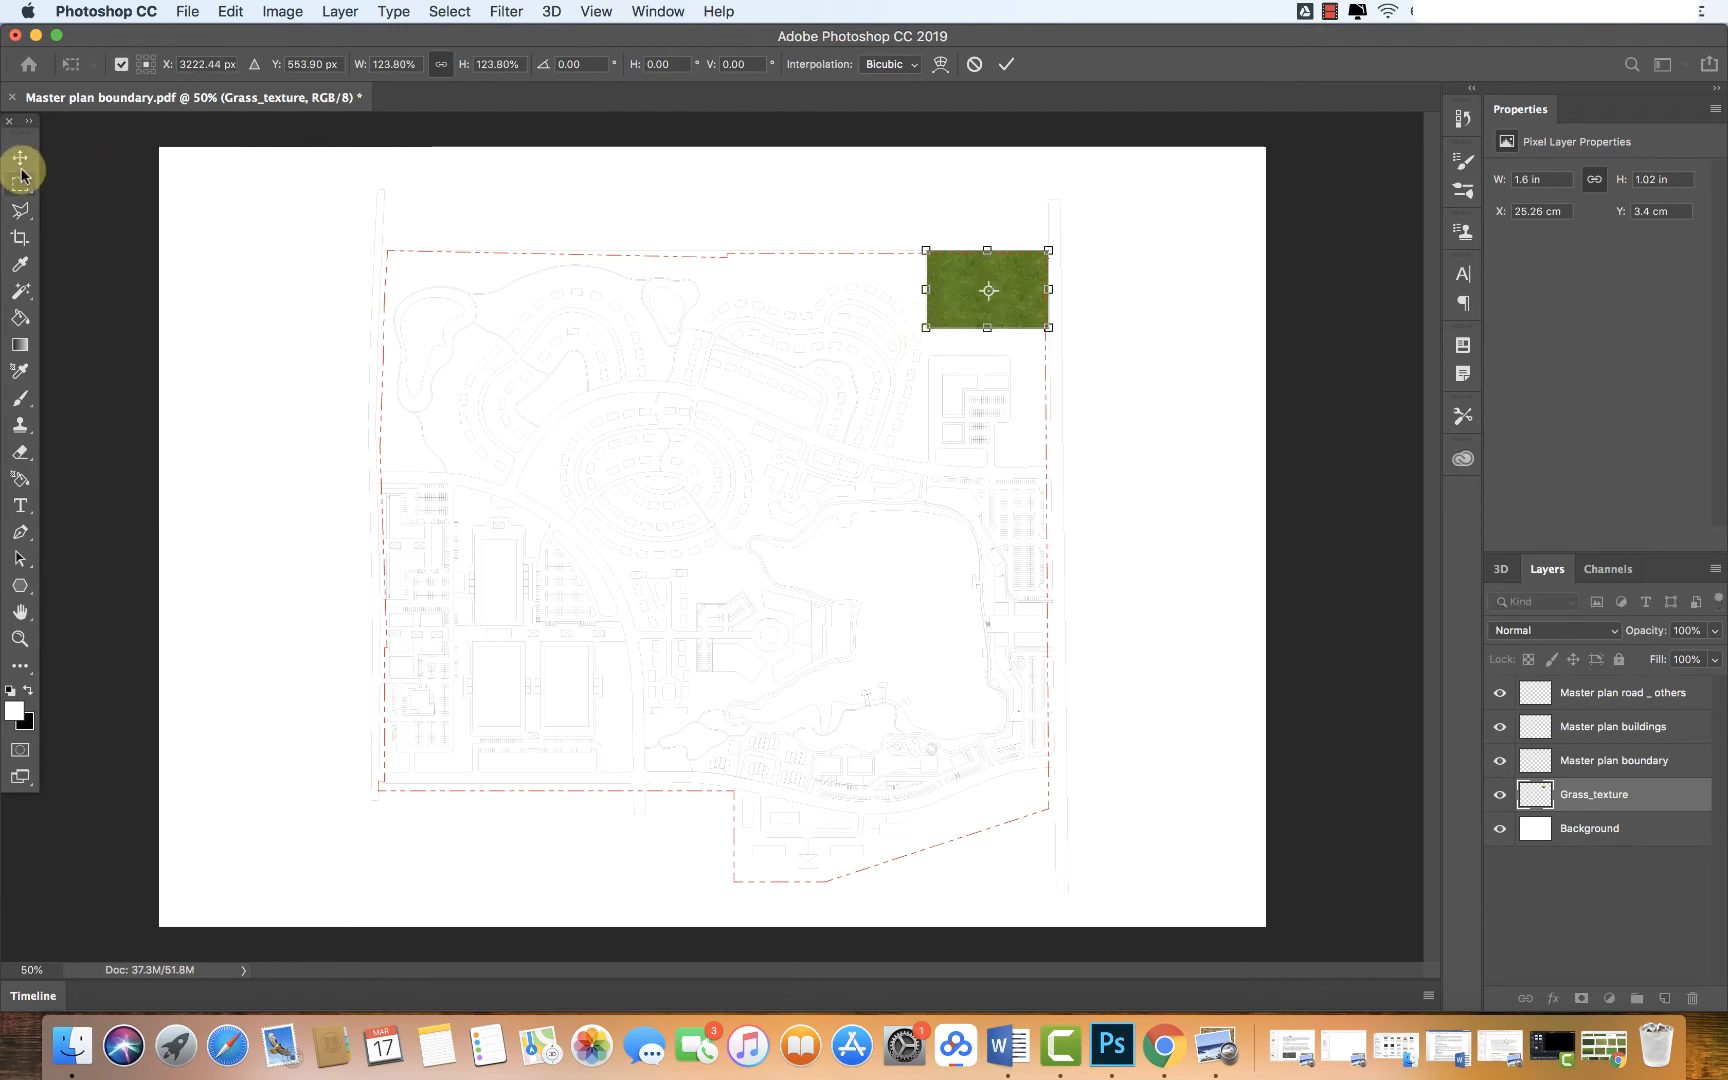
pyautogui.click(20, 163)
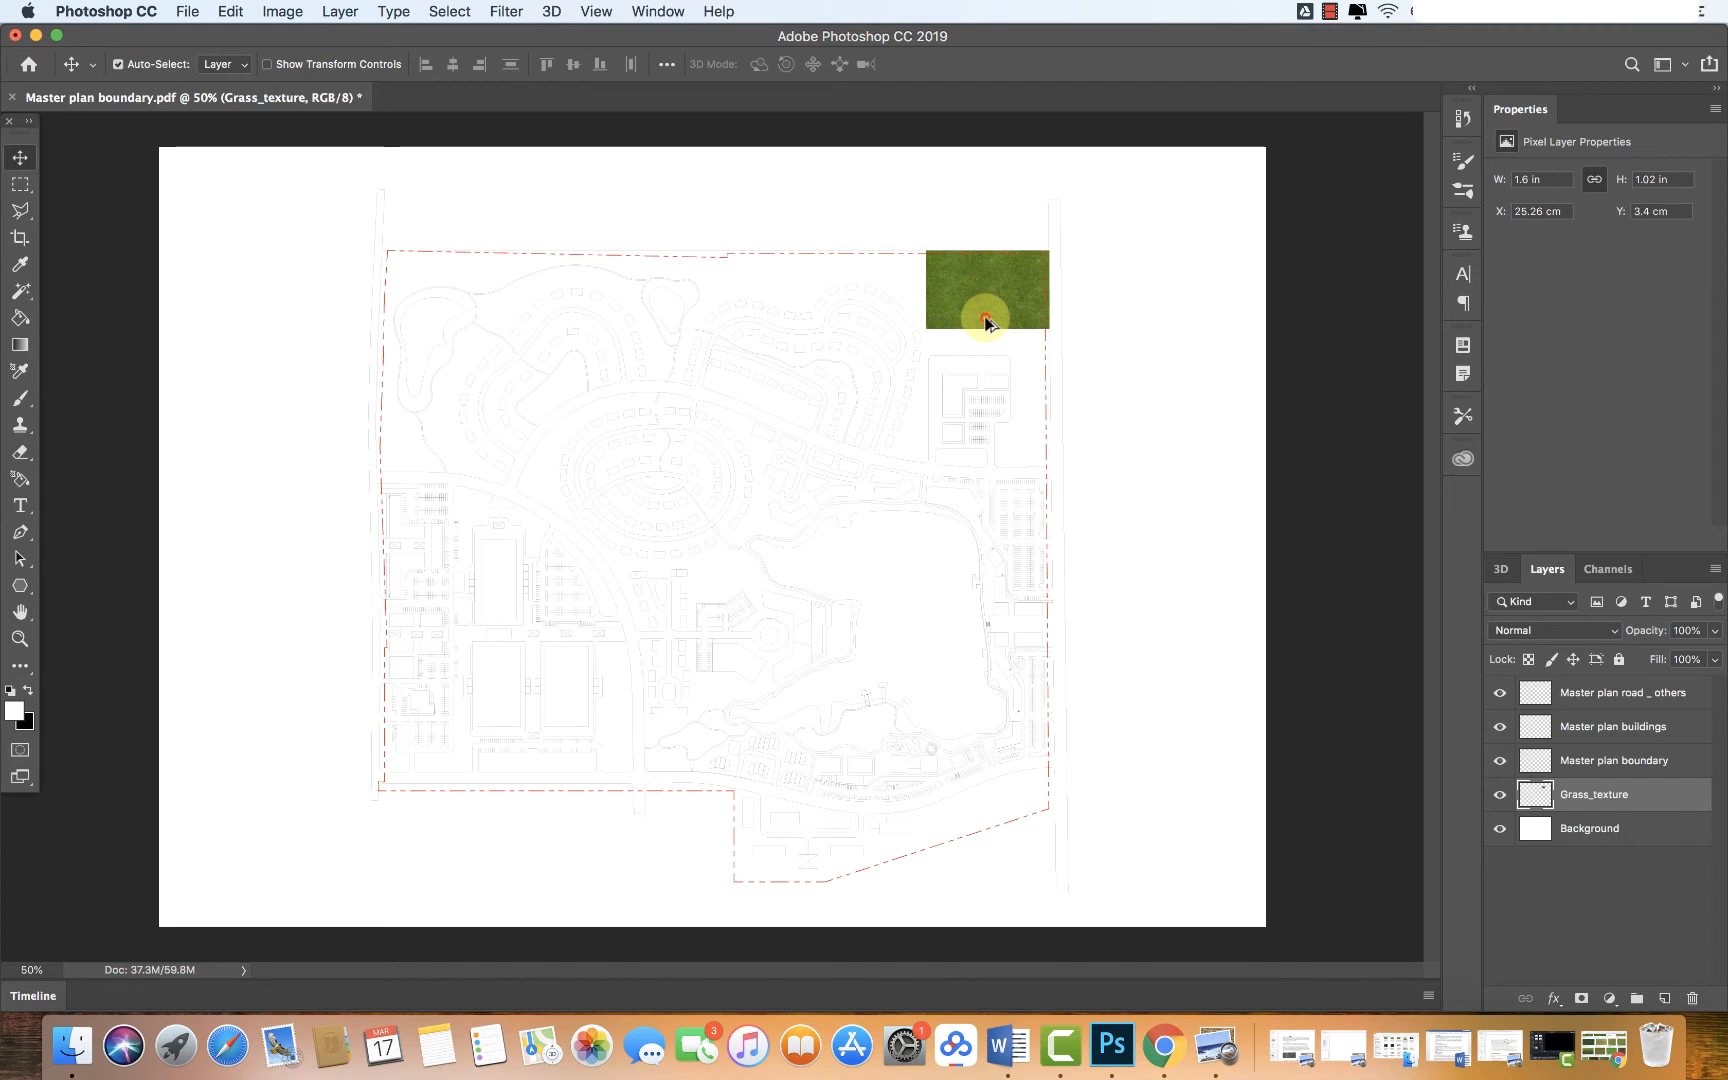
# Duplicate the grass tile ten times, laying the copies edge to edge in three rows over the upper part of the site
pyautogui.moveTo(987, 322); pyautogui.dragTo(860, 316)
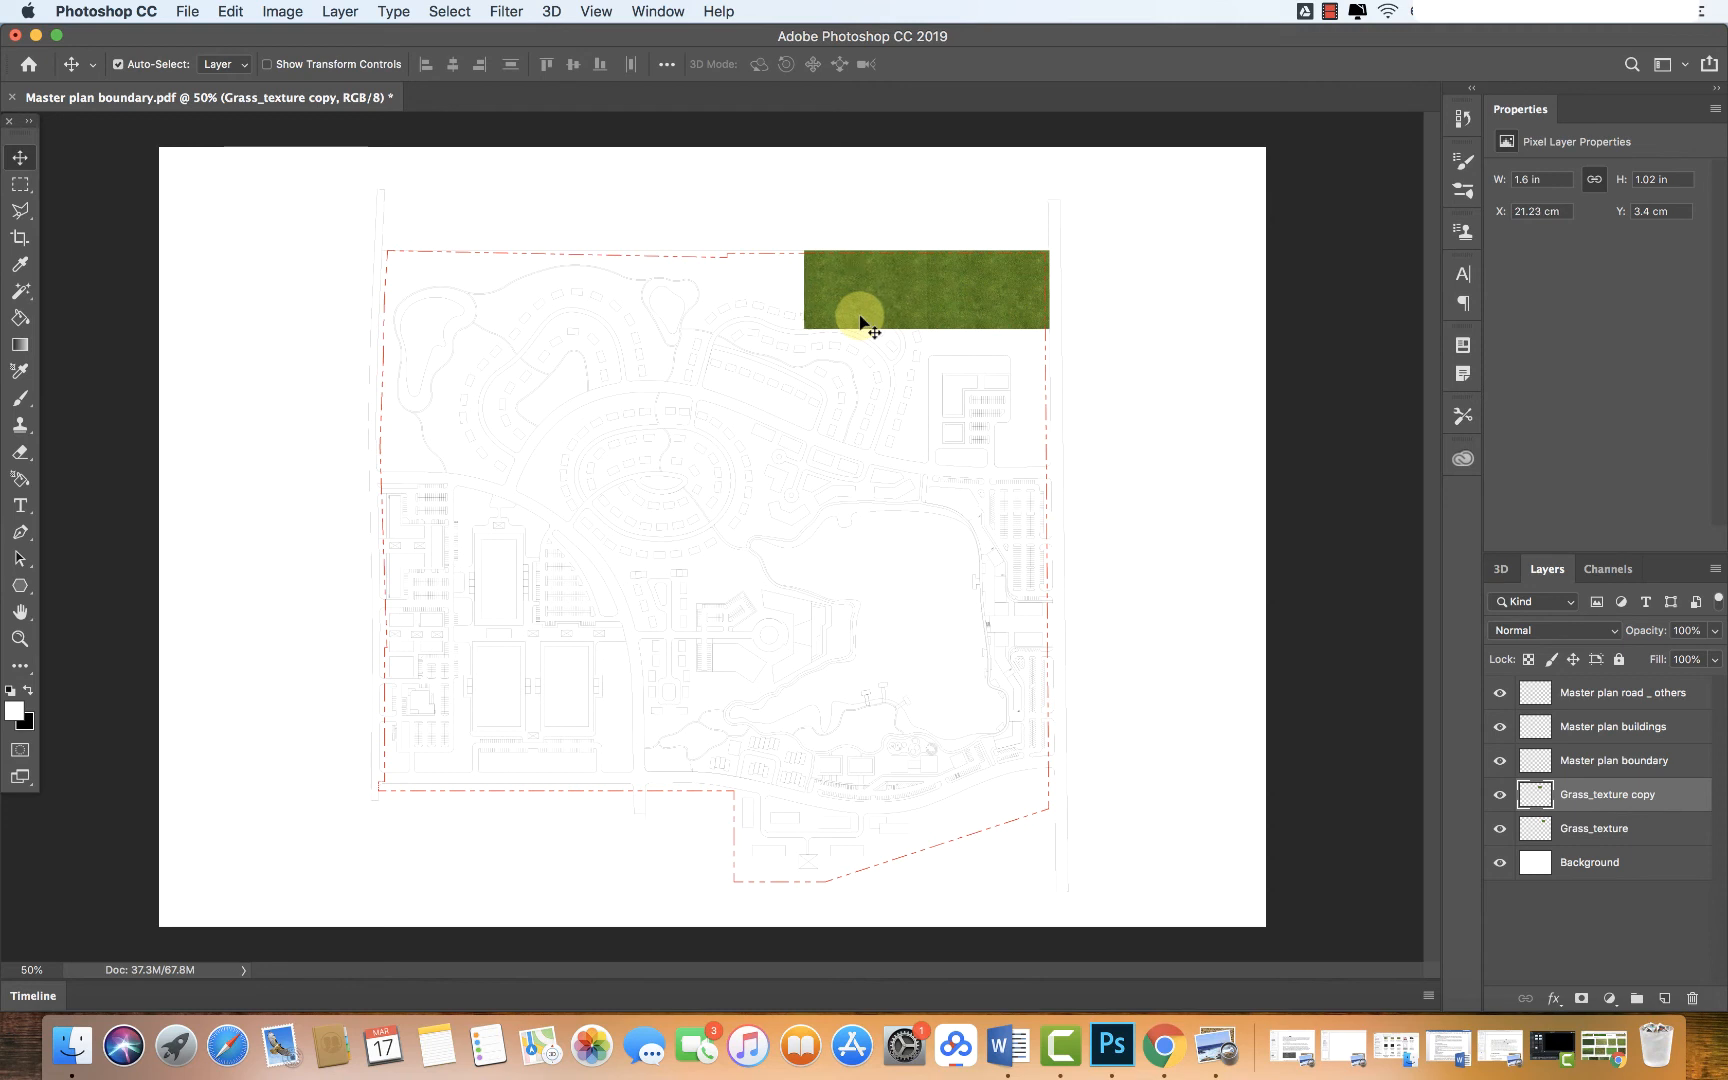
pyautogui.moveTo(862, 316); pyautogui.dragTo(765, 376)
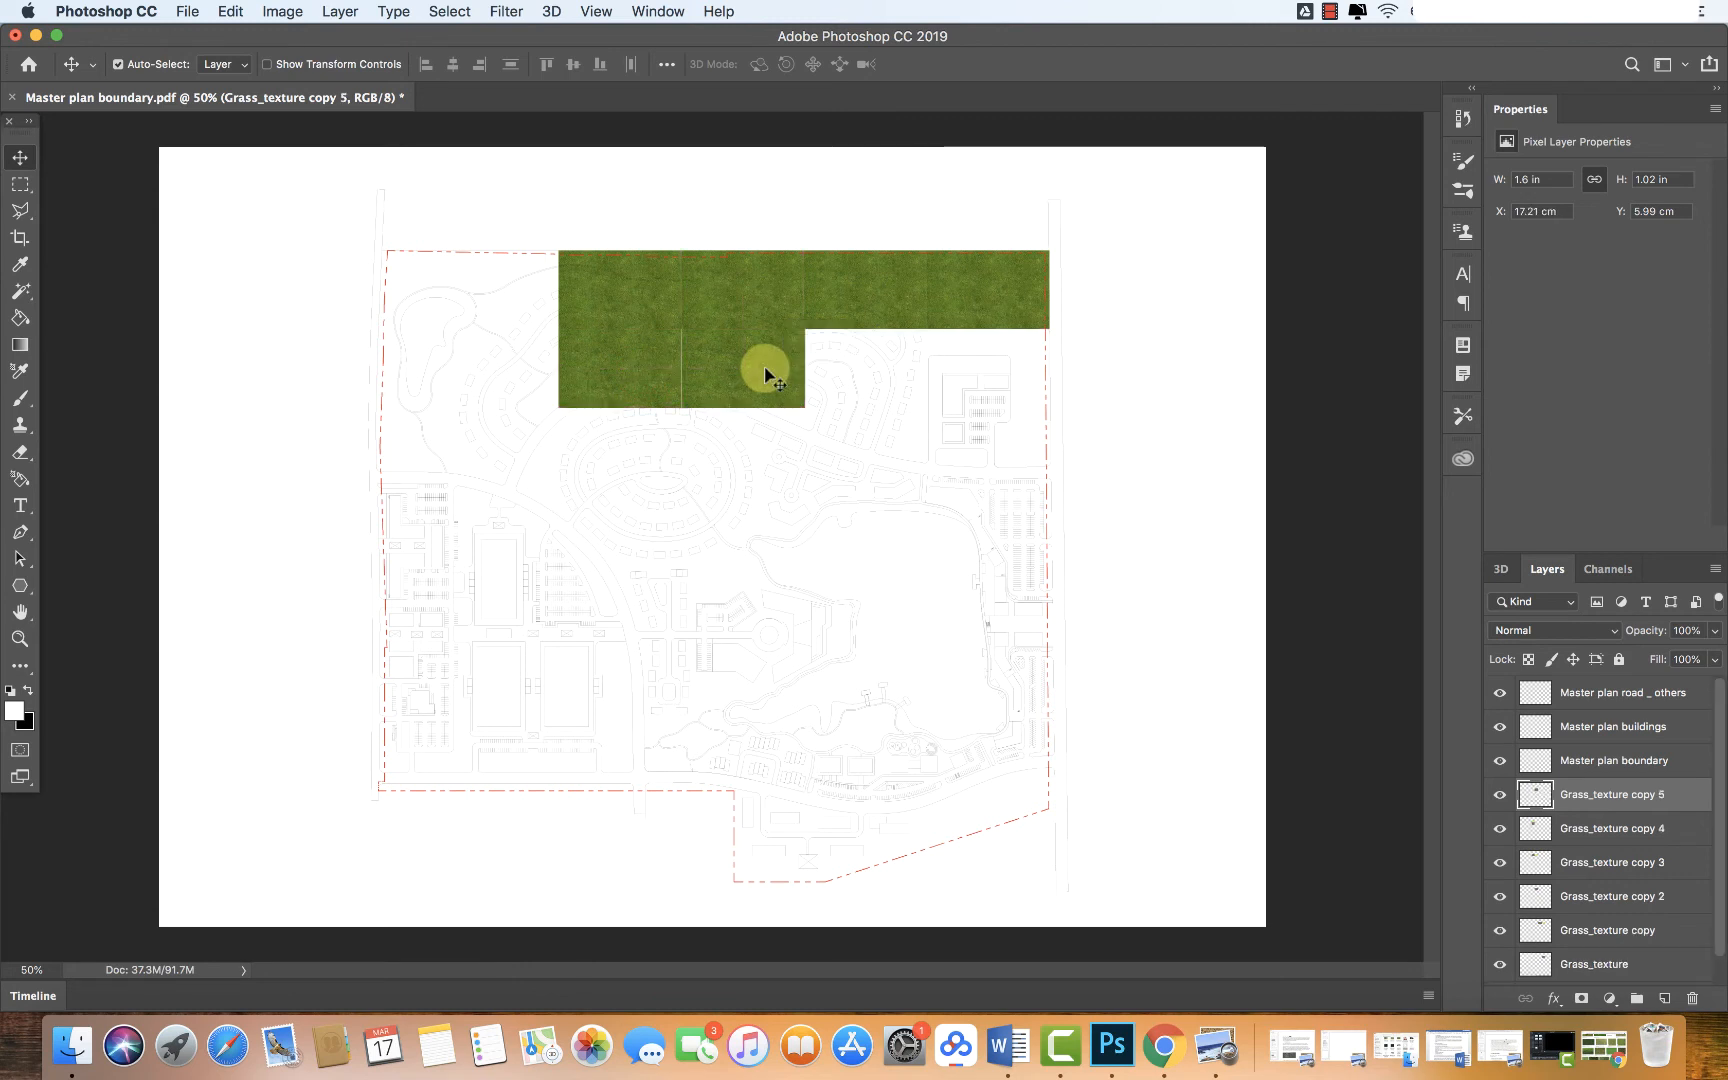
pyautogui.press('Left')
pyautogui.moveTo(764, 370); pyautogui.dragTo(1016, 367)
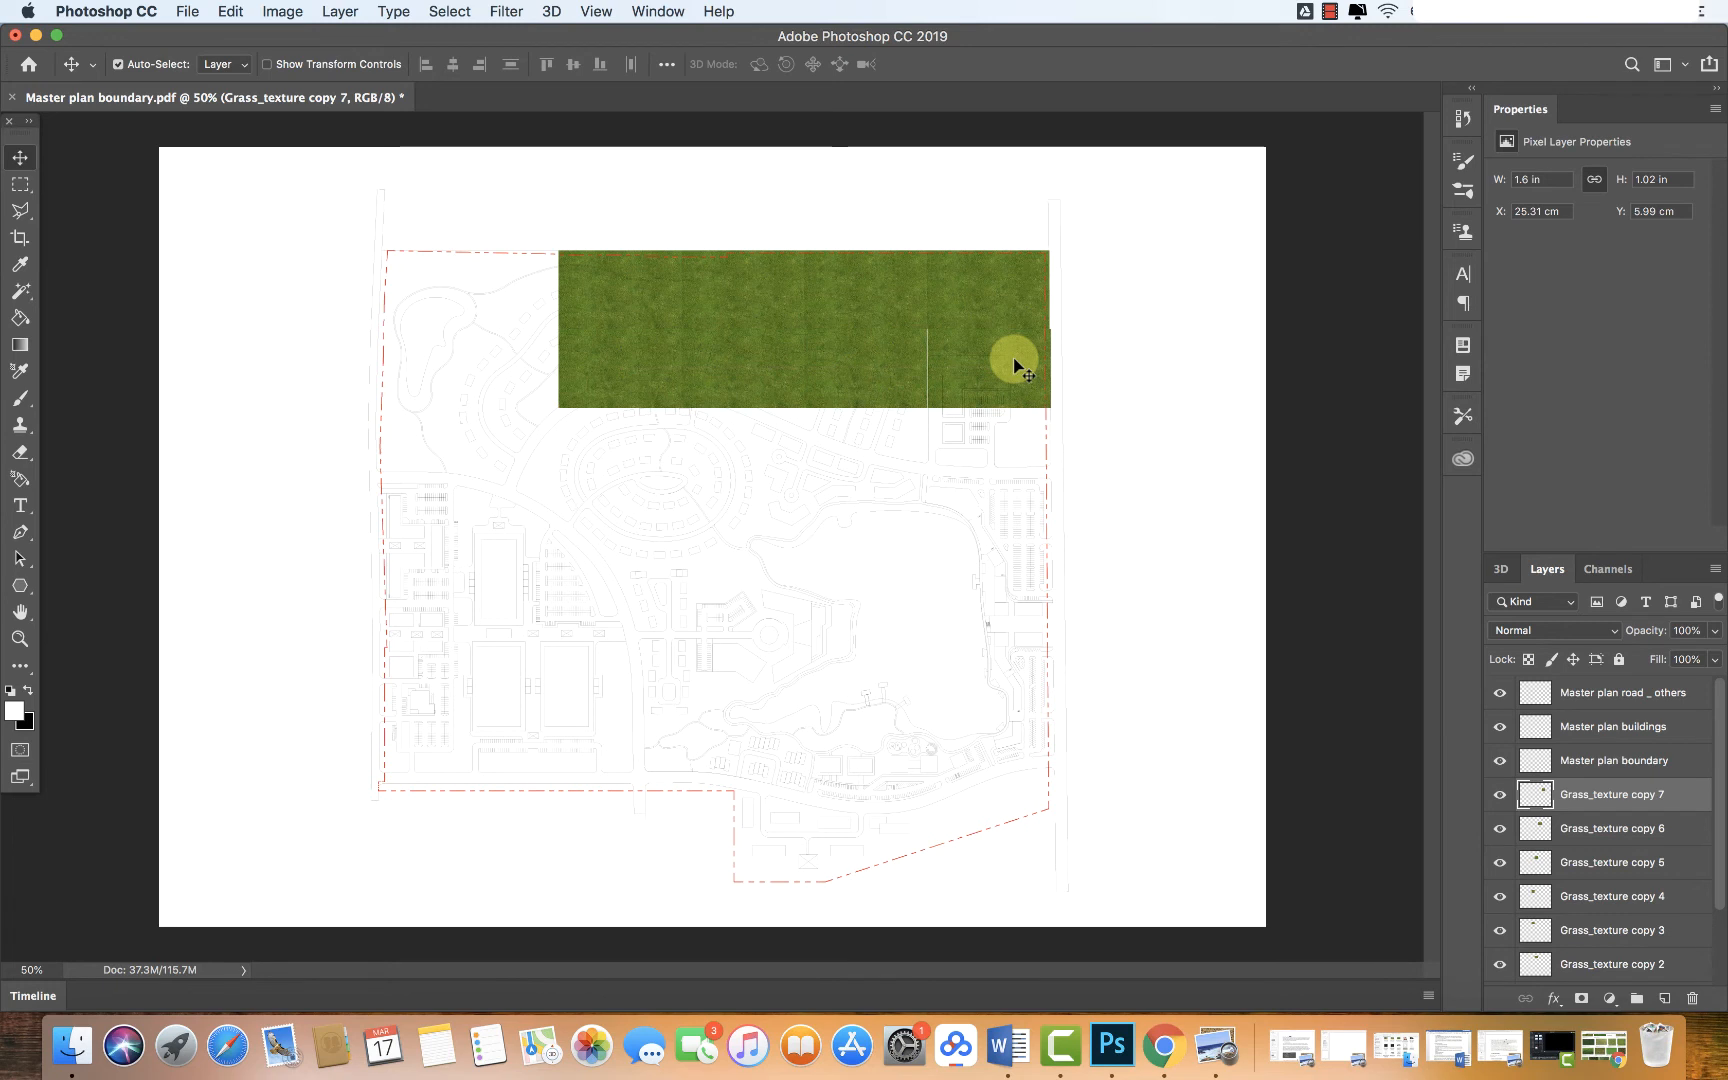
pyautogui.press('Left')
pyautogui.press('Left')
pyautogui.moveTo(1012, 362); pyautogui.dragTo(792, 436)
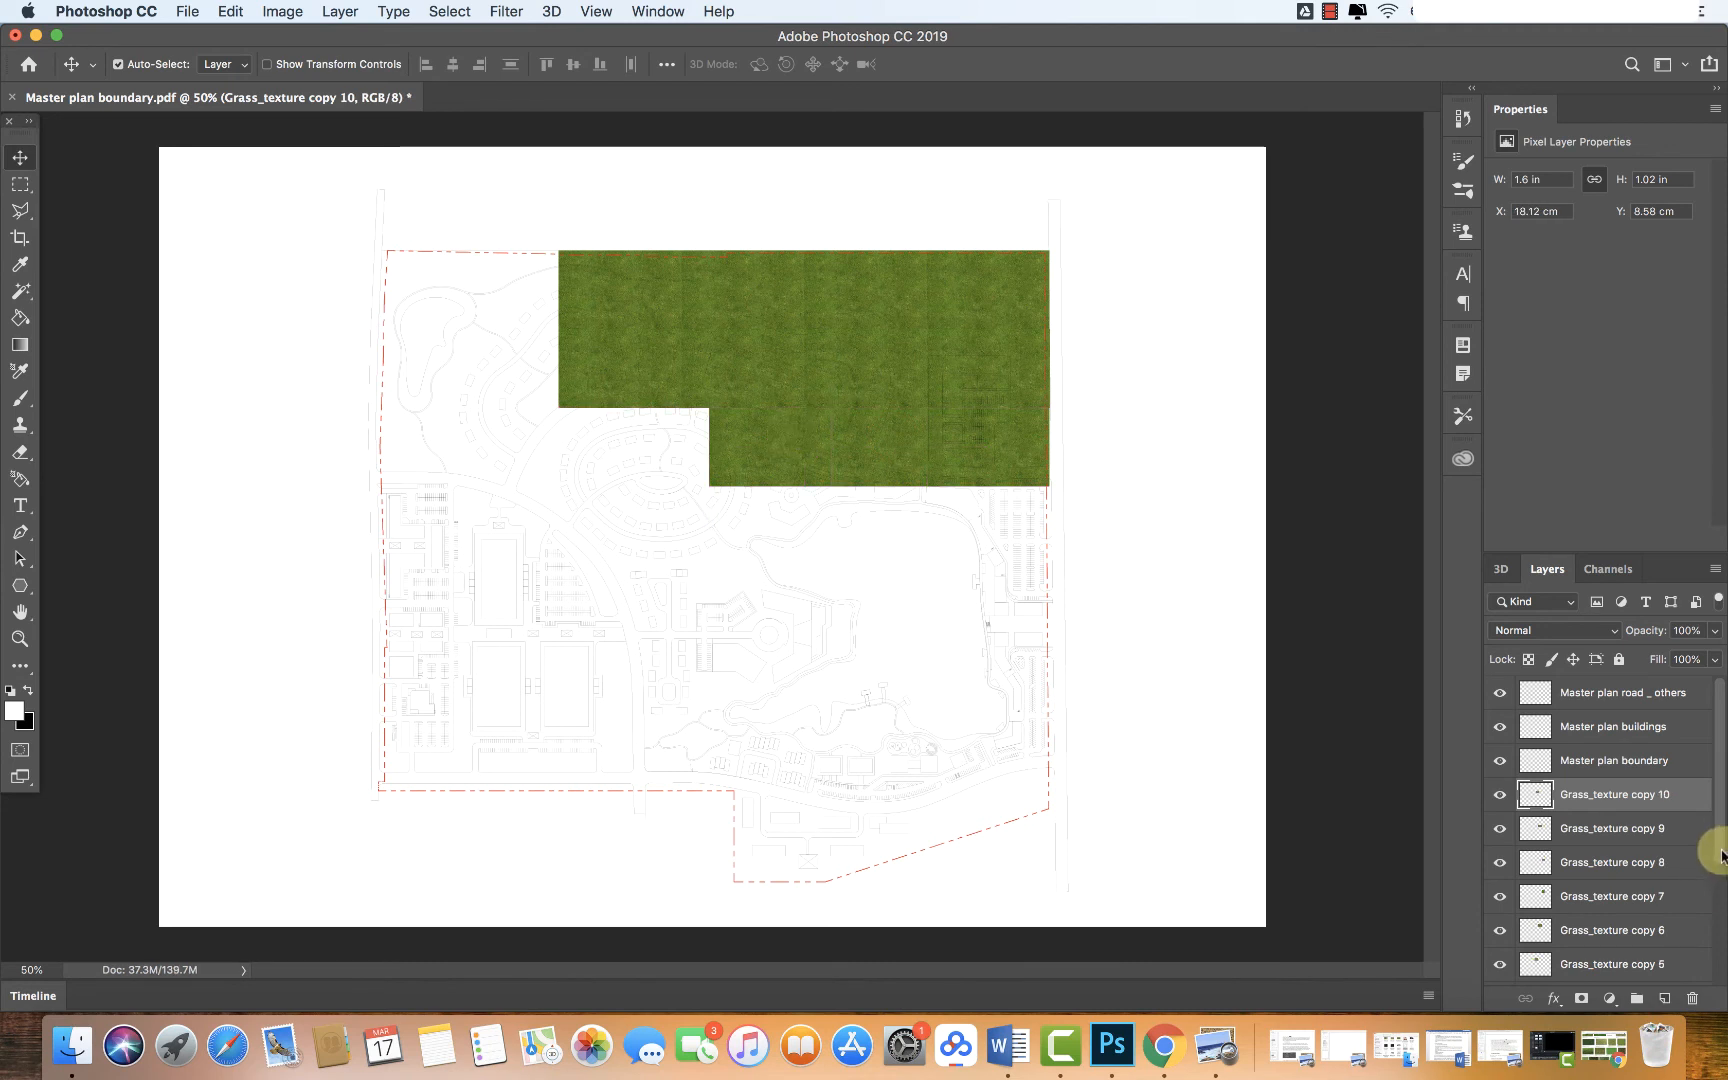
# Merge the original Grass_texture layer and all its copies into one layer
pyautogui.moveTo(1718, 866); pyautogui.dragTo(1718, 962)
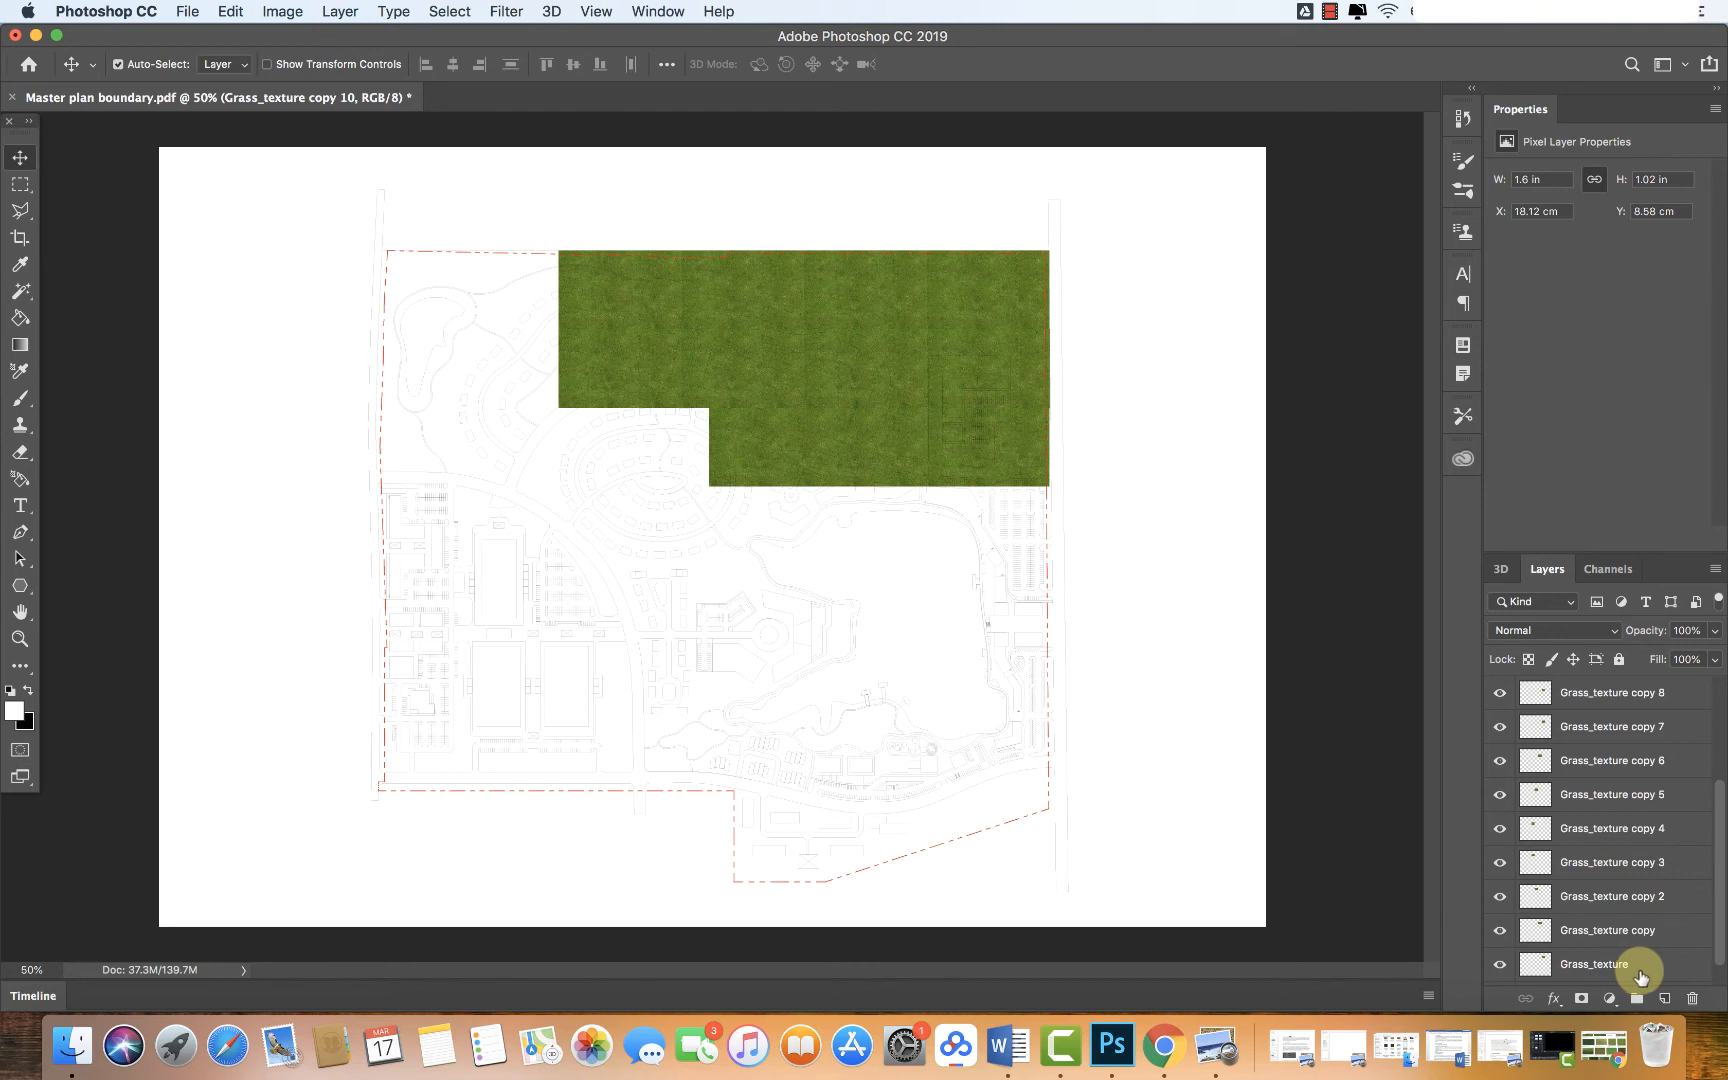
pyautogui.keyDown('shift'); pyautogui.click(1636, 973); pyautogui.keyUp('shift')
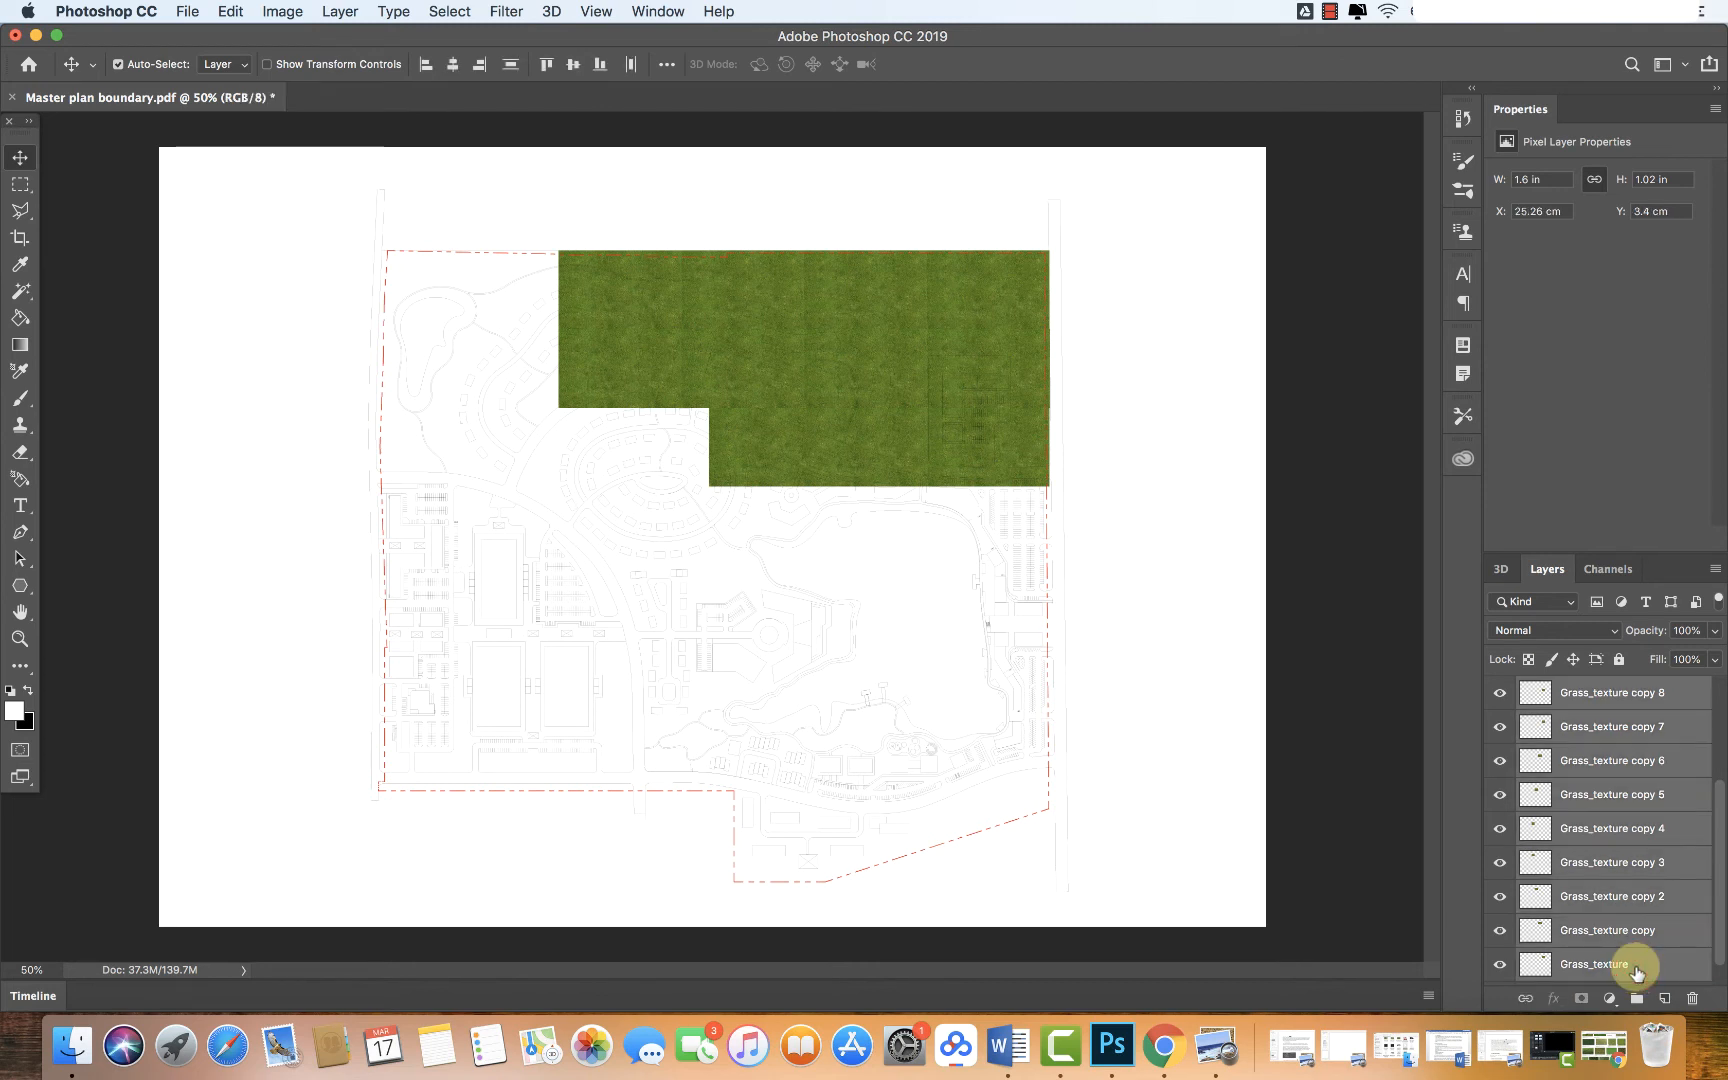
pyautogui.press('super+e')
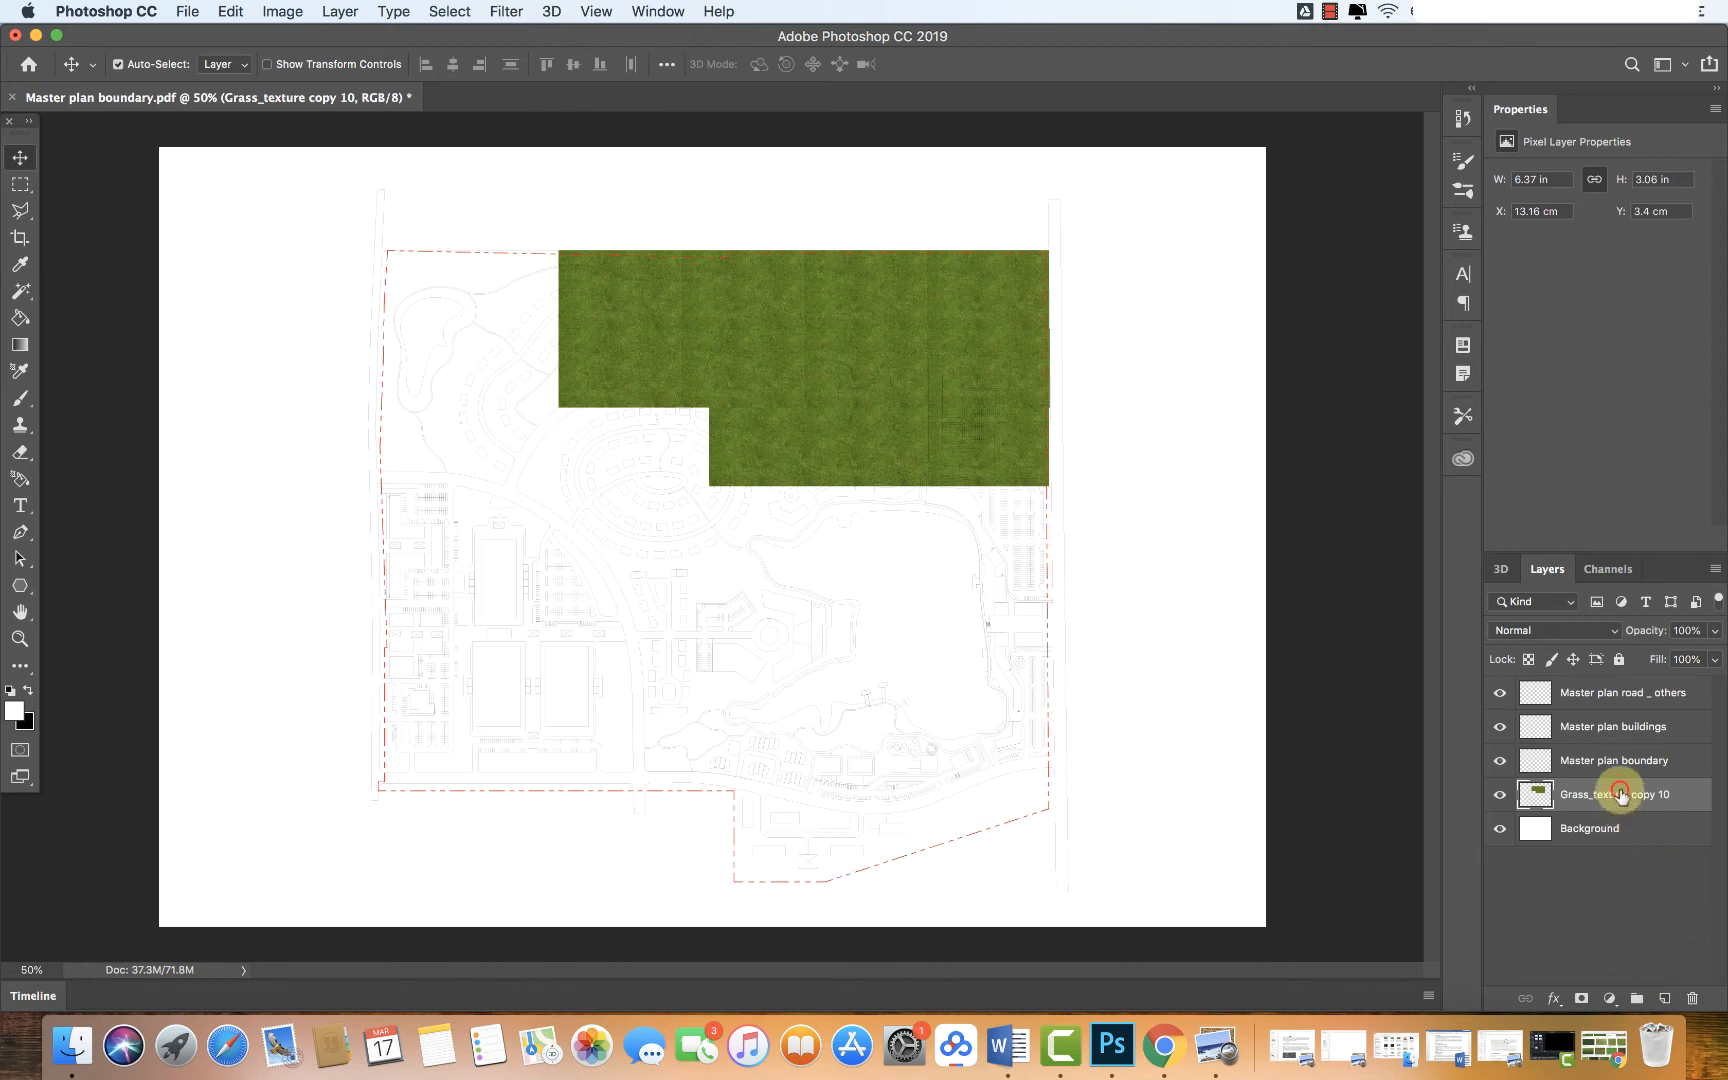
# Rename the merged grass layer as Grass_texture
pyautogui.click(1621, 796)
pyautogui.doubleClick(1621, 795)
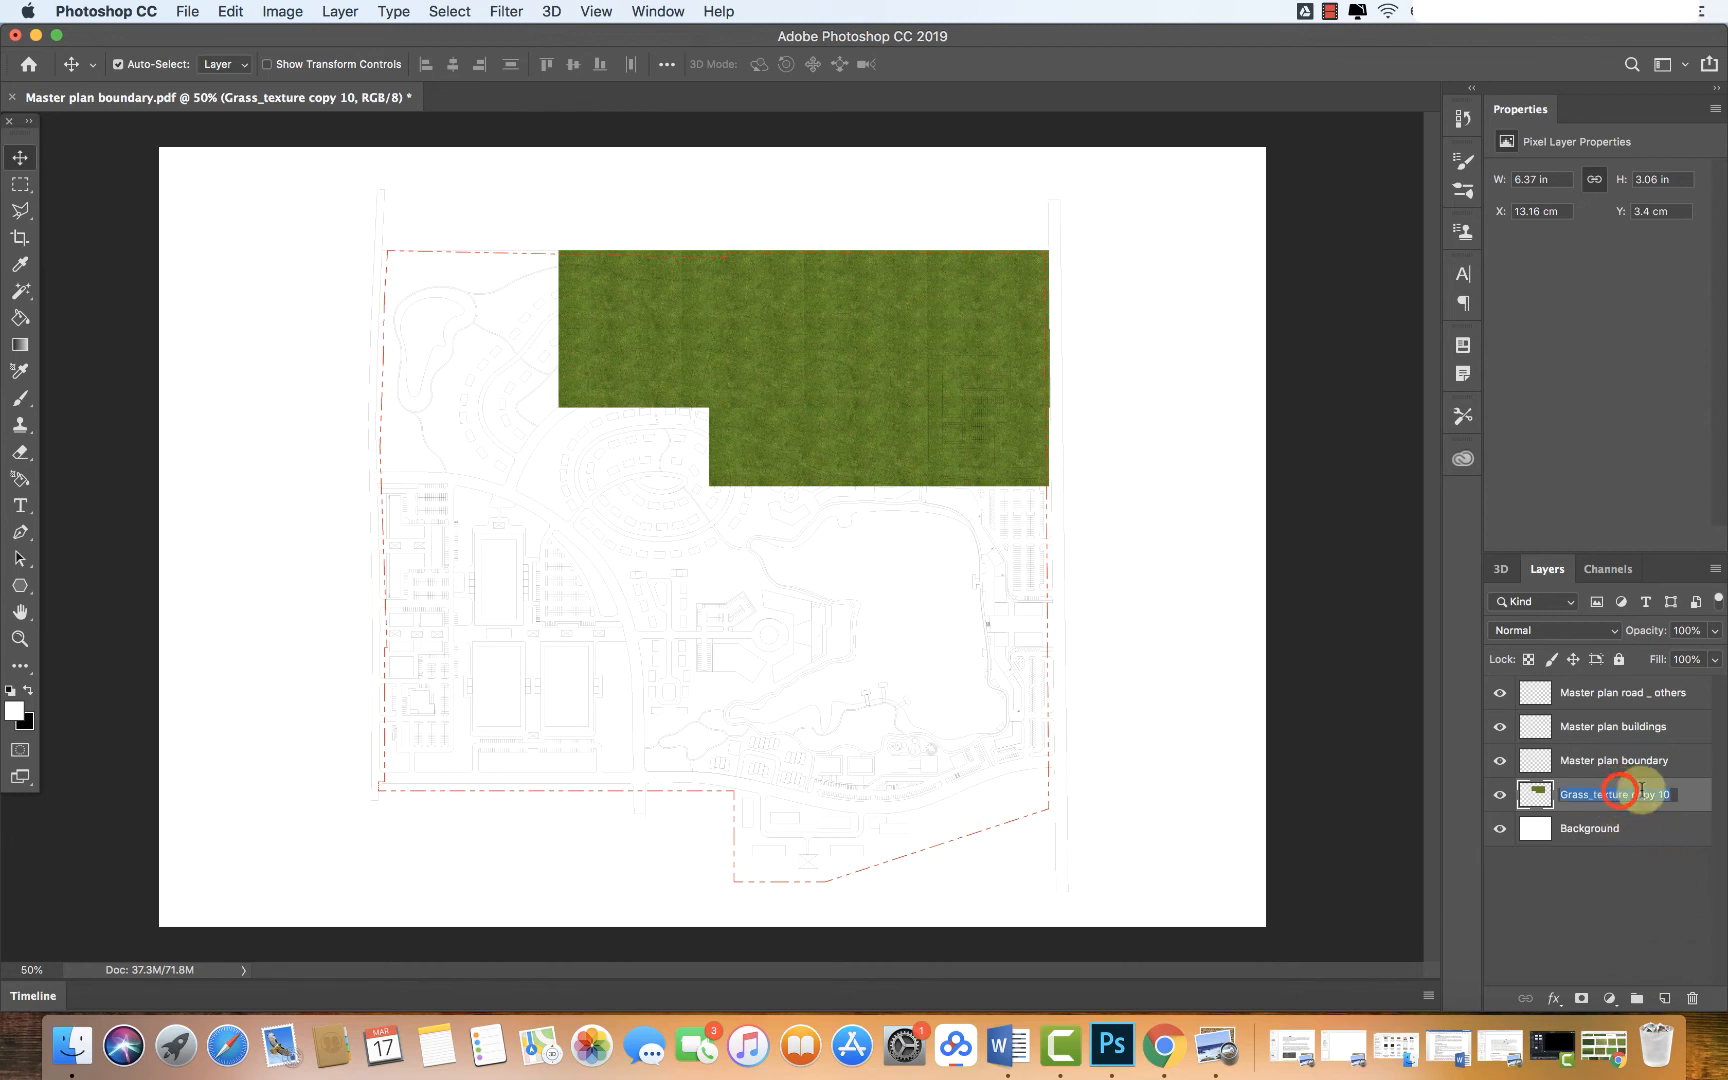
pyautogui.click(1672, 792)
pyautogui.press('BackSpace')
pyautogui.press('BackSpace')
pyautogui.press('BackSpace')
pyautogui.press('BackSpace')
pyautogui.press('BackSpace')
pyautogui.press('BackSpace')
pyautogui.press('BackSpace')
pyautogui.press('BackSpace')
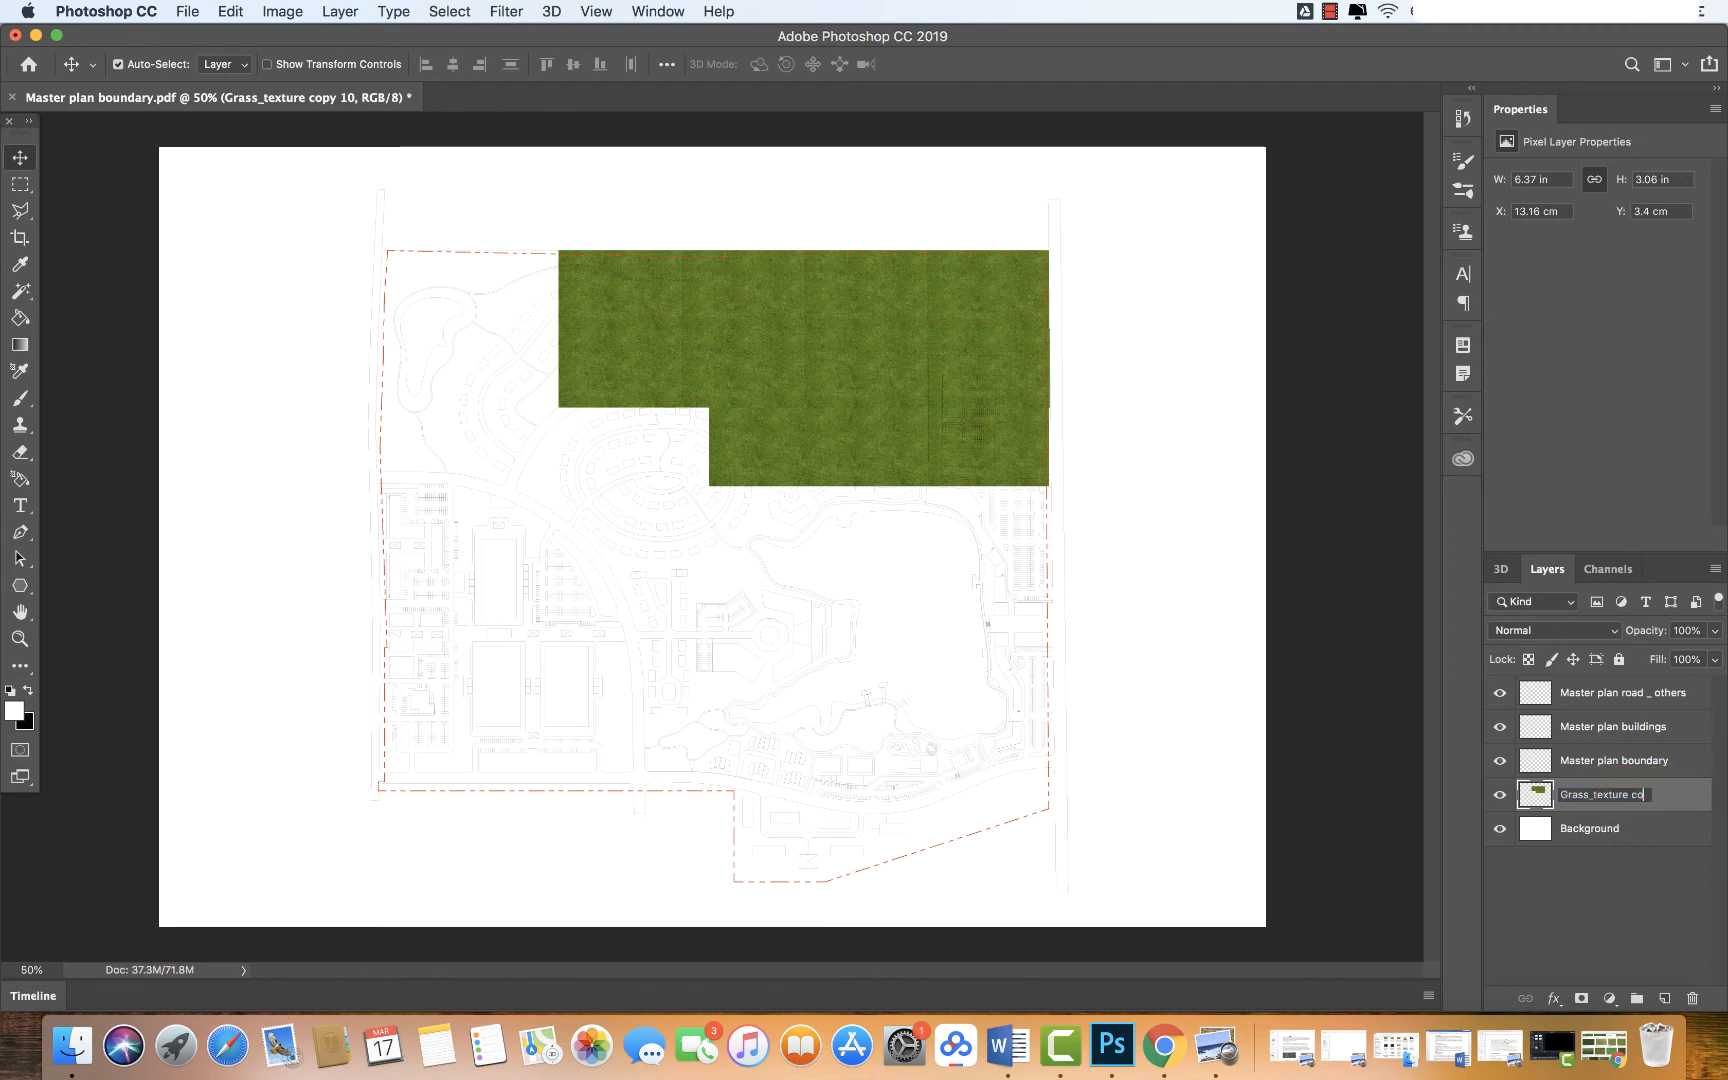
pyautogui.press('Return')
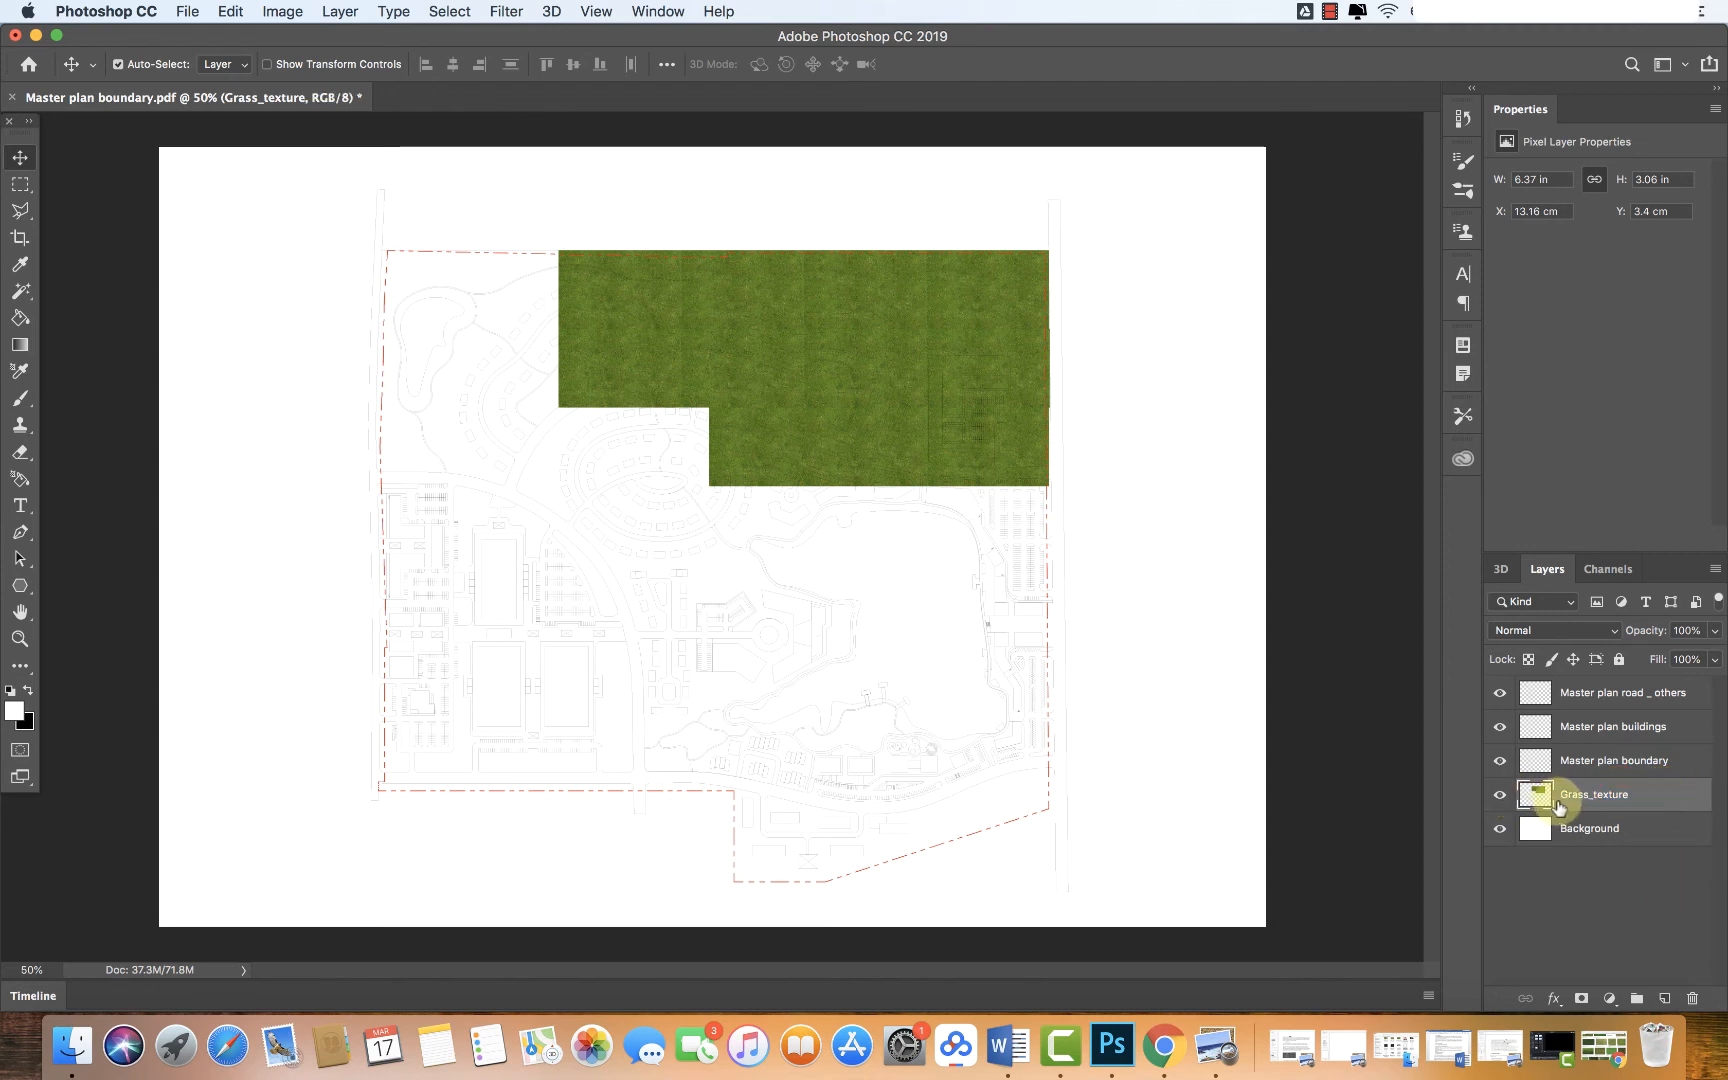
# Hide the Grass_texture layer and select the open ground areas in the upper site with the Magic Wand on Master plan road _ others
pyautogui.click(1500, 795)
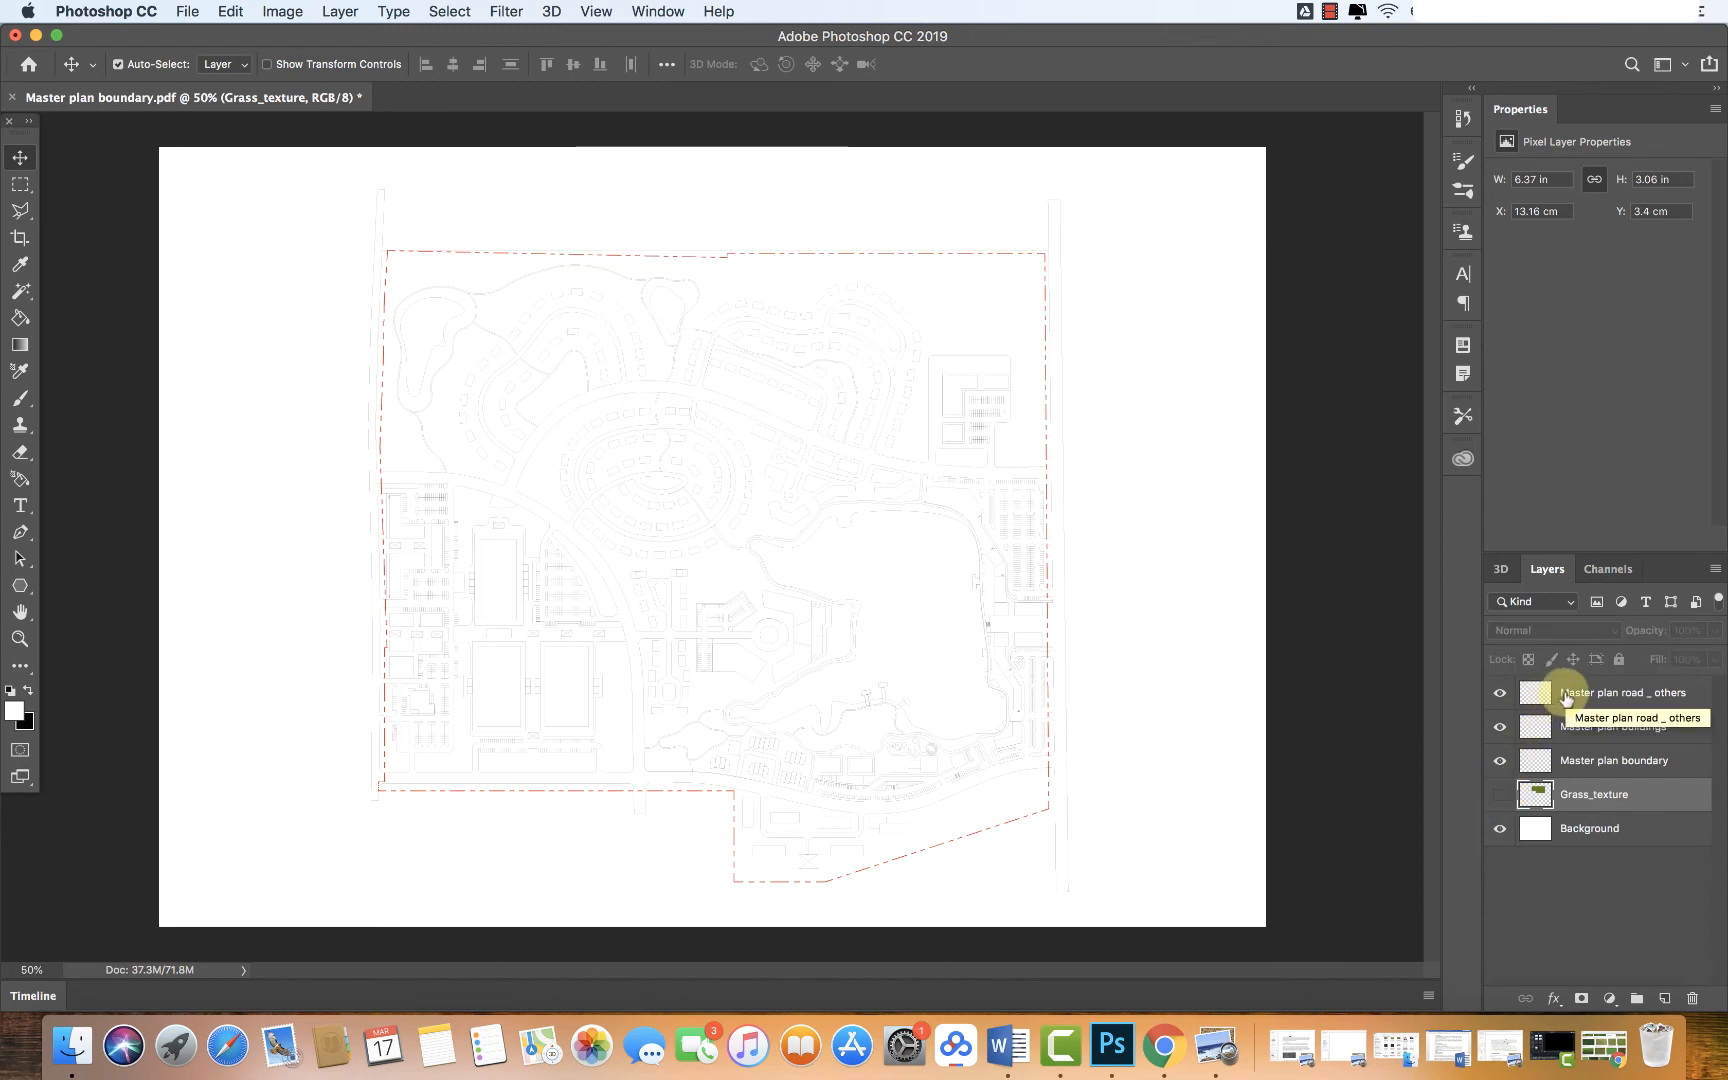
pyautogui.click(1566, 697)
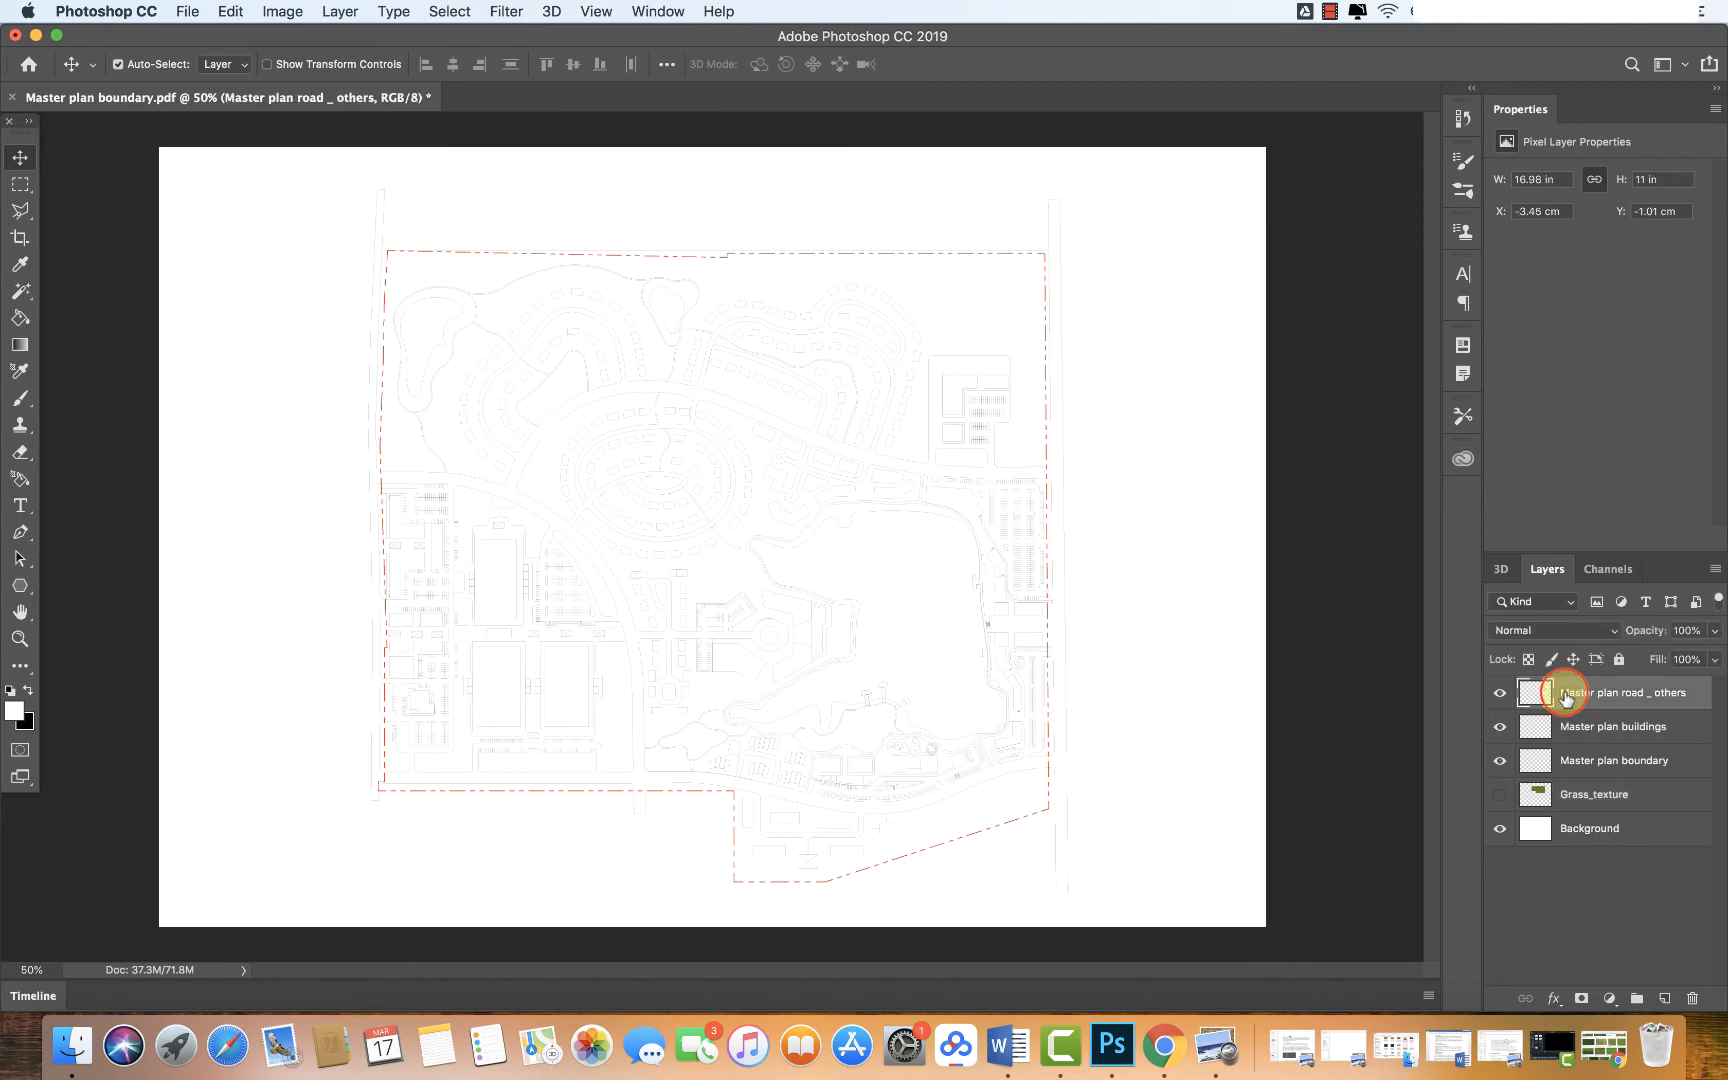
pyautogui.click(22, 295)
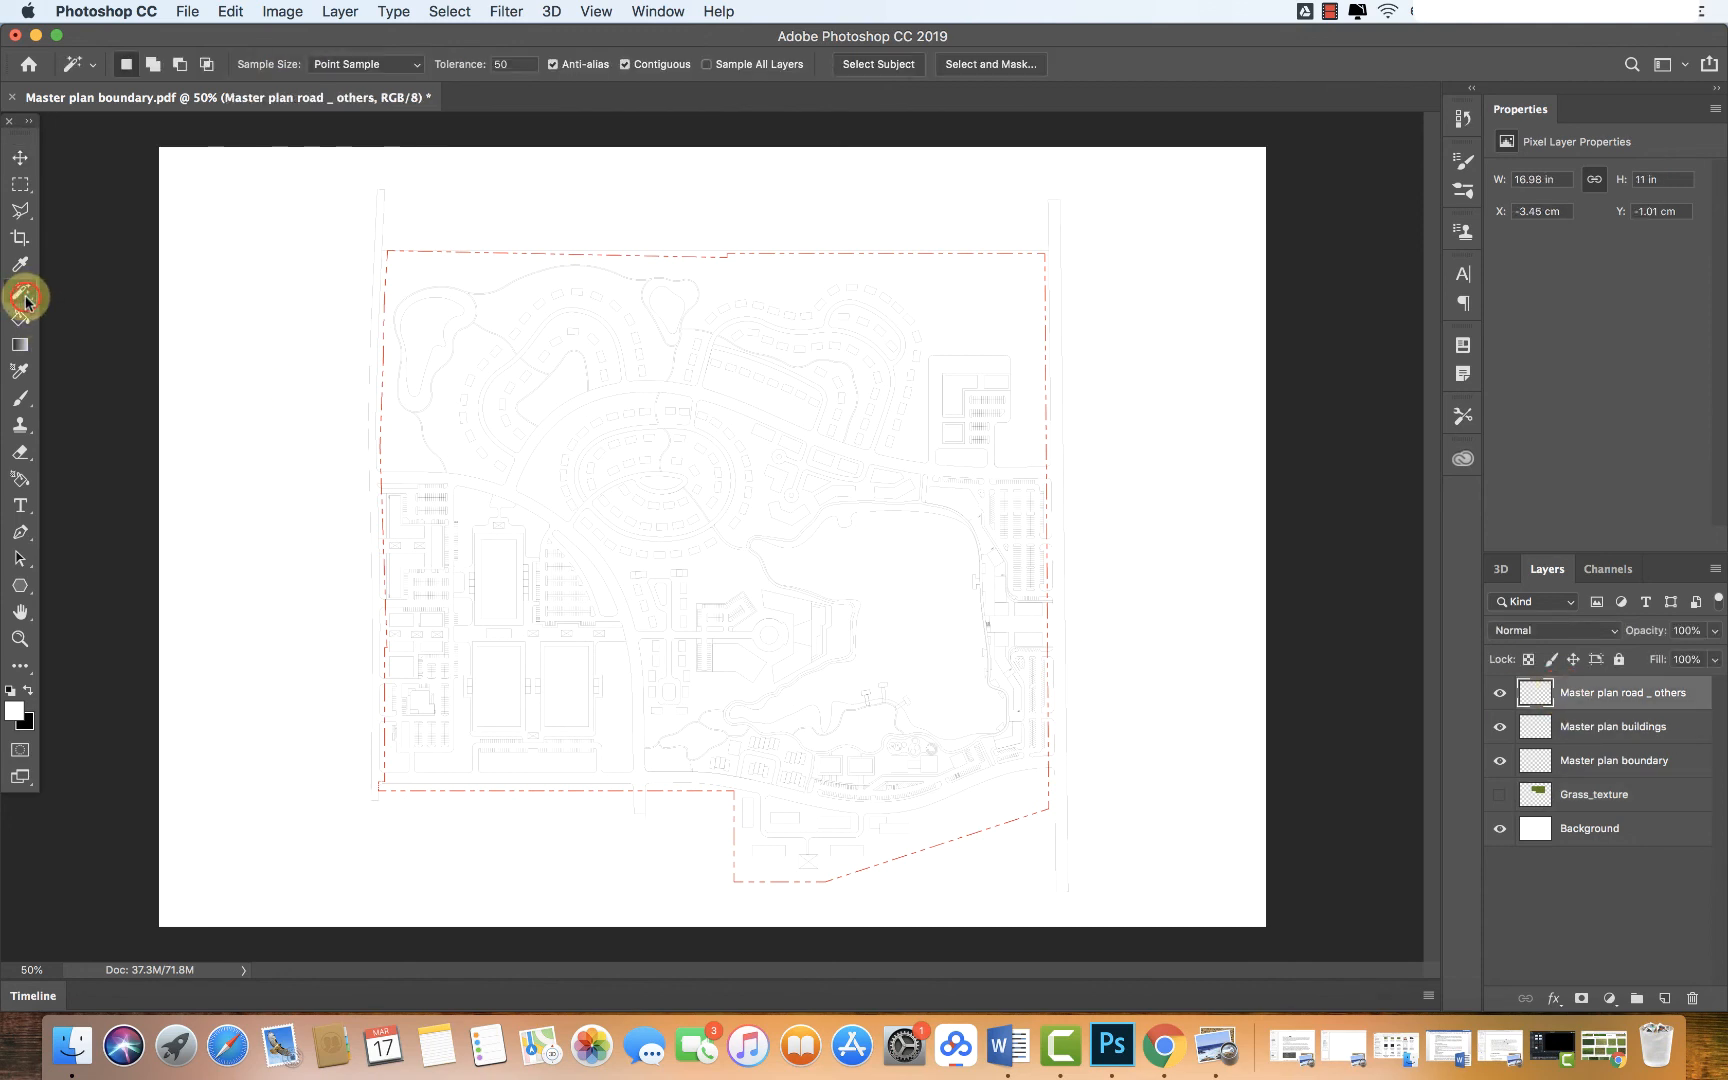
pyautogui.click(720, 292)
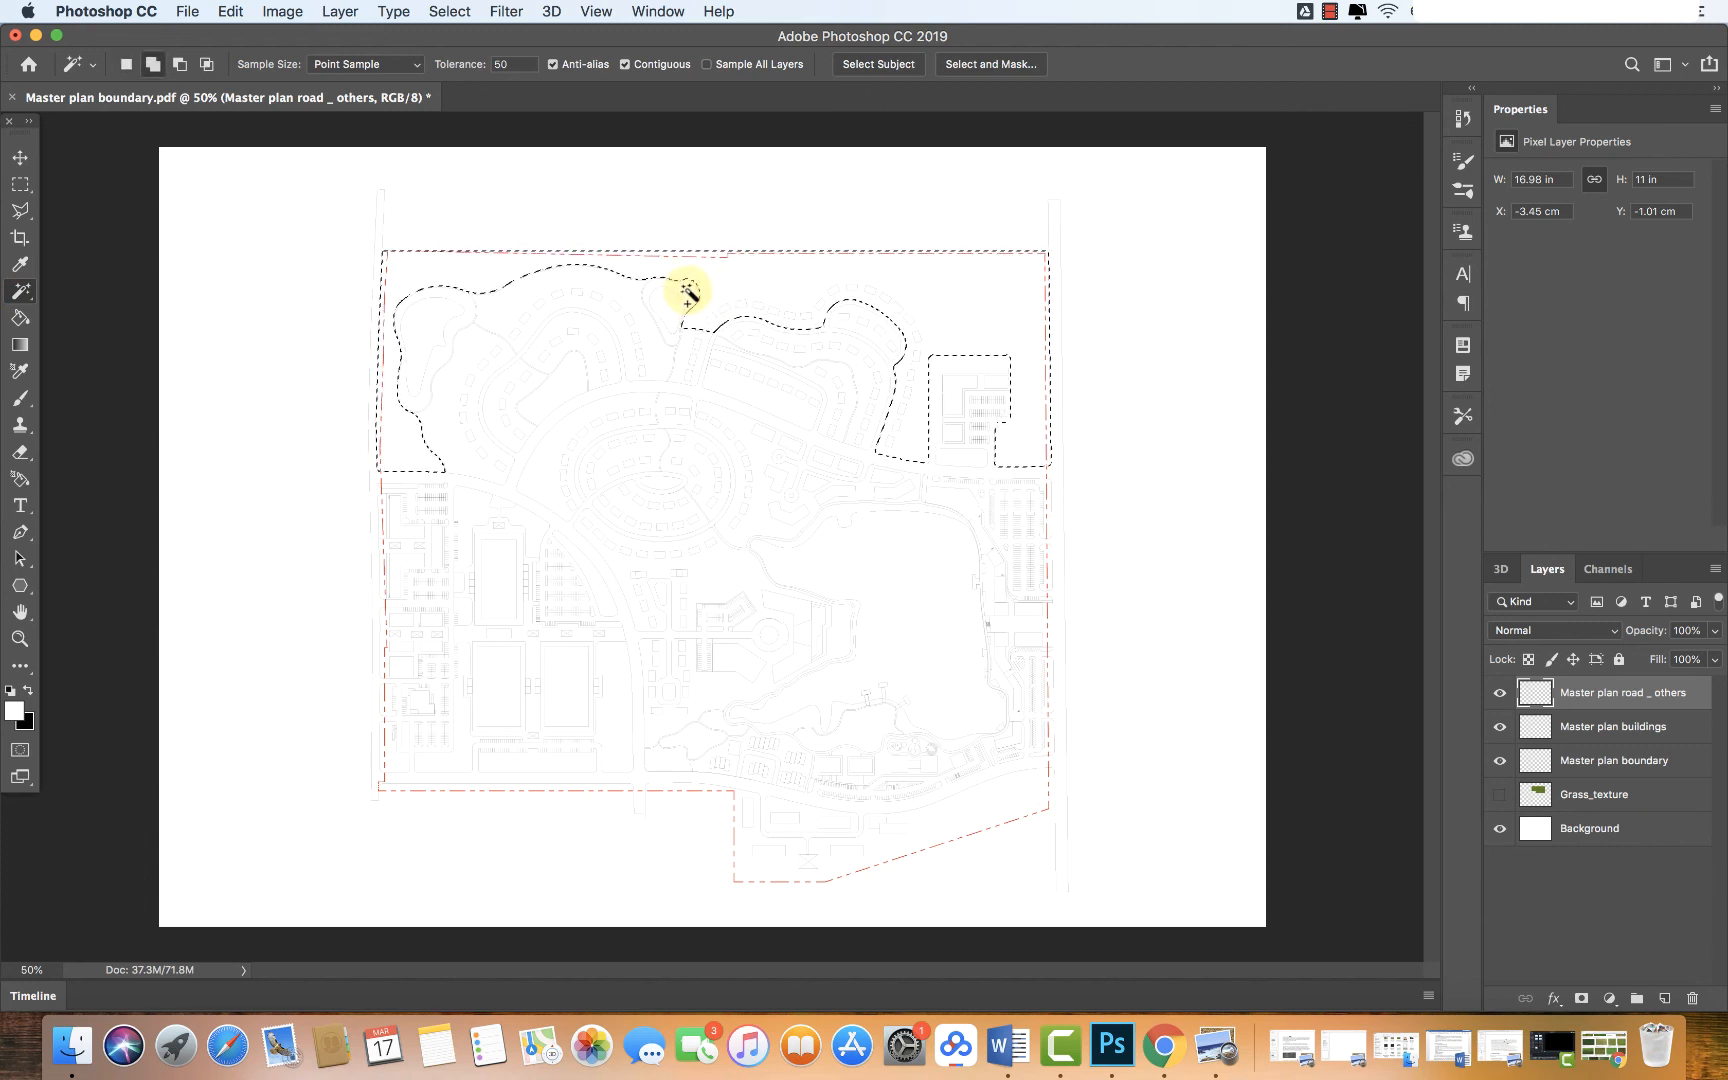
pyautogui.keyDown('shift'); pyautogui.click(688, 292); pyautogui.keyUp('shift')
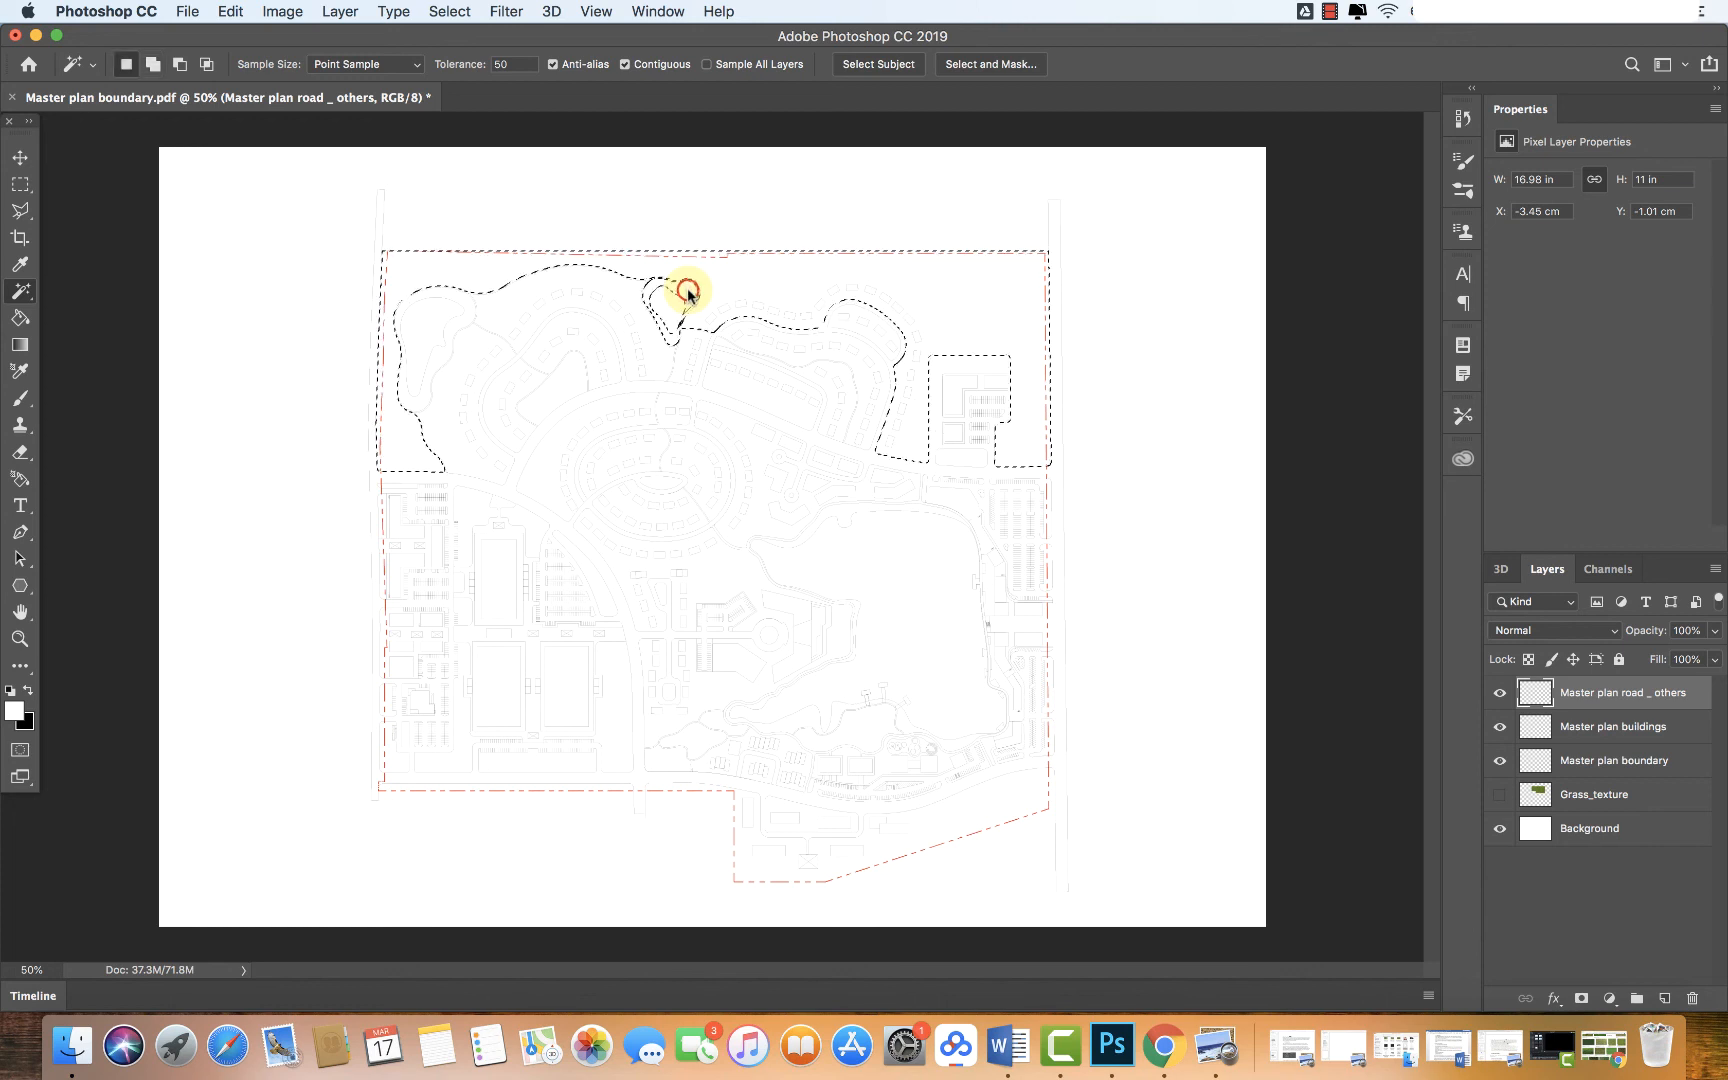
pyautogui.keyDown('shift'); pyautogui.click(664, 356); pyautogui.keyUp('shift')
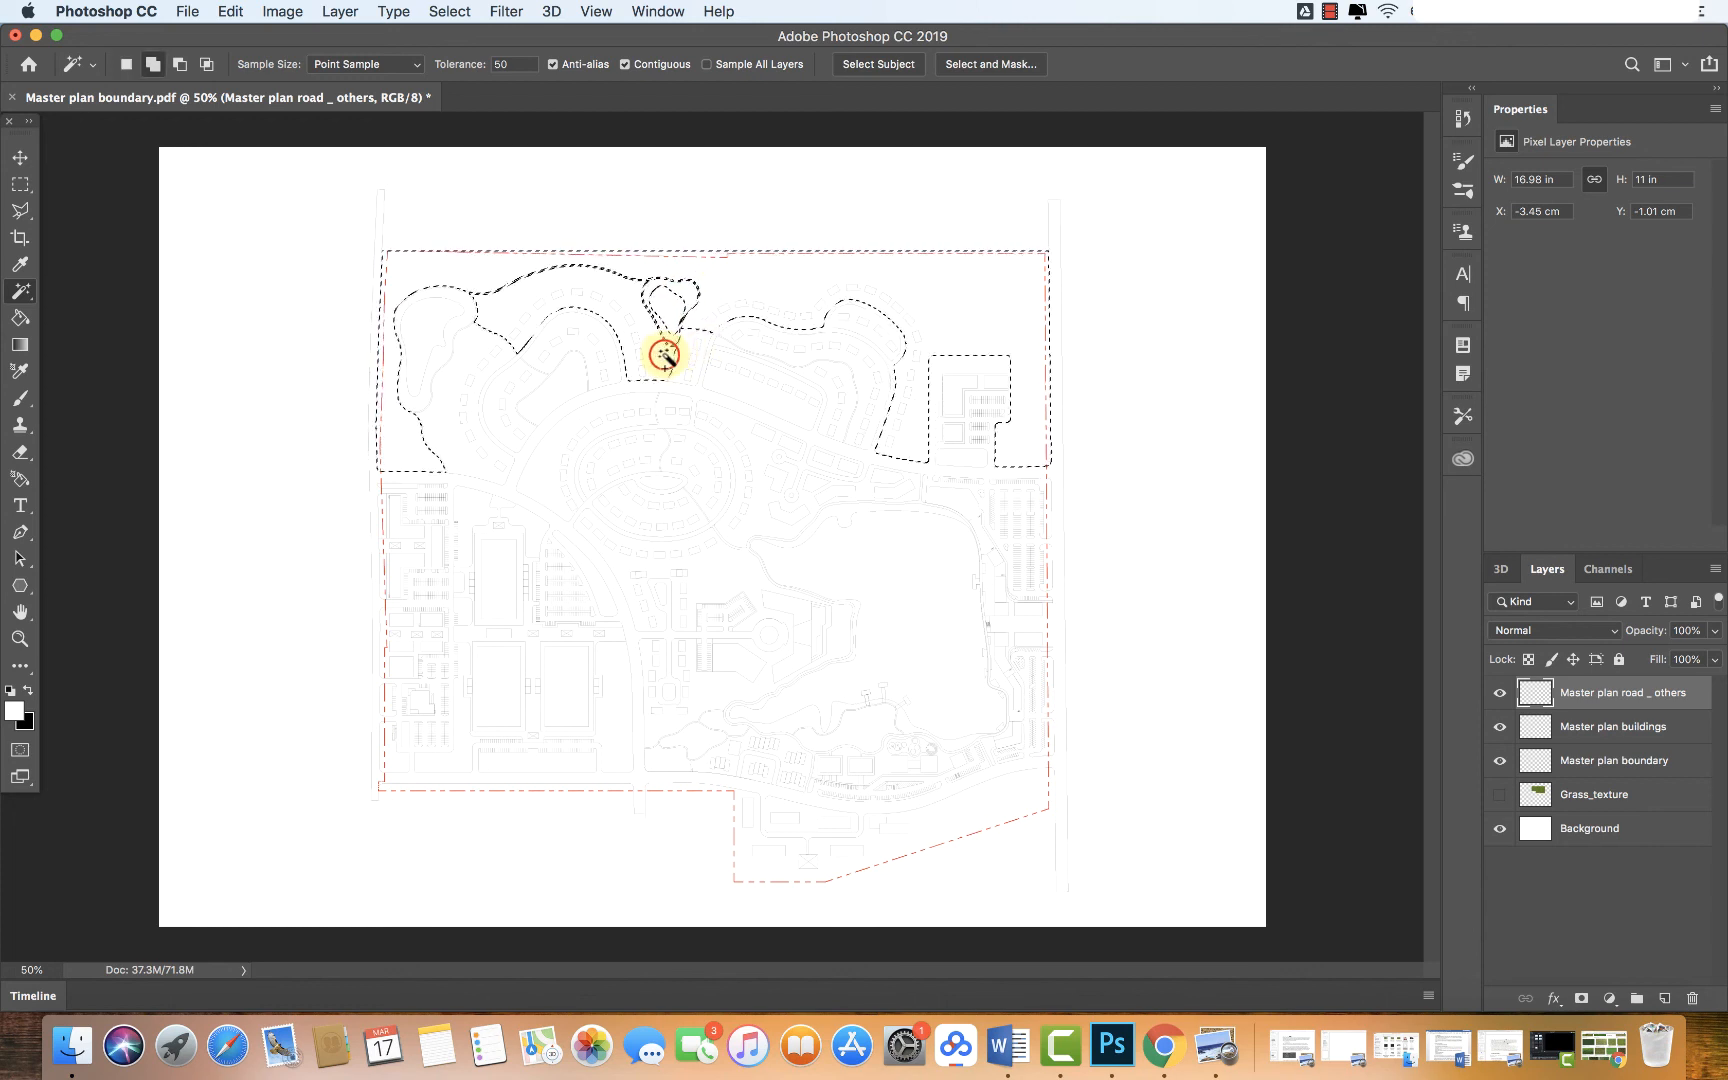
pyautogui.keyDown('shift'); pyautogui.click(746, 390); pyautogui.keyUp('shift')
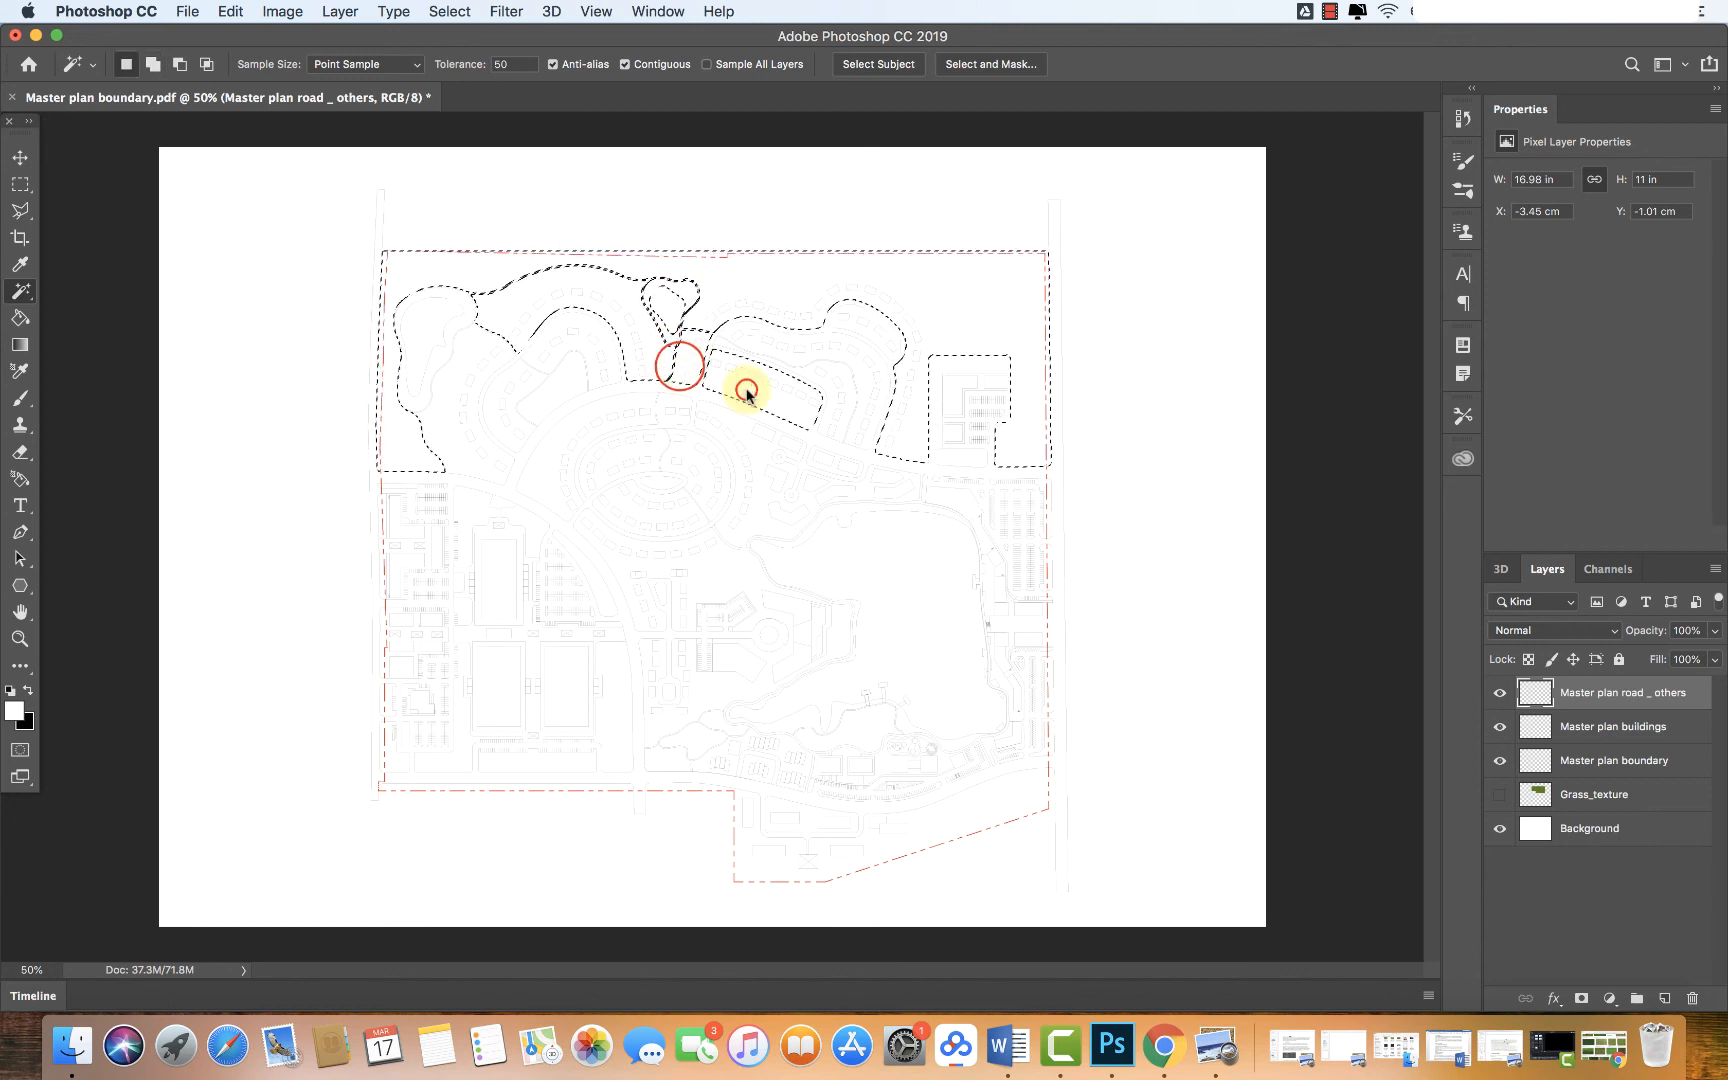
pyautogui.keyDown('shift'); pyautogui.click(863, 375); pyautogui.keyUp('shift')
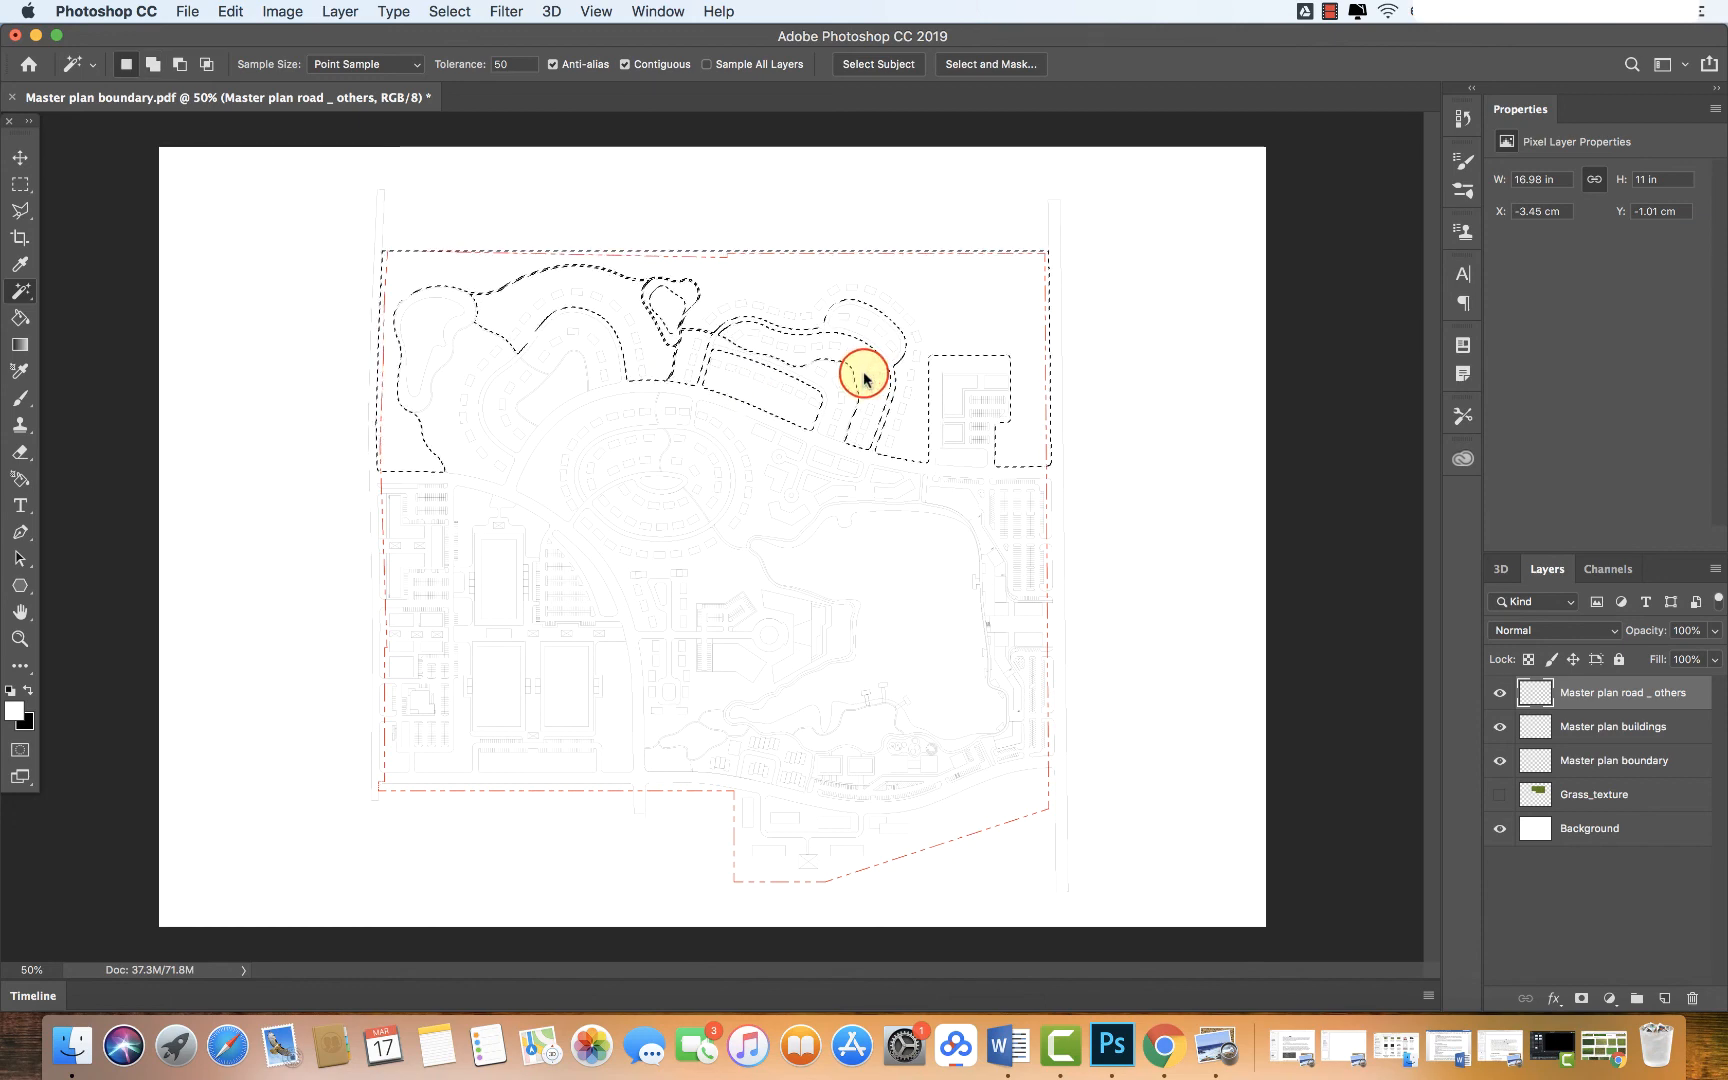
pyautogui.press('shift')
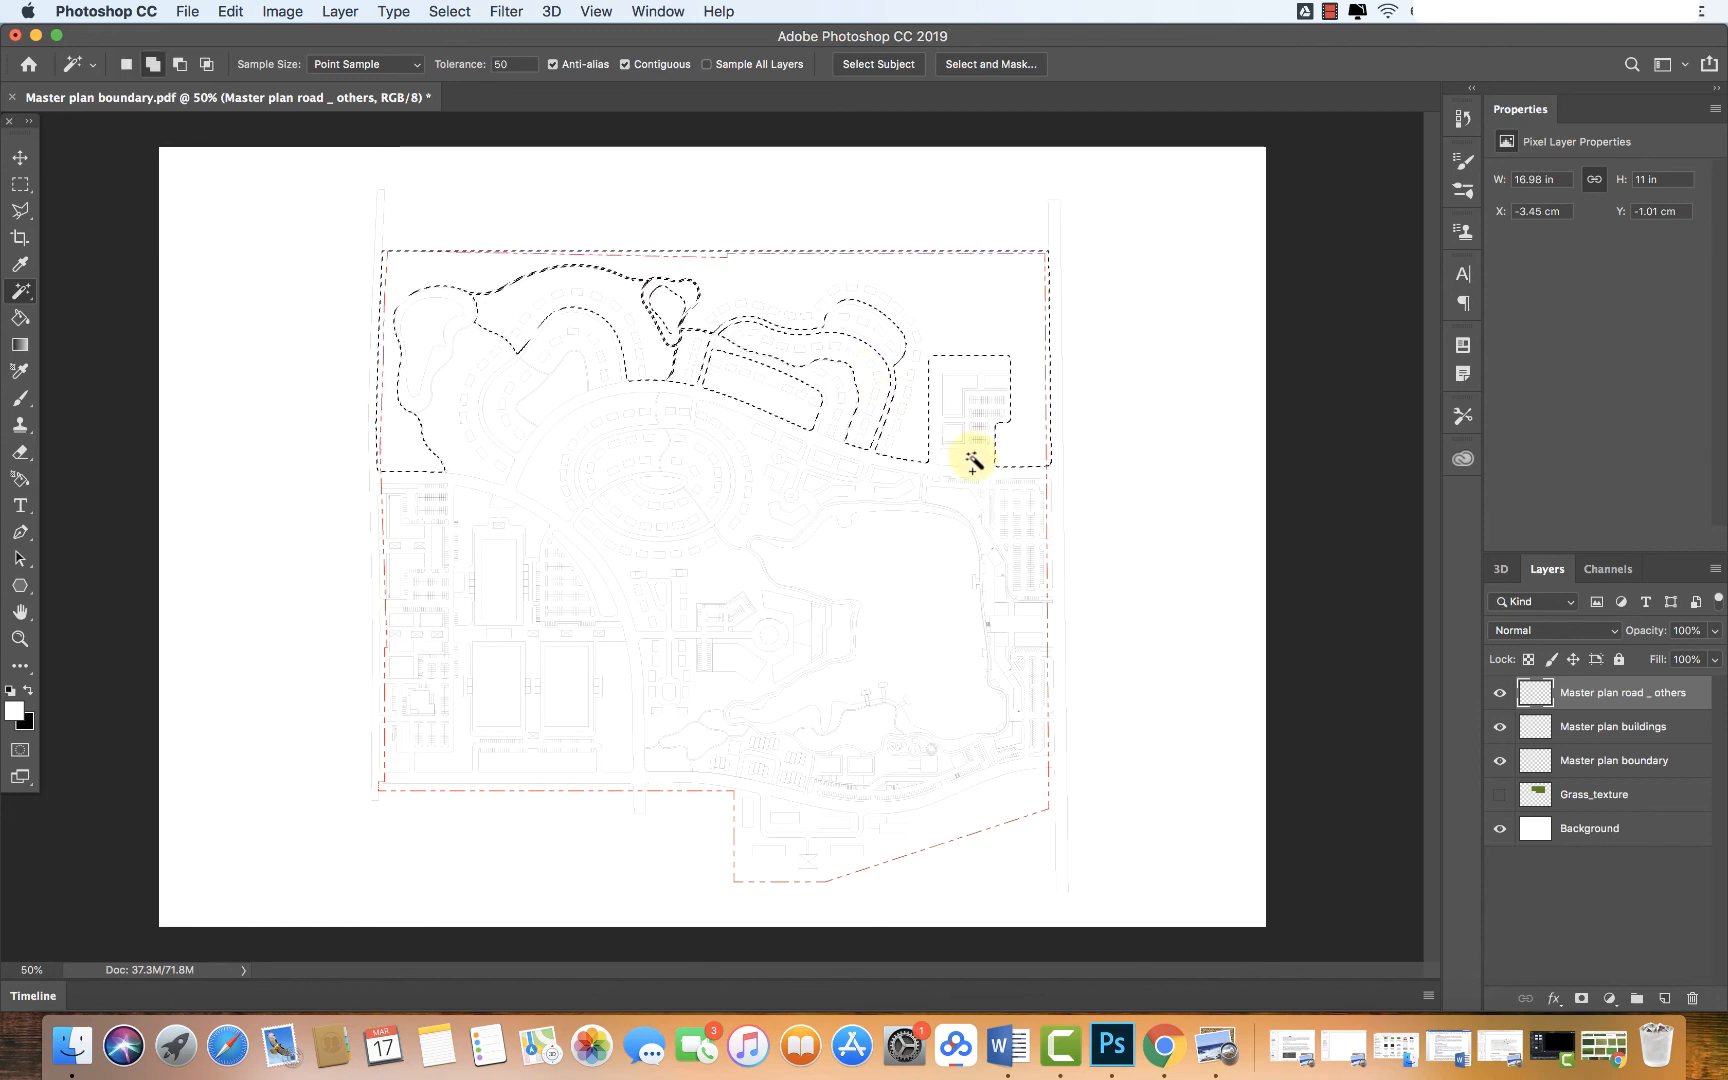
pyautogui.keyDown('shift'); pyautogui.click(972, 461); pyautogui.keyUp('shift')
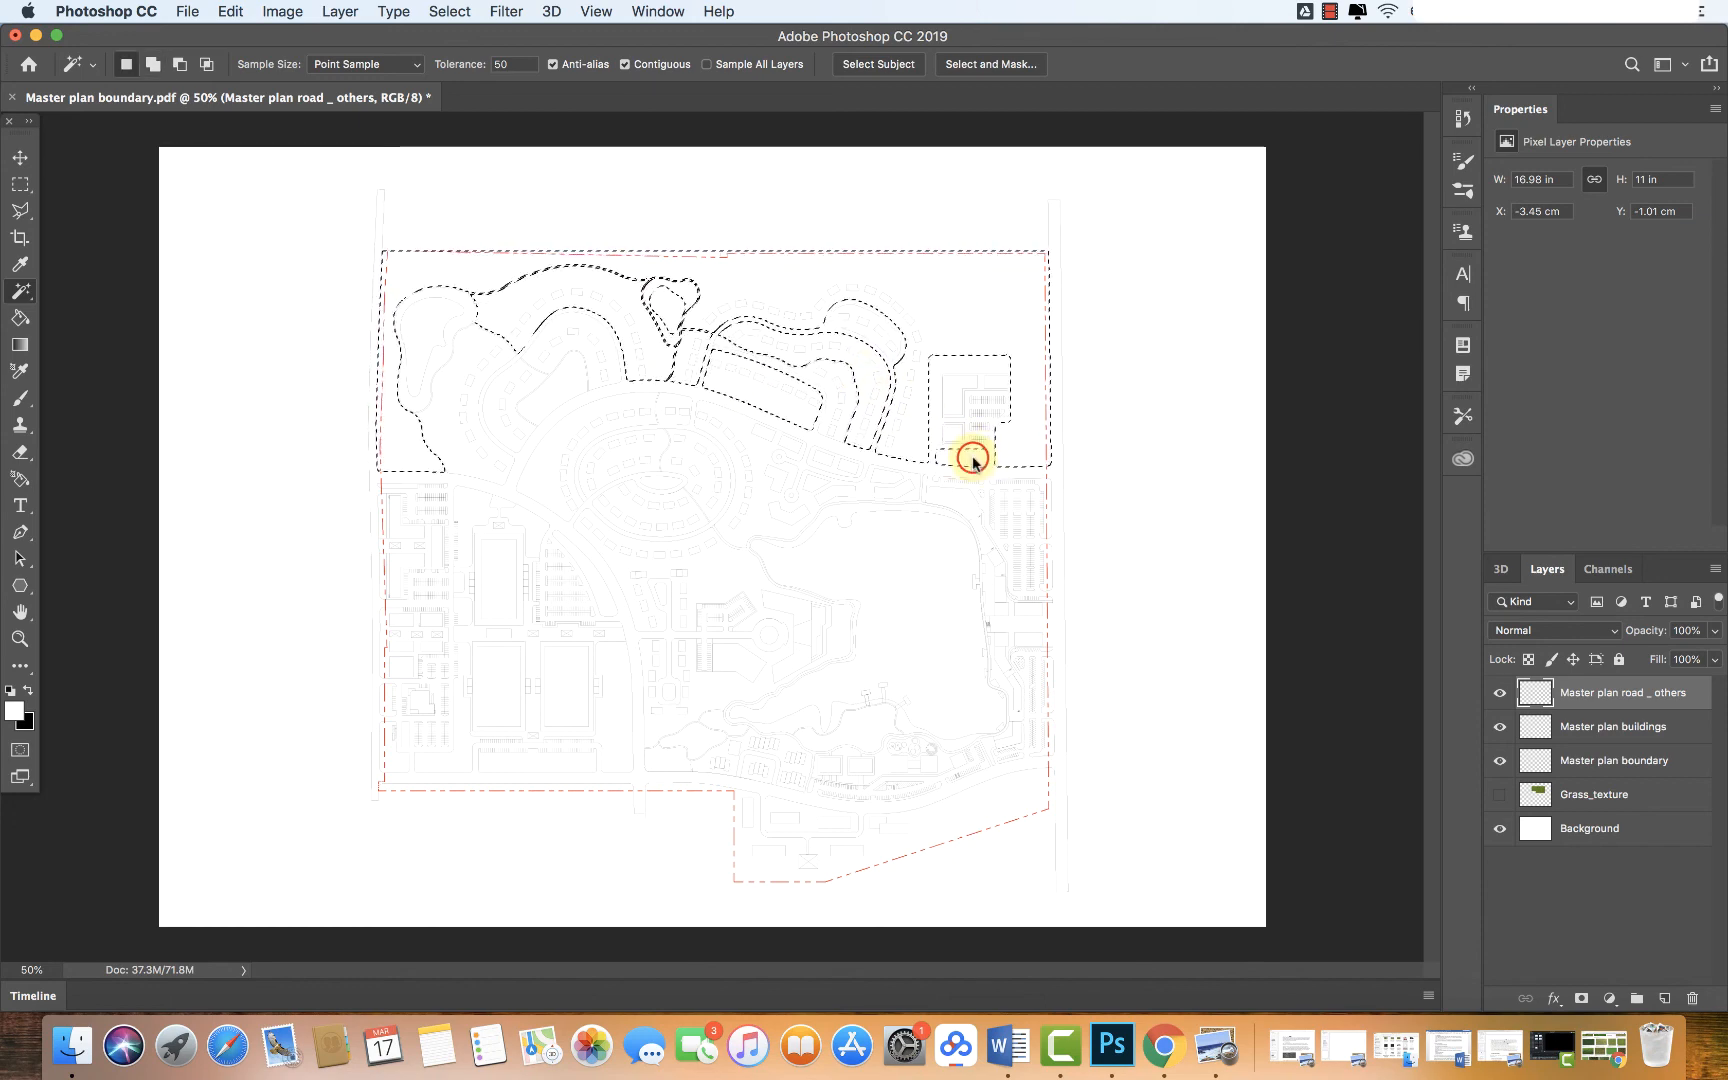
# Show the Grass_texture layer and add a layer mask to it from the selected open ground areas
pyautogui.click(1574, 801)
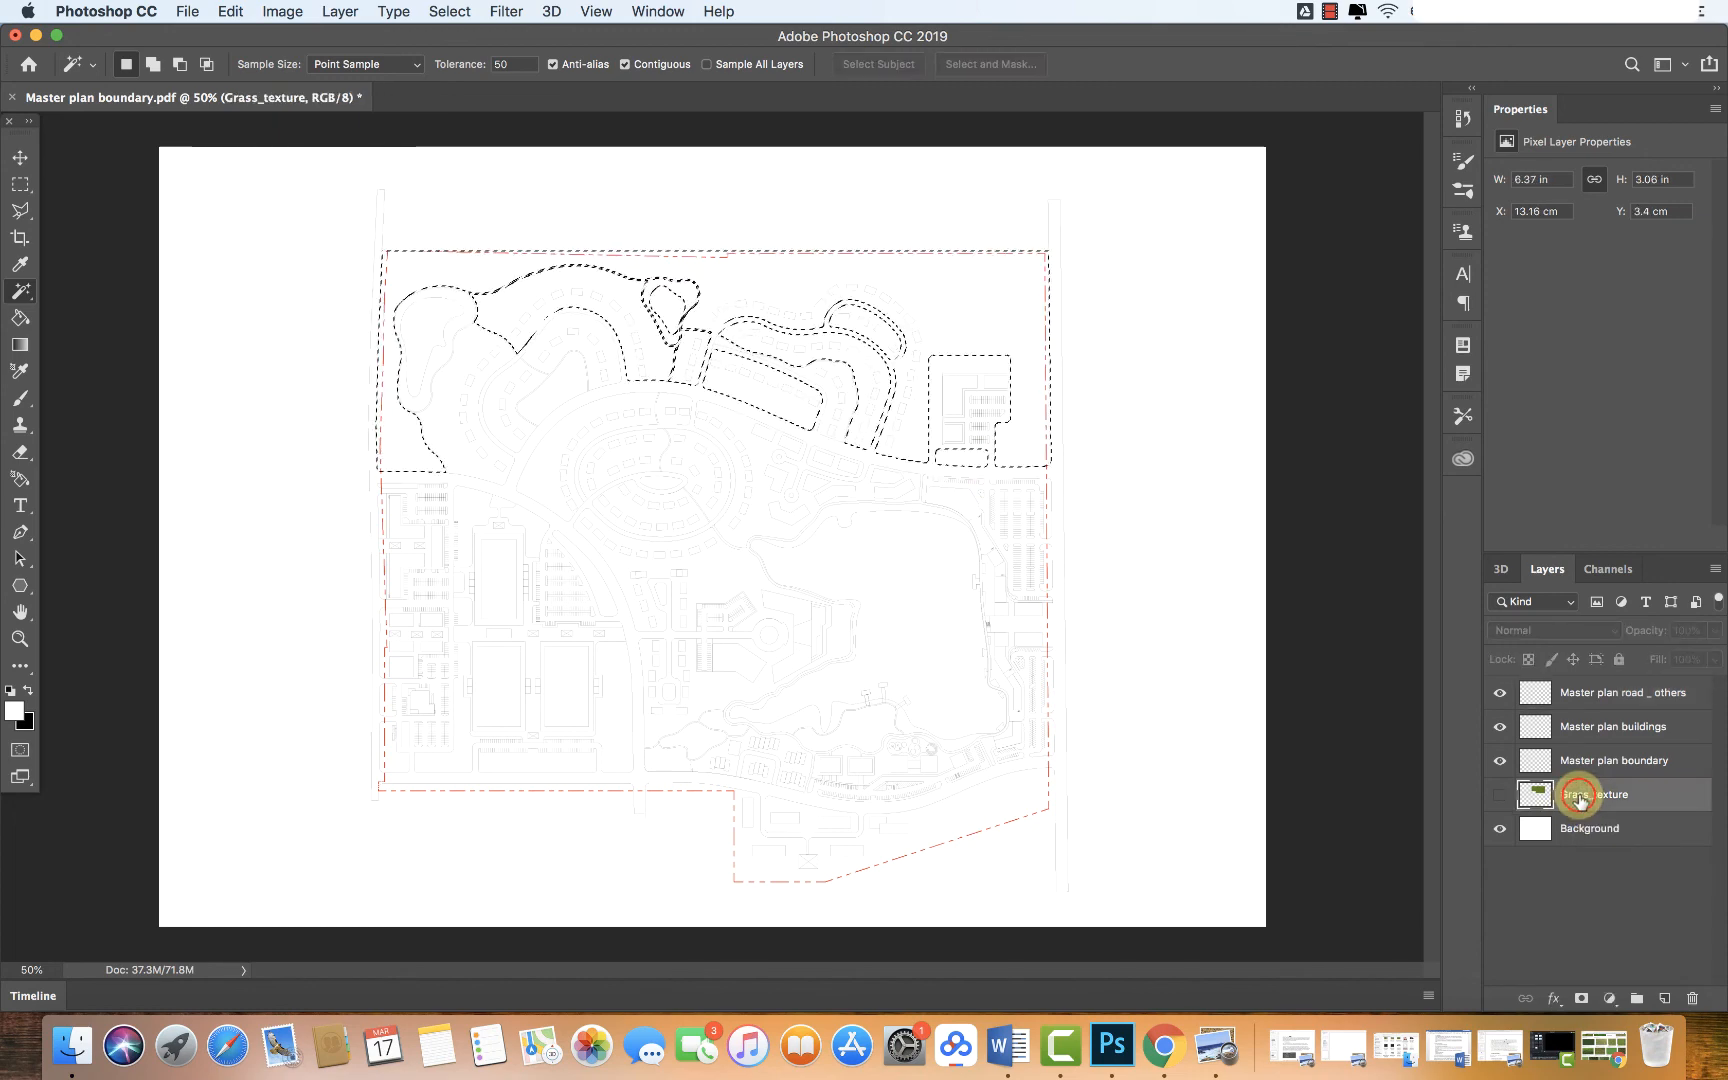
pyautogui.click(1500, 796)
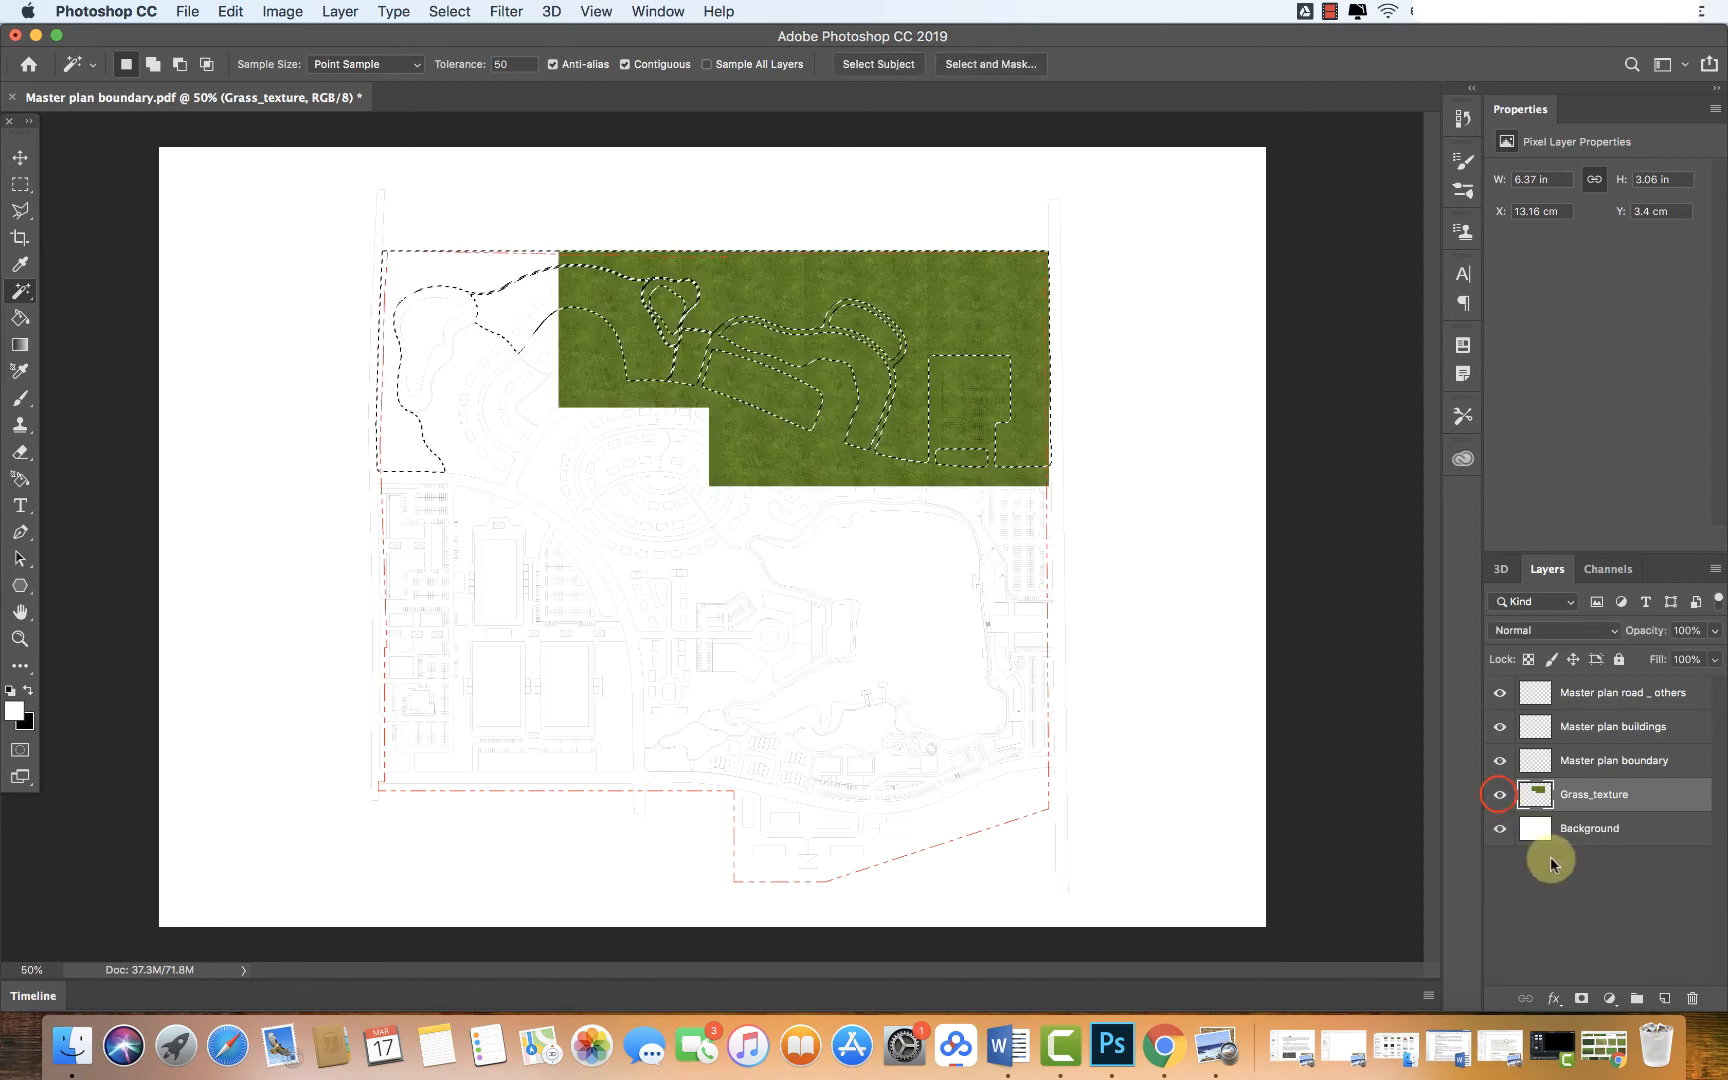
pyautogui.click(1579, 999)
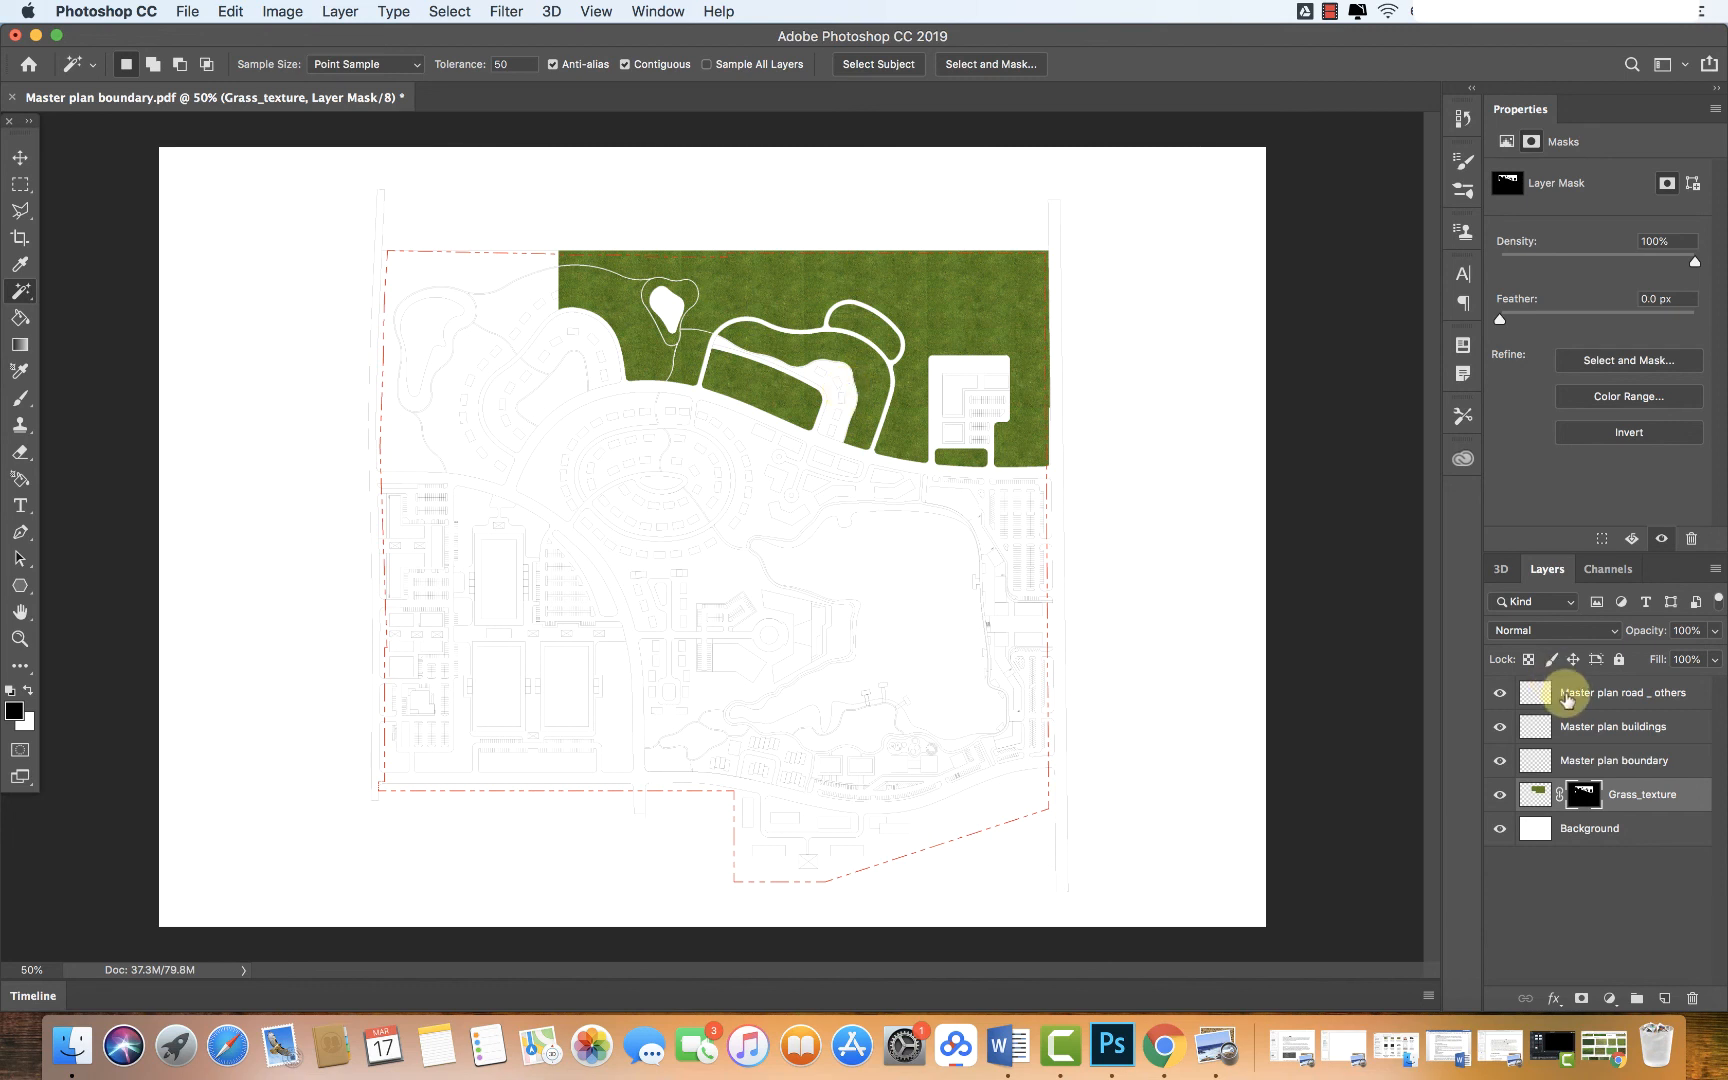
# Select the curved strip inside the upper-right road loop on Master plan road _ others and fill it with white on the Grass_texture mask
pyautogui.click(1566, 697)
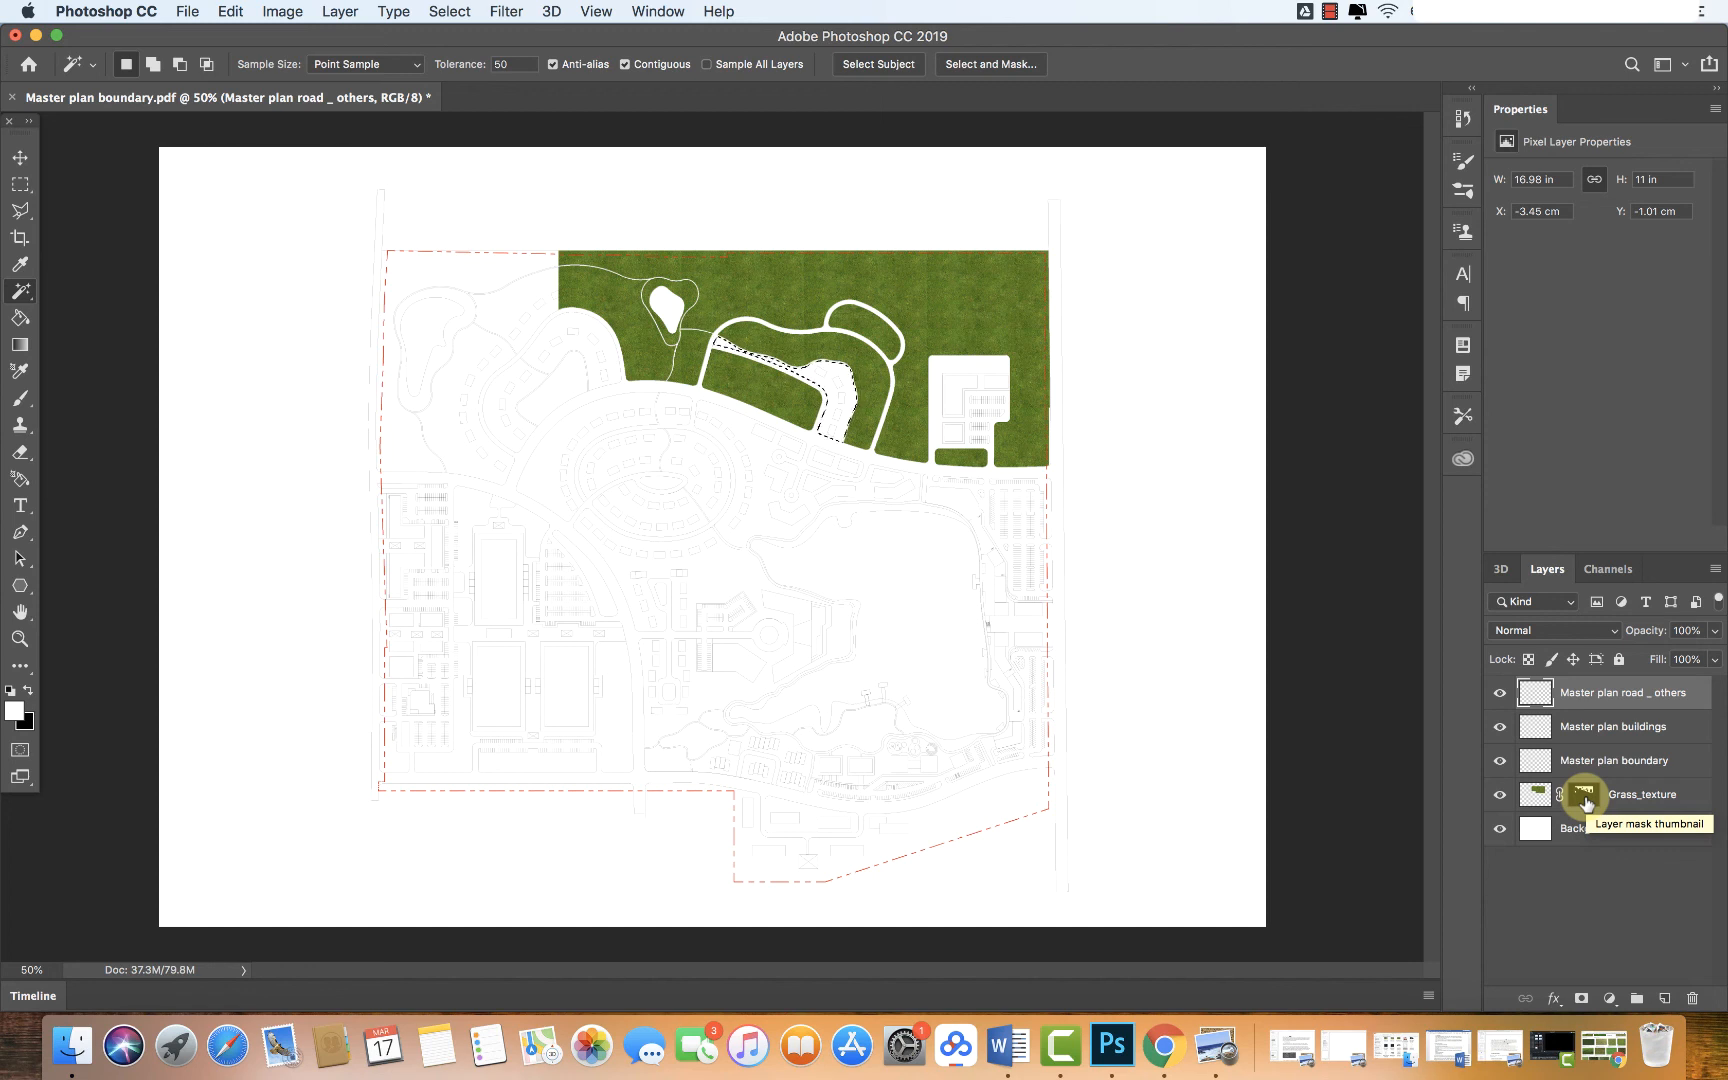
pyautogui.click(1585, 796)
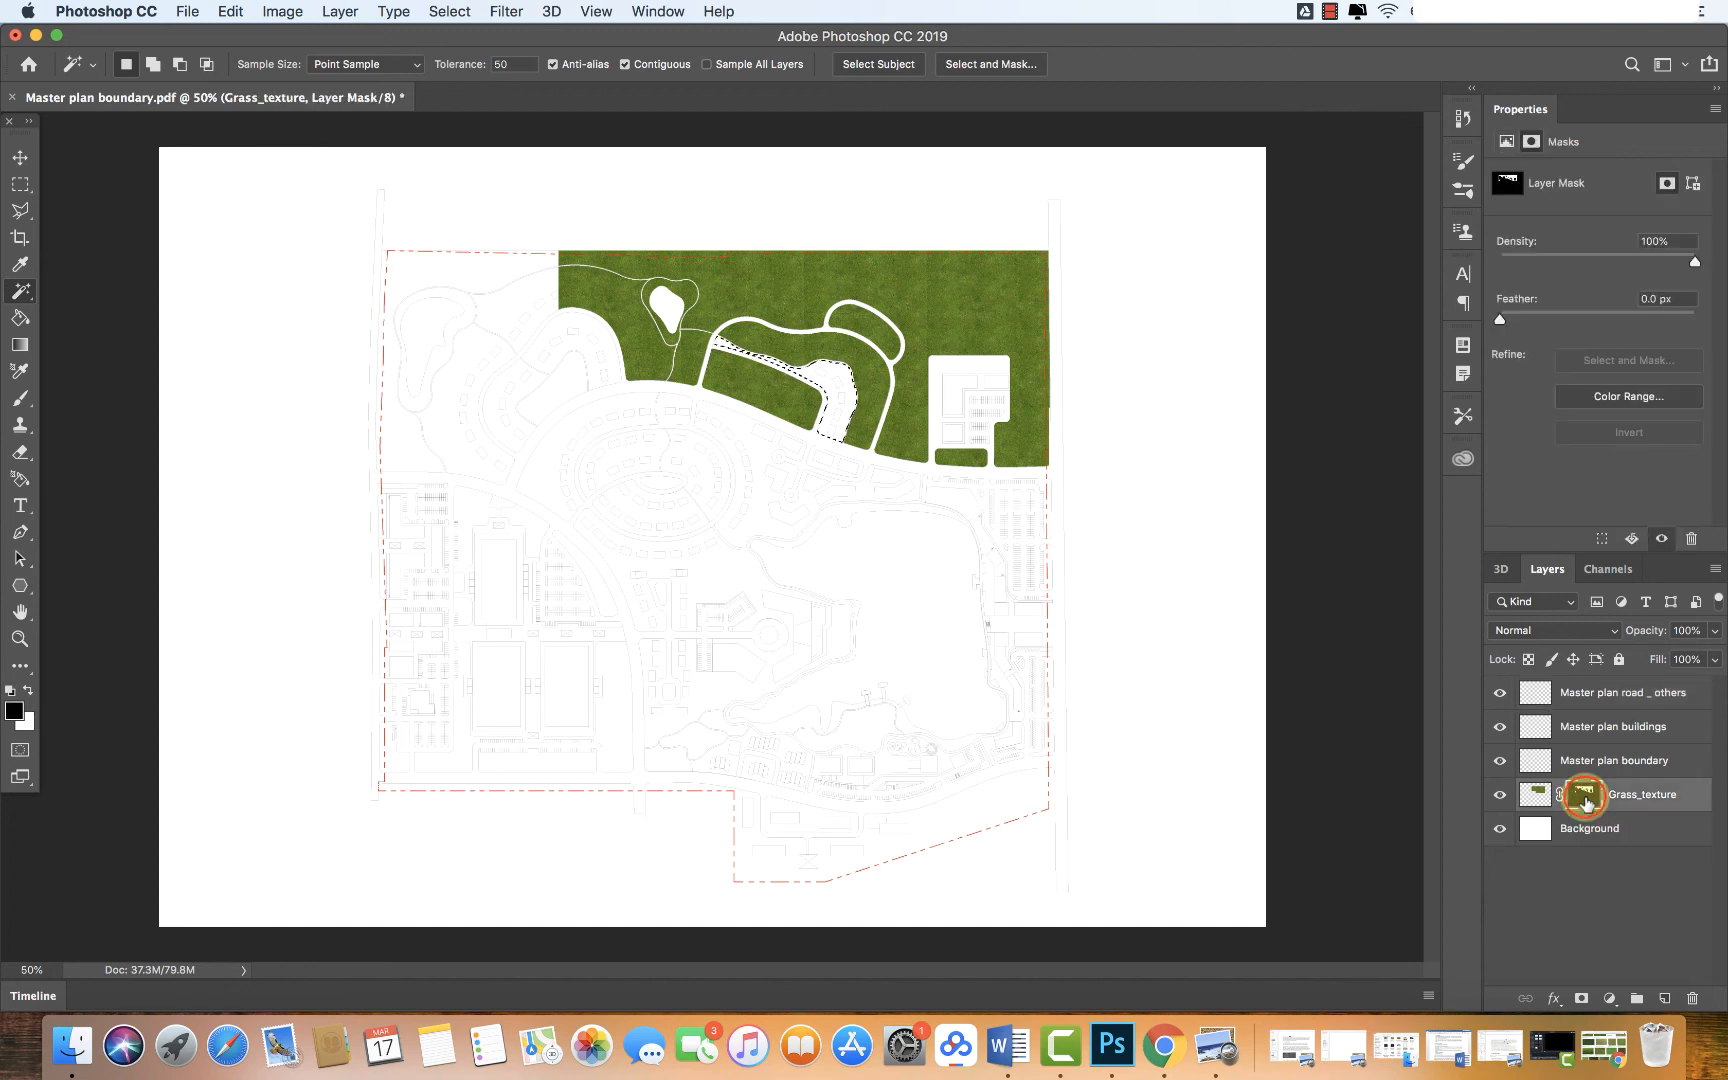
pyautogui.click(10, 691)
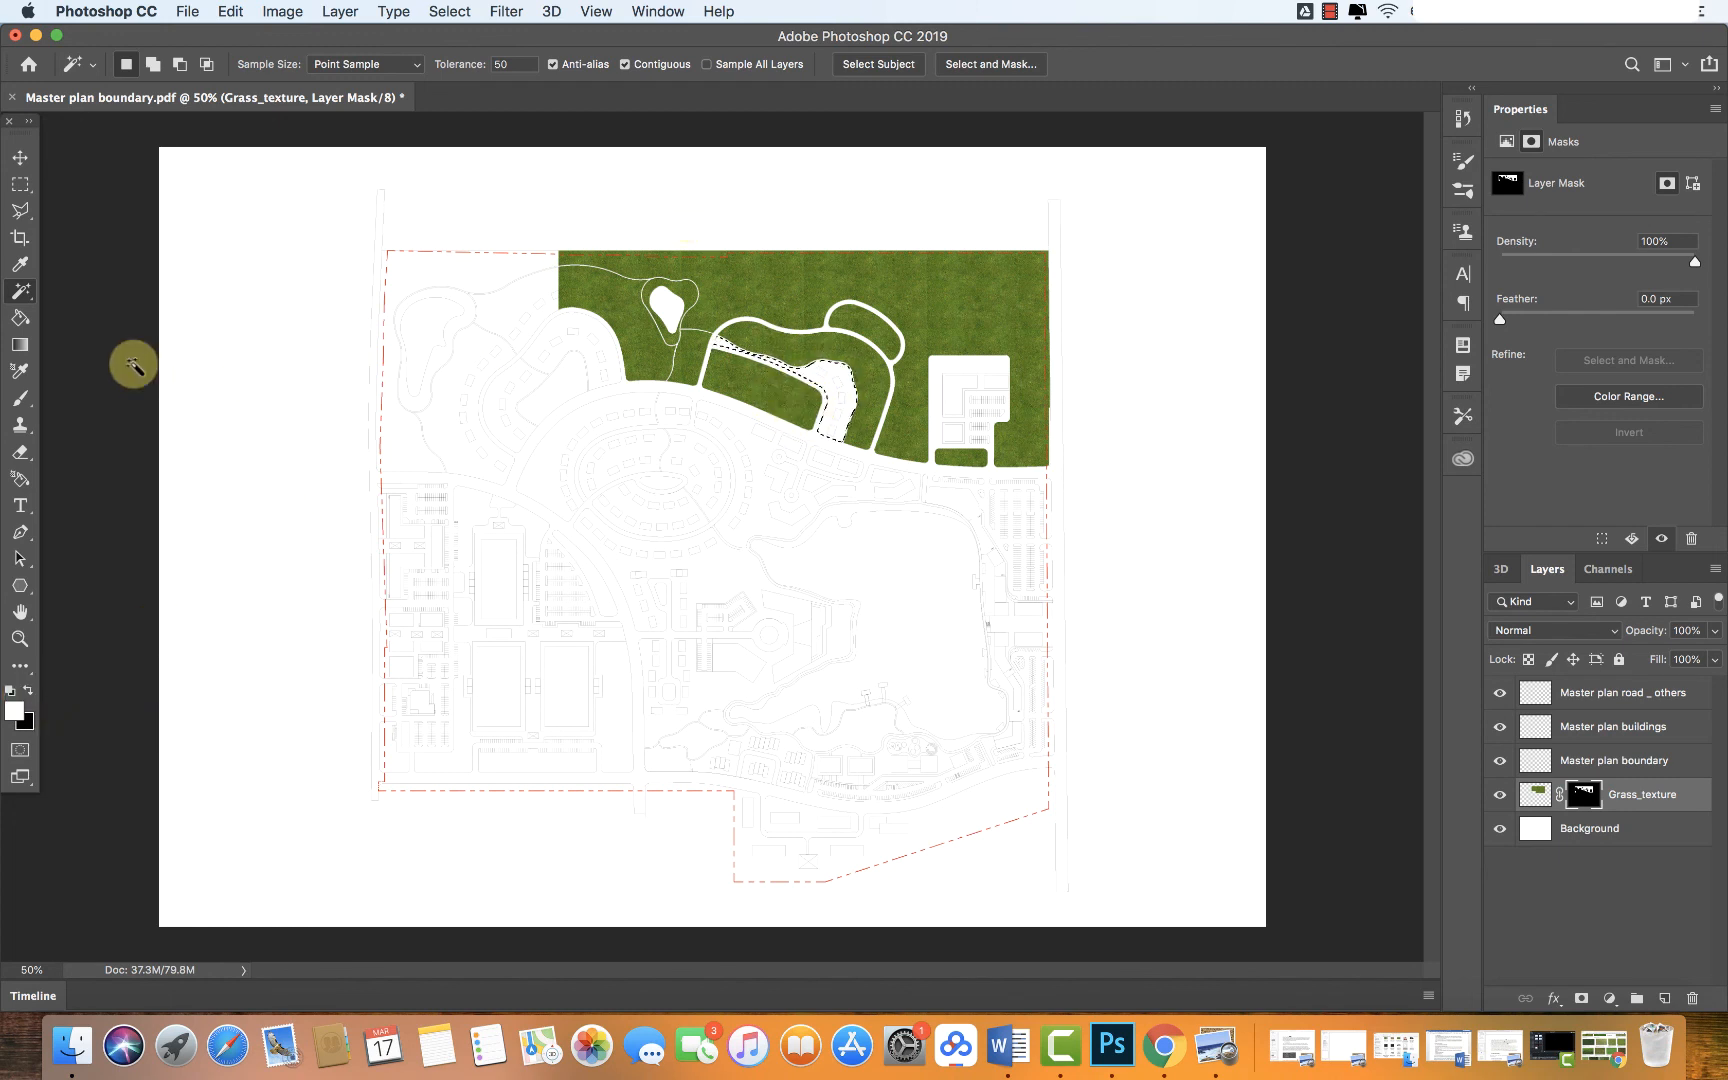
pyautogui.click(19, 318)
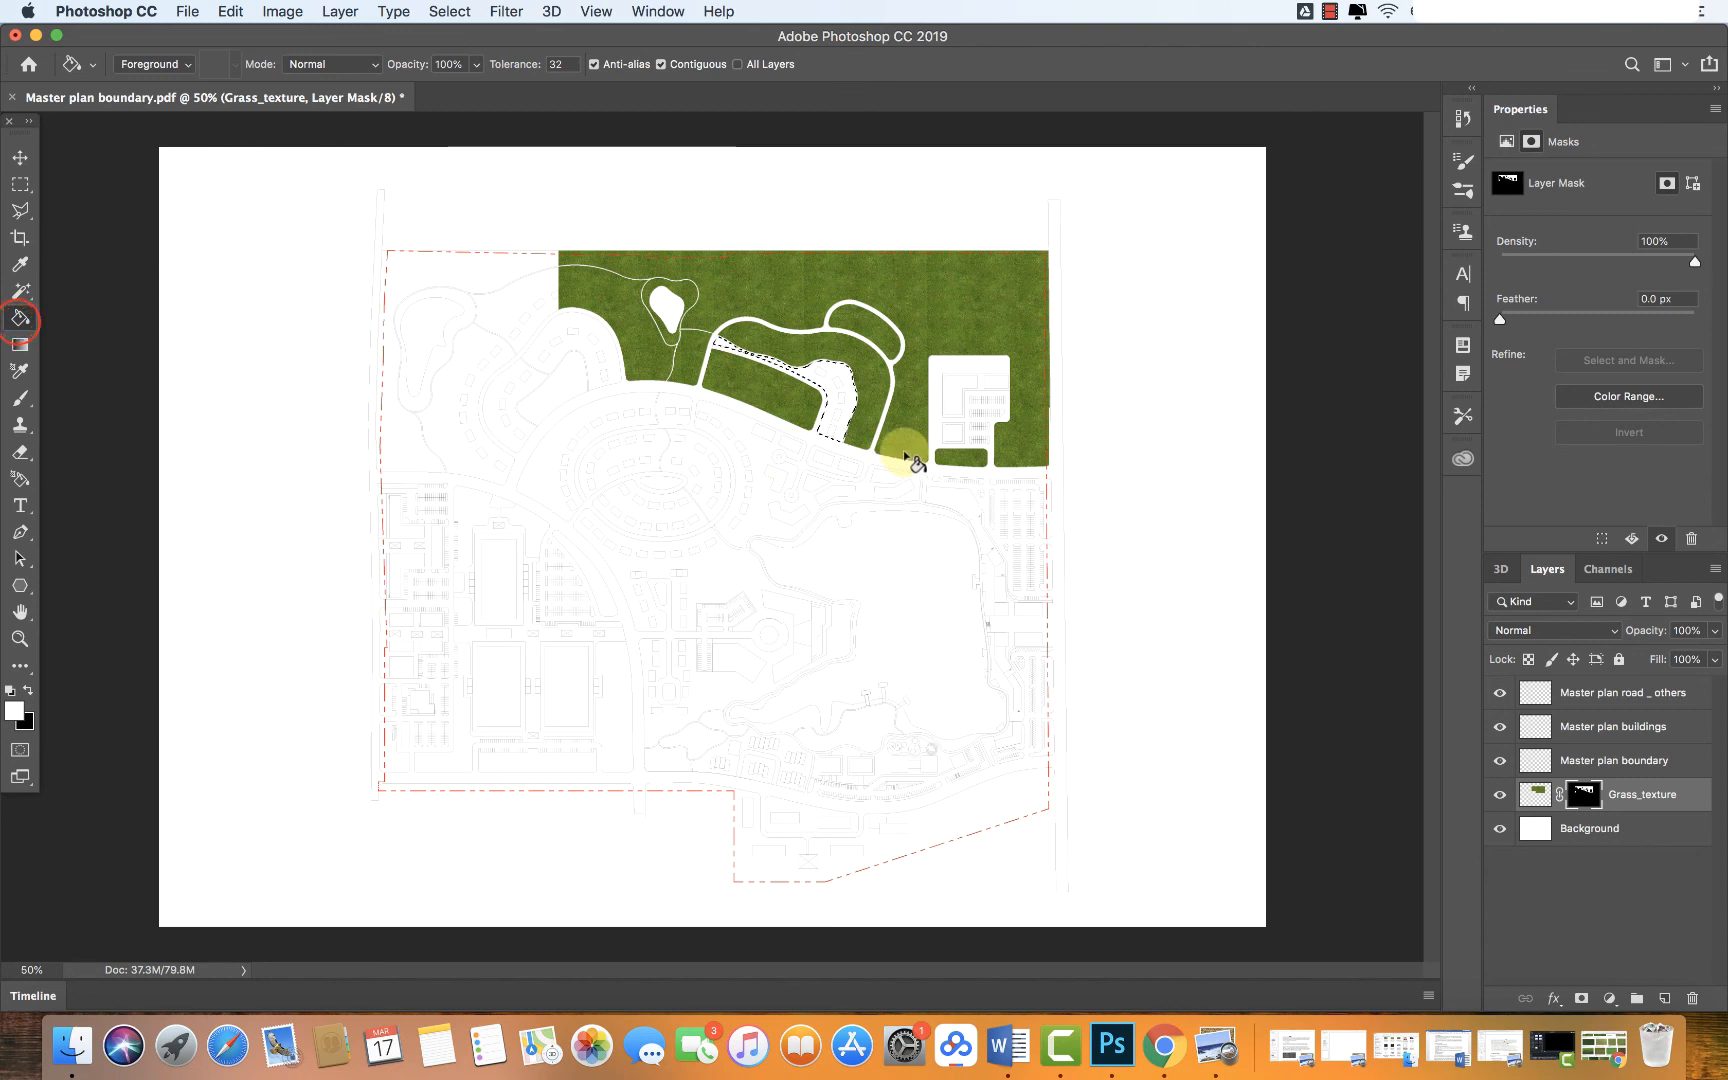
pyautogui.click(828, 388)
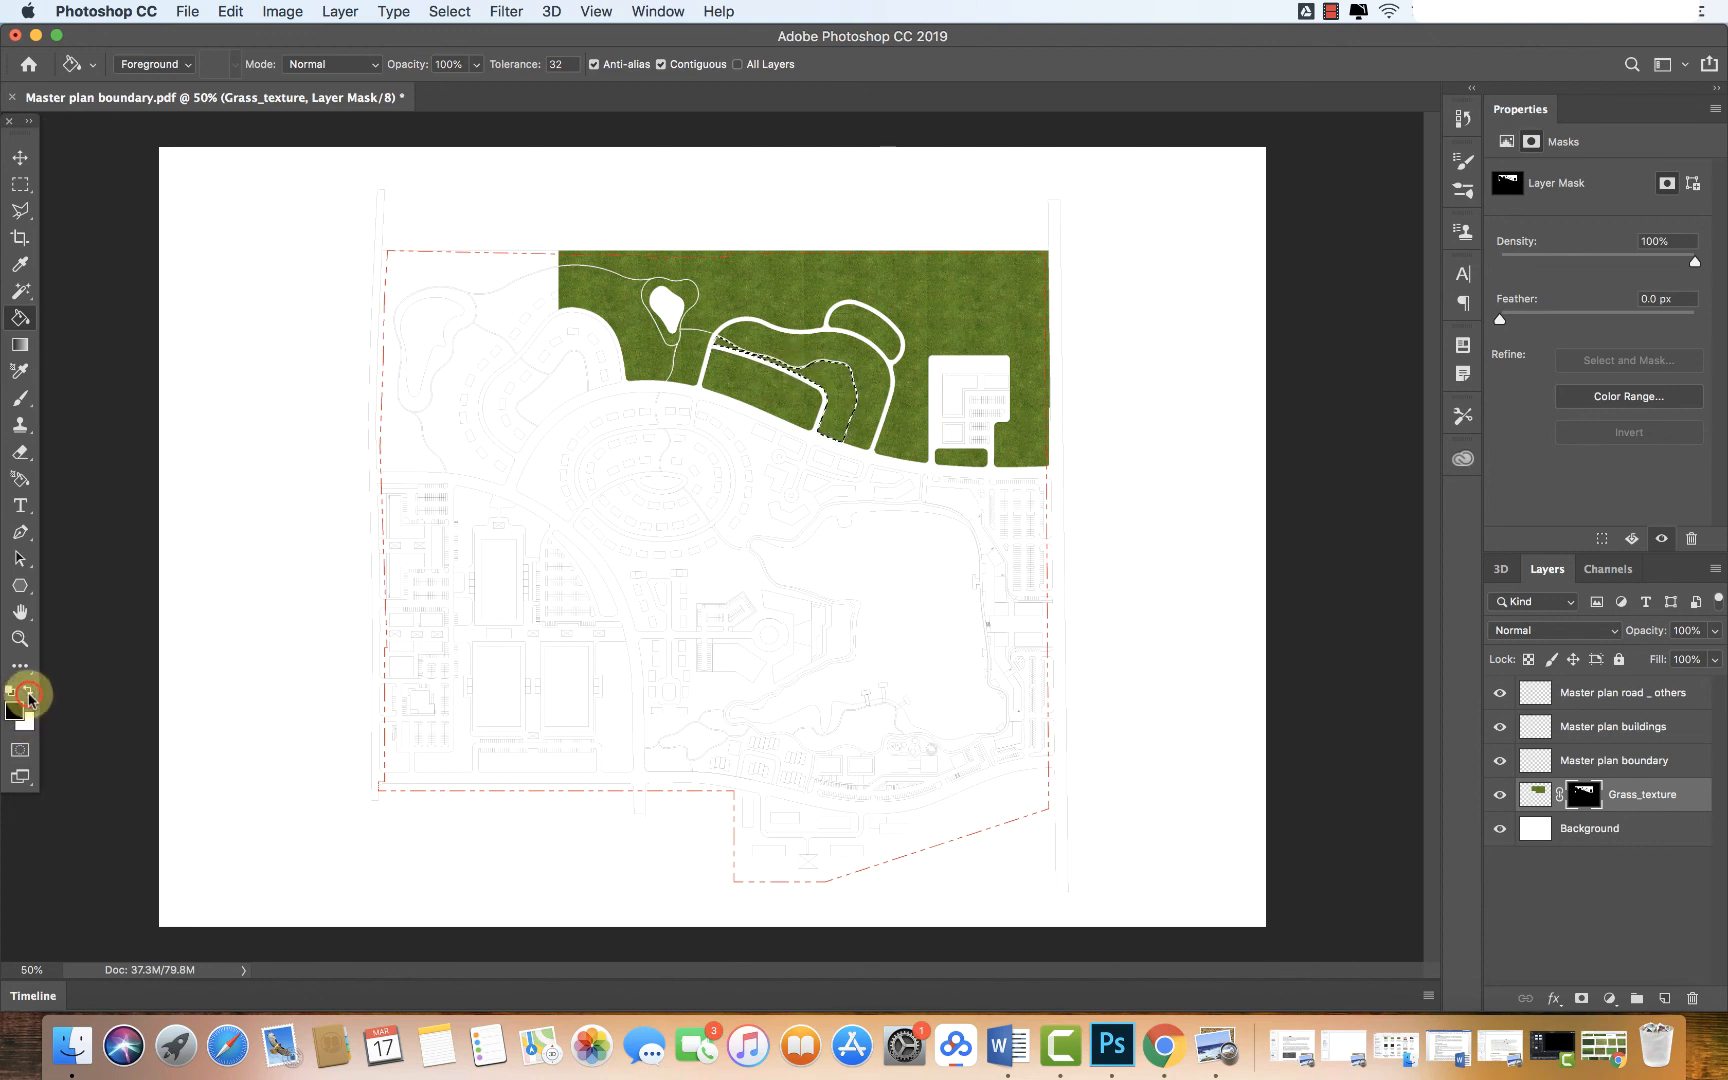
# Fill the selected curved strip with black on the Grass_texture mask to hide its grass, and undo that fill
pyautogui.click(826, 386)
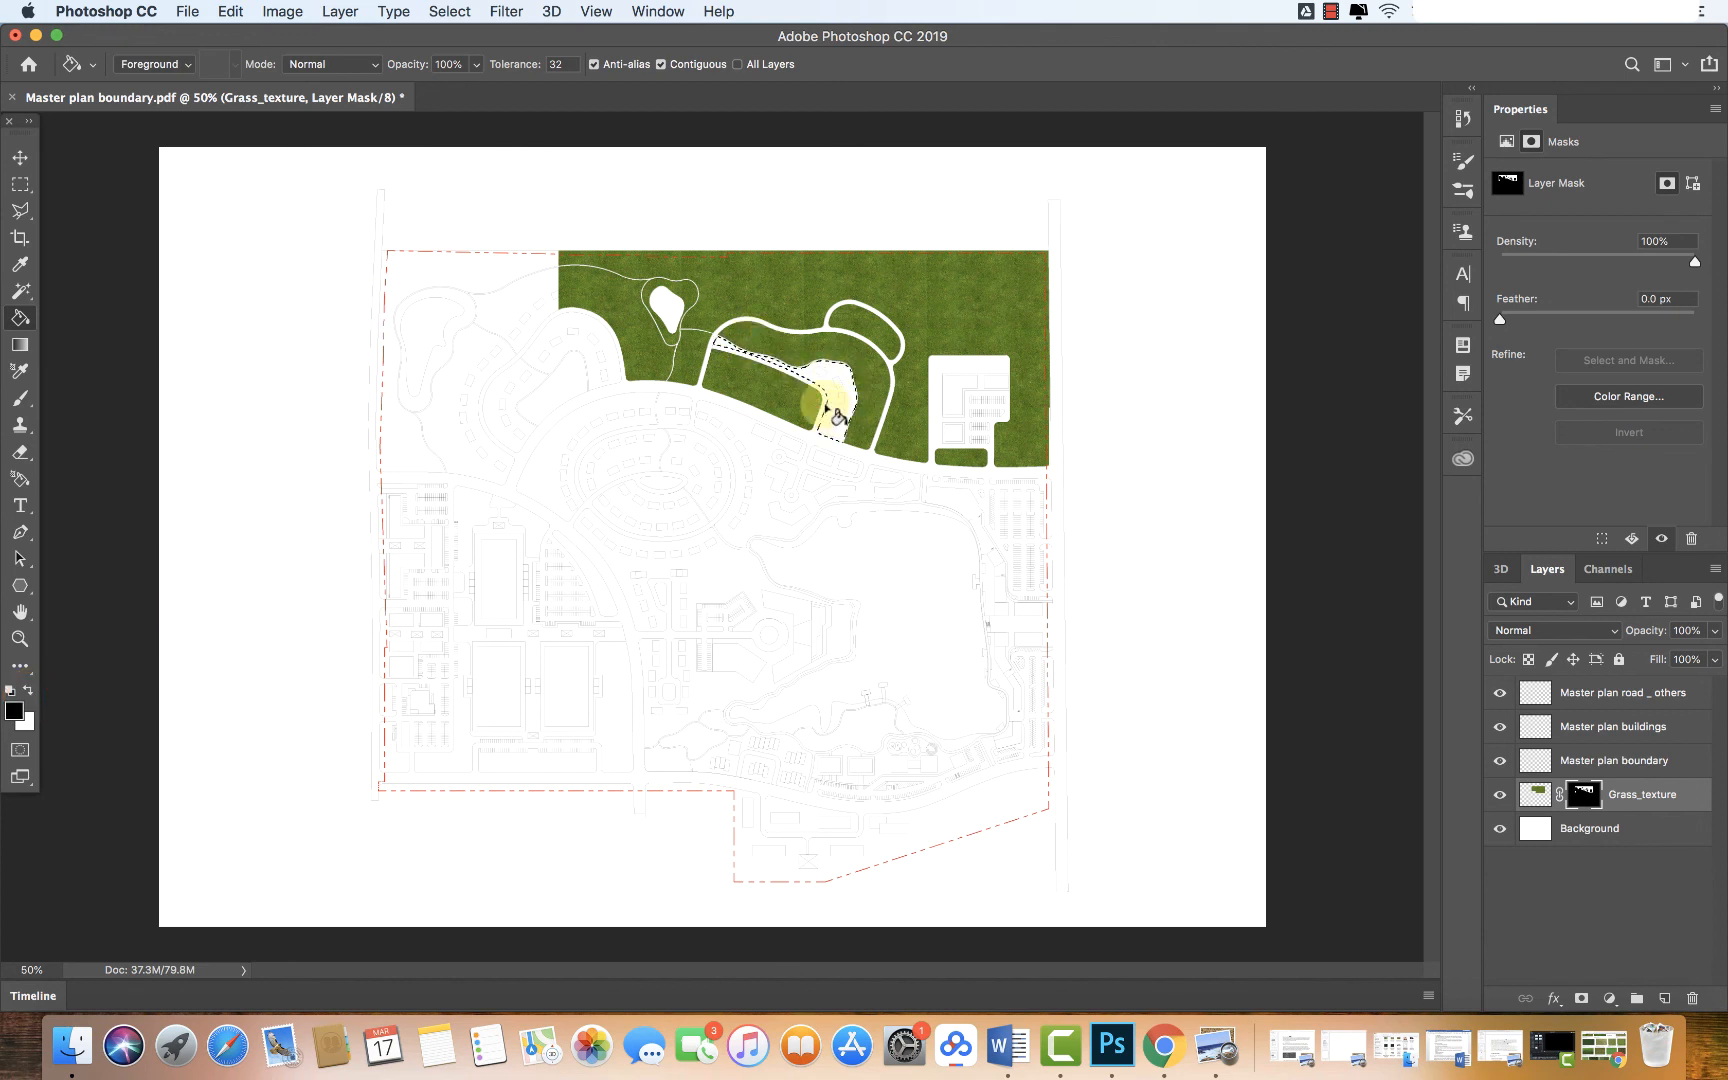
pyautogui.press('super+z')
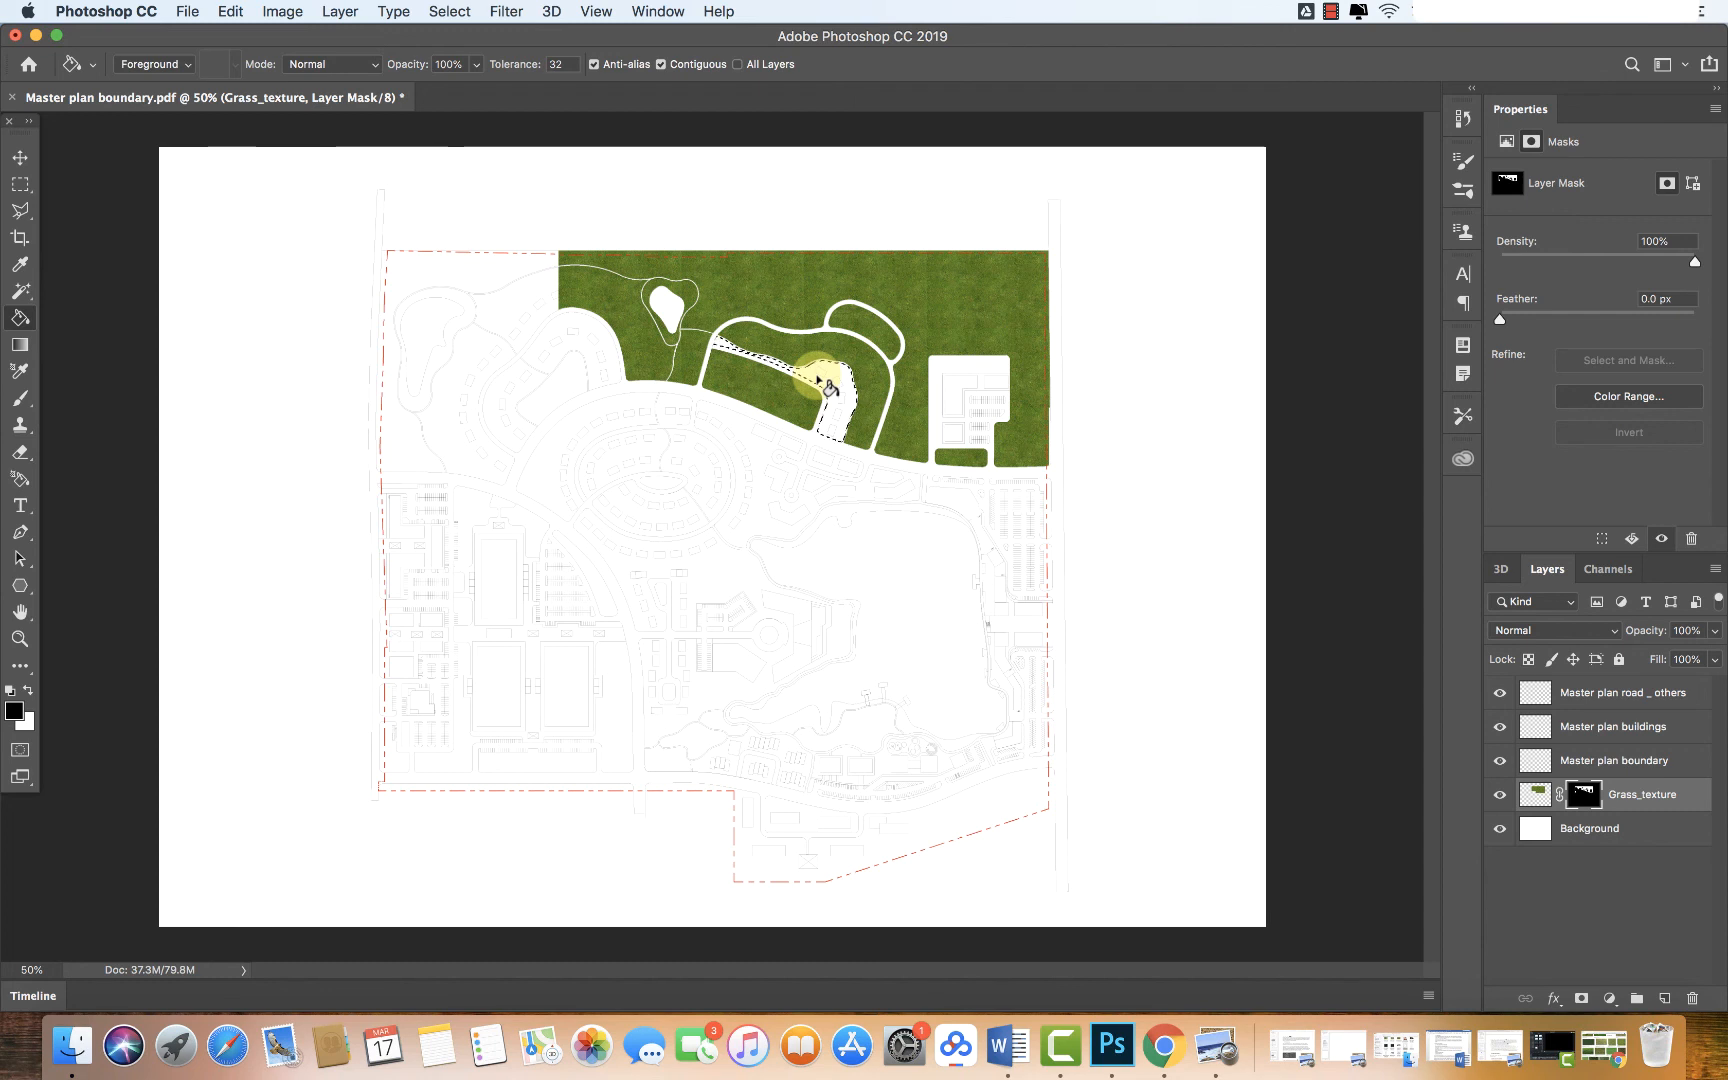
pyautogui.press('super+z')
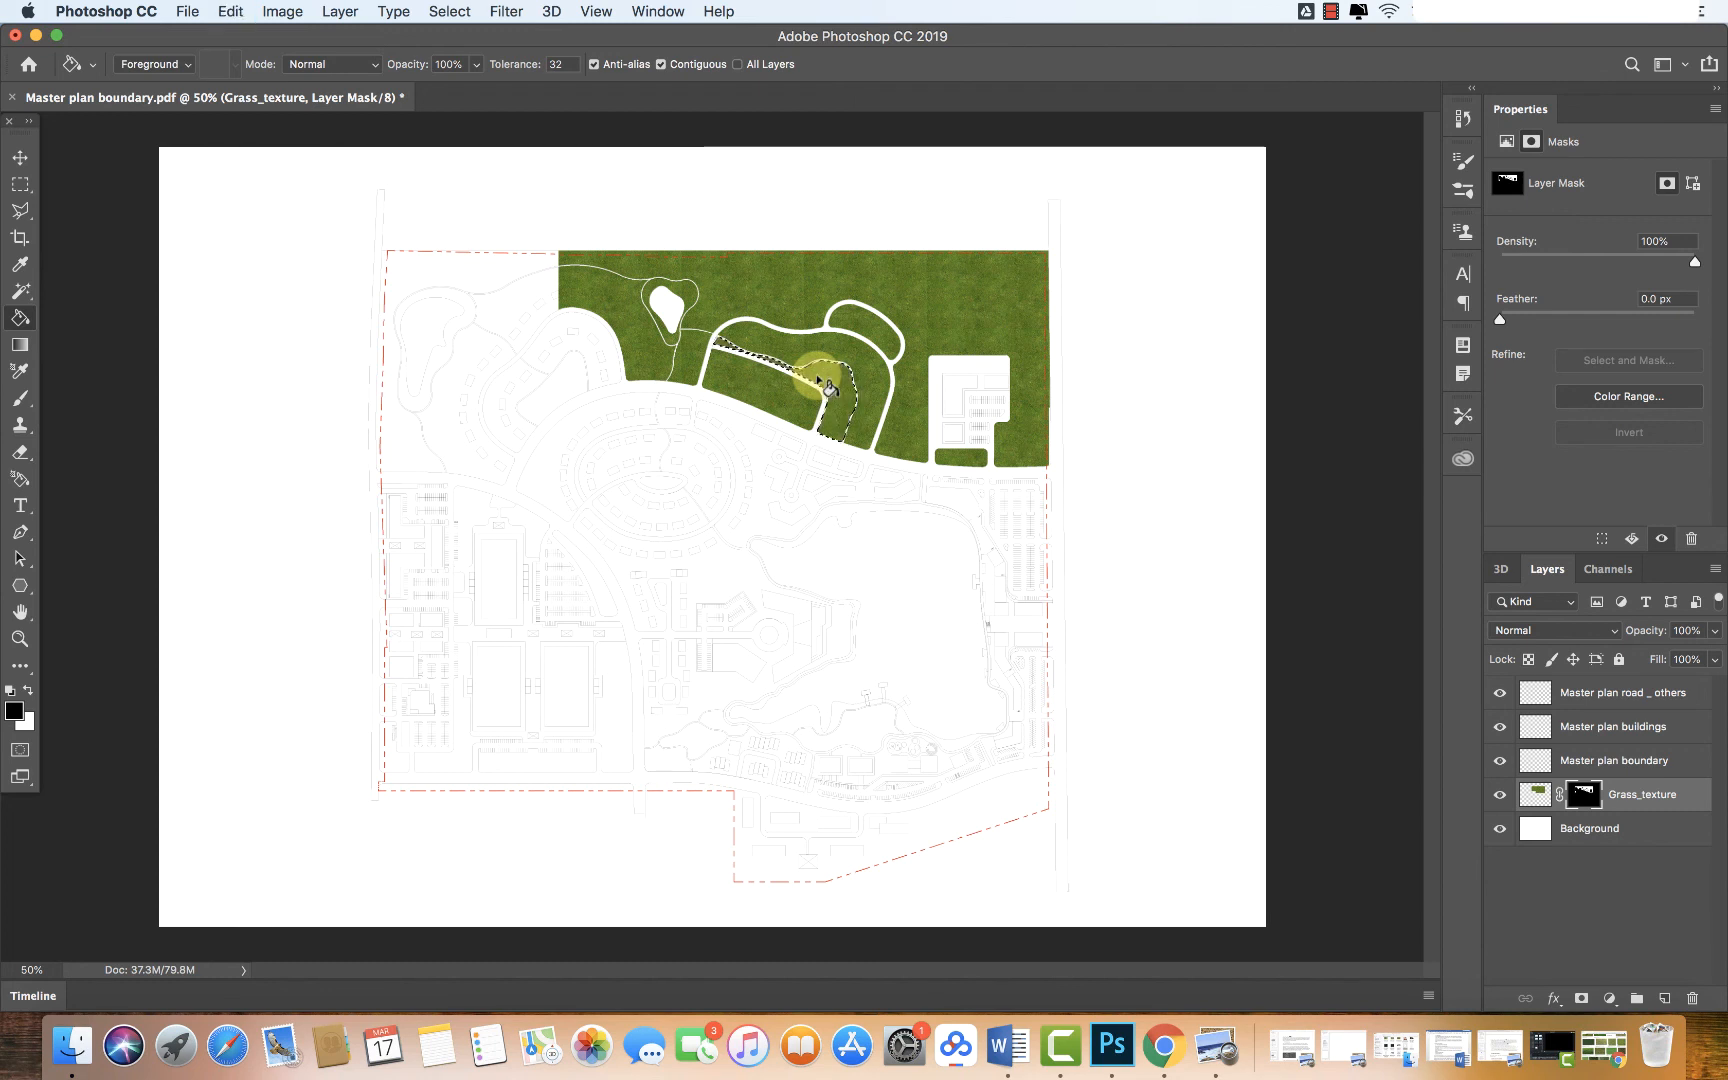
pyautogui.click(1333, 11)
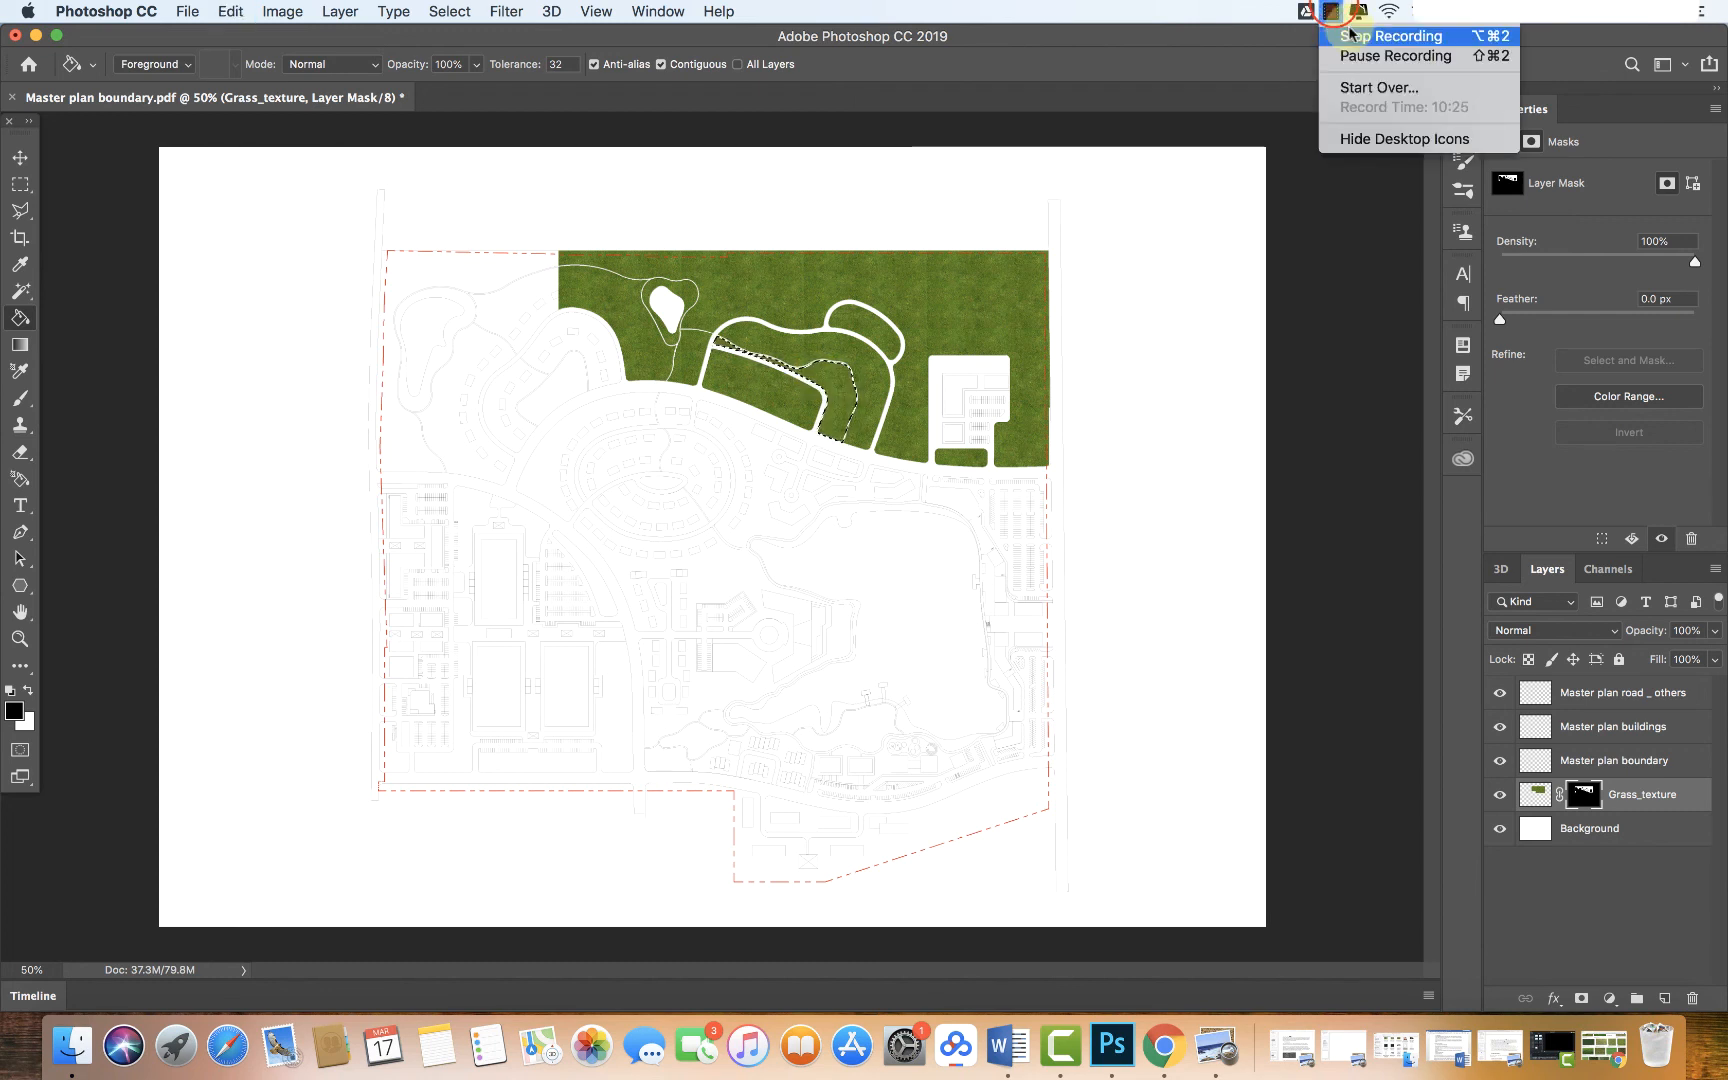